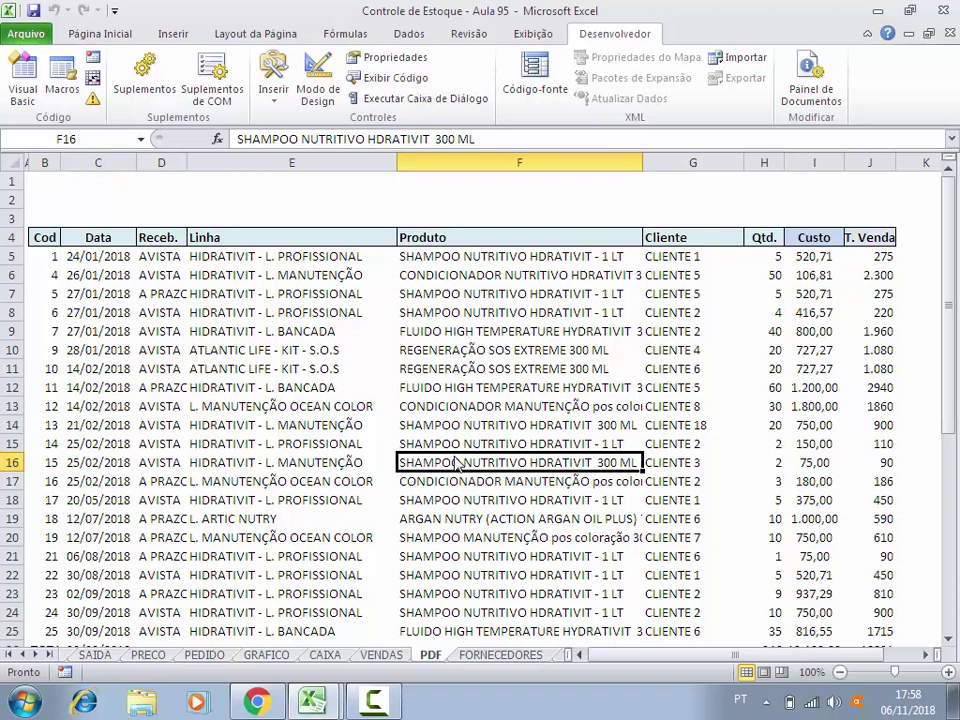
Step: Select cell E11 on the PDF sheet, then open the Visual Basic editor for Controle de Estoque - Aula 95
{"action": "left_click", "coordinate": [271, 369]}
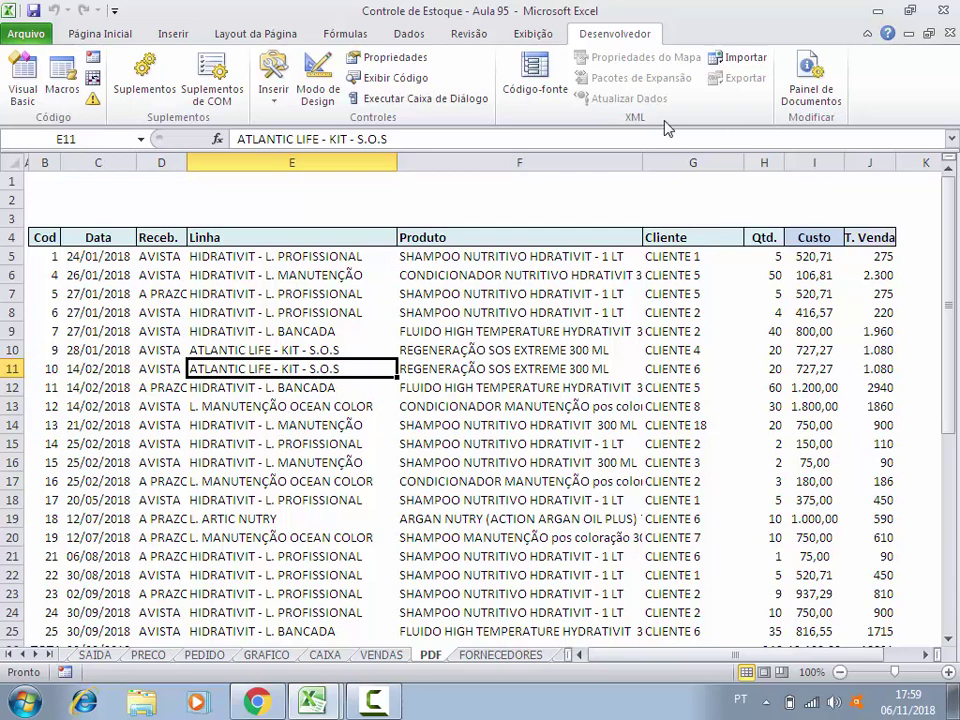
{"action": "left_click", "coordinate": [22, 82]}
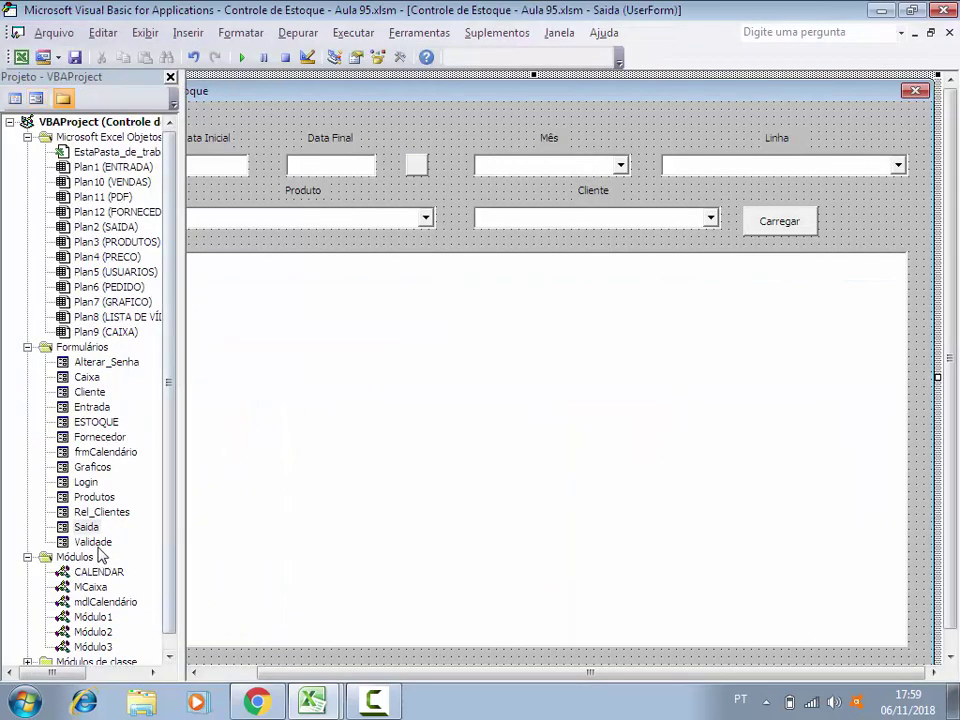
Step: Paste a copy of the Carregar button on the Saida form and place it to the right
{"action": "left_click", "coordinate": [255, 674]}
{"action": "left_click_drag", "start_coordinate": [590, 680], "coordinate": [650, 678]}
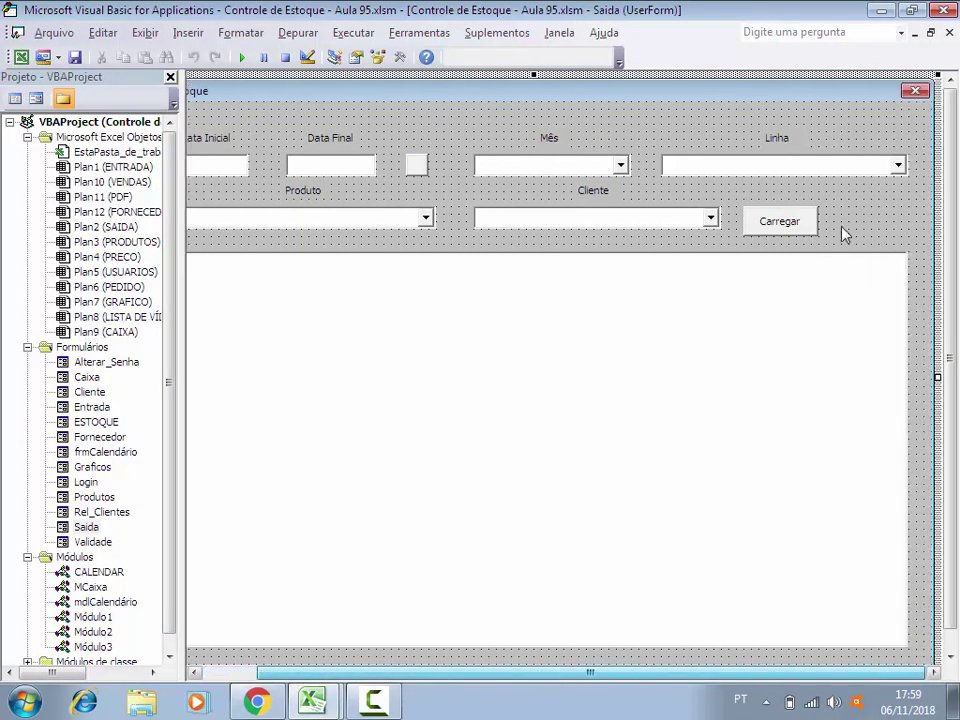
{"action": "left_click", "coordinate": [800, 226]}
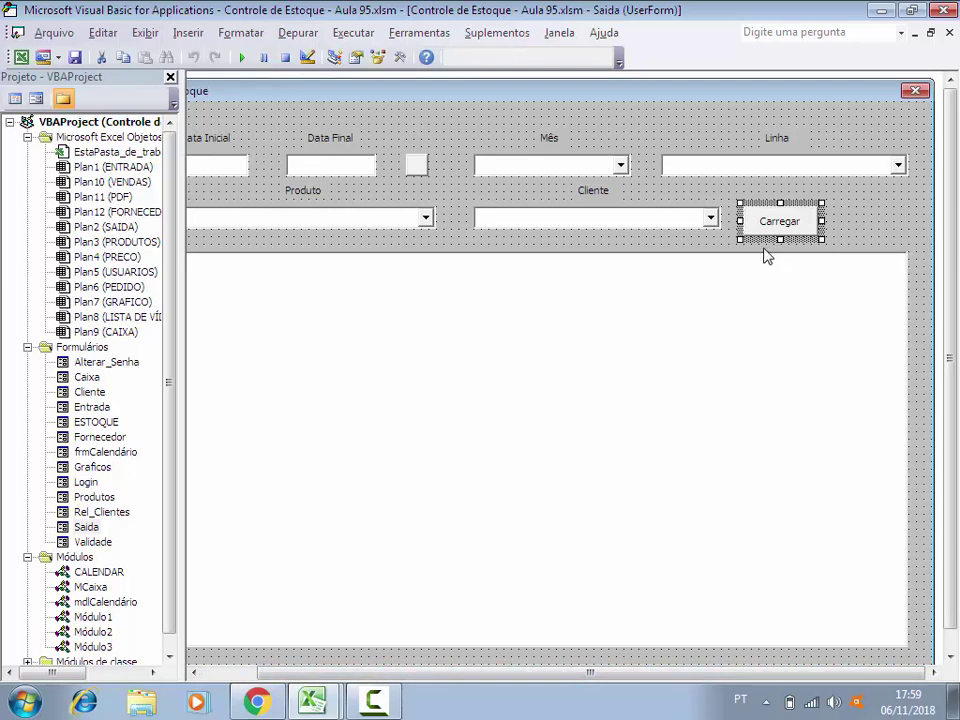
{"action": "key", "text": "ctrl+v"}
{"action": "mouse_move", "coordinate": [534, 400]}
{"action": "left_mouse_down"}
{"action": "mouse_move", "coordinate": [840, 262]}
{"action": "mouse_move", "coordinate": [868, 240]}
{"action": "left_mouse_up"}
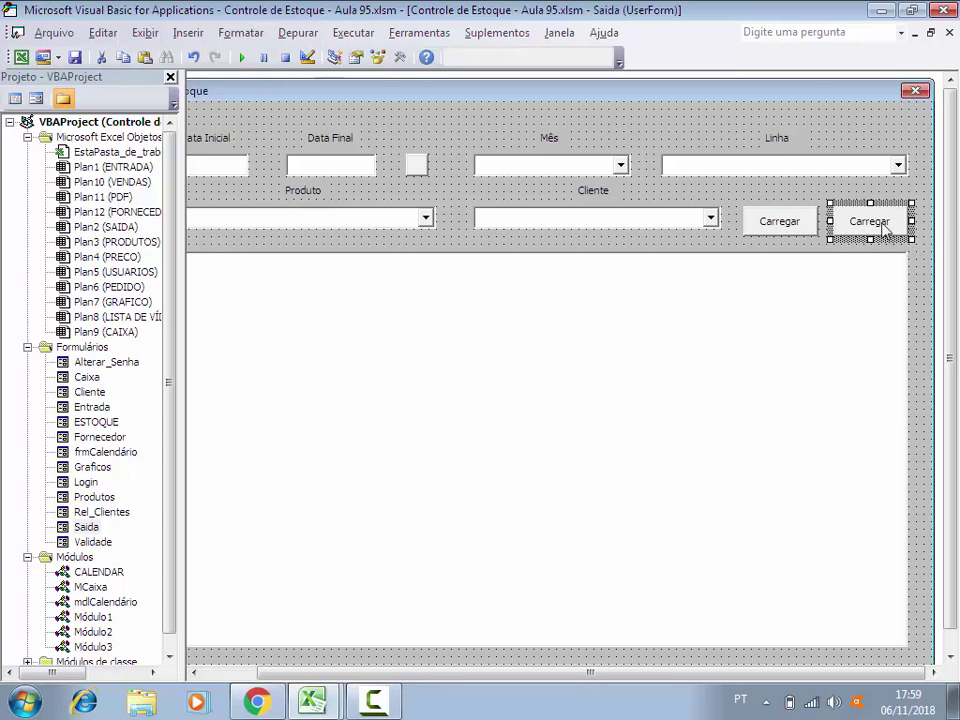
Step: Give the new button the caption Exportar and the name CBExportar
{"action": "right_click", "coordinate": [884, 228]}
{"action": "left_click", "coordinate": [814, 328]}
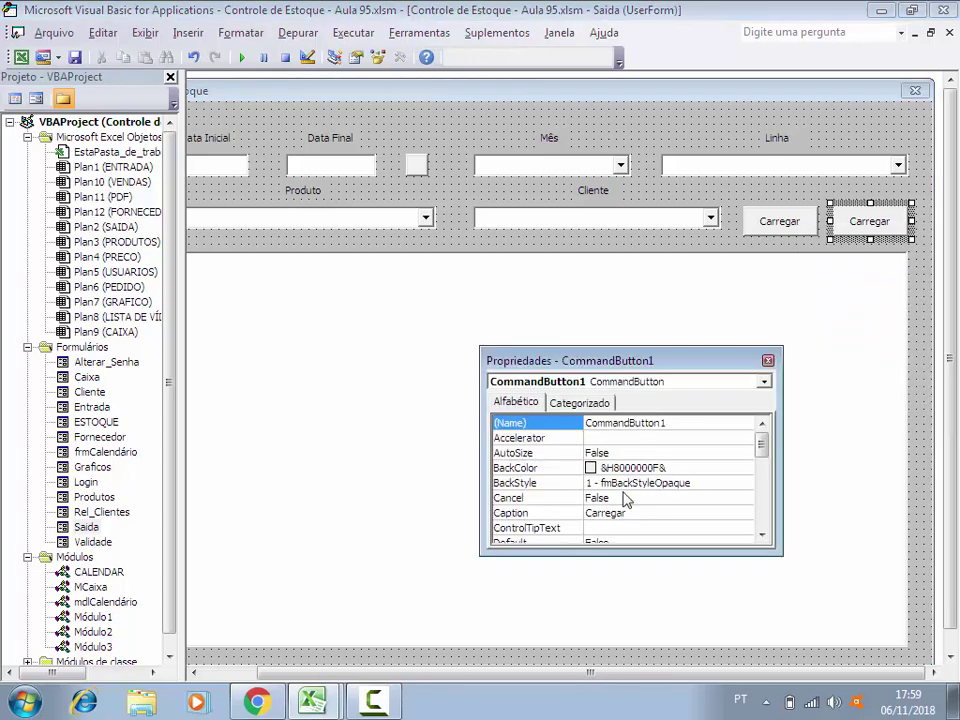
{"action": "left_click", "coordinate": [512, 513]}
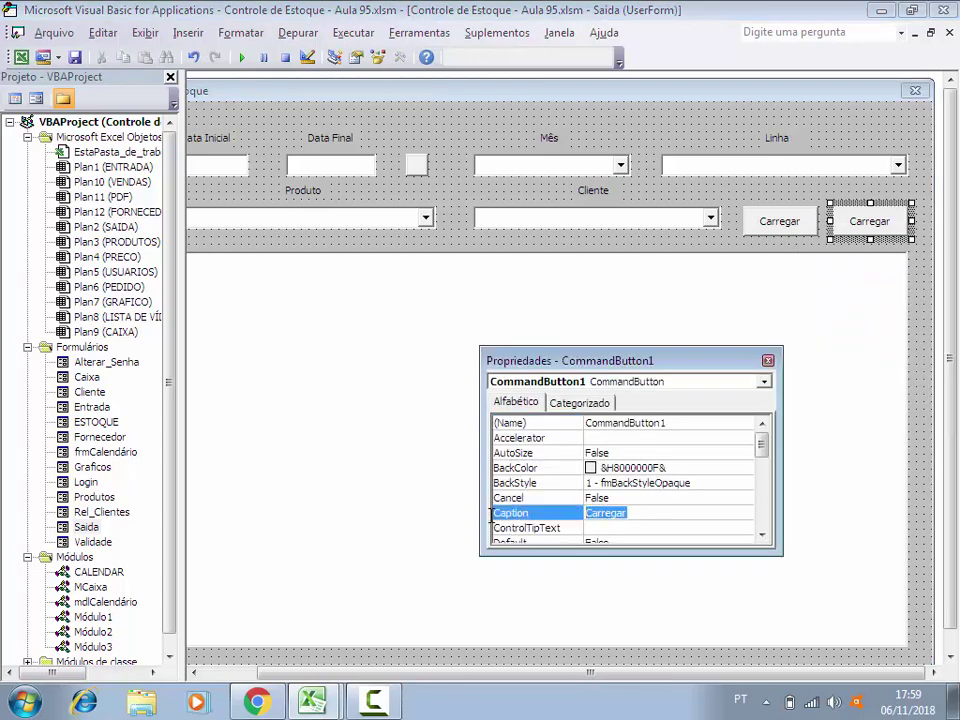
{"action": "type", "text": "Export"}
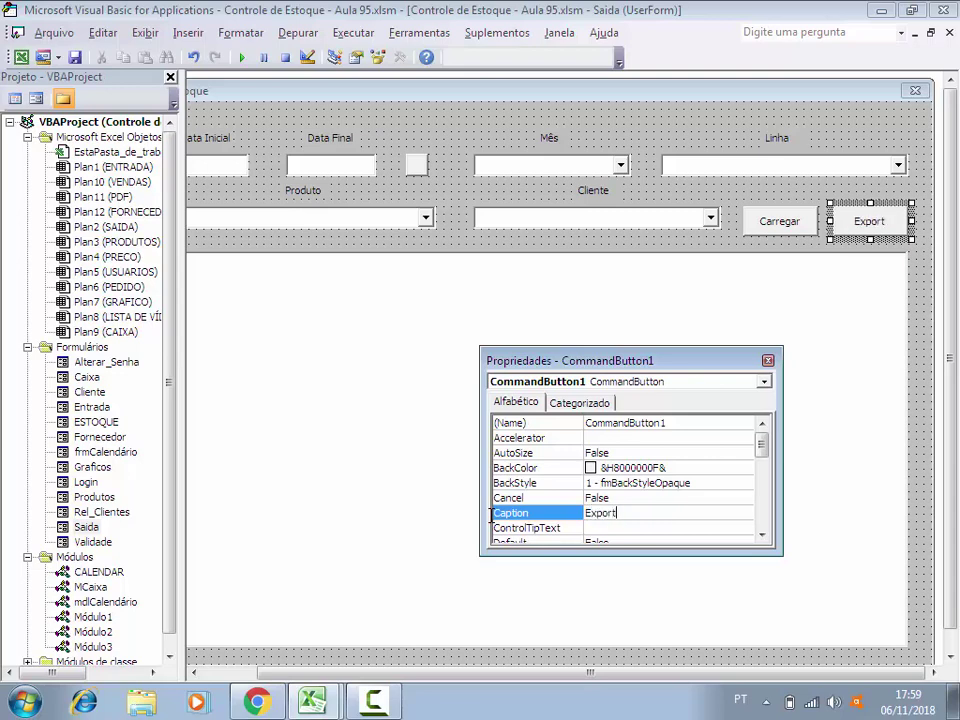
{"action": "type", "text": "ar"}
{"action": "left_click", "coordinate": [668, 424]}
{"action": "type", "text": "CBExportar"}
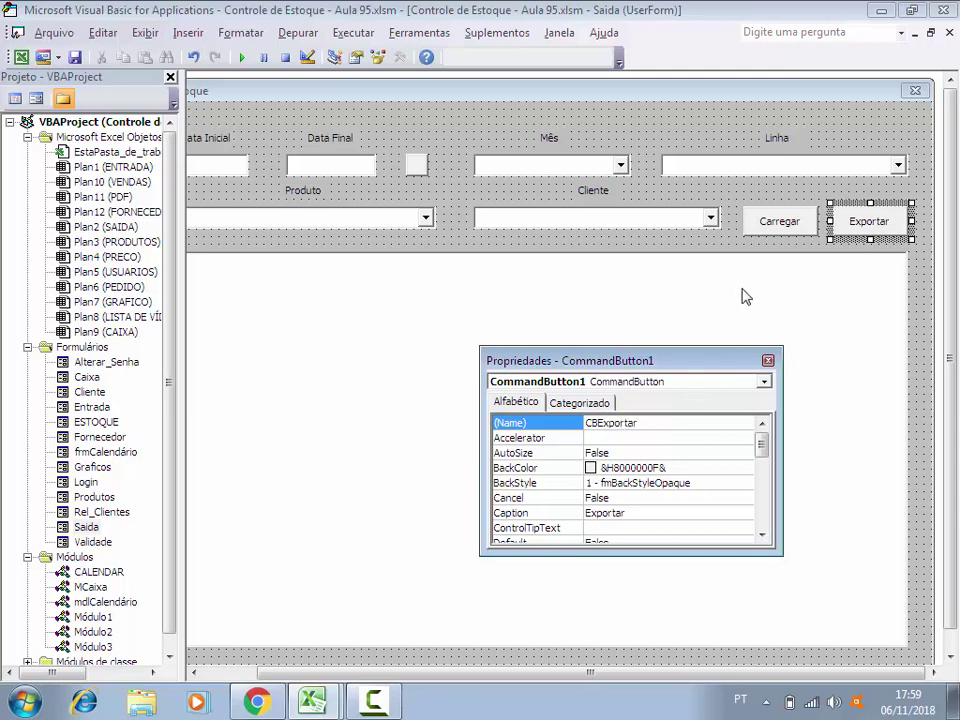
{"action": "left_click", "coordinate": [772, 248]}
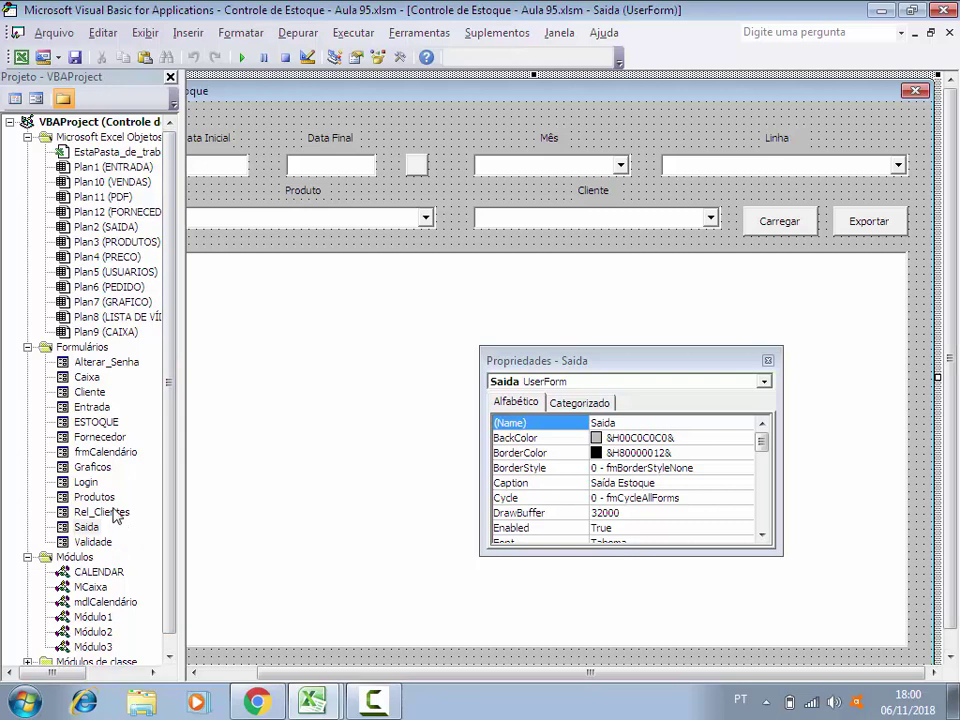
Step: Copy the opening export code from Entrada's CBExportar_Click into Saida's empty CBExportar_Click
{"action": "double_click", "coordinate": [92, 408]}
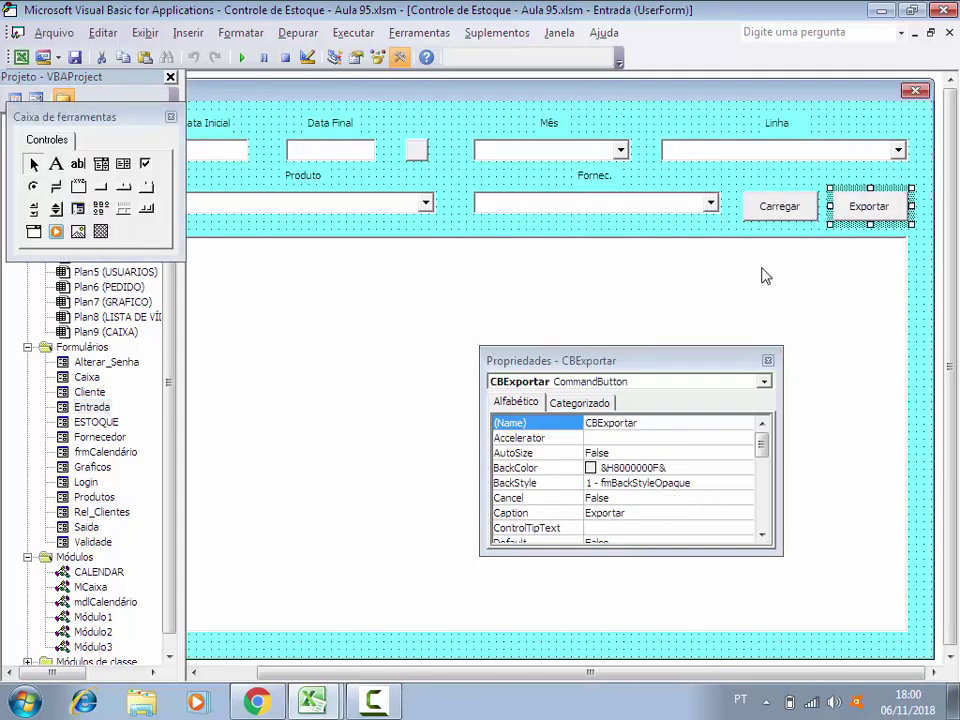
{"action": "left_click", "coordinate": [745, 240]}
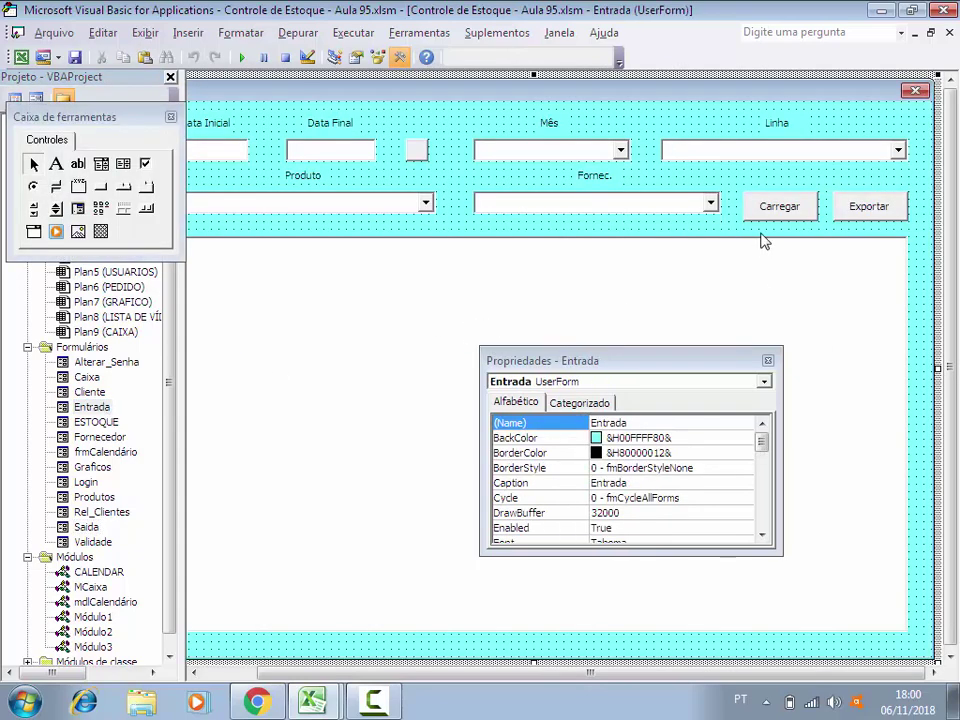
{"action": "double_click", "coordinate": [872, 207]}
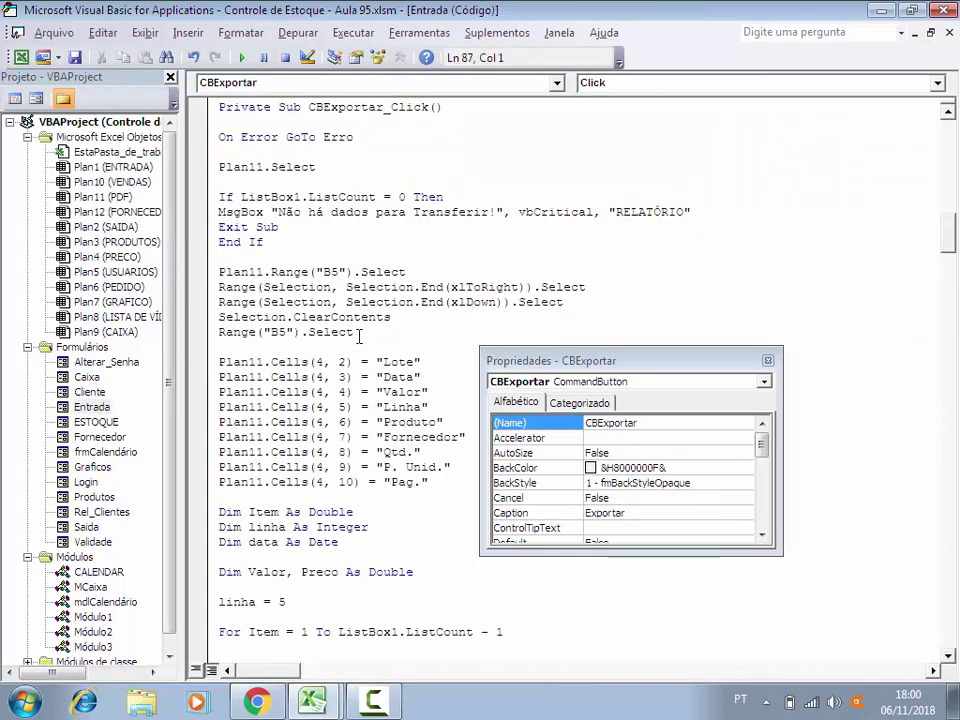
{"action": "left_click_drag", "start_coordinate": [356, 334], "coordinate": [219, 137]}
{"action": "key", "text": "ctrl+c"}
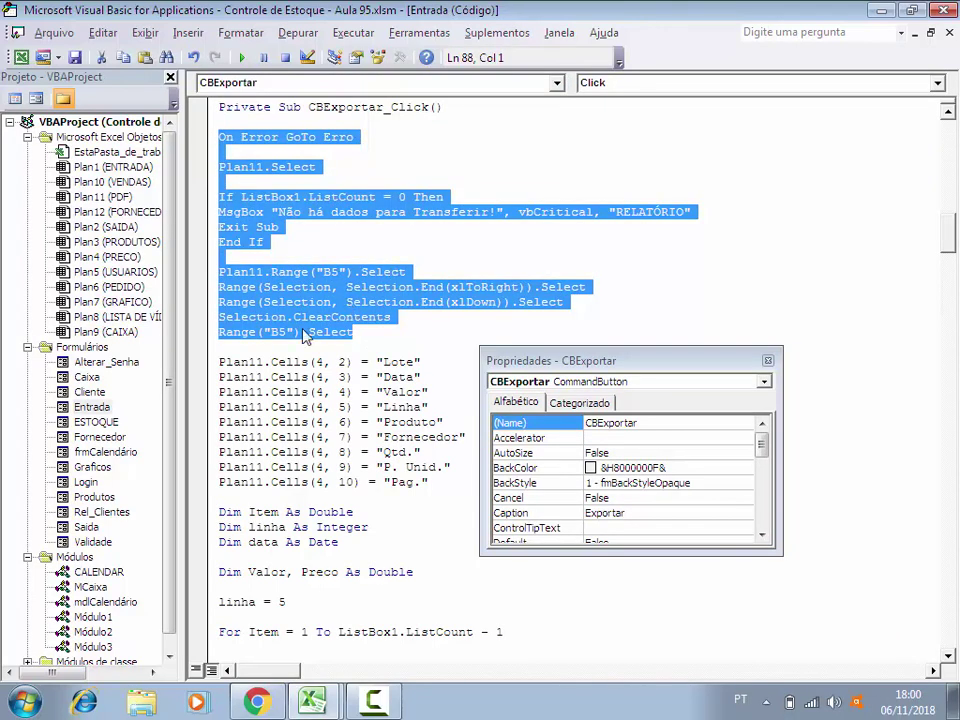
{"action": "double_click", "coordinate": [86, 527]}
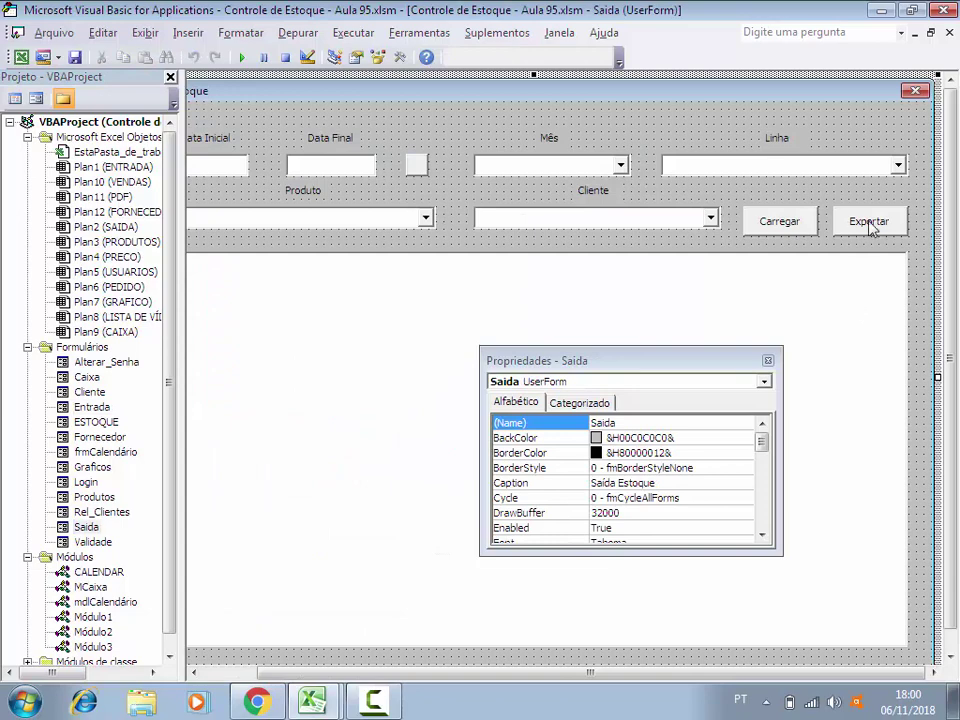
{"action": "double_click", "coordinate": [810, 222]}
{"action": "key", "text": "Return"}
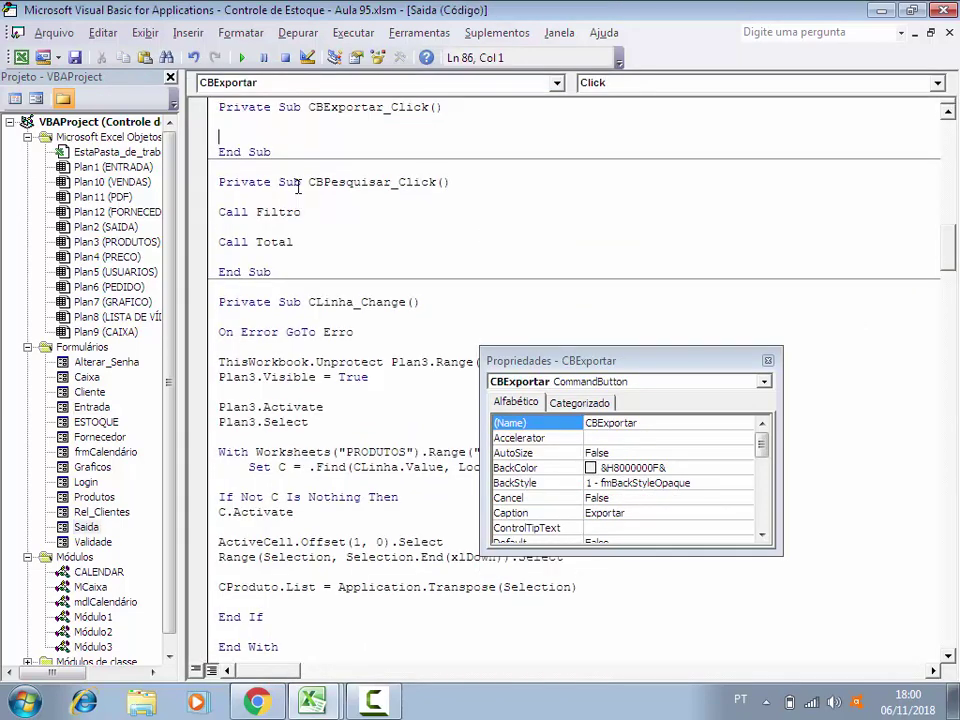
{"action": "key", "text": "ctrl+v"}
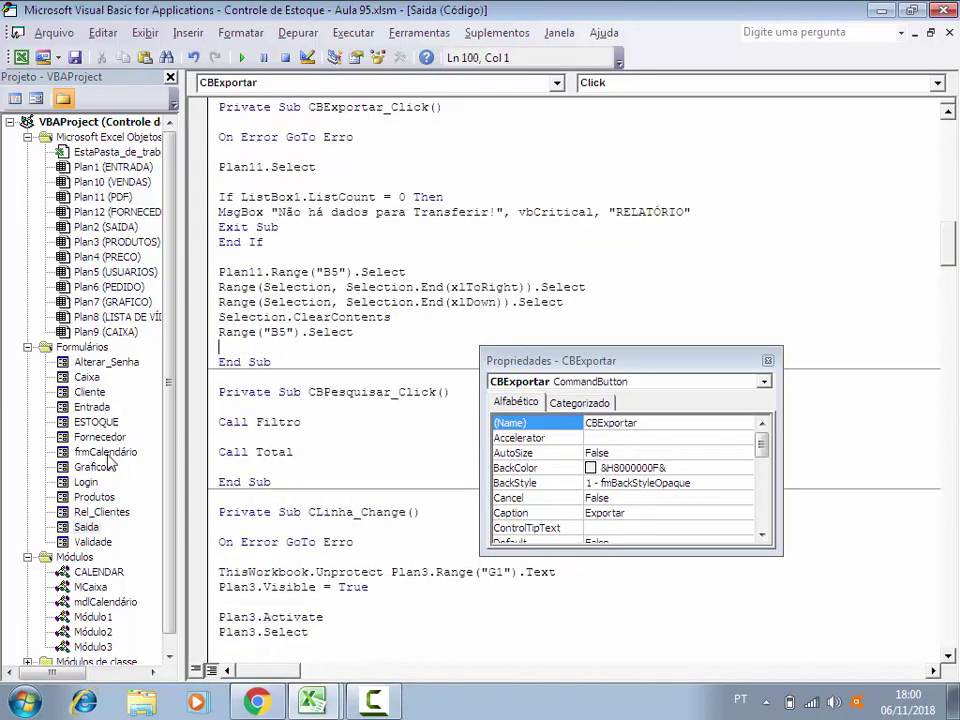
Step: Copy the closing export code from Entrada's routine and paste it before Saida's End Sub
{"action": "double_click", "coordinate": [91, 408]}
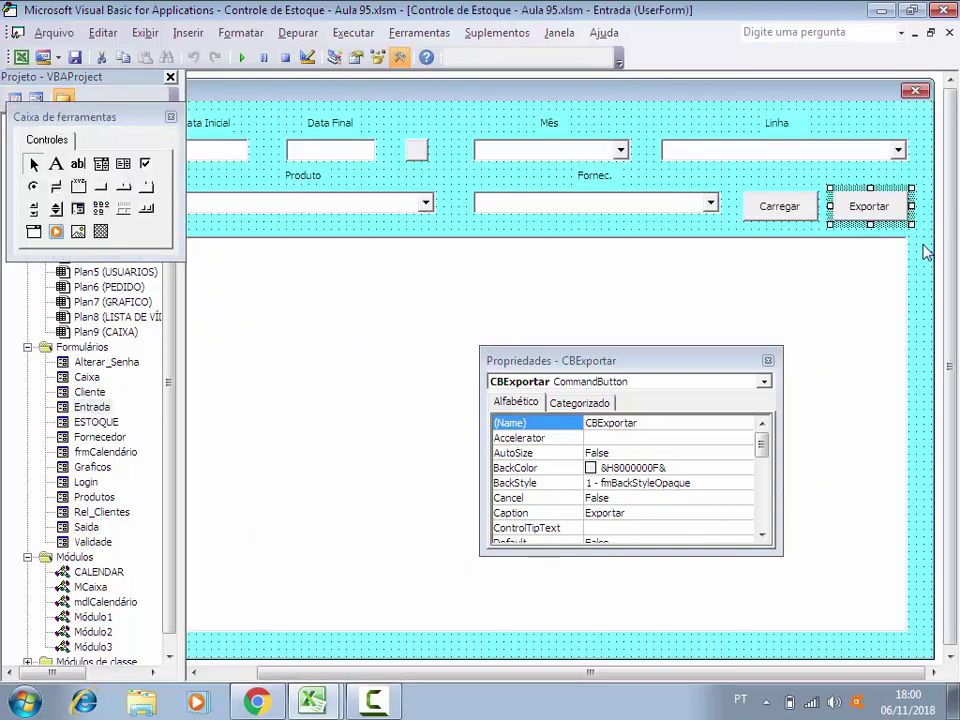
{"action": "double_click", "coordinate": [846, 206]}
{"action": "scroll", "coordinate": [262, 285], "scroll_direction": "down", "scroll_amount": 14}
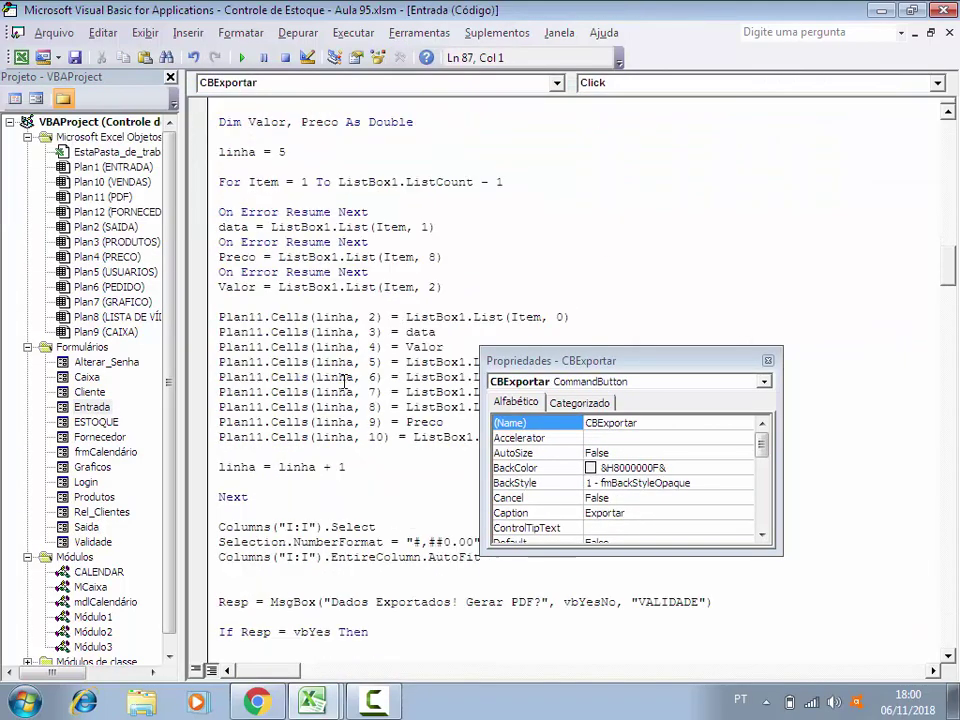
{"action": "scroll", "coordinate": [257, 317], "scroll_direction": "down", "scroll_amount": 1}
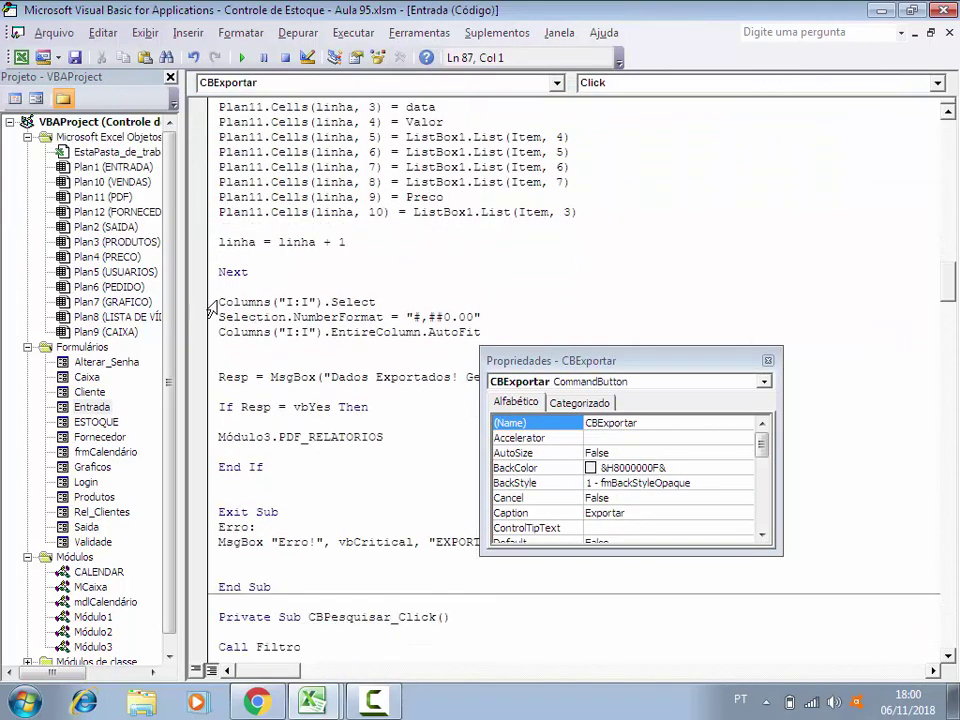
{"action": "left_click_drag", "start_coordinate": [212, 301], "coordinate": [537, 541]}
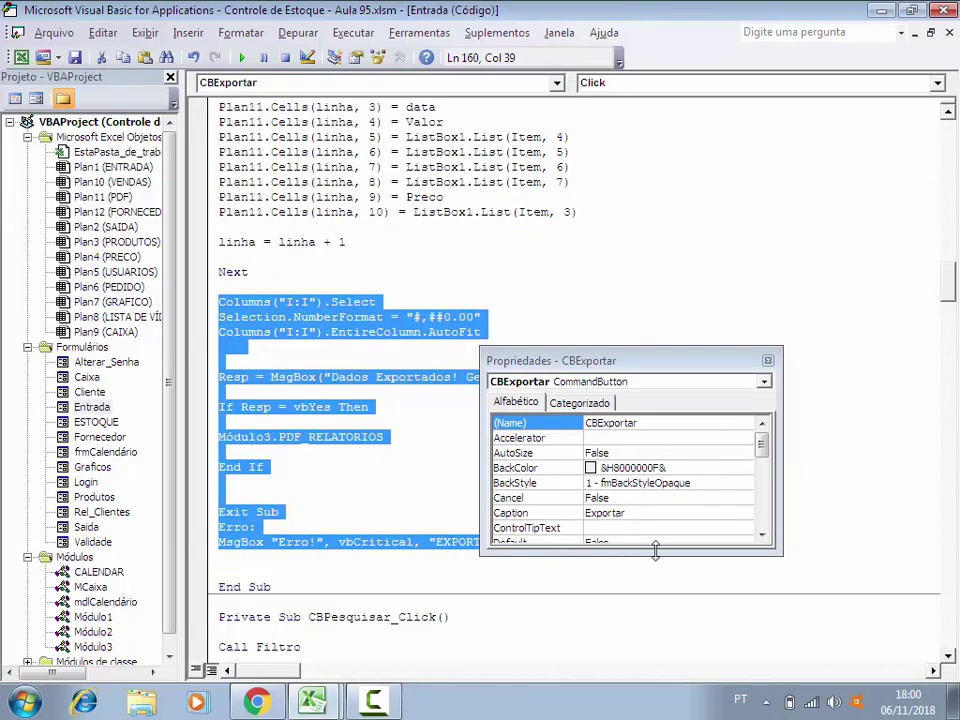
{"action": "double_click", "coordinate": [87, 527]}
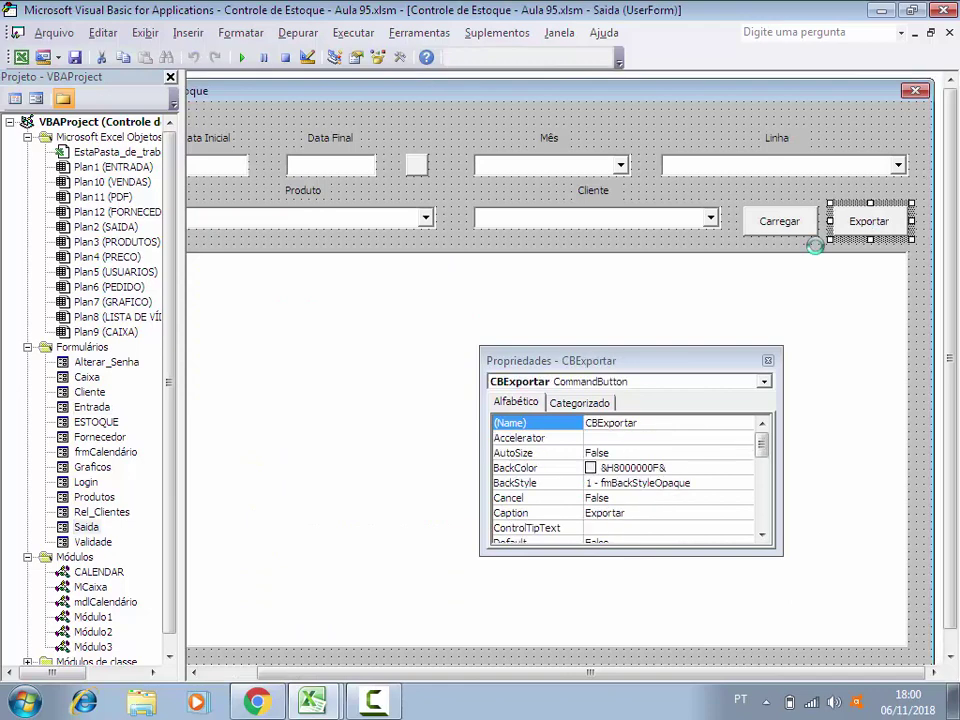
{"action": "double_click", "coordinate": [820, 225]}
{"action": "scroll", "coordinate": [315, 500], "scroll_direction": "down", "scroll_amount": 3}
{"action": "scroll", "coordinate": [270, 420], "scroll_direction": "up", "scroll_amount": 3}
{"action": "left_click", "coordinate": [228, 348]}
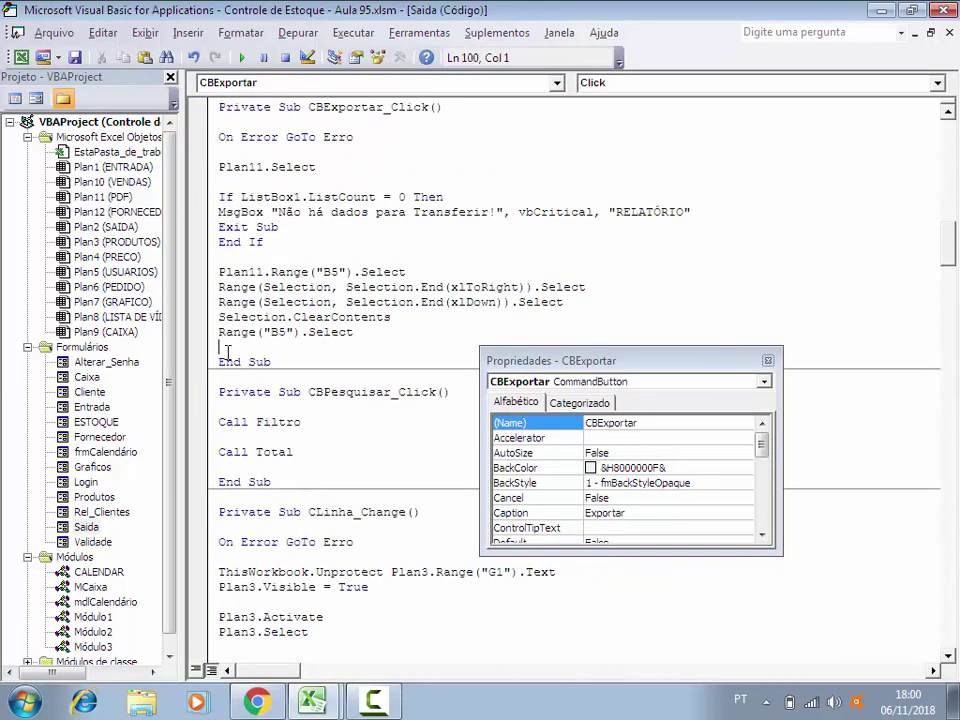
{"action": "key", "text": "ctrl+v"}
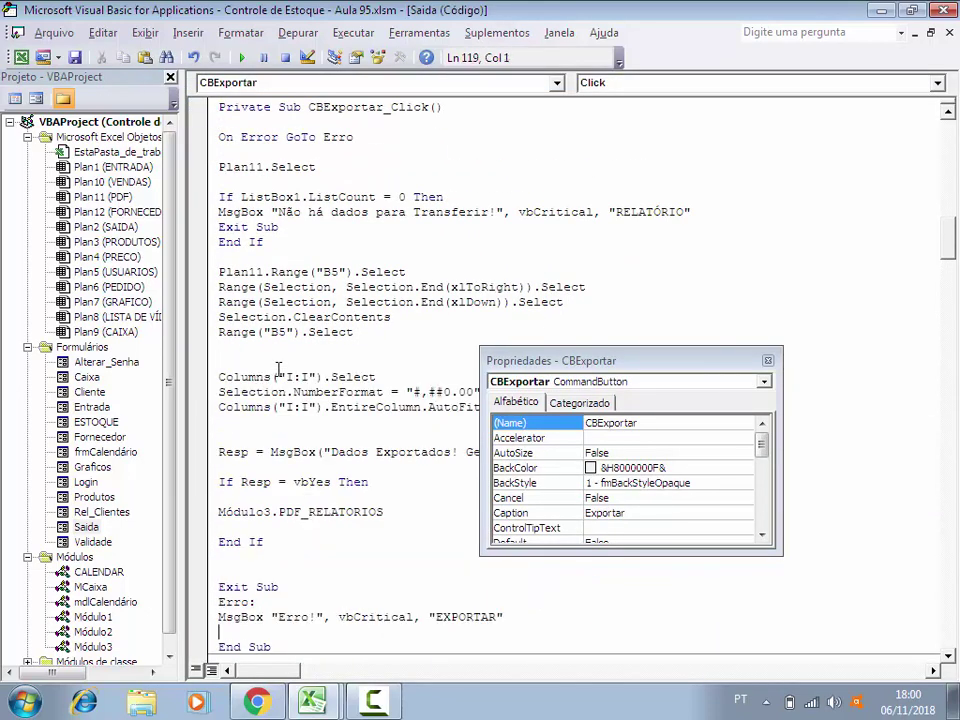
Step: Insert blank lines after the Range("B5").Select line to leave room for the loop code
{"action": "left_click", "coordinate": [279, 350]}
{"action": "key", "text": "Return"}
{"action": "key", "text": "Return"}
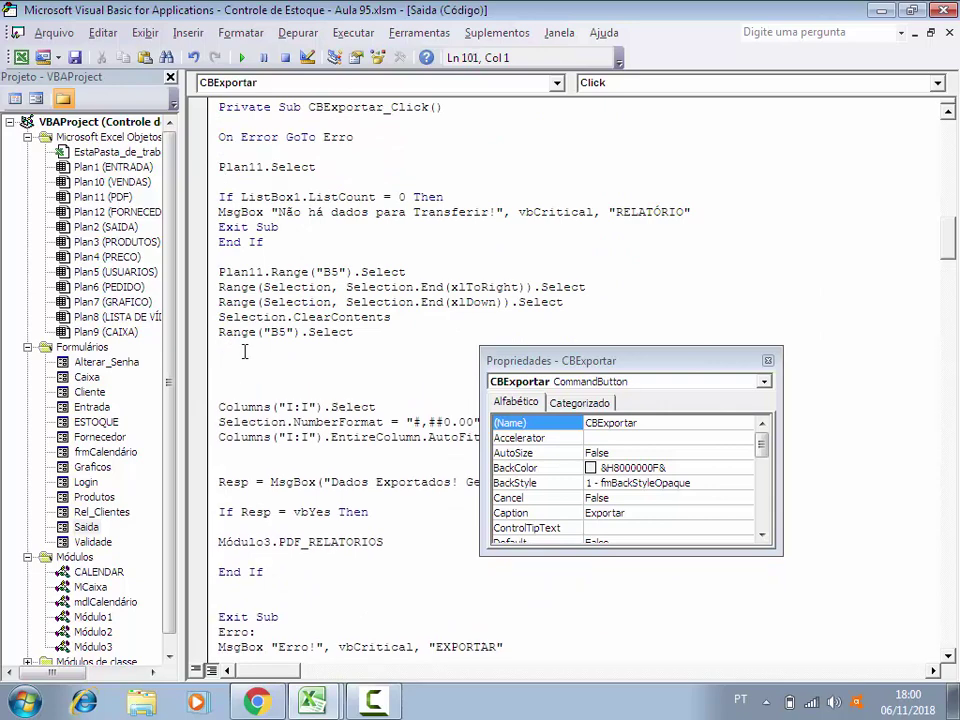
{"action": "key", "text": "Return"}
{"action": "key", "text": "Return"}
{"action": "key", "text": "Return"}
{"action": "key", "text": "Return"}
{"action": "key", "text": "Return"}
{"action": "key", "text": "Return"}
{"action": "key", "text": "Return"}
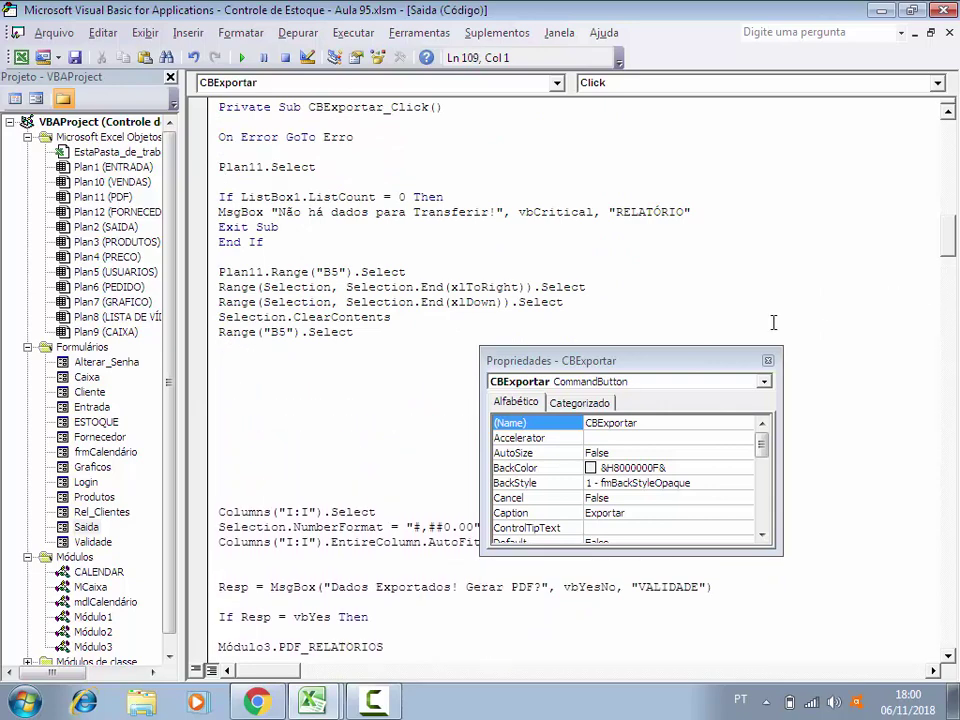
{"action": "left_click", "coordinate": [767, 361]}
{"action": "scroll", "coordinate": [450, 470], "scroll_direction": "down", "scroll_amount": 3}
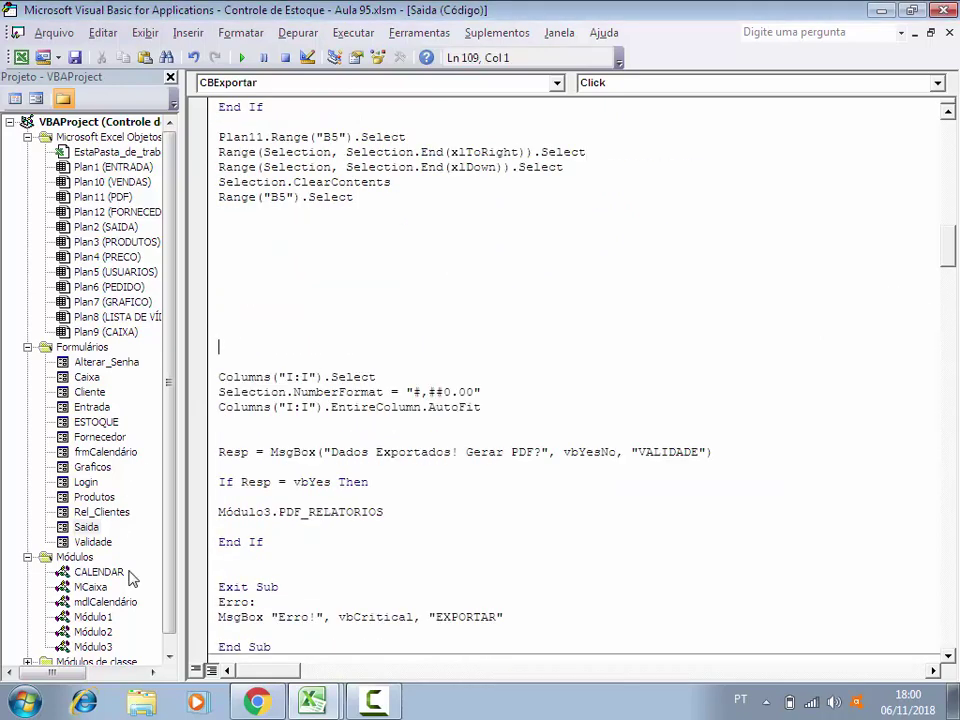
Step: Delete Módulo3's commented listbox-copy block down through Next, then reopen the Saida form design
{"action": "left_click", "coordinate": [108, 648]}
{"action": "scroll", "coordinate": [212, 550], "scroll_direction": "down", "scroll_amount": 8}
{"action": "scroll", "coordinate": [223, 527], "scroll_direction": "down", "scroll_amount": 1}
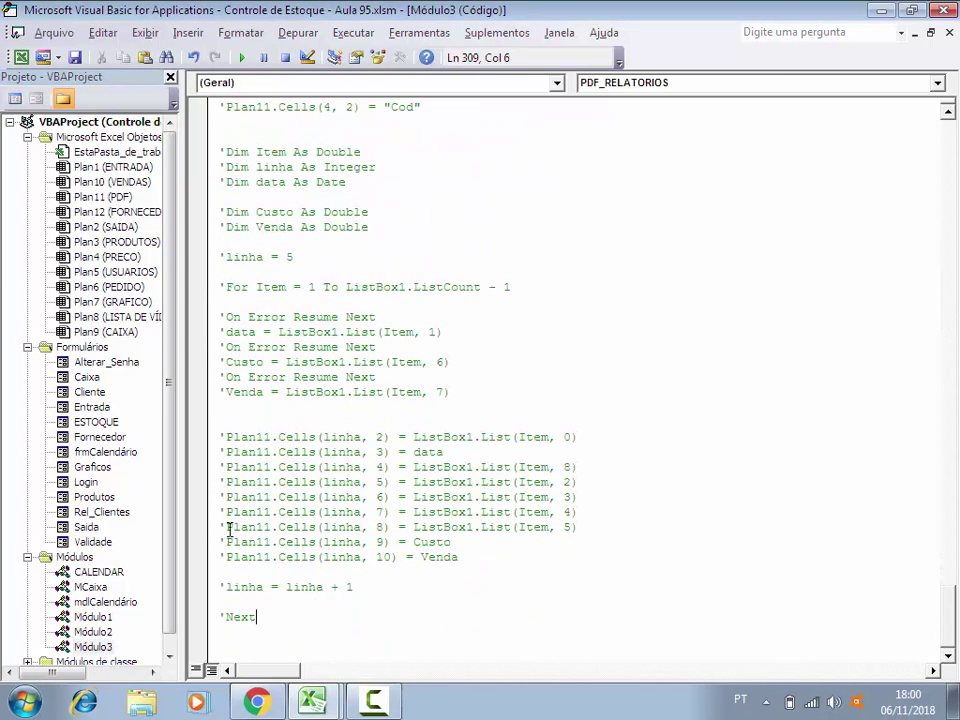
{"action": "scroll", "coordinate": [223, 400], "scroll_direction": "up", "scroll_amount": 1}
{"action": "left_click_drag", "start_coordinate": [218, 151], "coordinate": [398, 637]}
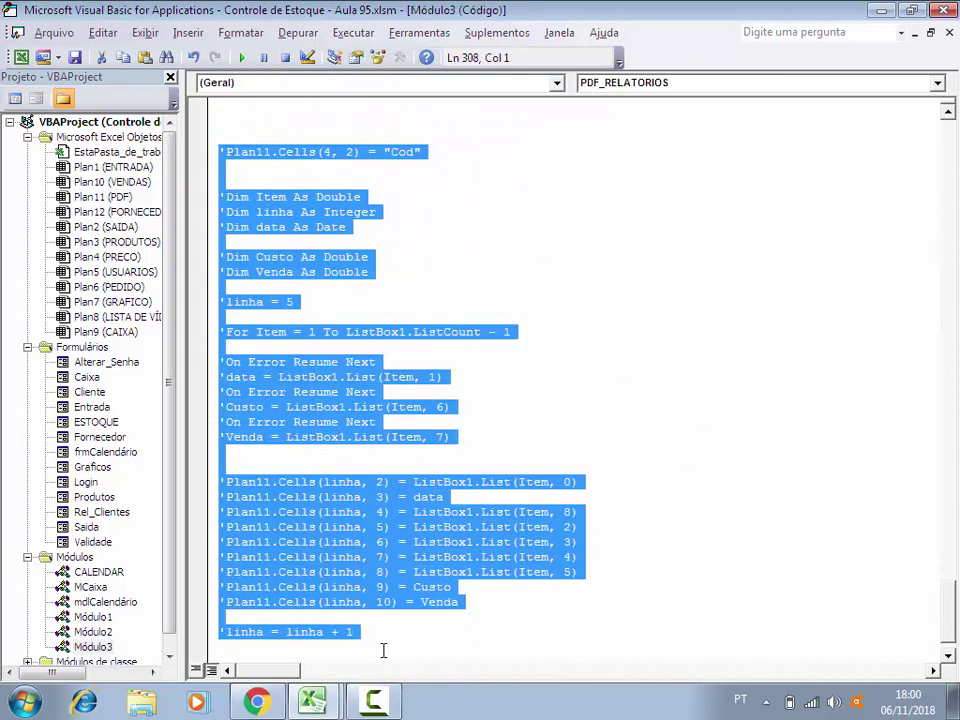
{"action": "key", "text": "Delete"}
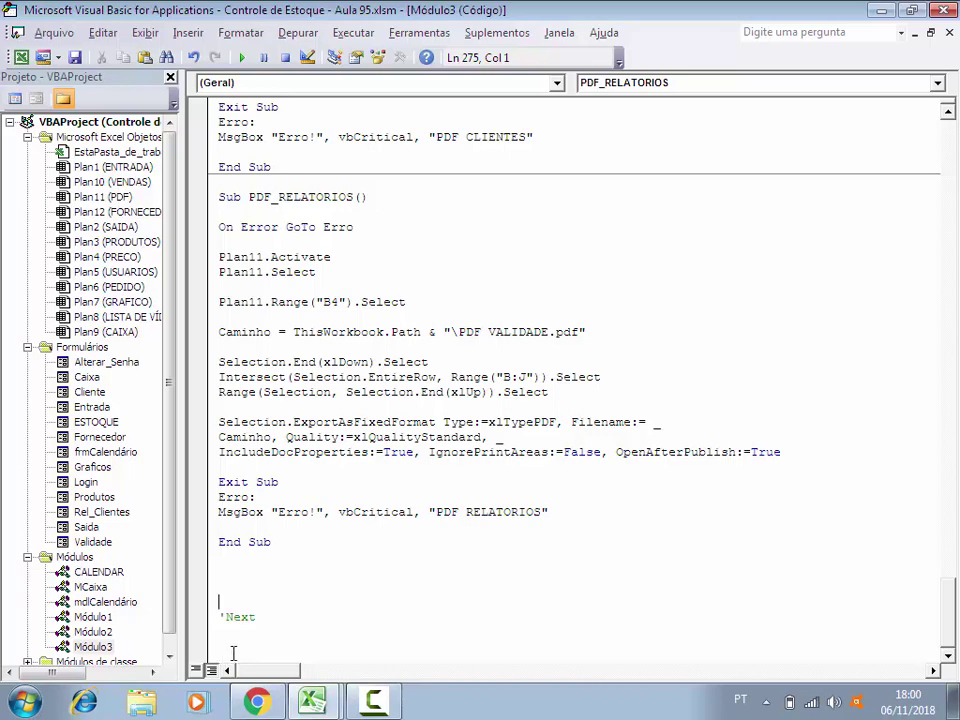
{"action": "key", "text": "ctrl+z"}
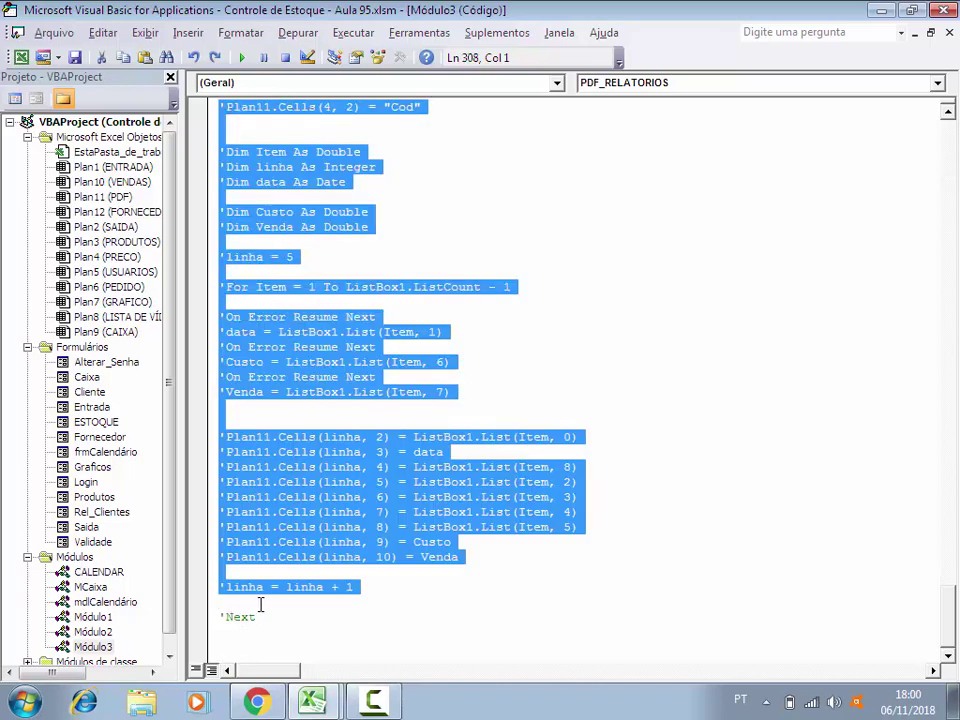
{"action": "scroll", "coordinate": [270, 373], "scroll_direction": "up", "scroll_amount": 4}
{"action": "left_click", "coordinate": [250, 333]}
{"action": "left_click_drag", "start_coordinate": [219, 287], "coordinate": [461, 628]}
{"action": "key", "text": "ctrl+c"}
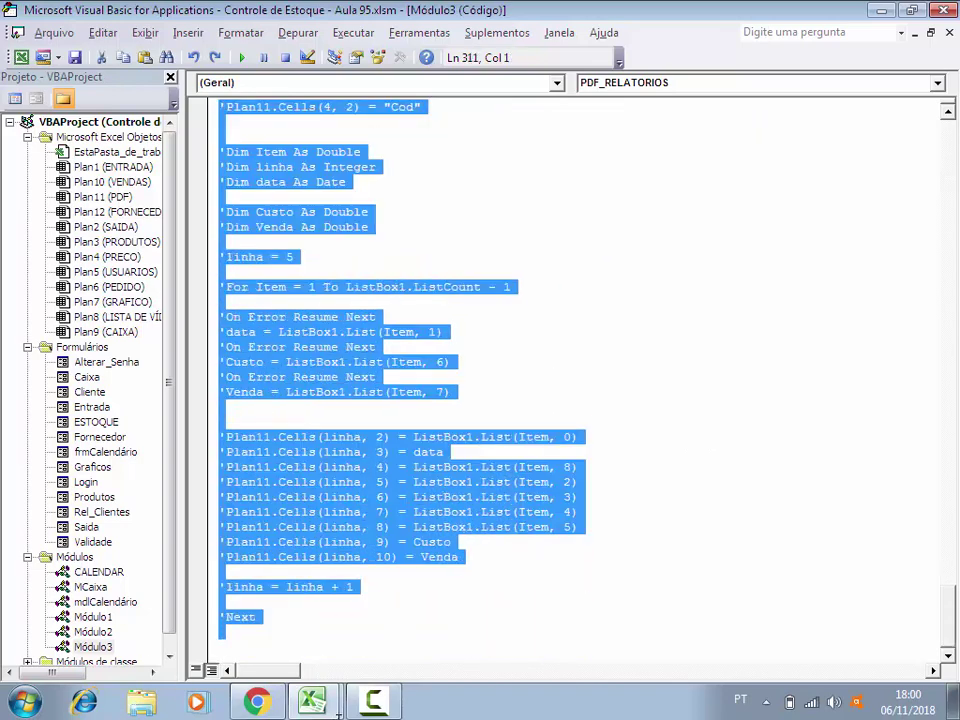
{"action": "key", "text": "Delete"}
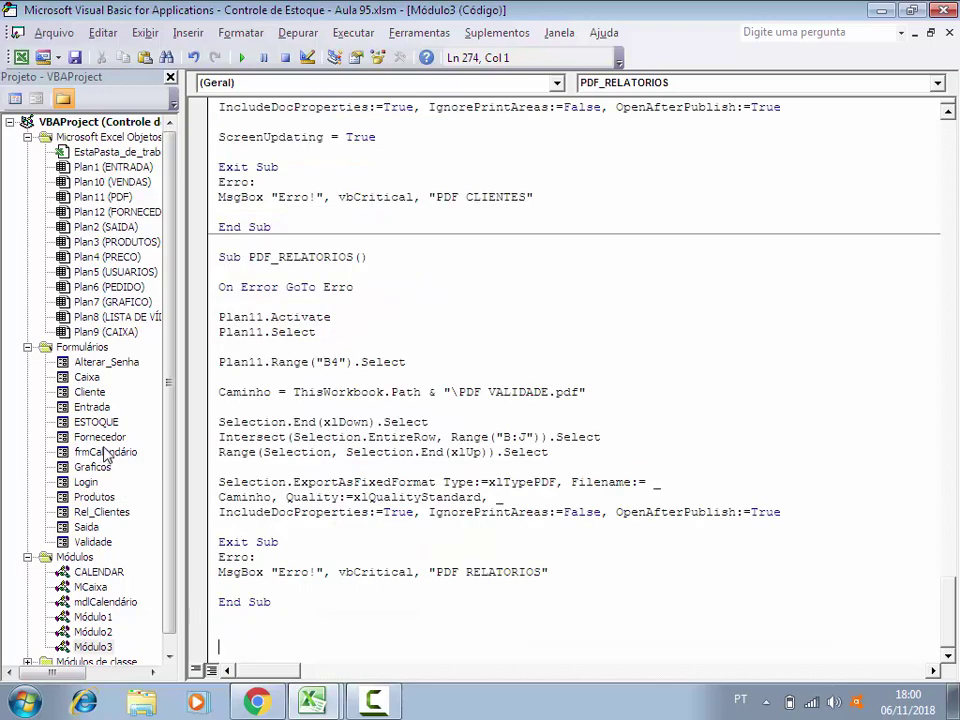
{"action": "left_click", "coordinate": [88, 528]}
{"action": "double_click", "coordinate": [88, 528]}
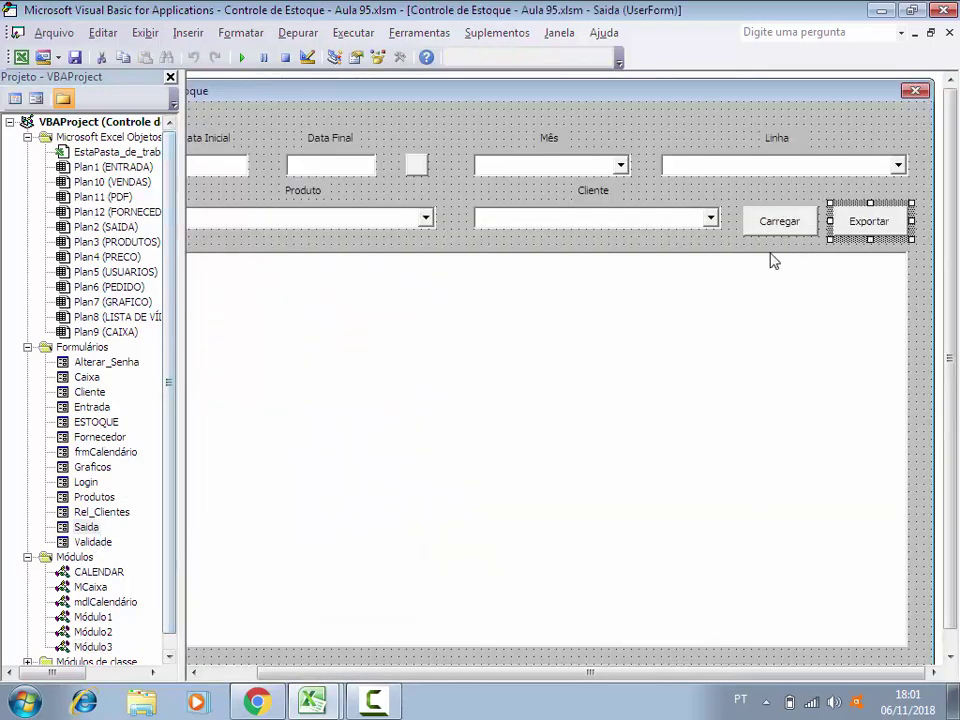
Step: Paste the commented code block into CBExportar_Click after Range("B5").Select, with a blank line above
{"action": "left_click", "coordinate": [872, 224]}
{"action": "double_click", "coordinate": [875, 228]}
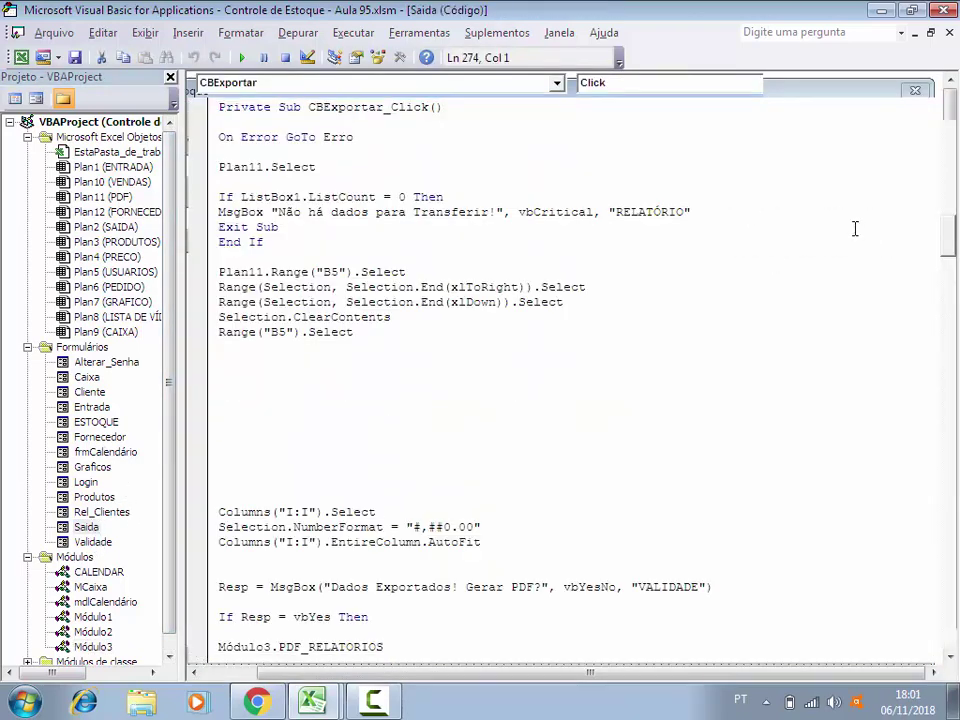
{"action": "left_click", "coordinate": [255, 375]}
{"action": "key", "text": "ctrl+v"}
{"action": "scroll", "coordinate": [311, 392], "scroll_direction": "up", "scroll_amount": 5}
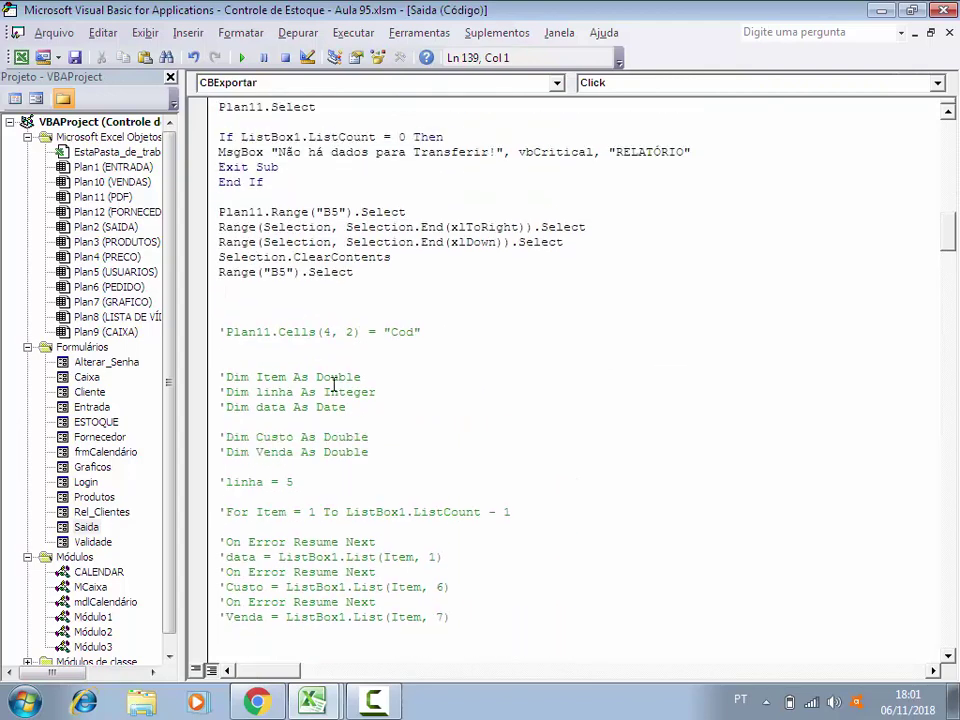
{"action": "scroll", "coordinate": [328, 379], "scroll_direction": "up", "scroll_amount": 1}
{"action": "left_click", "coordinate": [243, 345]}
{"action": "key", "text": "Return"}
{"action": "key", "text": "Return"}
{"action": "key", "text": "Return"}
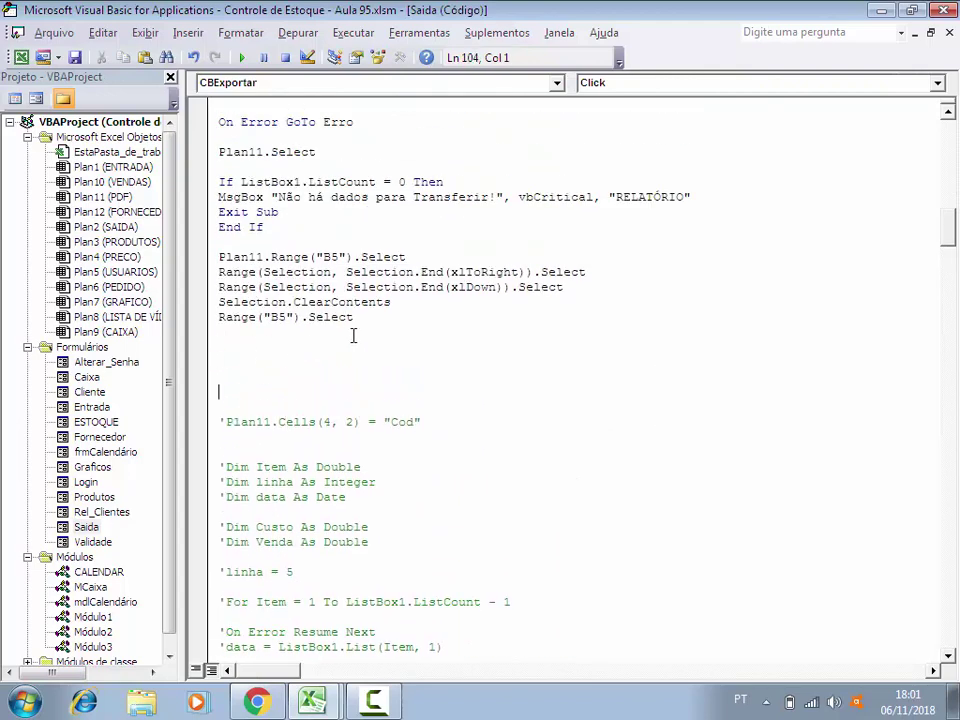
{"action": "left_click_drag", "start_coordinate": [353, 317], "coordinate": [201, 256]}
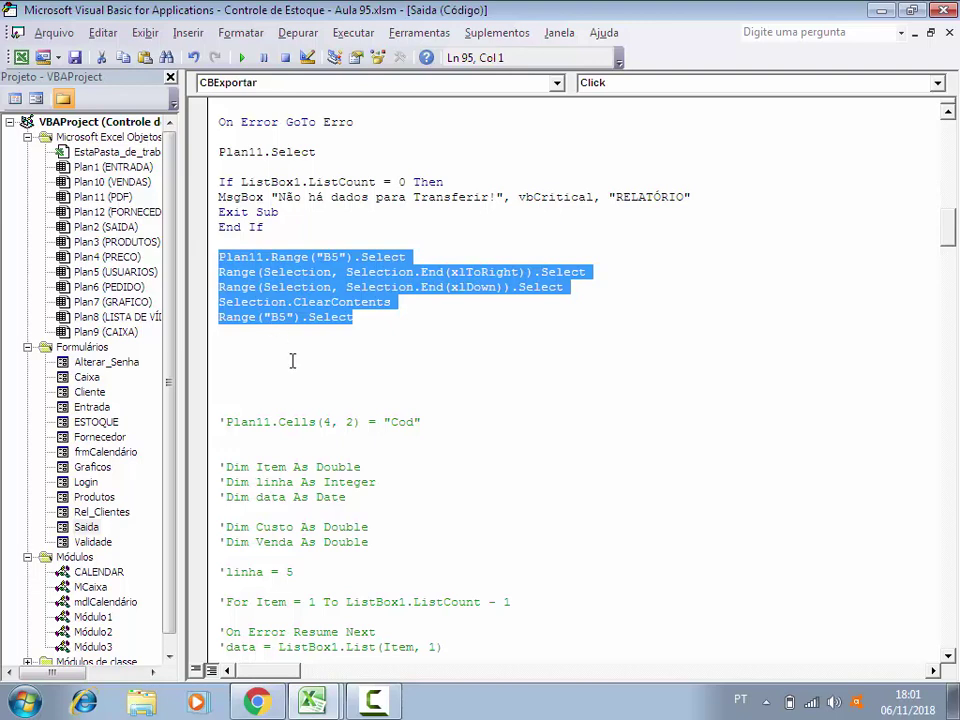
Step: Change the Plan11 clearing range to start at B4 instead of B5
{"action": "left_click", "coordinate": [264, 360]}
{"action": "left_click", "coordinate": [341, 257]}
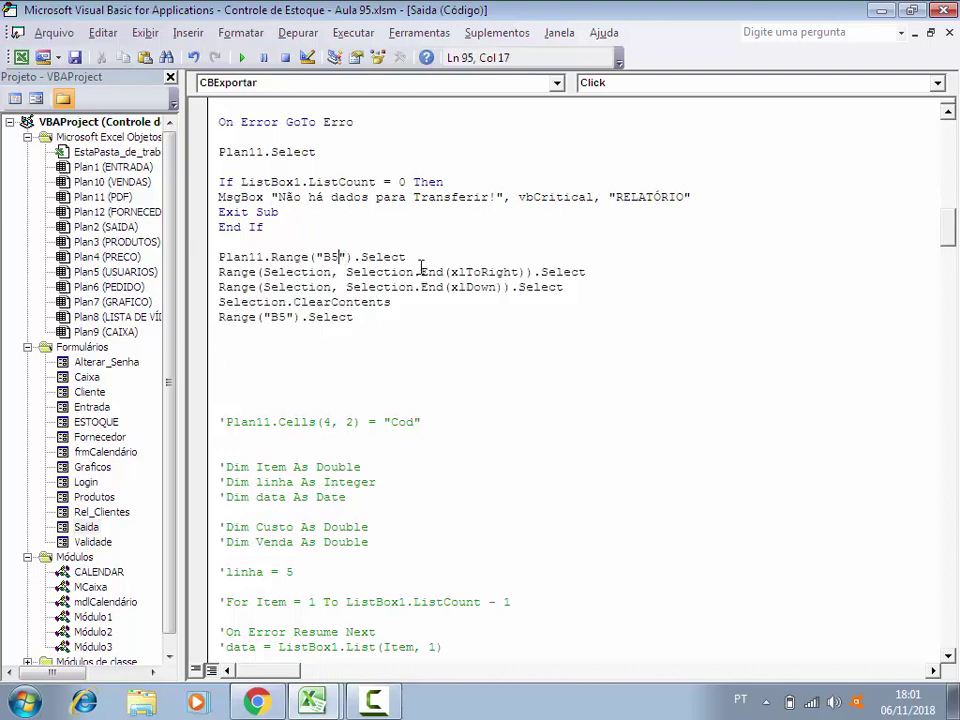
{"action": "key", "text": "BackSpace"}
{"action": "type", "text": "4"}
Step: Add the line Plan11.Cells(4, 2) = "Cod" below the clearing code
{"action": "left_click", "coordinate": [280, 361]}
{"action": "left_click", "coordinate": [240, 346]}
{"action": "type", "text": "P"}
{"action": "type", "text": "lan11"}
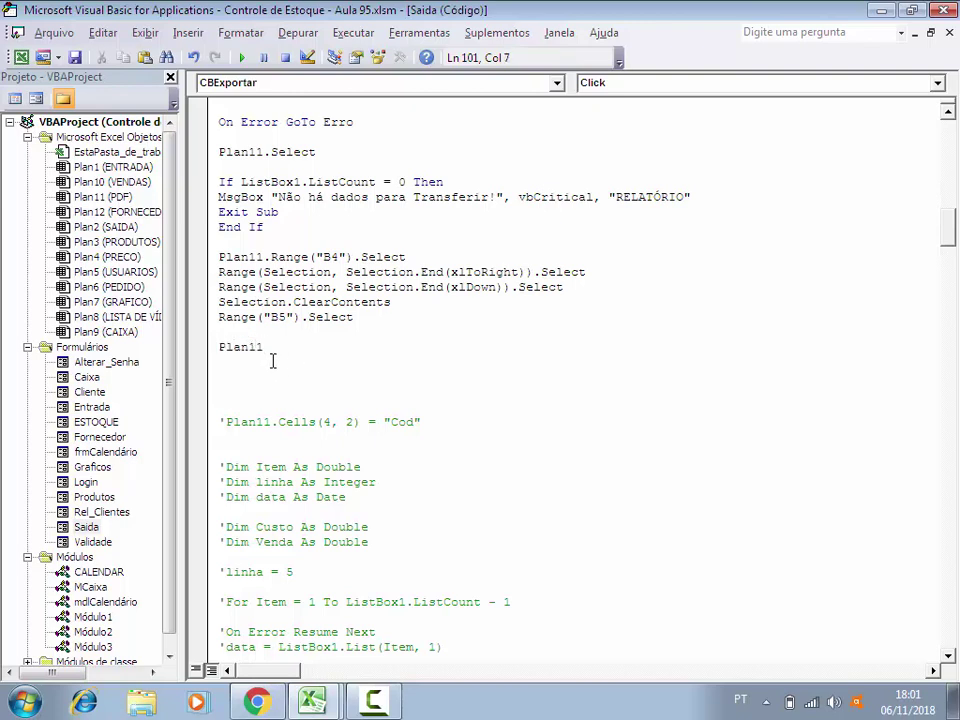
{"action": "type", "text": ".cel"}
{"action": "key", "text": "BackSpace"}
{"action": "type", "text": "(4"}
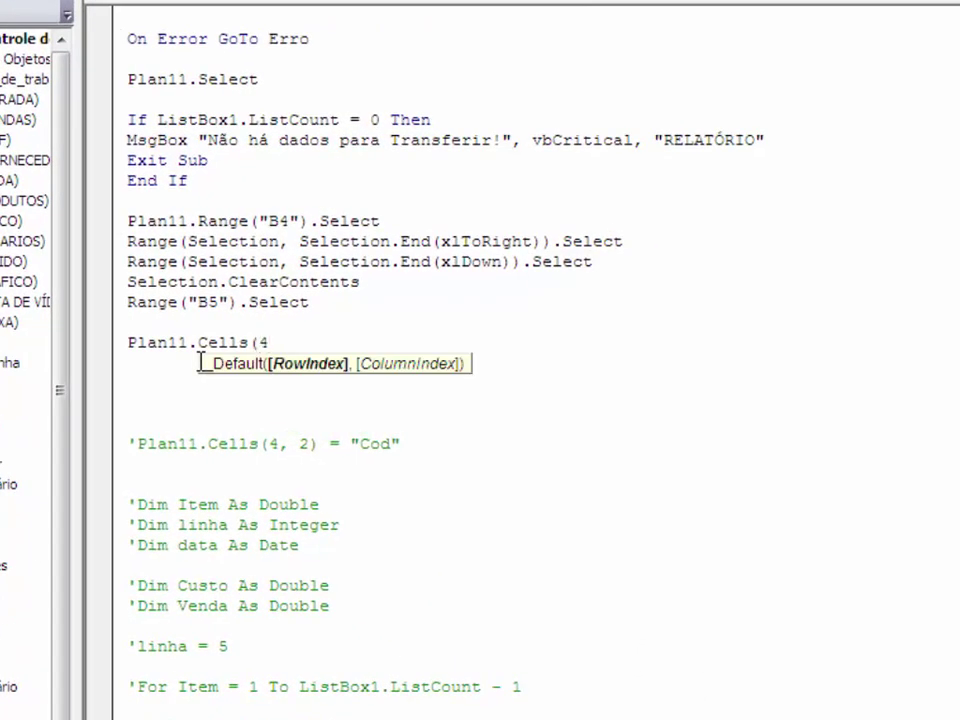
{"action": "type", "text": ", 2"}
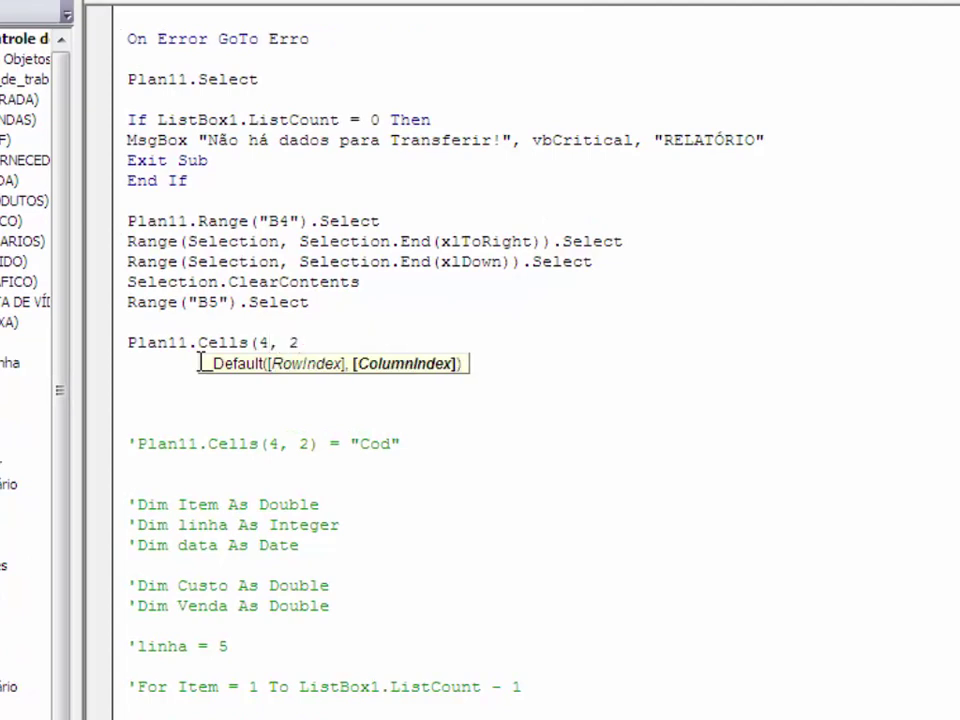
{"action": "type", "text": ") = \"Co"}
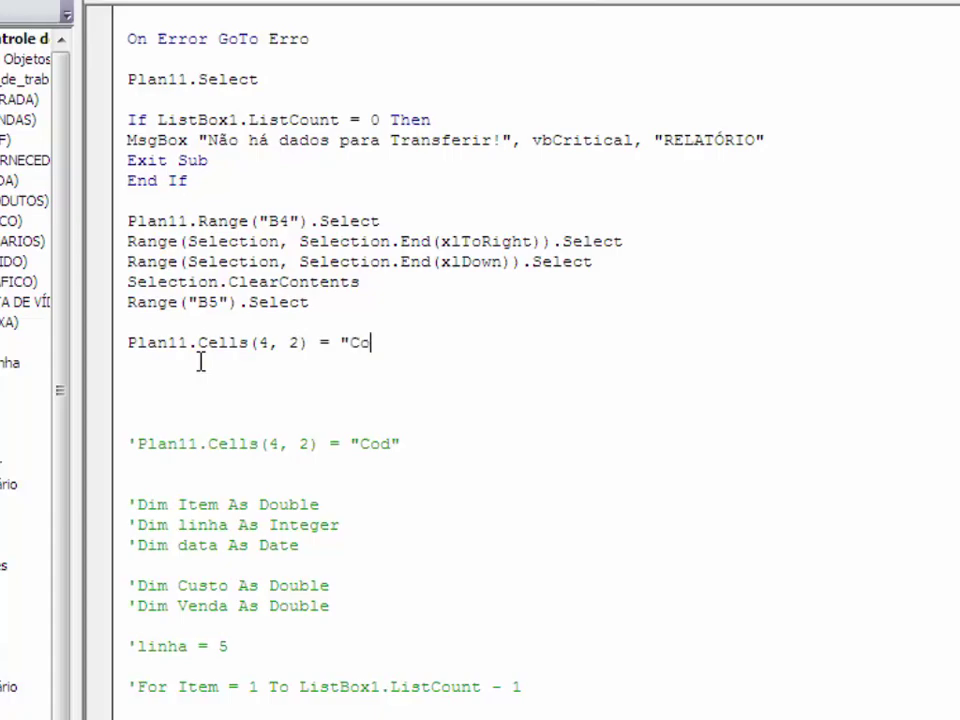
{"action": "type", "text": "d"}
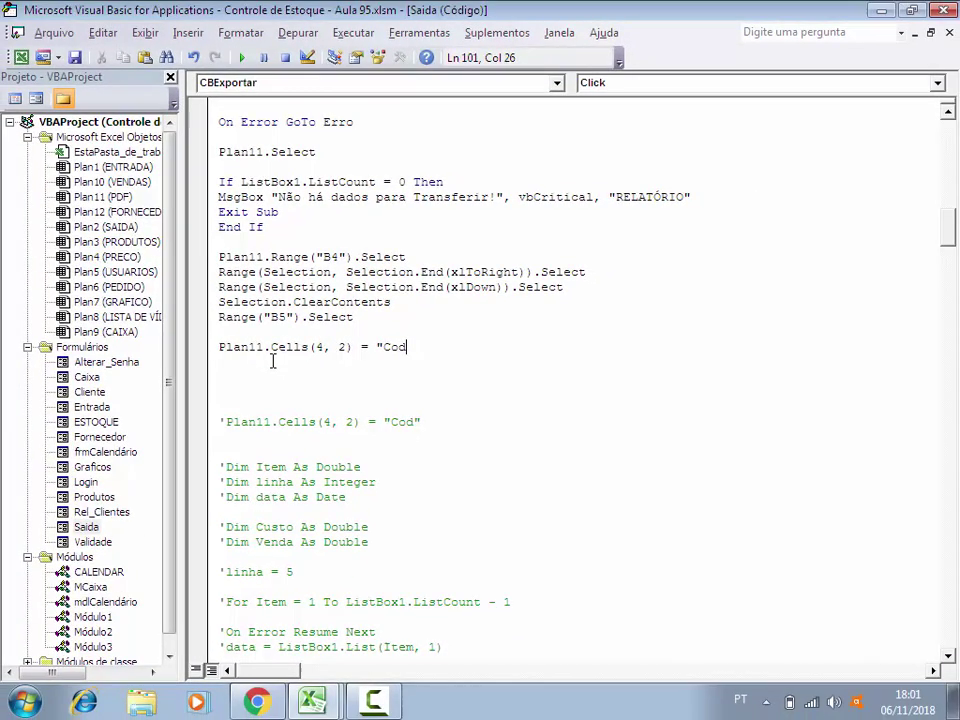
{"action": "key", "text": "Return"}
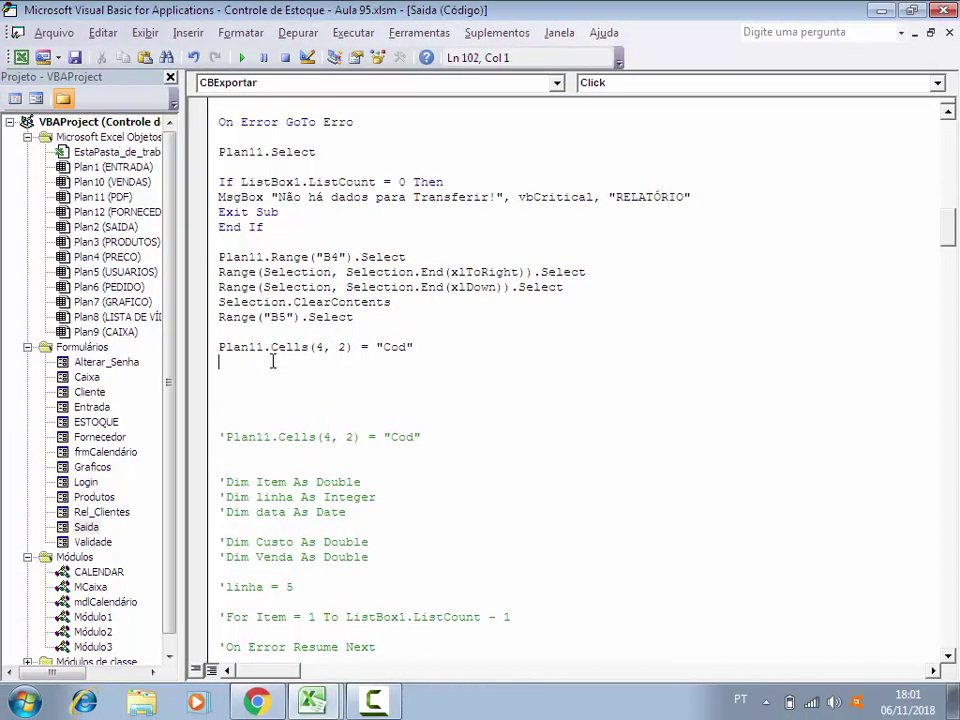
{"action": "double_click", "coordinate": [64, 527]}
Step: Run the Saída Estoque form, load records with Carregar, and scroll the list's columns sideways
{"action": "left_click", "coordinate": [242, 57]}
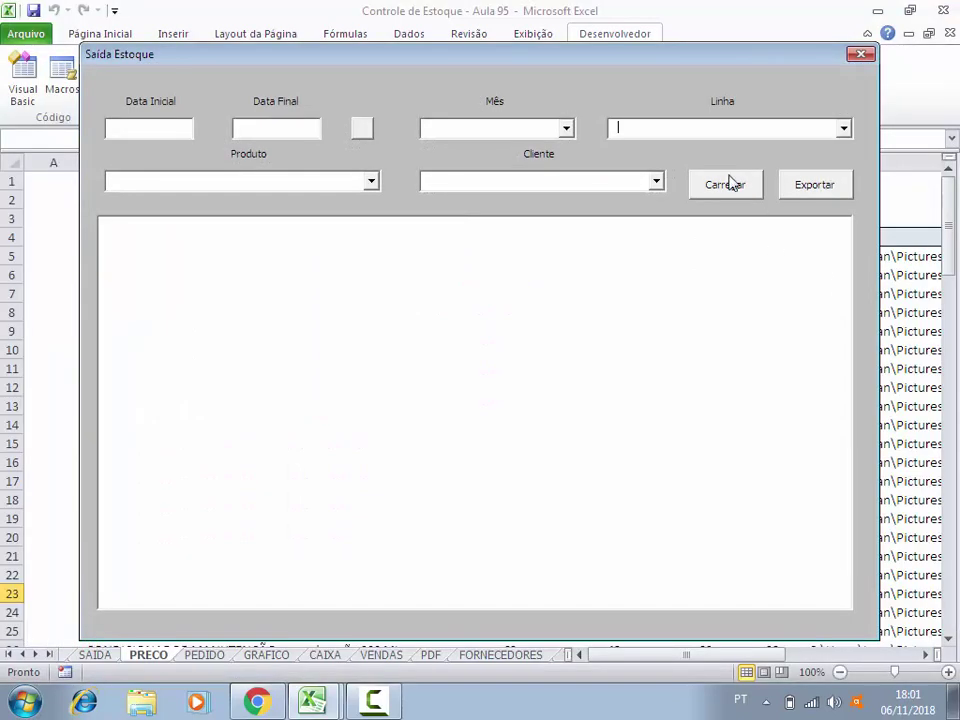
{"action": "left_click", "coordinate": [724, 183]}
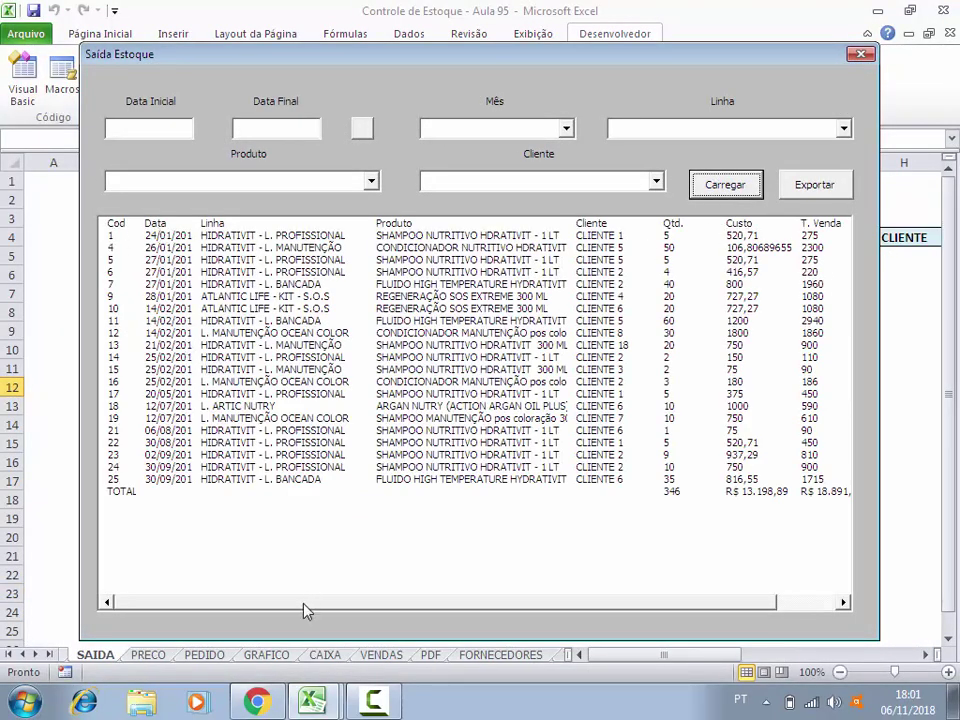
{"action": "left_click_drag", "start_coordinate": [279, 604], "coordinate": [345, 604]}
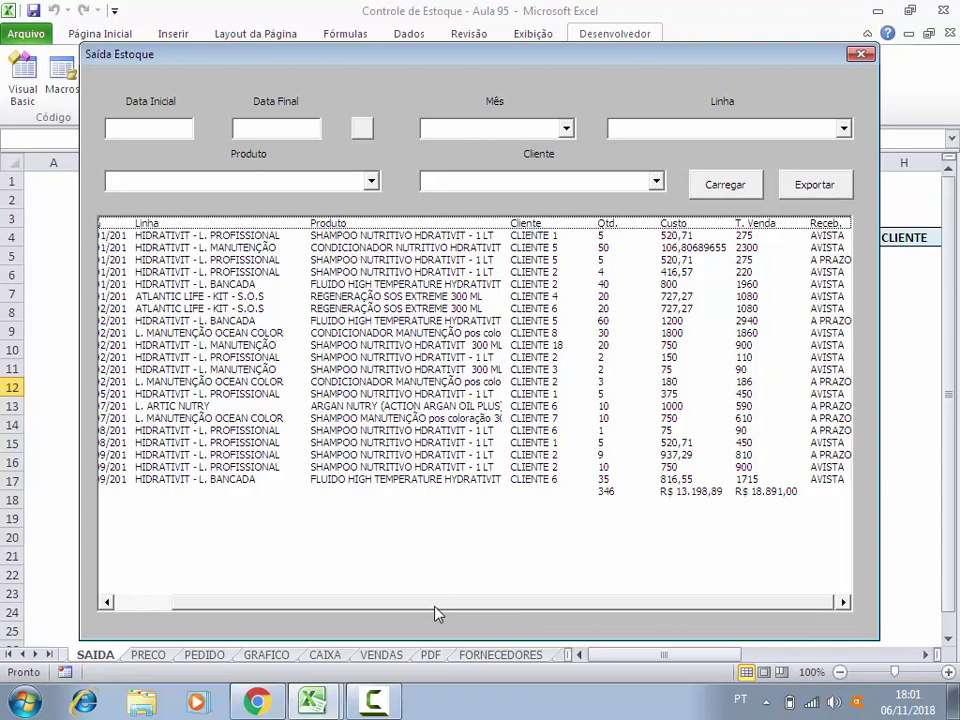
{"action": "left_click_drag", "start_coordinate": [436, 604], "coordinate": [370, 604]}
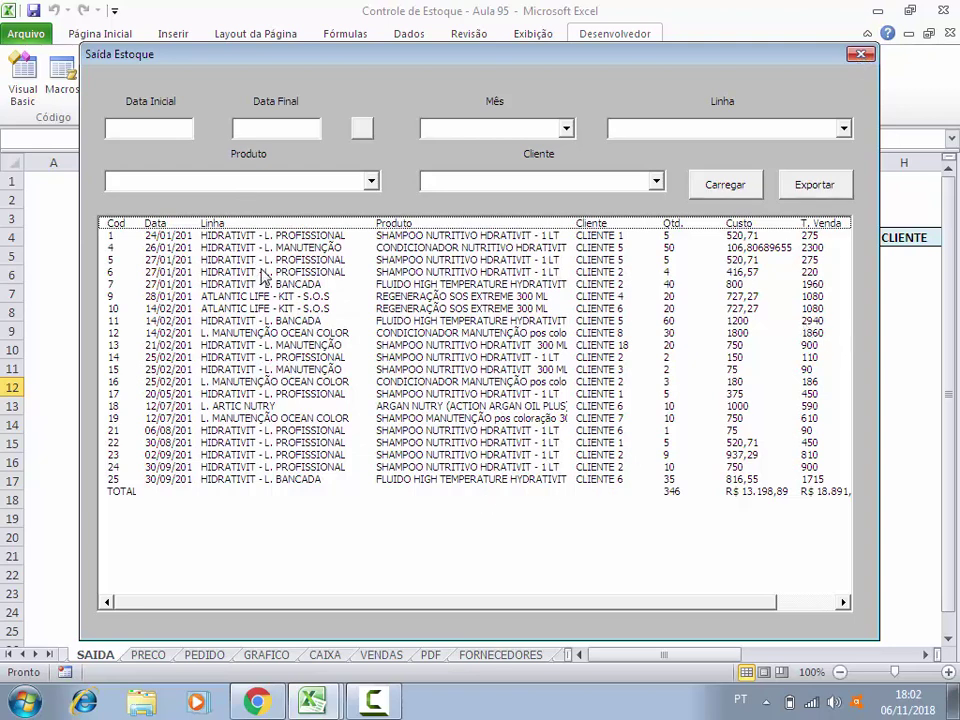
{"action": "mouse_move", "coordinate": [354, 602]}
{"action": "left_mouse_down"}
{"action": "mouse_move", "coordinate": [476, 615]}
{"action": "mouse_move", "coordinate": [200, 602]}
{"action": "left_mouse_up"}
Step: Back in CBExportar_Click, duplicate the Cod line to write Data into Plan11.Cells(4, 3)
{"action": "left_click", "coordinate": [861, 54]}
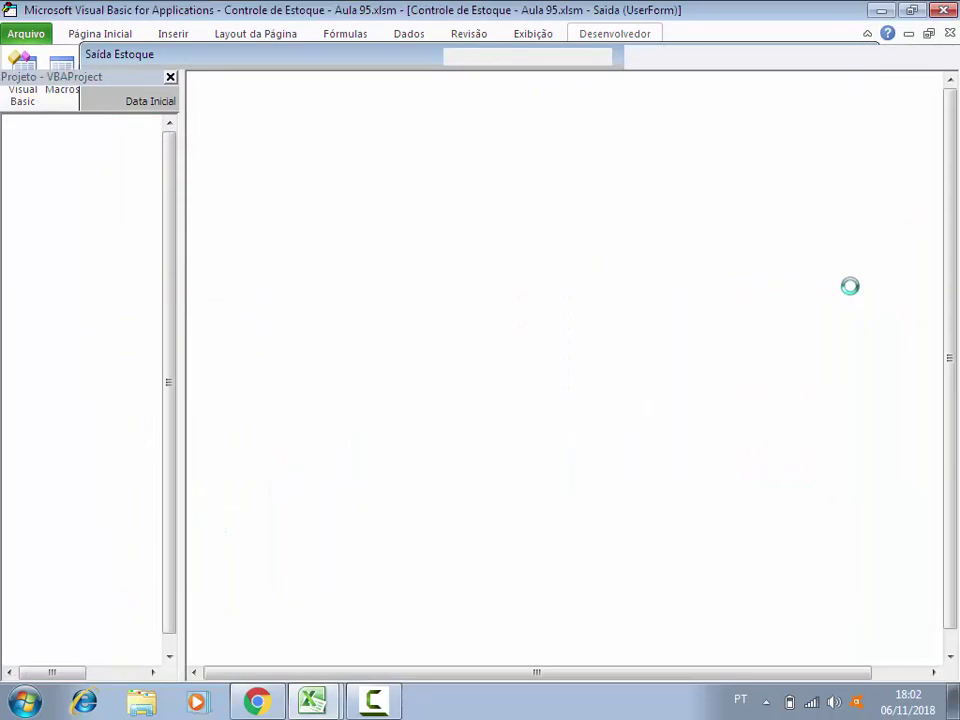
{"action": "double_click", "coordinate": [917, 221]}
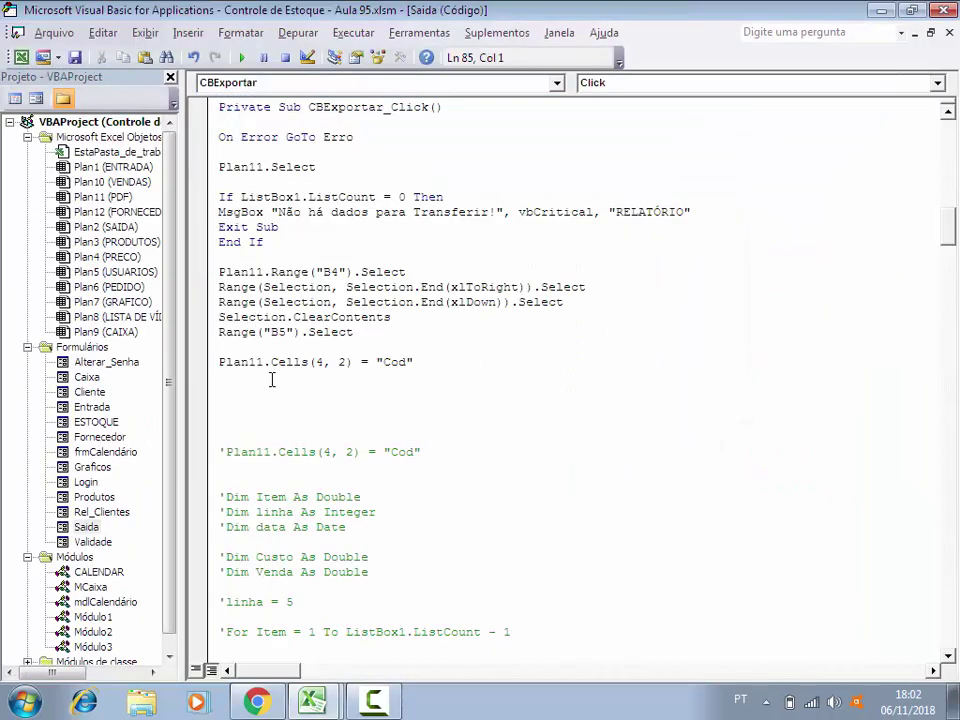
{"action": "left_click_drag", "start_coordinate": [425, 368], "coordinate": [199, 360]}
{"action": "key", "text": "ctrl+c"}
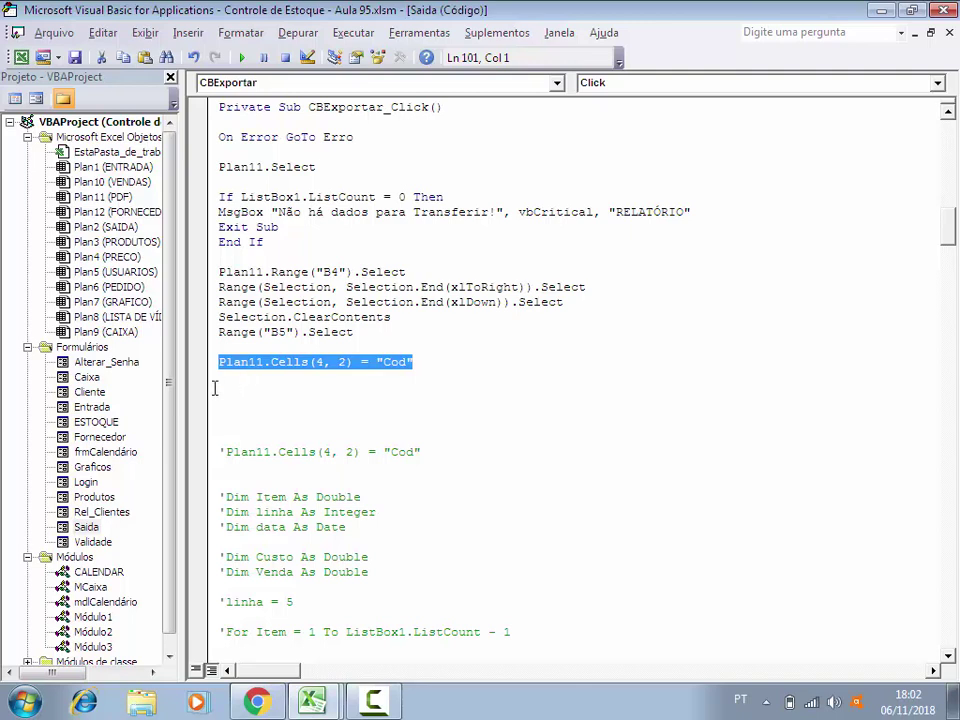
{"action": "left_click", "coordinate": [214, 388]}
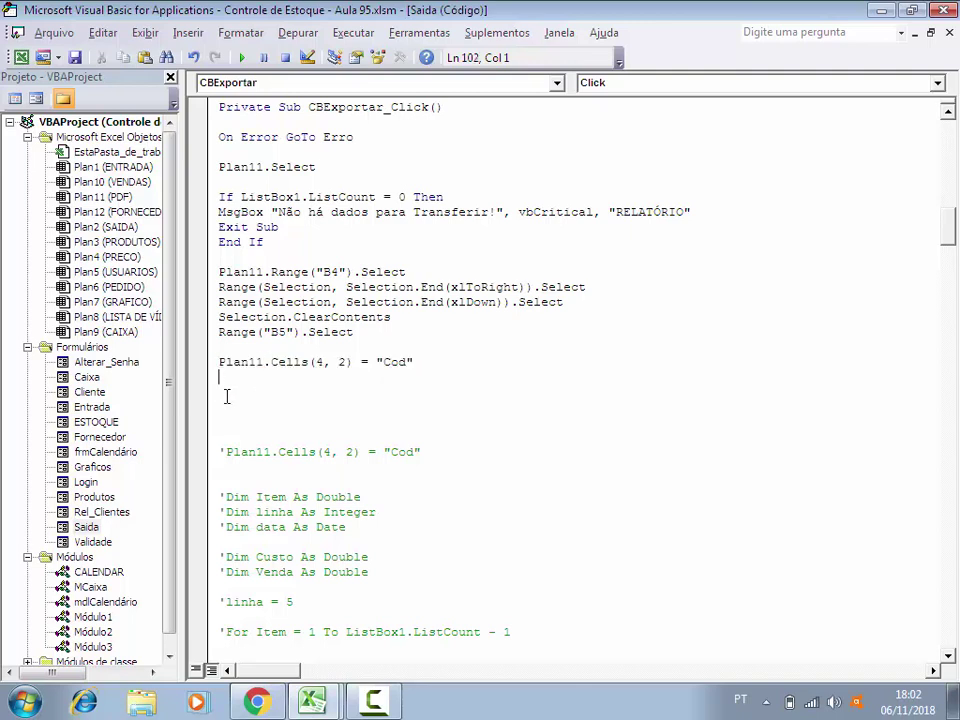
{"action": "key", "text": "ctrl+v"}
{"action": "key", "text": "BackSpace"}
{"action": "type", "text": "3"}
{"action": "key", "text": "End"}
{"action": "key", "text": "BackSpace"}
{"action": "key", "text": "BackSpace"}
{"action": "key", "text": "BackSpace"}
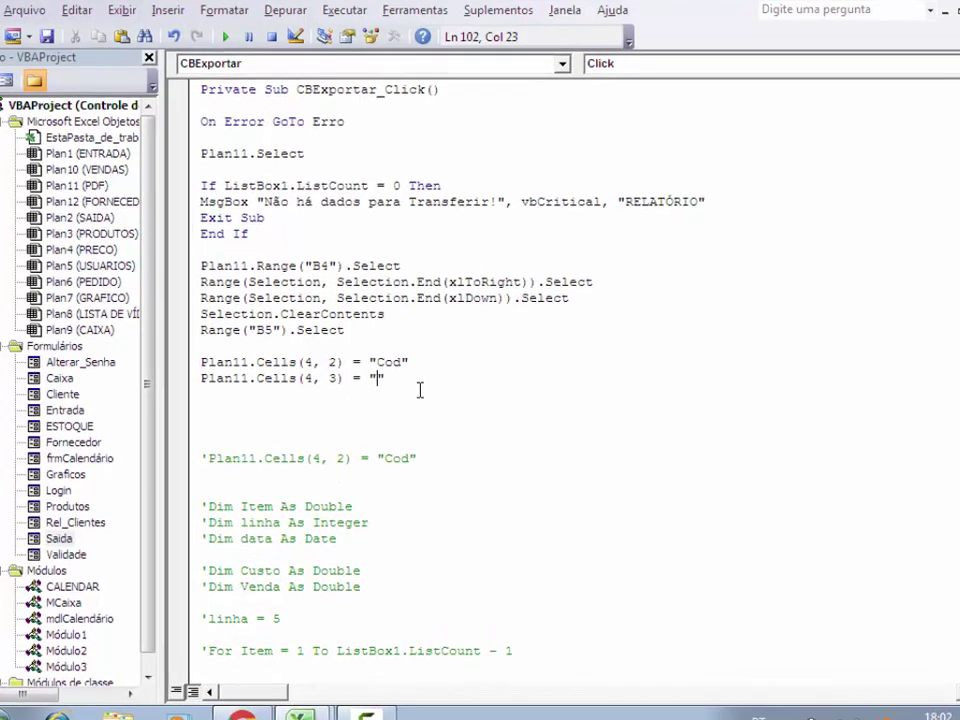
{"action": "type", "text": "A"}
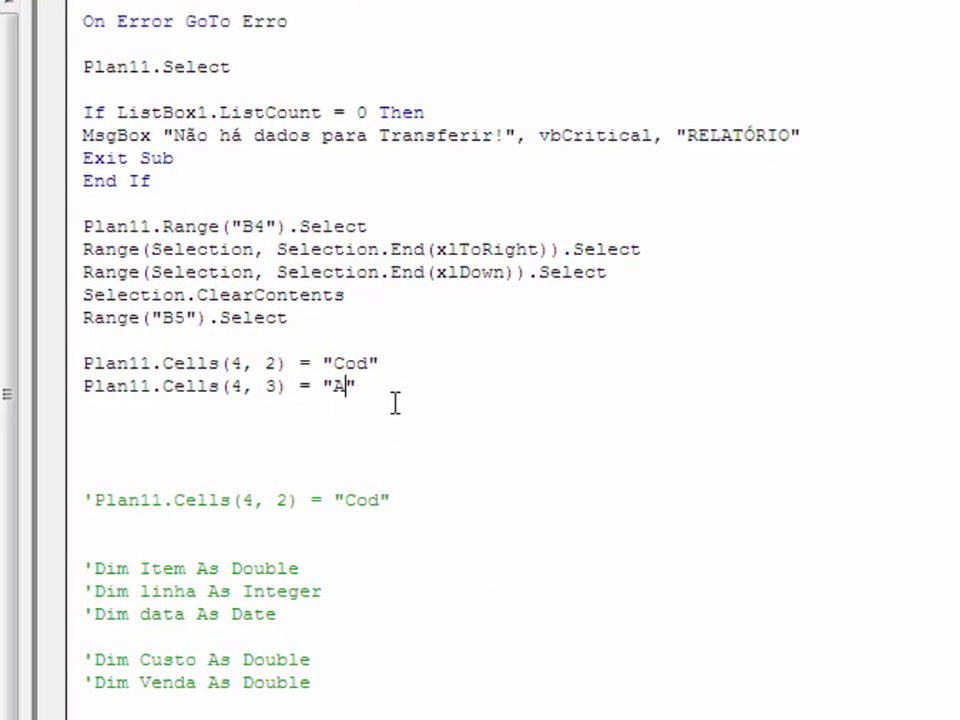
{"action": "key", "text": "BackSpace"}
{"action": "type", "text": "Data"}
Step: Add a header line writing Receb. to Plan11.Cells(4, 4)
{"action": "left_click", "coordinate": [145, 419]}
{"action": "key", "text": "ctrl+v"}
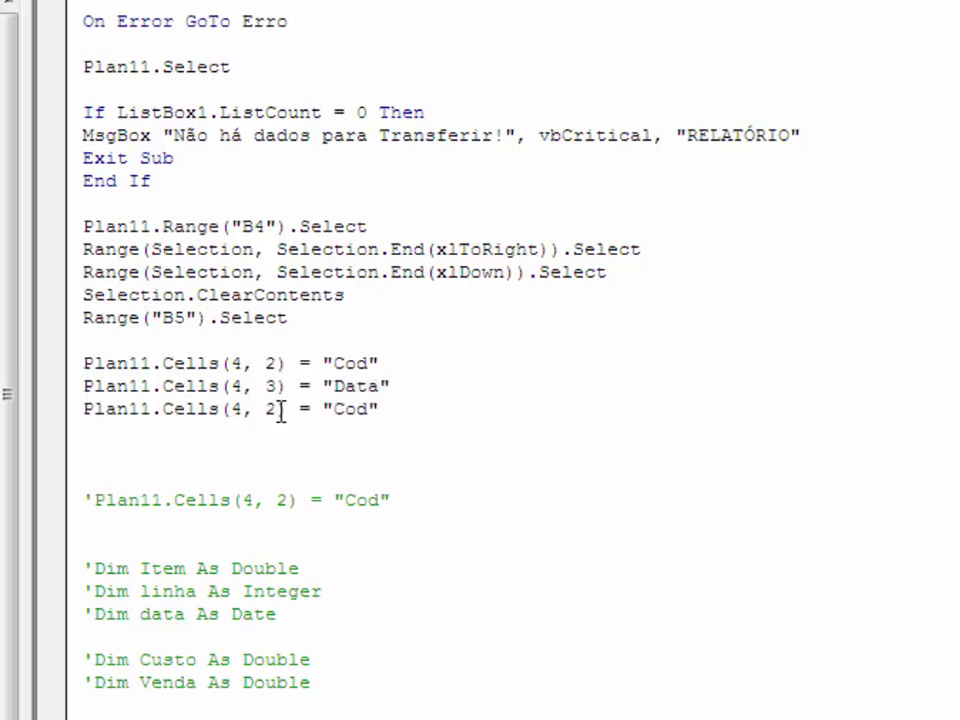
{"action": "left_click", "coordinate": [278, 410]}
{"action": "key", "text": "BackSpace"}
{"action": "type", "text": "3"}
{"action": "key", "text": "BackSpace"}
{"action": "type", "text": "4"}
{"action": "left_click", "coordinate": [371, 408]}
{"action": "key", "text": "BackSpace"}
{"action": "key", "text": "BackSpace"}
{"action": "key", "text": "BackSpace"}
{"action": "type", "text": "Receb."}
Step: Add a header line writing Linha to Plan11.Cells(4, 5)
{"action": "left_click", "coordinate": [321, 431]}
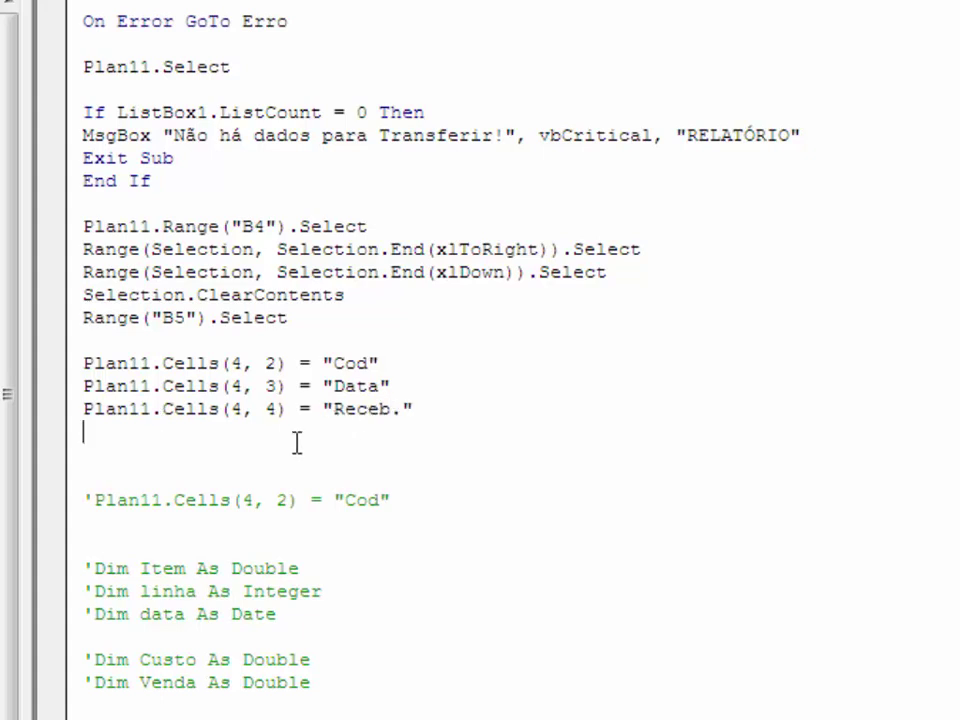
{"action": "key", "text": "ctrl+v"}
{"action": "left_click", "coordinate": [274, 440]}
{"action": "key", "text": "BackSpace"}
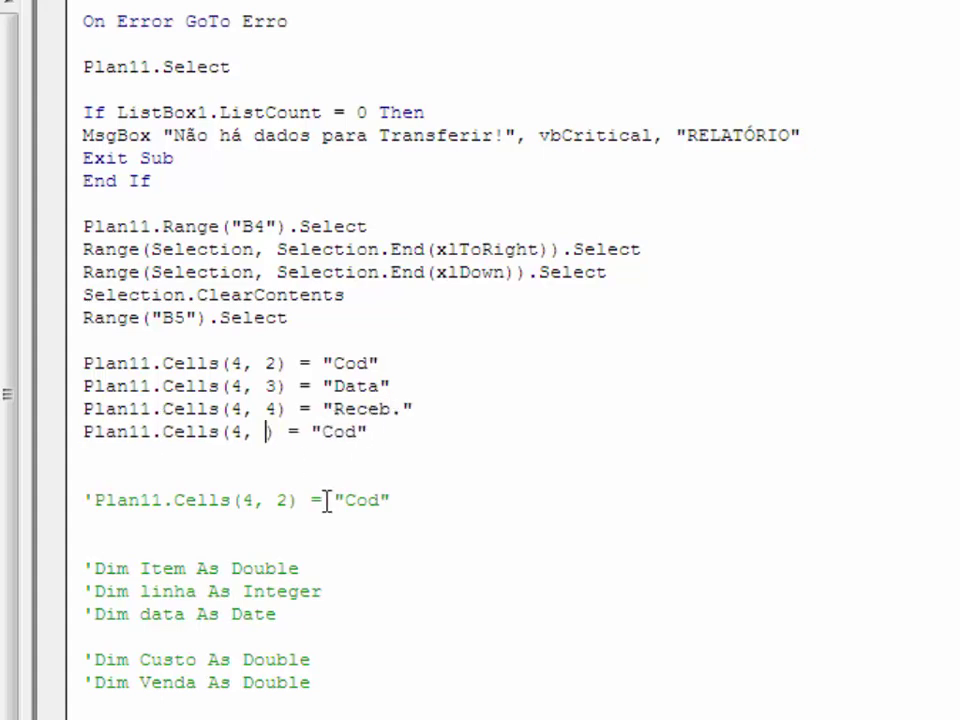
{"action": "type", "text": "5"}
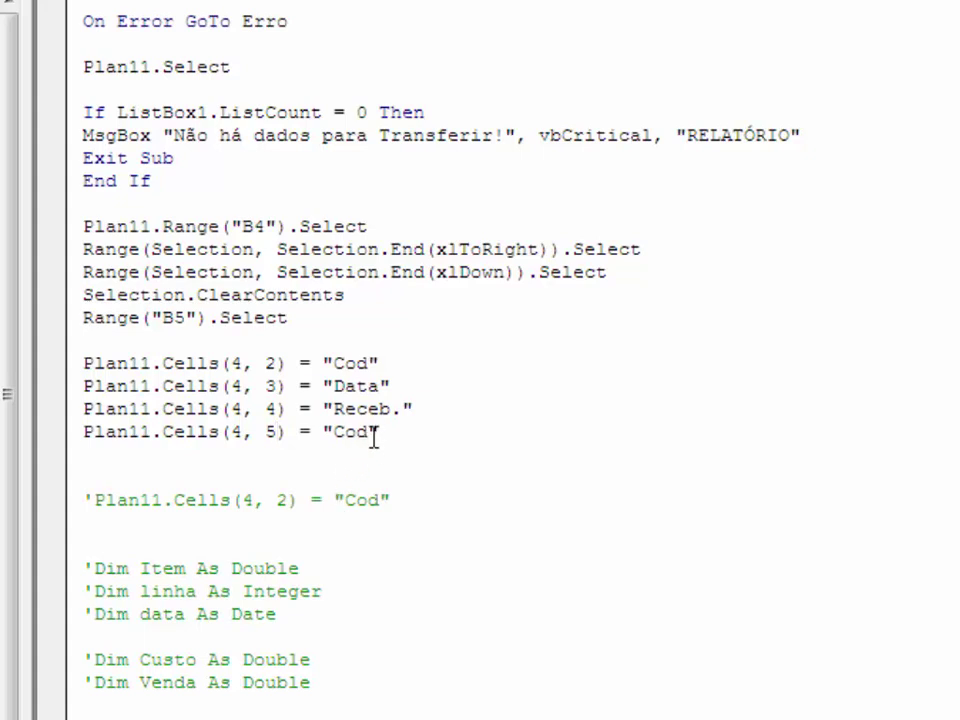
{"action": "left_click", "coordinate": [373, 436]}
{"action": "key", "text": "BackSpace"}
{"action": "key", "text": "BackSpace"}
{"action": "key", "text": "BackSpace"}
{"action": "type", "text": "lINHA"}
{"action": "key", "text": "BackSpace"}
{"action": "key", "text": "BackSpace"}
{"action": "key", "text": "BackSpace"}
{"action": "key", "text": "BackSpace"}
{"action": "key", "text": "BackSpace"}
{"action": "type", "text": "Li"}
{"action": "type", "text": "nha"}
Step: Add a header line writing Produto to Plan11.Cells(4, 6), followed by a blank line
{"action": "left_click", "coordinate": [87, 455]}
{"action": "key", "text": "ctrl+v"}
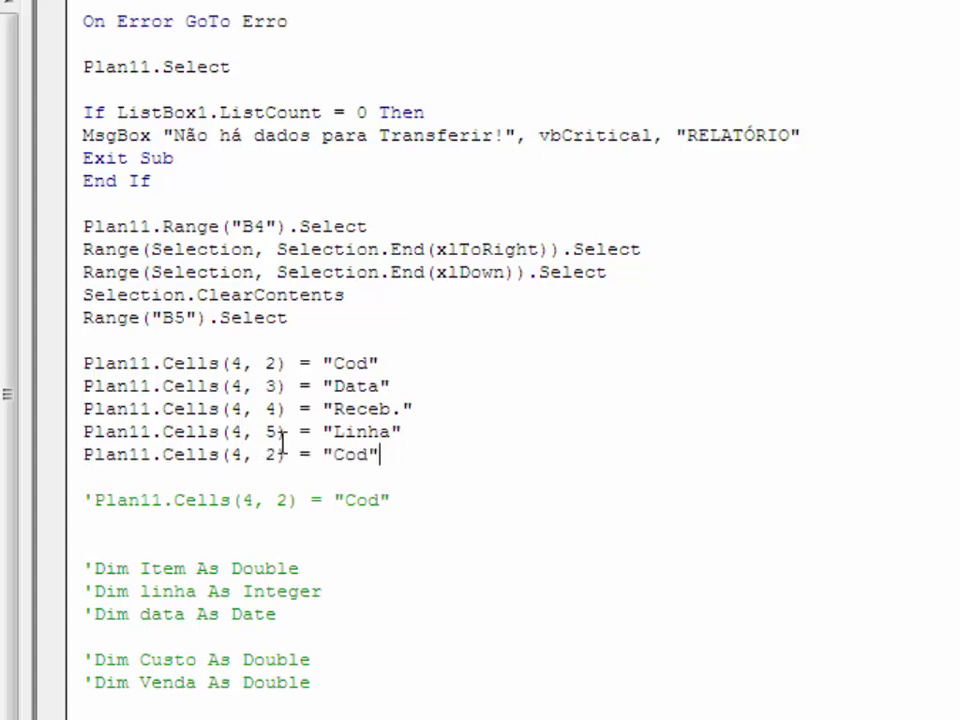
{"action": "double_click", "coordinate": [271, 455]}
{"action": "type", "text": "6"}
{"action": "left_click", "coordinate": [372, 455]}
{"action": "key", "text": "BackSpace"}
{"action": "key", "text": "BackSpace"}
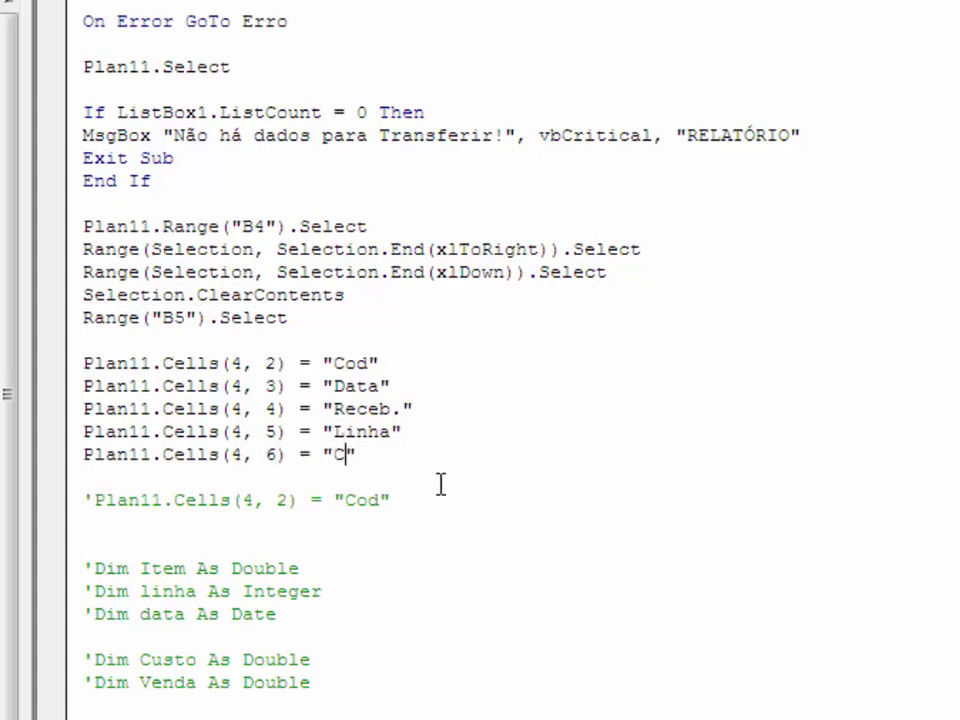
{"action": "key", "text": "BackSpace"}
{"action": "type", "text": "Pr"}
{"action": "type", "text": "oduto"}
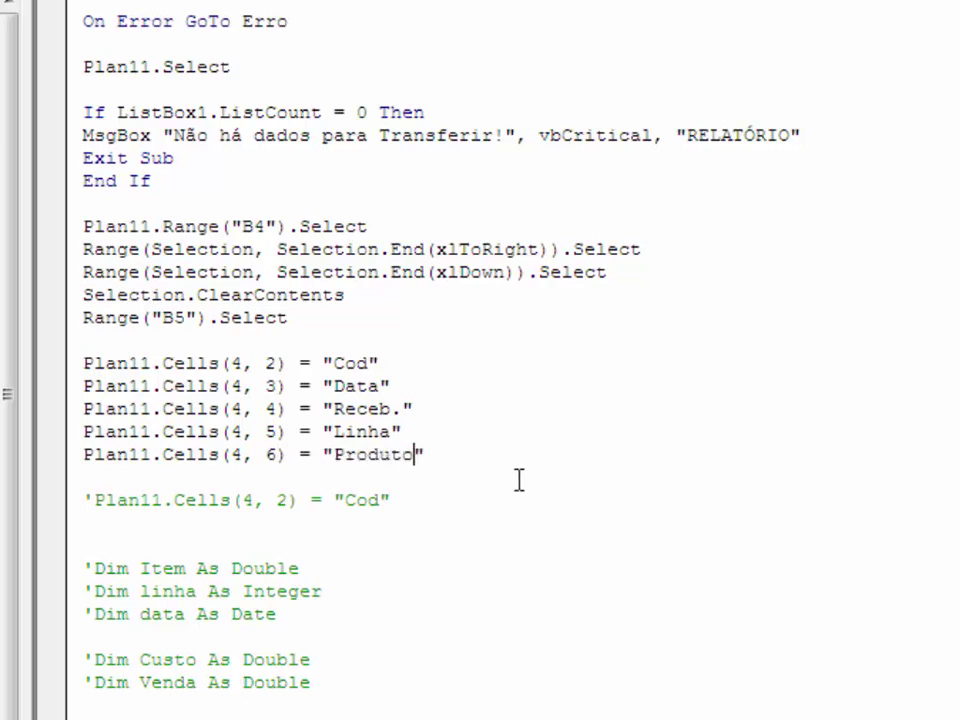
{"action": "key", "text": "Return"}
{"action": "key", "text": "Return"}
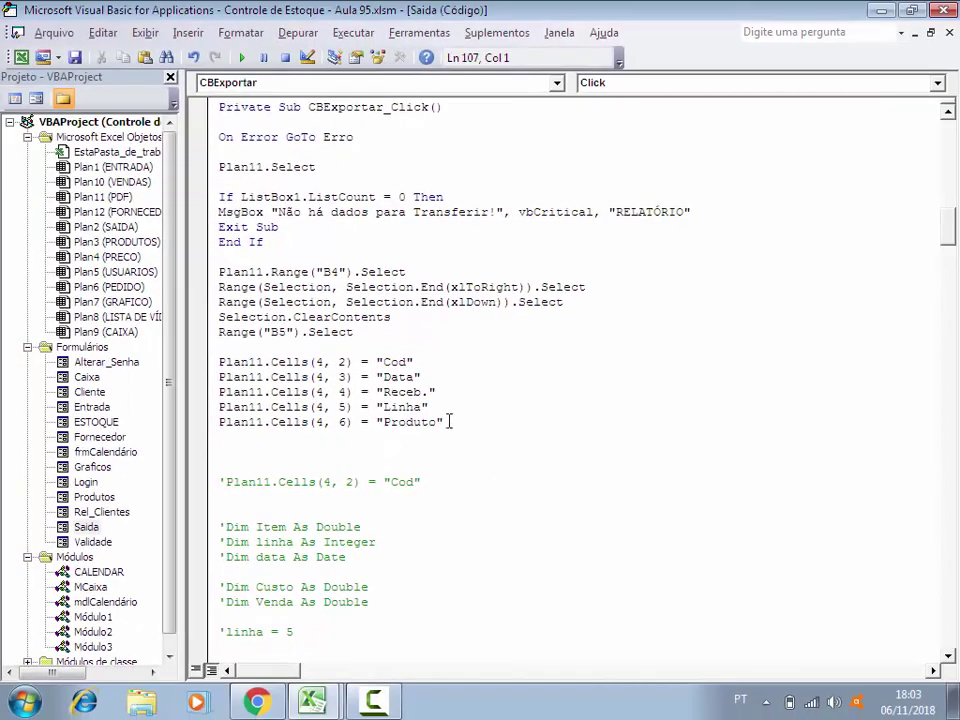
Step: Test-run the Saida form, loading the stock records to check its list columns
{"action": "double_click", "coordinate": [88, 527]}
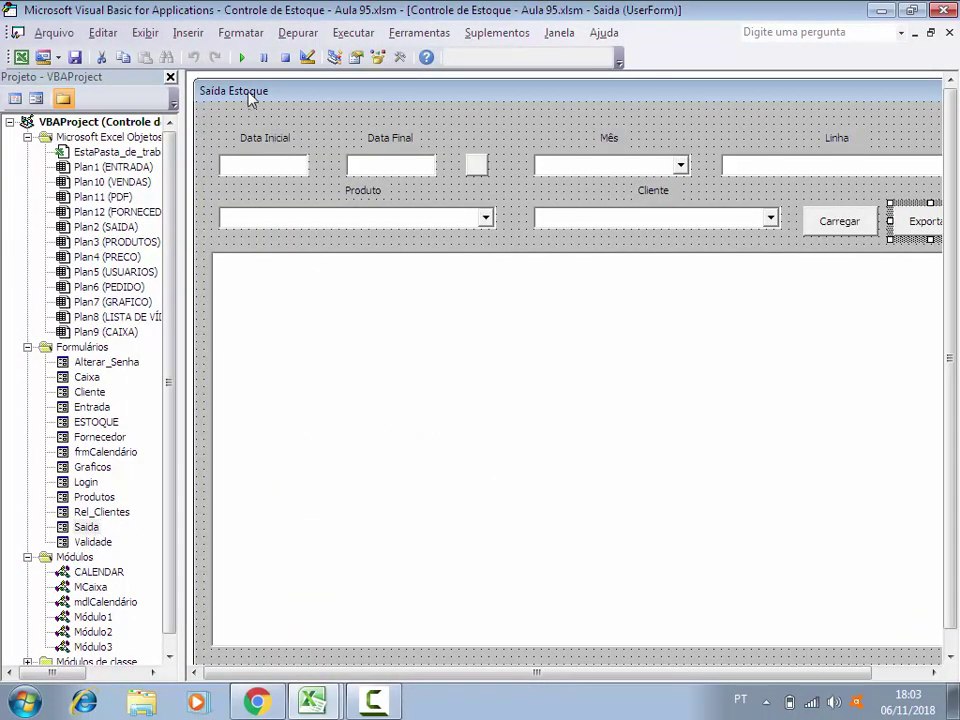
{"action": "left_click", "coordinate": [242, 57]}
{"action": "left_click", "coordinate": [720, 184]}
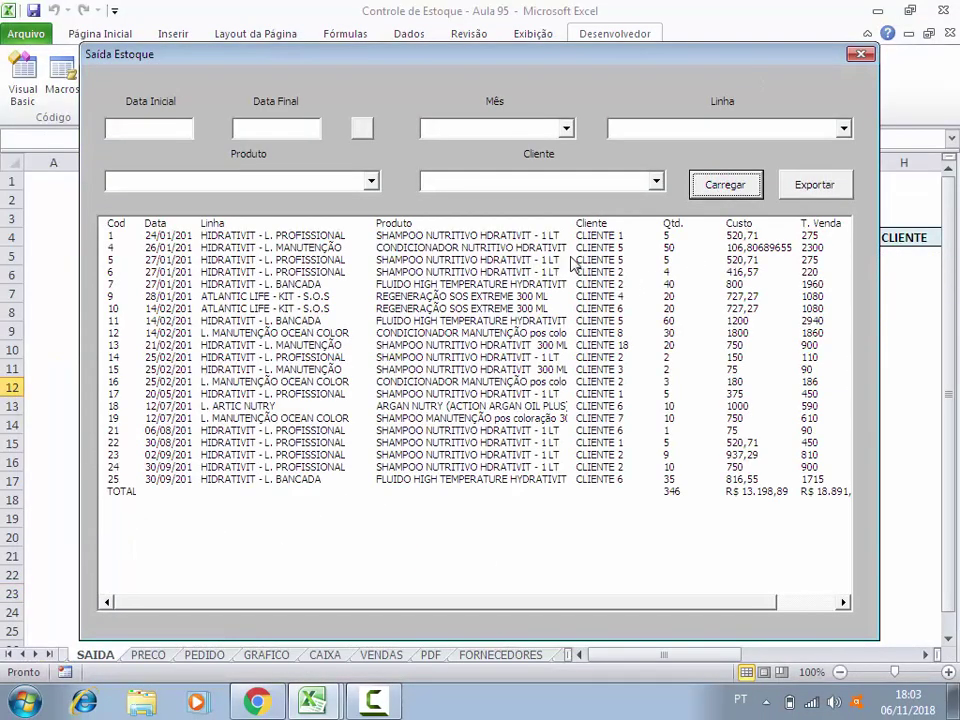
{"action": "left_click", "coordinate": [861, 54]}
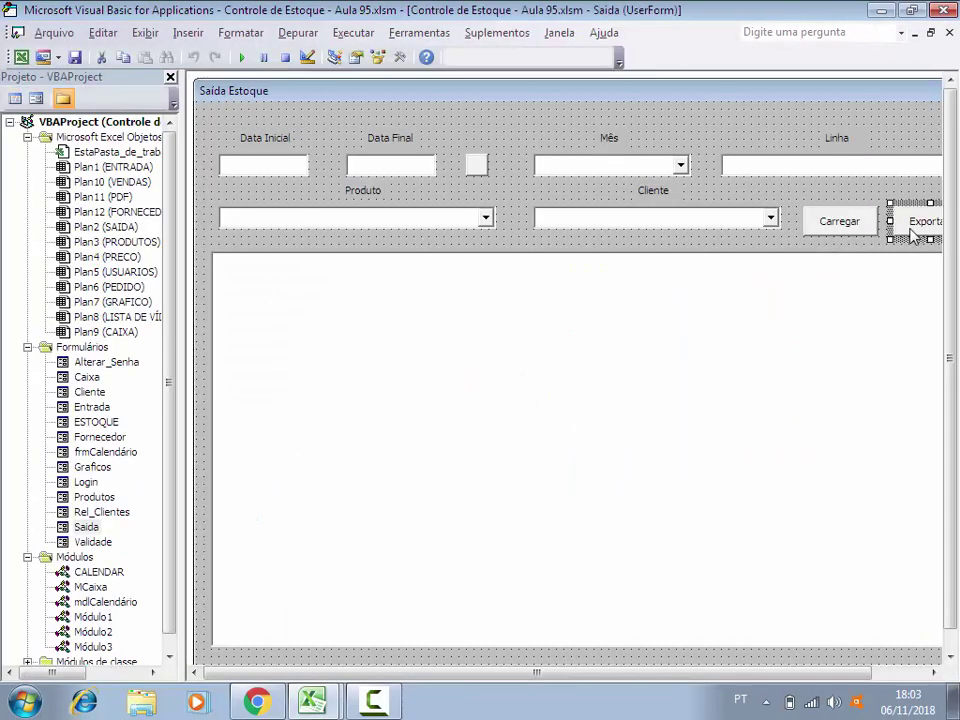
Step: In CBExportar_Click, add a header line writing Cliente to Plan11 row 4, column 7
{"action": "double_click", "coordinate": [915, 224]}
{"action": "left_click_drag", "start_coordinate": [447, 424], "coordinate": [197, 443]}
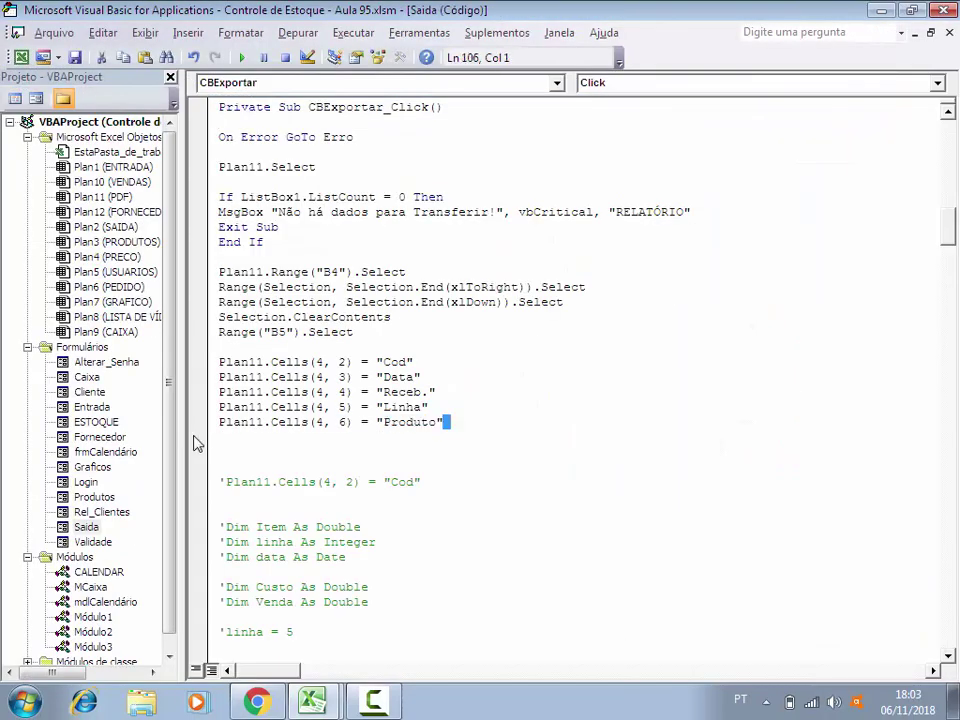
{"action": "left_click", "coordinate": [235, 440]}
{"action": "type", "text": "Plan11.Cells(4, 2) = \"Cod\""}
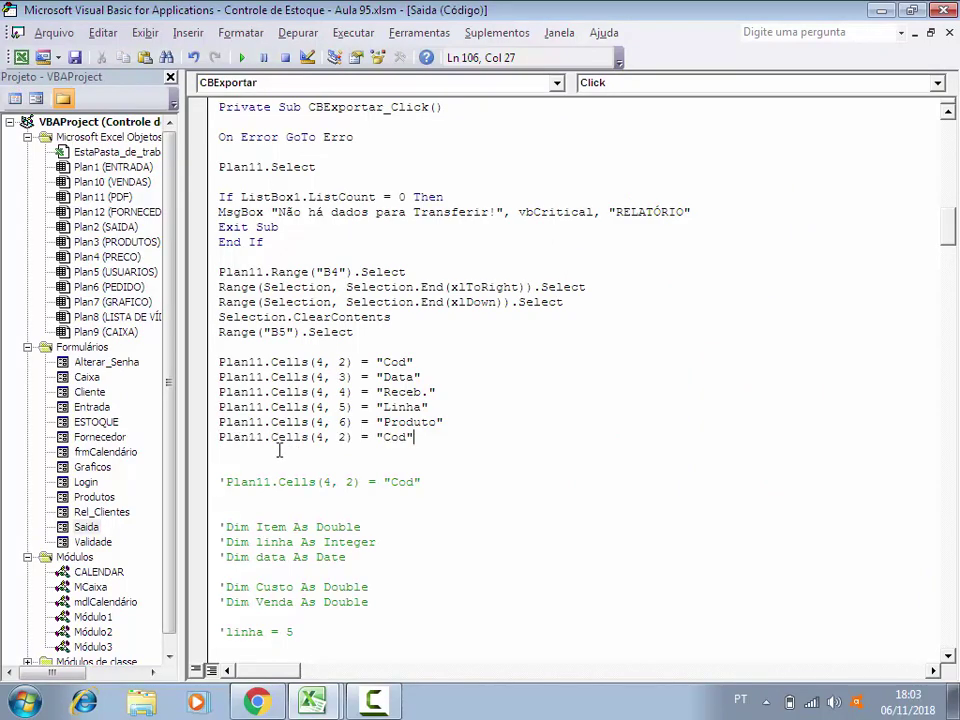
{"action": "key", "text": "BackSpace"}
{"action": "type", "text": "7"}
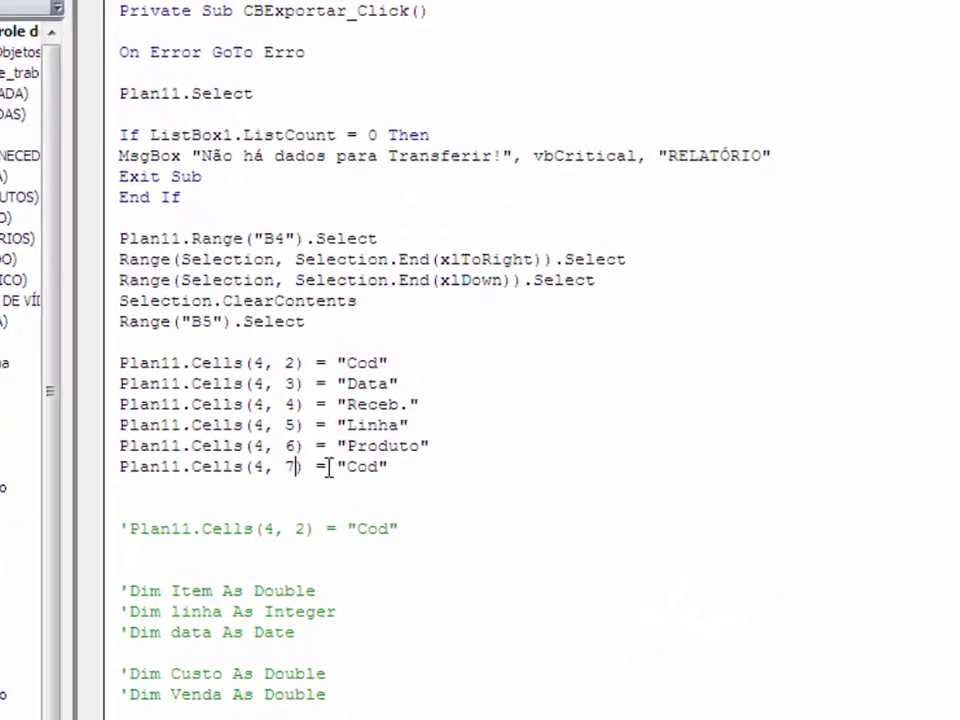
{"action": "left_click", "coordinate": [375, 471]}
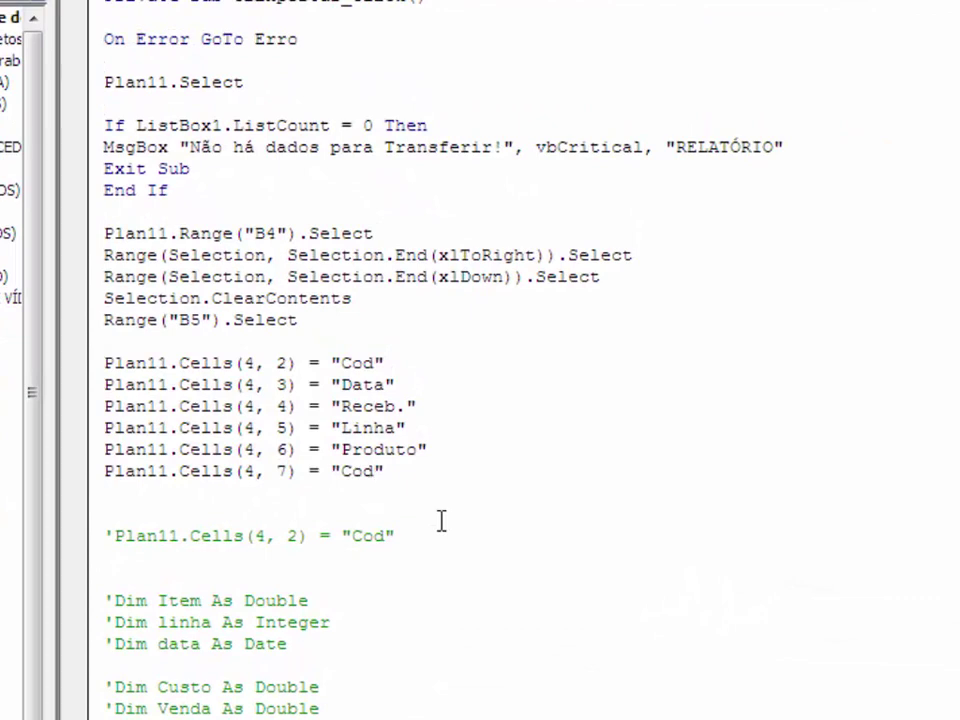
{"action": "key", "text": "BackSpace"}
{"action": "key", "text": "BackSpace"}
{"action": "key", "text": "BackSpace"}
{"action": "type", "text": "lien"}
{"action": "type", "text": "te"}
Step: Add a Qtd. header line for column 8 of Plan11 row 4
{"action": "left_click", "coordinate": [125, 499]}
{"action": "type", "text": "Plan11.Cells(4, 2) = \"Cod\""}
{"action": "left_click", "coordinate": [288, 500]}
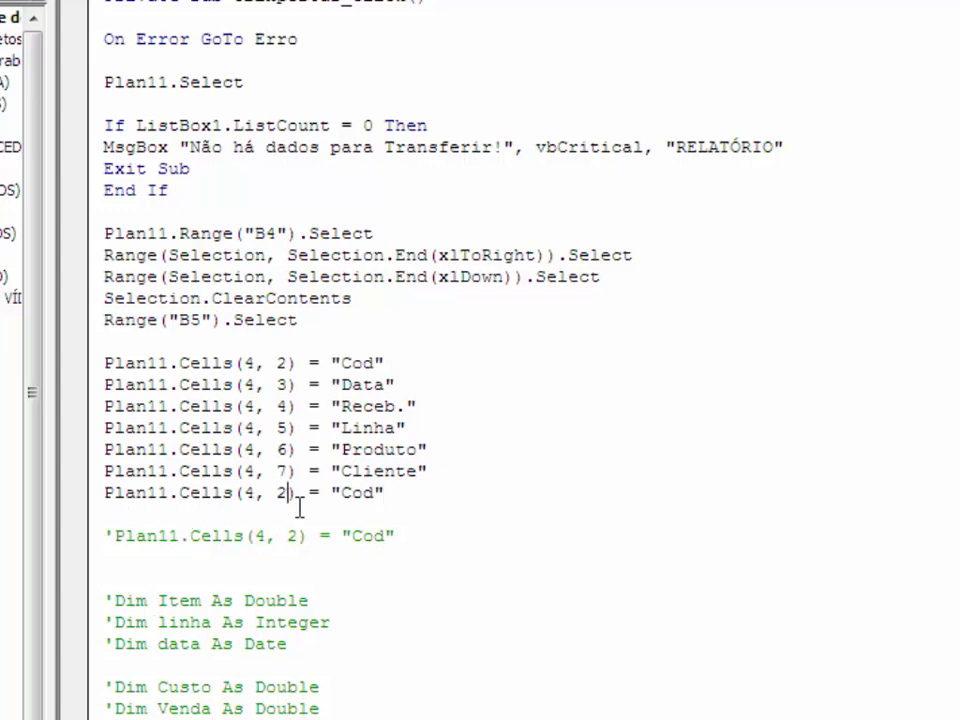
{"action": "key", "text": "BackSpace"}
{"action": "type", "text": "8"}
{"action": "left_click", "coordinate": [377, 492]}
{"action": "key", "text": "BackSpace"}
{"action": "key", "text": "BackSpace"}
{"action": "type", "text": "td"}
{"action": "type", "text": "."}
Step: Add a Custo header line for column 9 of Plan11 row 4
{"action": "left_click", "coordinate": [136, 512]}
{"action": "type", "text": "Plan11.Cells(4, 2) = \"Cod\""}
{"action": "key", "text": "Return"}
{"action": "left_click", "coordinate": [289, 514]}
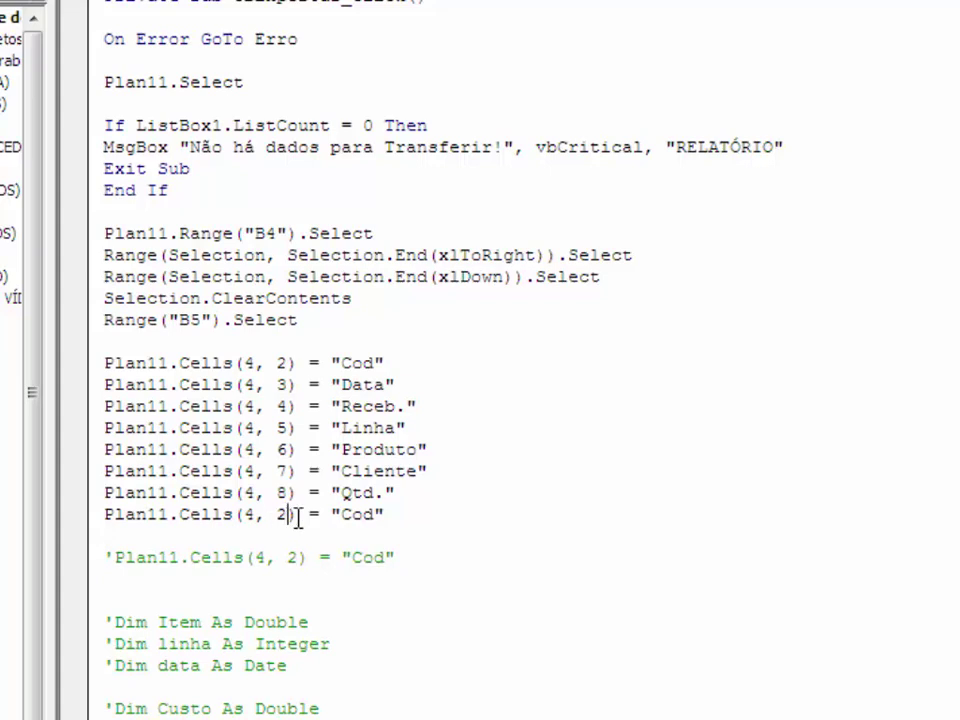
{"action": "key", "text": "BackSpace"}
{"action": "type", "text": "9"}
{"action": "left_click", "coordinate": [373, 515]}
{"action": "key", "text": "BackSpace"}
{"action": "key", "text": "BackSpace"}
{"action": "key", "text": "BackSpace"}
{"action": "type", "text": "usto"}
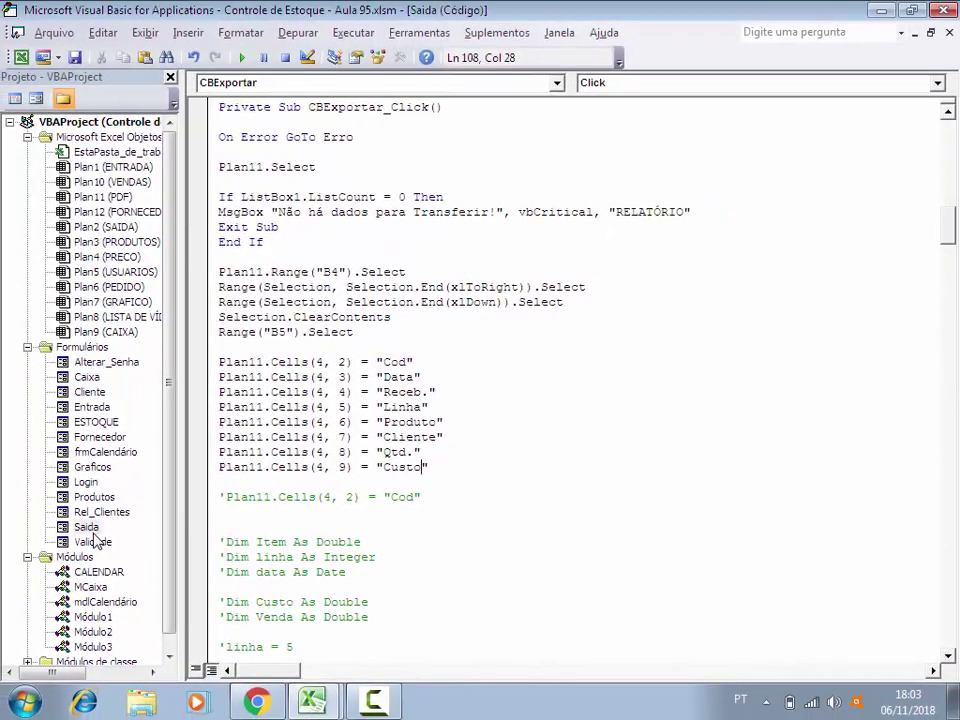
Step: Test-run the Saida form again, loading the records and scrolling the listbox
{"action": "double_click", "coordinate": [84, 527]}
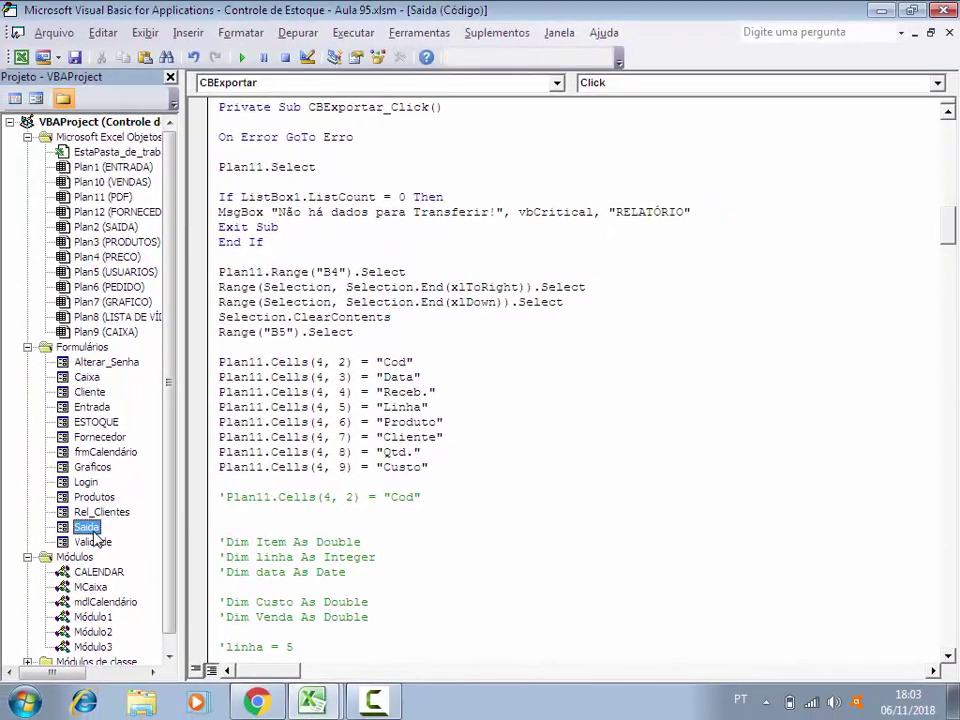
{"action": "left_click", "coordinate": [242, 57]}
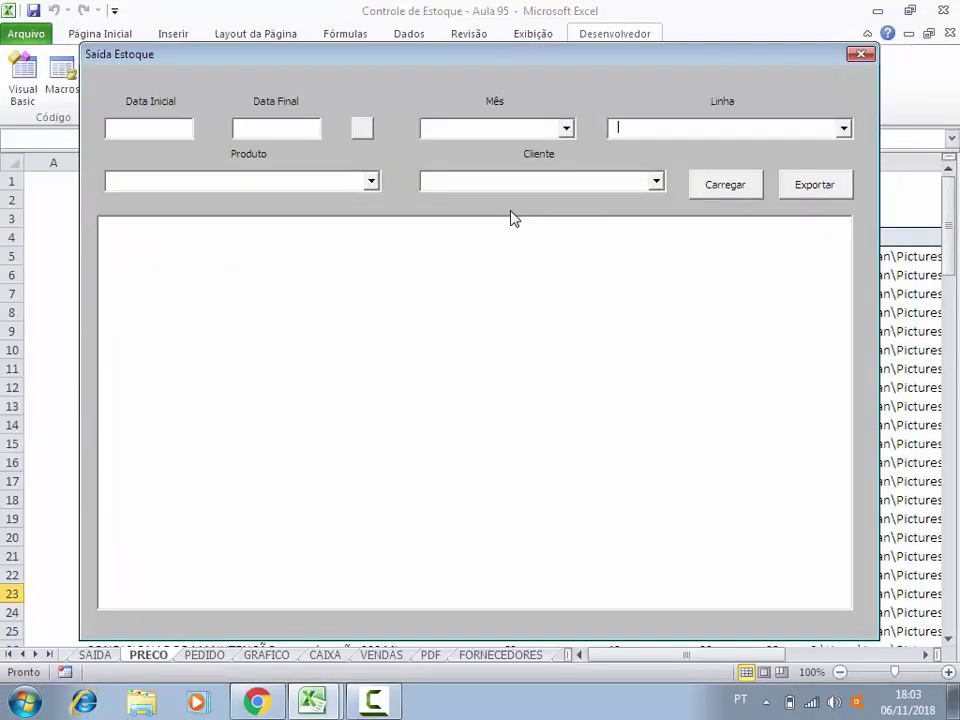
{"action": "left_click", "coordinate": [736, 192]}
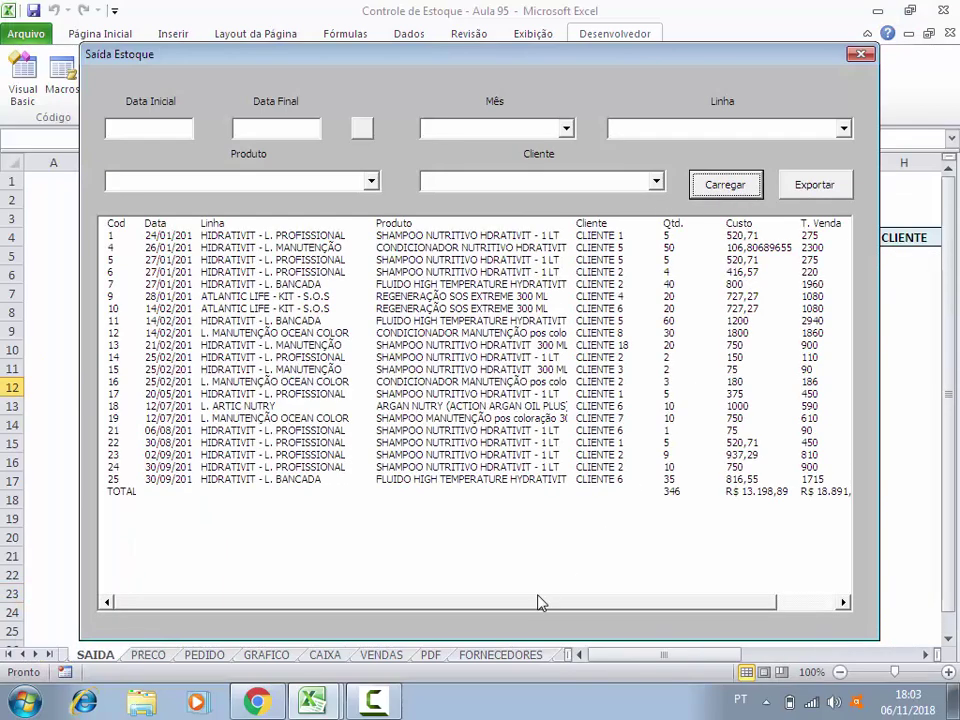
{"action": "left_click_drag", "start_coordinate": [534, 604], "coordinate": [666, 604]}
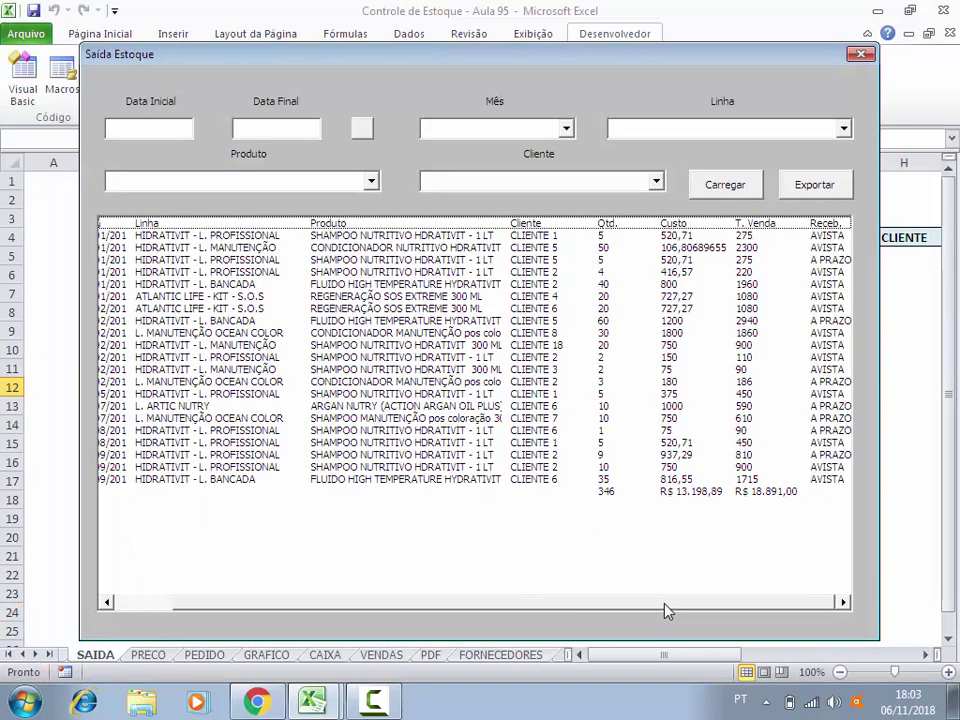
{"action": "left_click", "coordinate": [861, 54]}
Step: Add Plan11.Cells(4, 10) = "T. Venda" below the Custo header
{"action": "double_click", "coordinate": [924, 228]}
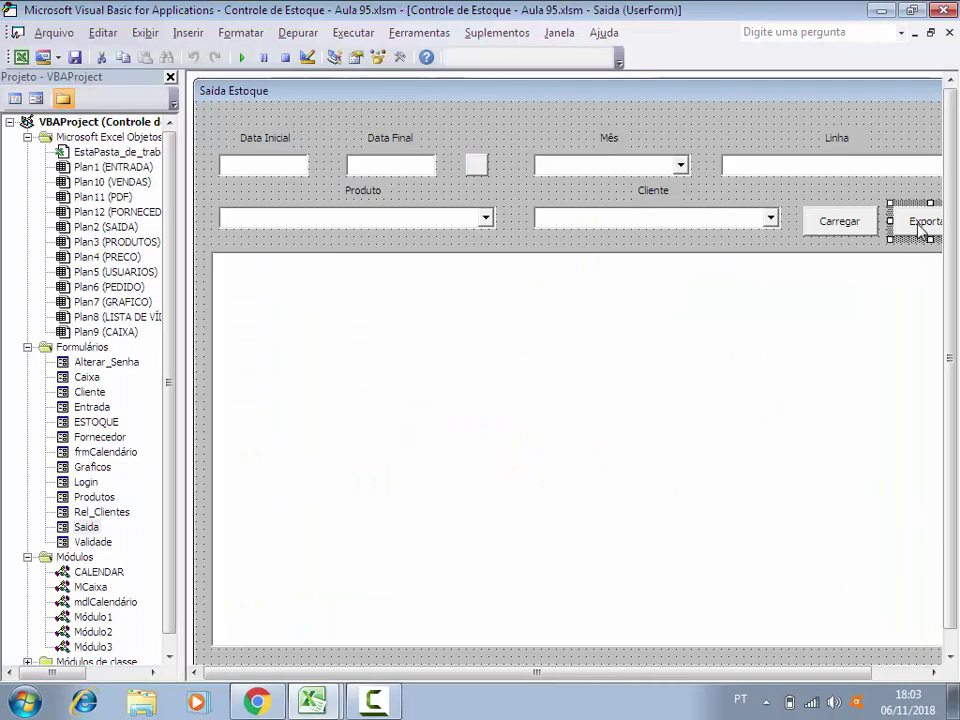
{"action": "left_click", "coordinate": [237, 483]}
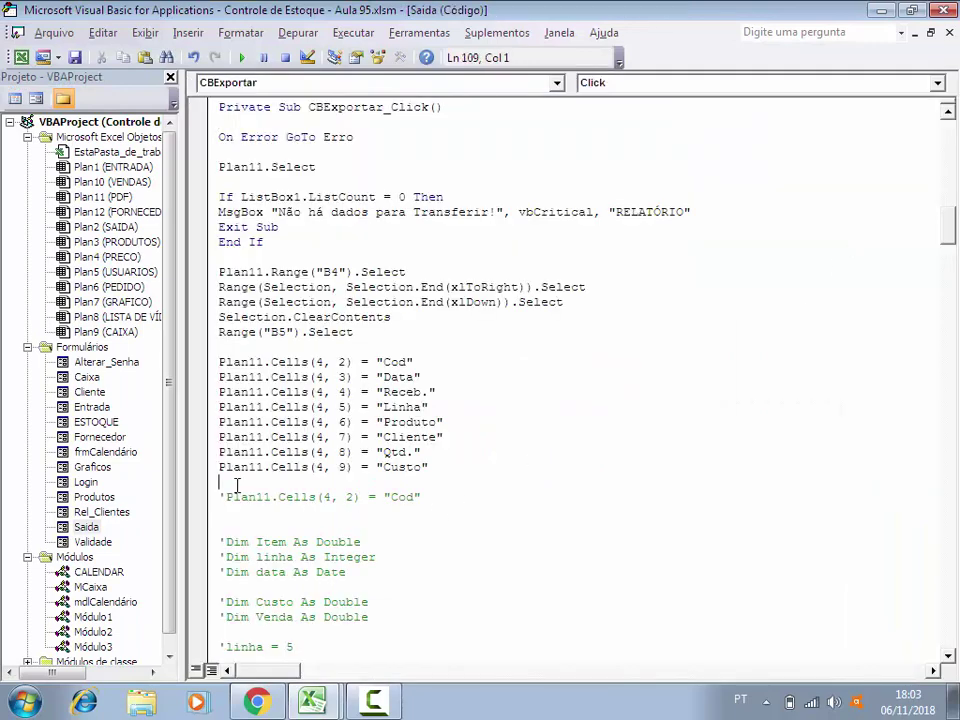
{"action": "type", "text": "Plan11.Cells(4, 2) = \"Cod\""}
{"action": "key", "text": "Return"}
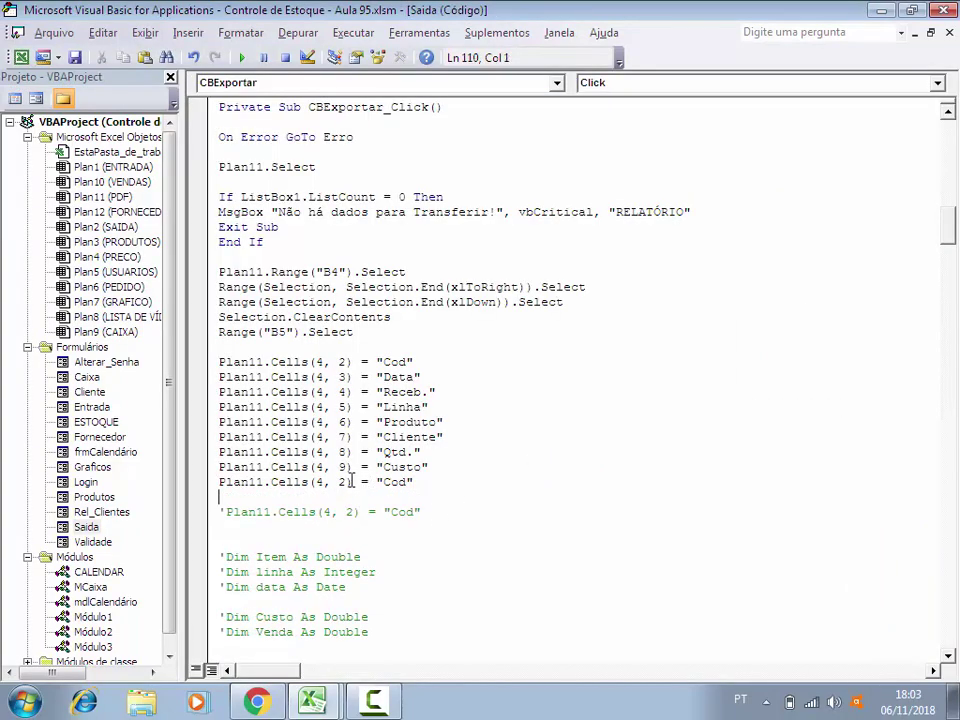
{"action": "left_click", "coordinate": [345, 483]}
{"action": "key", "text": "BackSpace"}
{"action": "type", "text": "10"}
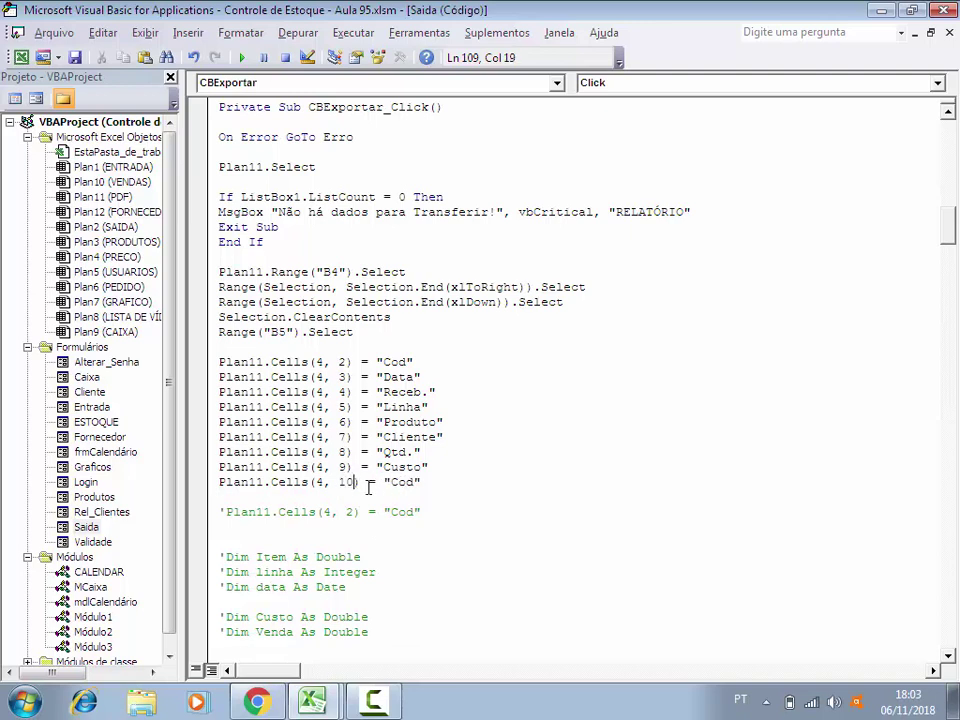
{"action": "left_click", "coordinate": [419, 483]}
{"action": "type", "text": "Venda"}
Step: Delete the leftover commented Cod header line
{"action": "left_click_drag", "start_coordinate": [421, 511], "coordinate": [216, 512]}
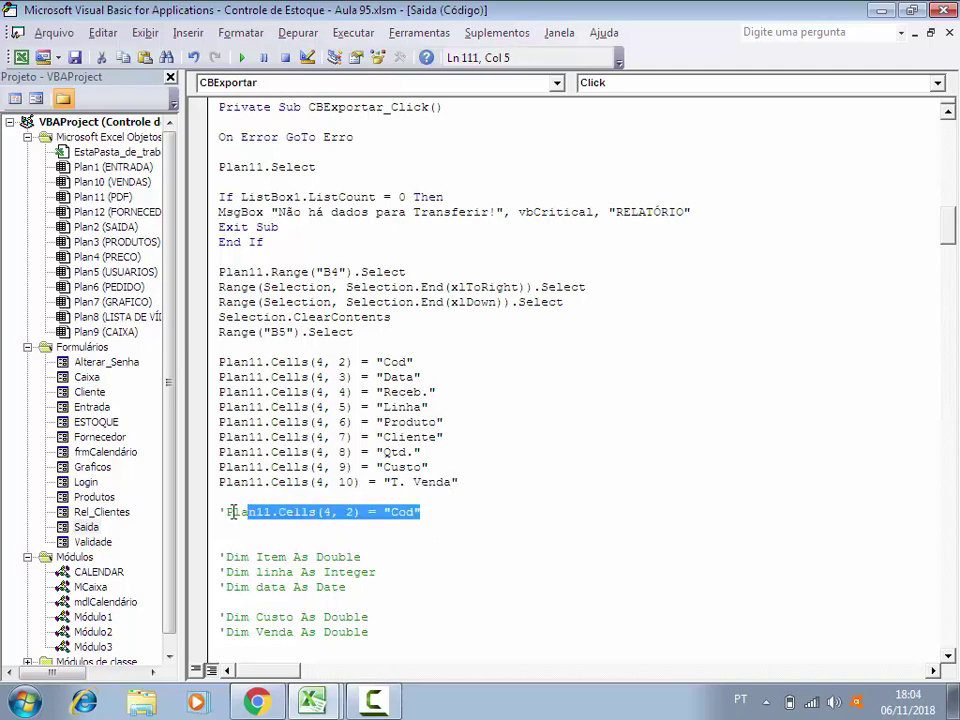
{"action": "key", "text": "Delete"}
{"action": "scroll", "coordinate": [312, 397], "scroll_direction": "down", "scroll_amount": 2}
{"action": "scroll", "coordinate": [312, 397], "scroll_direction": "down", "scroll_amount": 5}
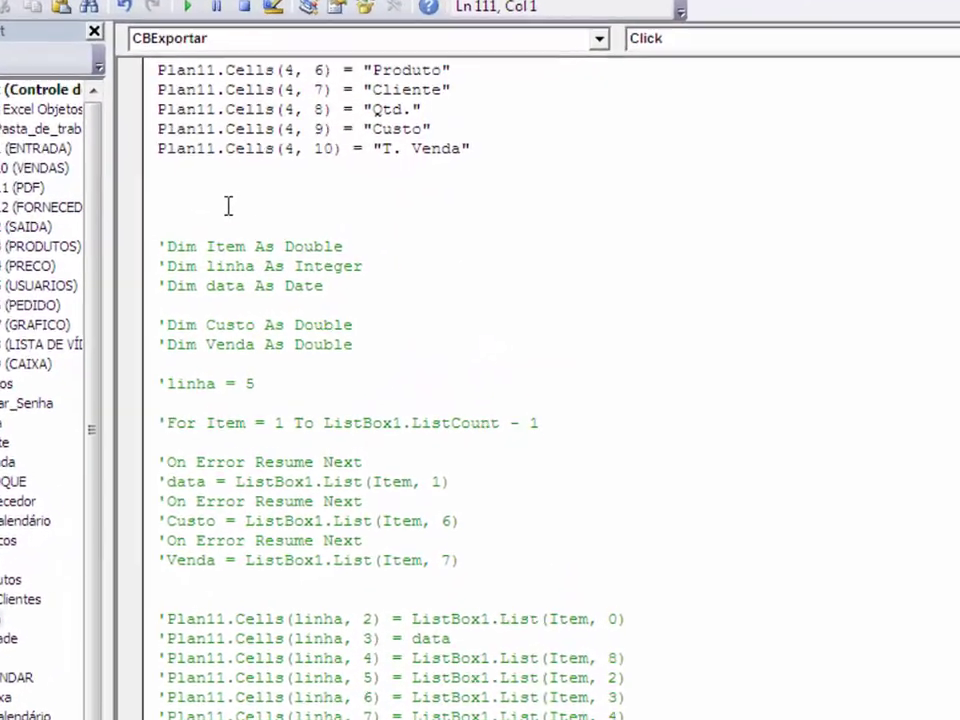
Step: Declare Item As Double, linha As Integer and Data As Date
{"action": "type", "text": "Dim "}
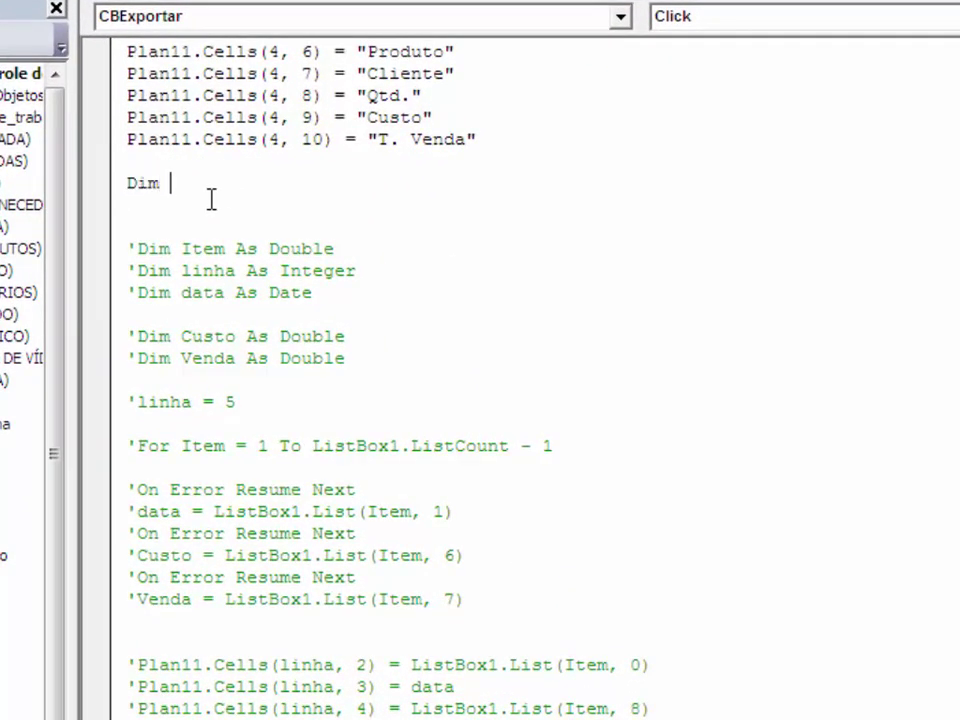
{"action": "type", "text": "Item as "}
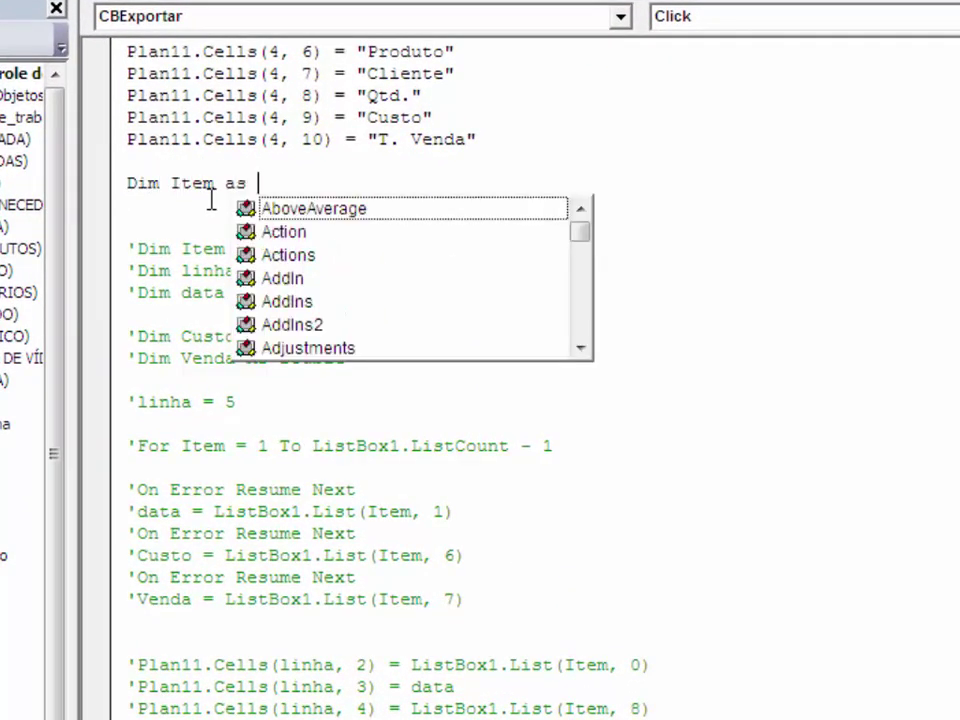
{"action": "type", "text": "double"}
{"action": "key", "text": "Return"}
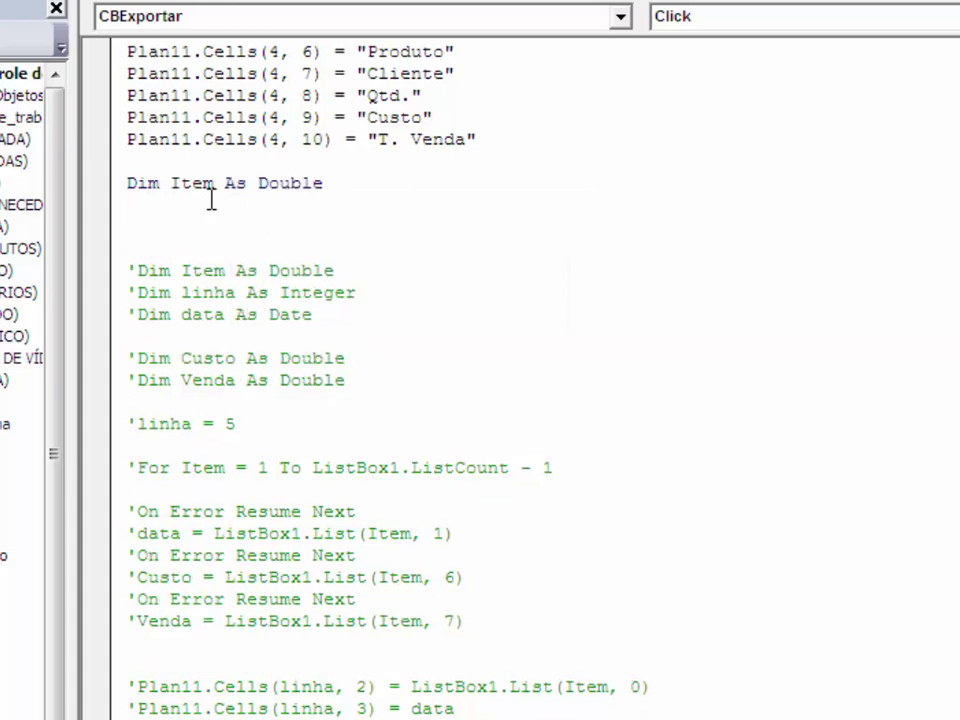
{"action": "type", "text": "Dim "}
{"action": "type", "text": "linha a"}
{"action": "type", "text": "s integer"}
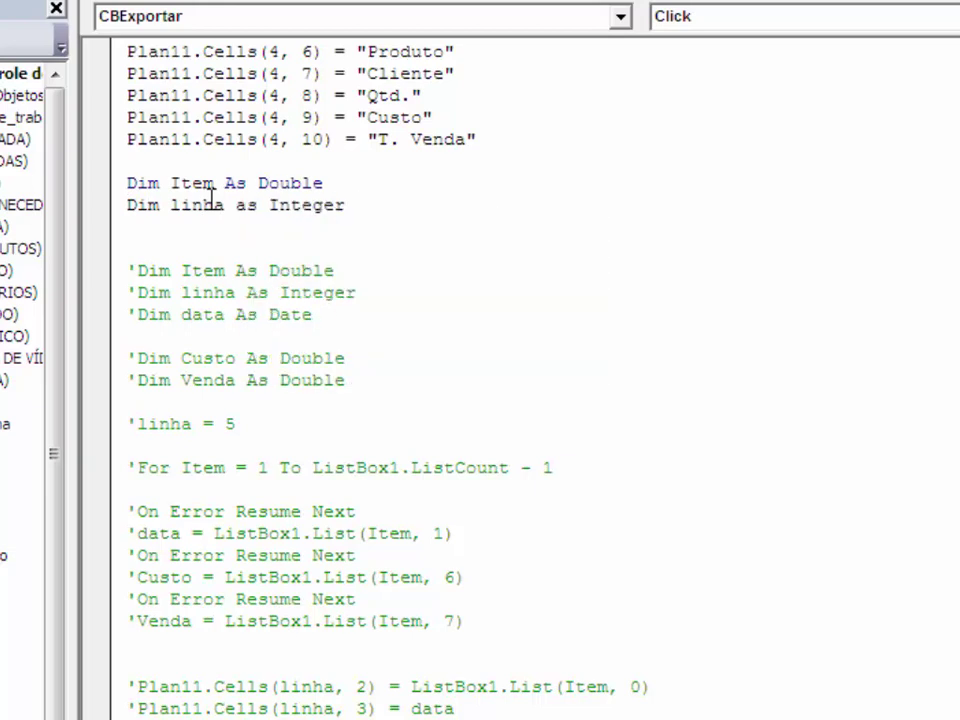
{"action": "key", "text": "Return"}
{"action": "key", "text": "Return"}
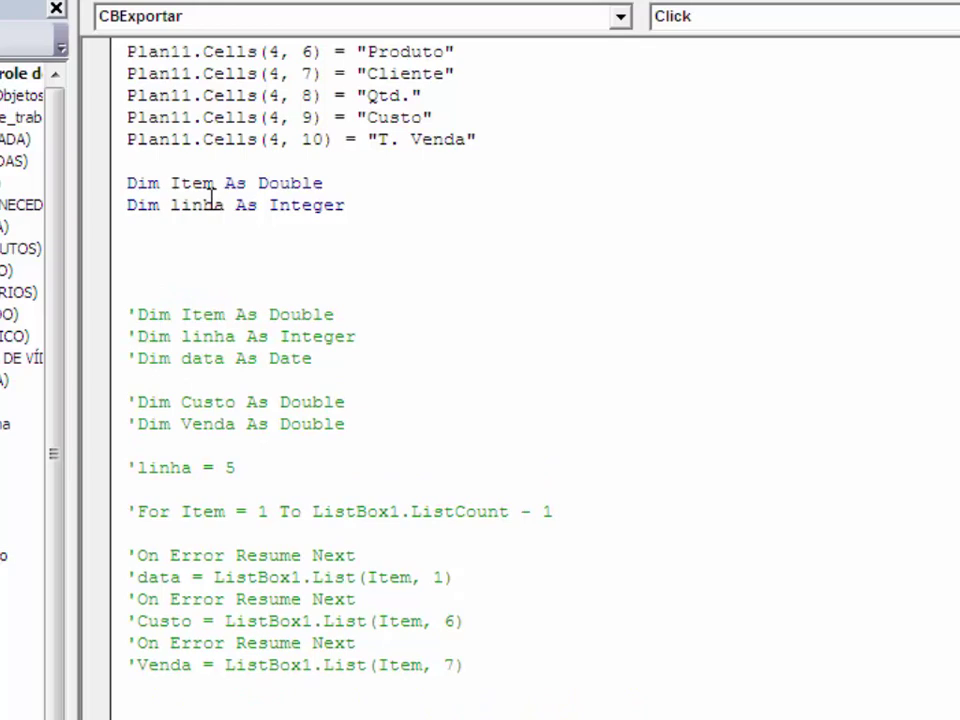
{"action": "type", "text": "Dim Dat"}
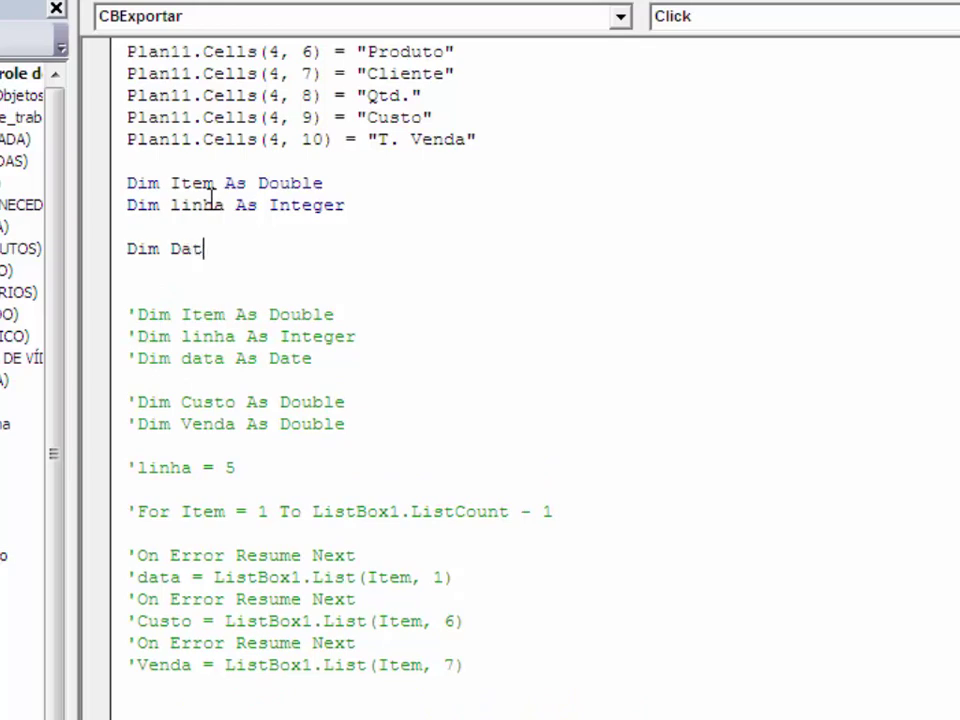
{"action": "type", "text": "as date"}
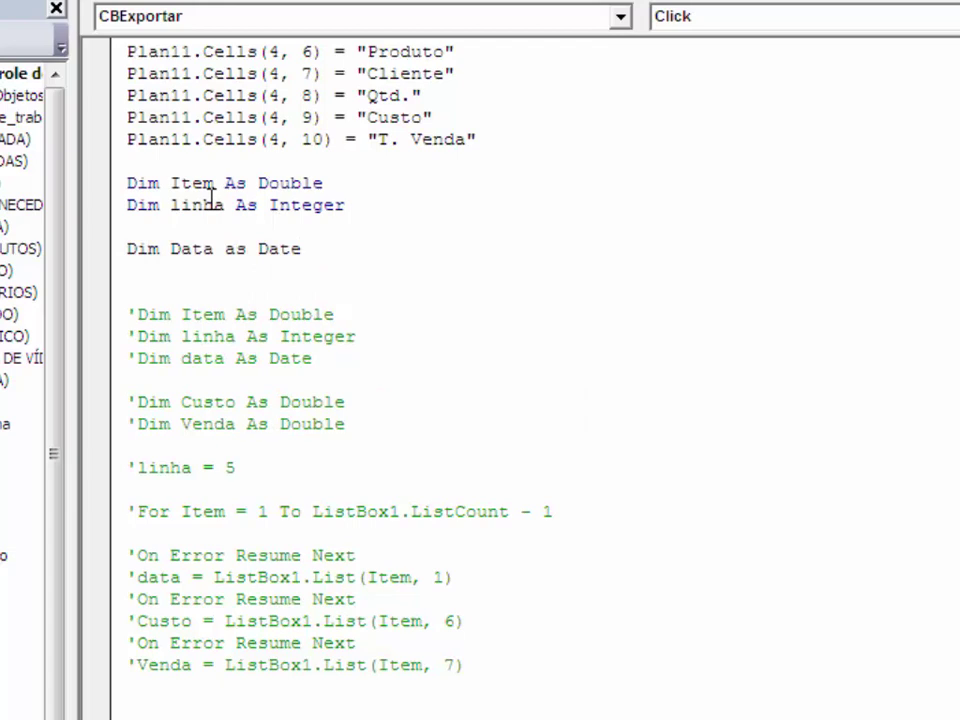
{"action": "key", "text": "Return"}
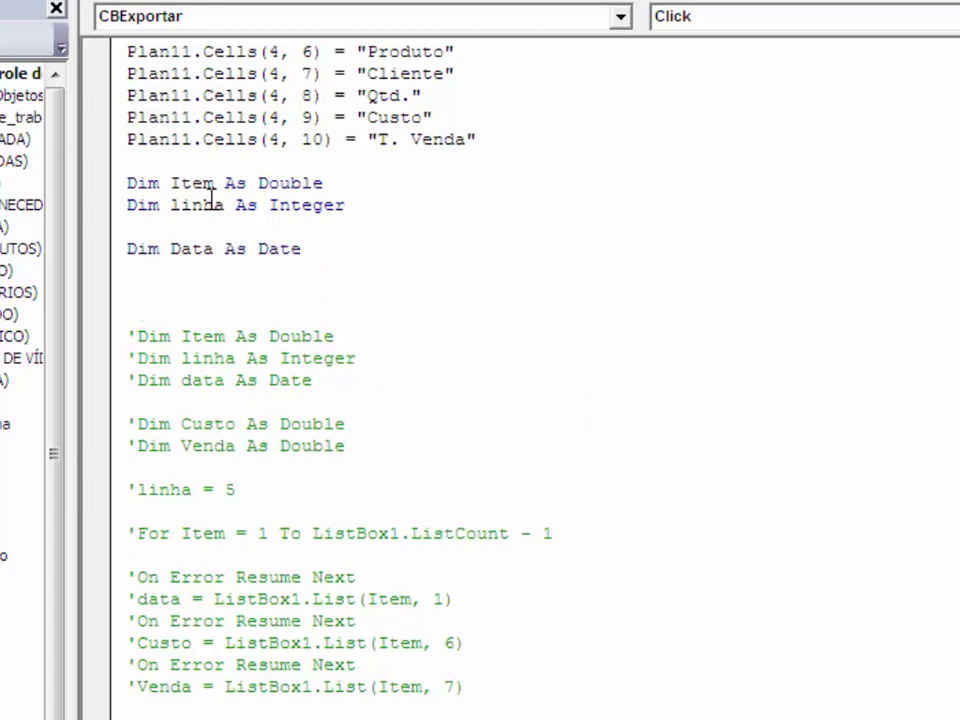
Step: Declare Custo and Venda As Double and delete the old commented Dim lines
{"action": "type", "text": "Dim C"}
{"action": "type", "text": "usto as d"}
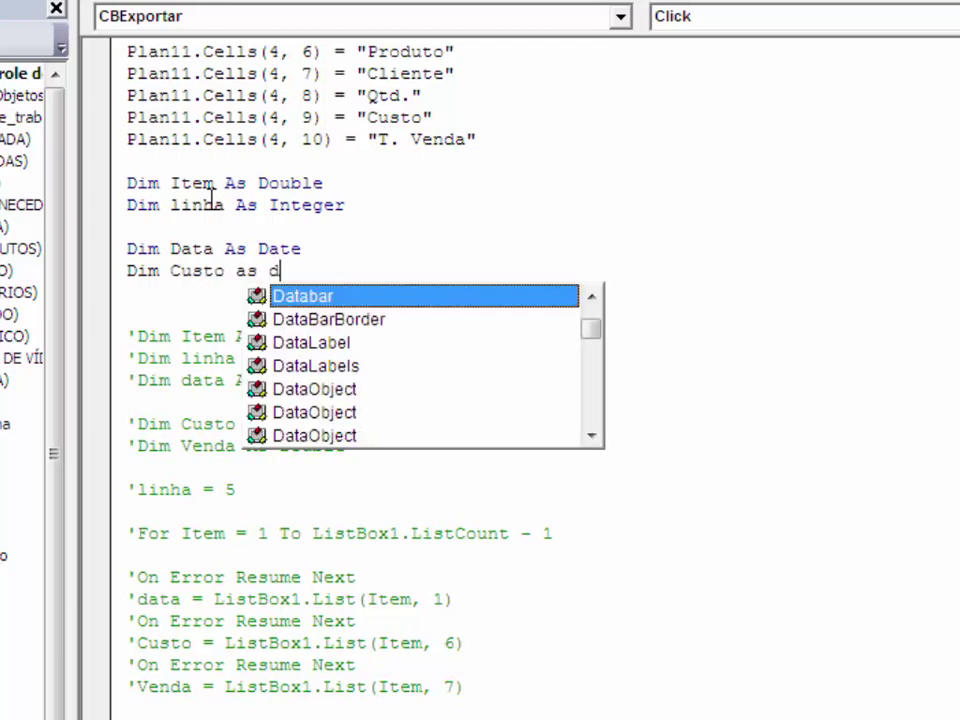
{"action": "type", "text": "ouble"}
{"action": "key", "text": "Return"}
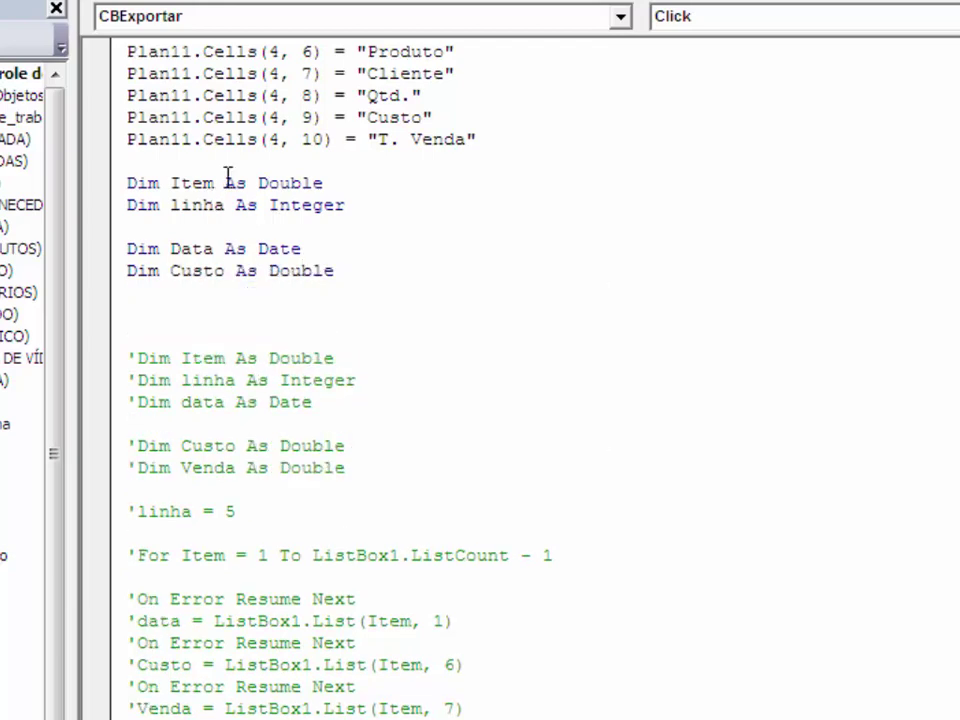
{"action": "left_click", "coordinate": [226, 278], "text": "shift"}
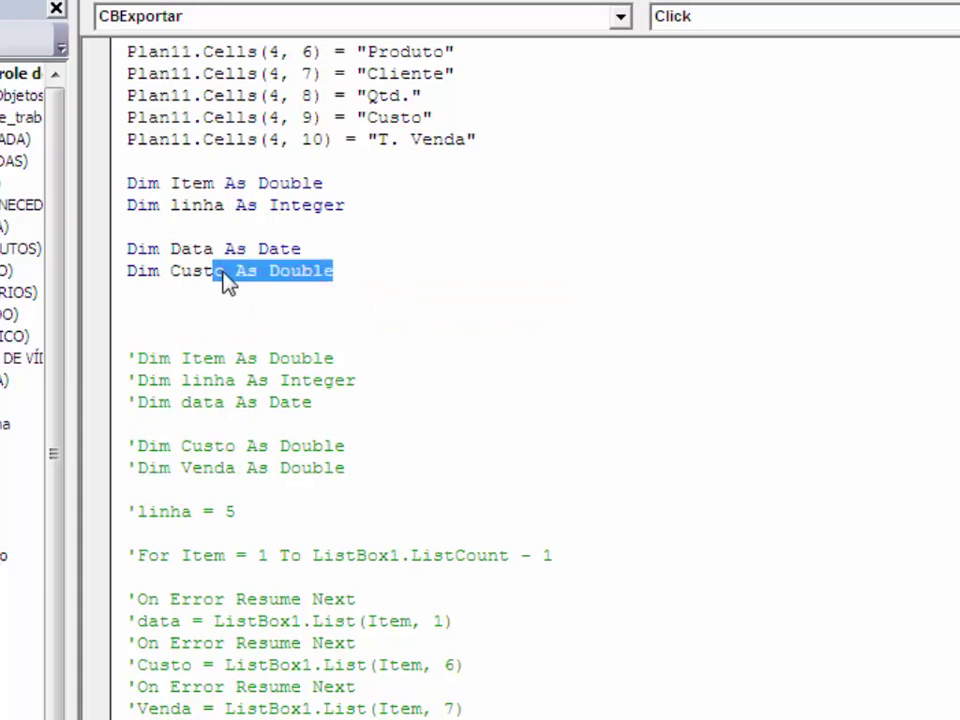
{"action": "left_click", "coordinate": [234, 274]}
{"action": "type", "text": ","}
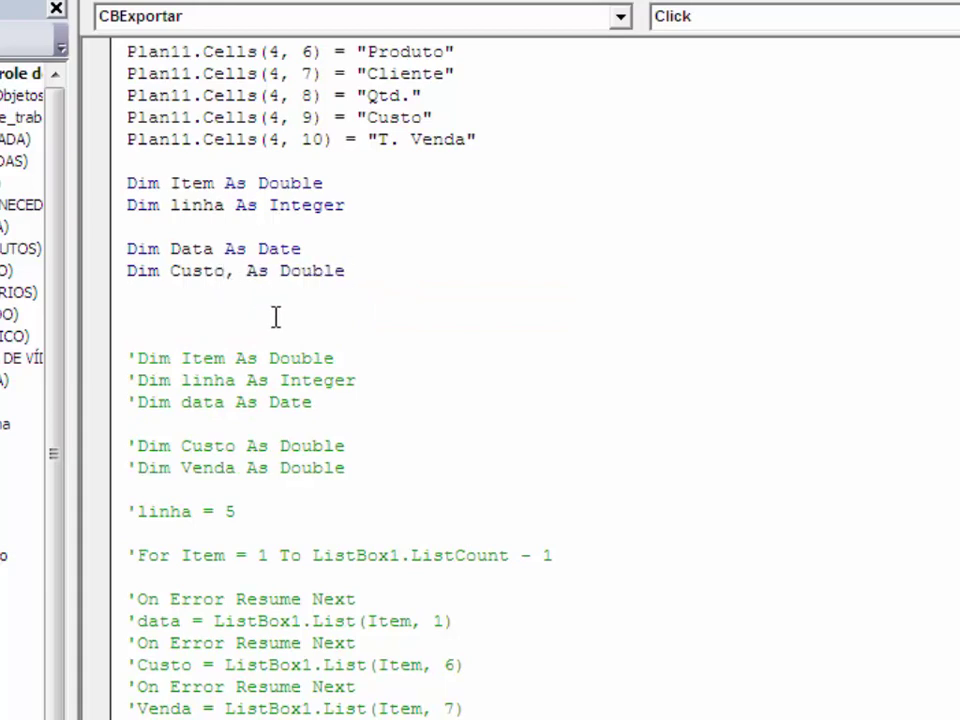
{"action": "key", "text": "BackSpace"}
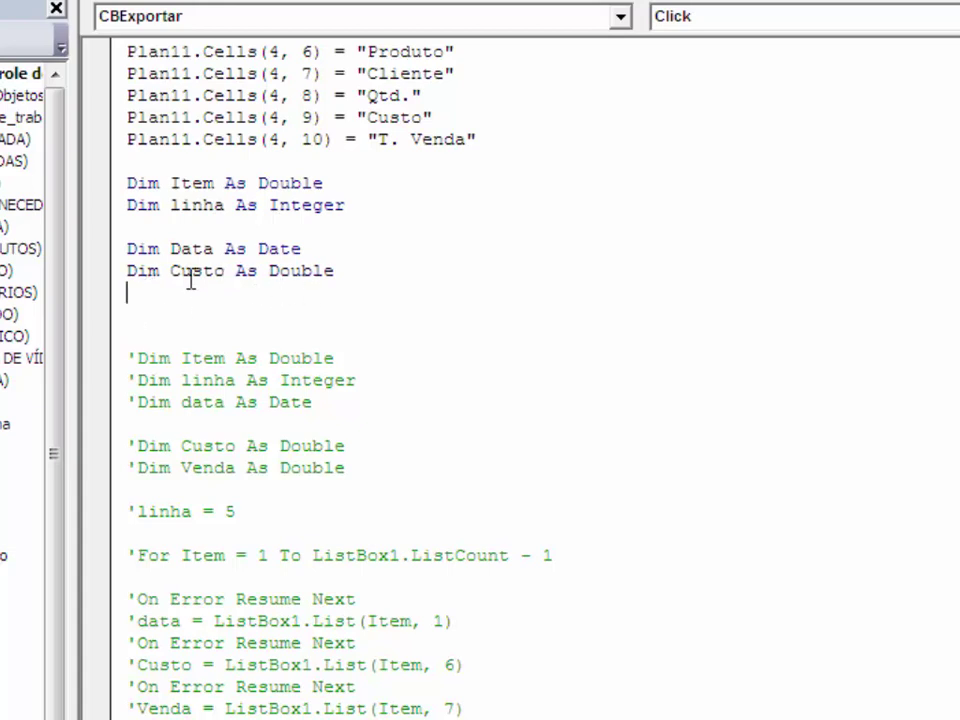
{"action": "left_click_drag", "start_coordinate": [350, 270], "coordinate": [122, 272]}
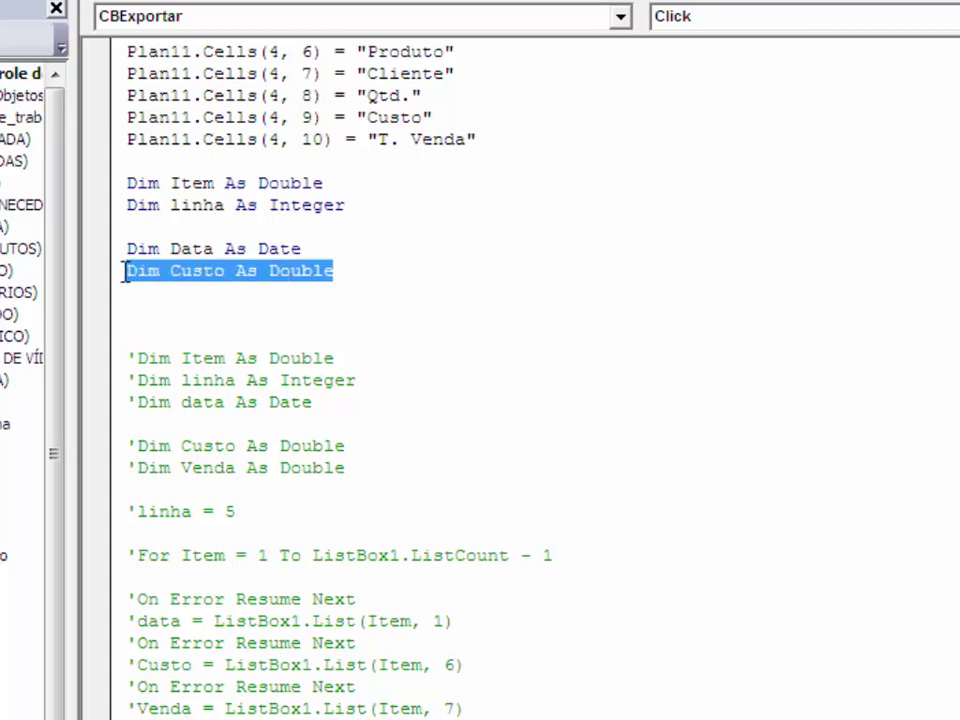
{"action": "left_click", "coordinate": [163, 292]}
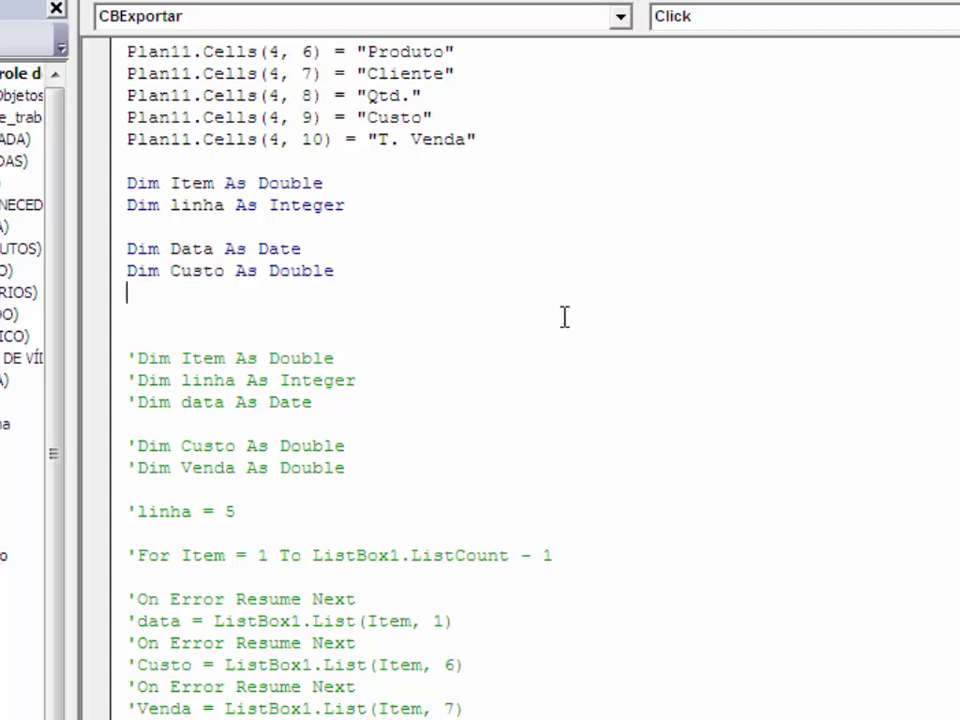
{"action": "type", "text": "Dim "}
{"action": "type", "text": "Venda as "}
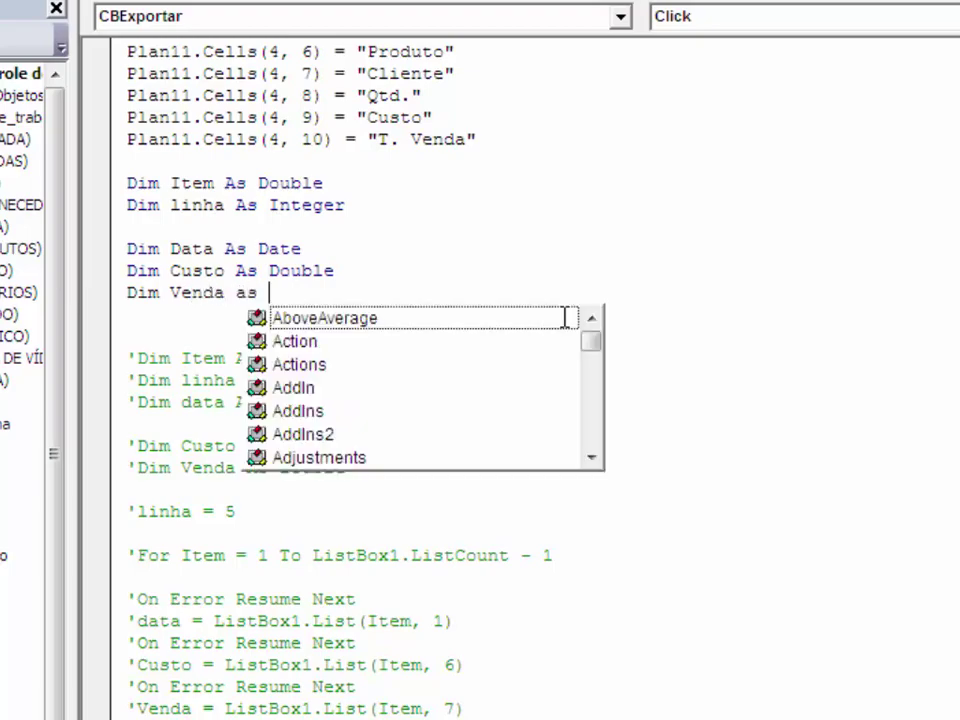
{"action": "type", "text": "dou"}
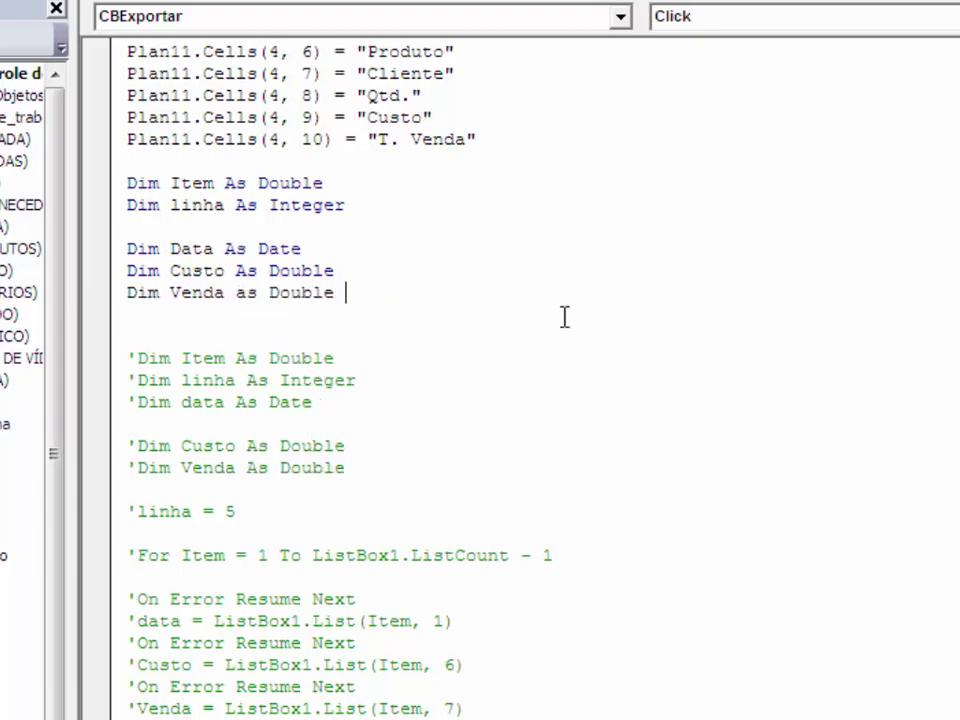
{"action": "key", "text": "Return"}
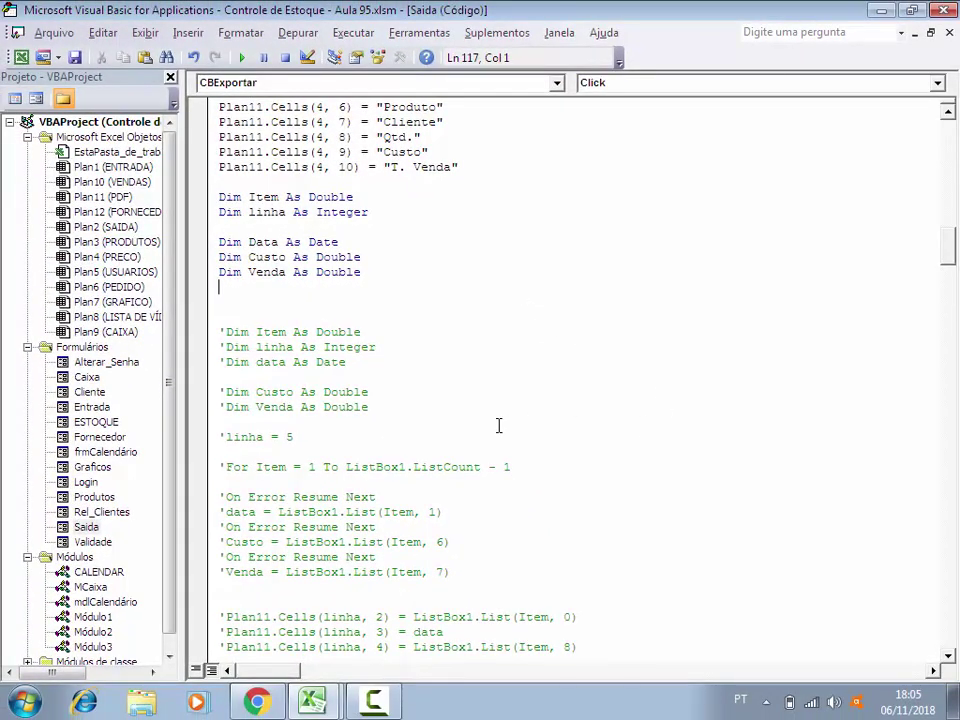
{"action": "mouse_move", "coordinate": [372, 407]}
{"action": "left_mouse_down"}
{"action": "mouse_move", "coordinate": [208, 342]}
{"action": "mouse_move", "coordinate": [219, 332]}
{"action": "left_mouse_up"}
{"action": "key", "text": "Delete"}
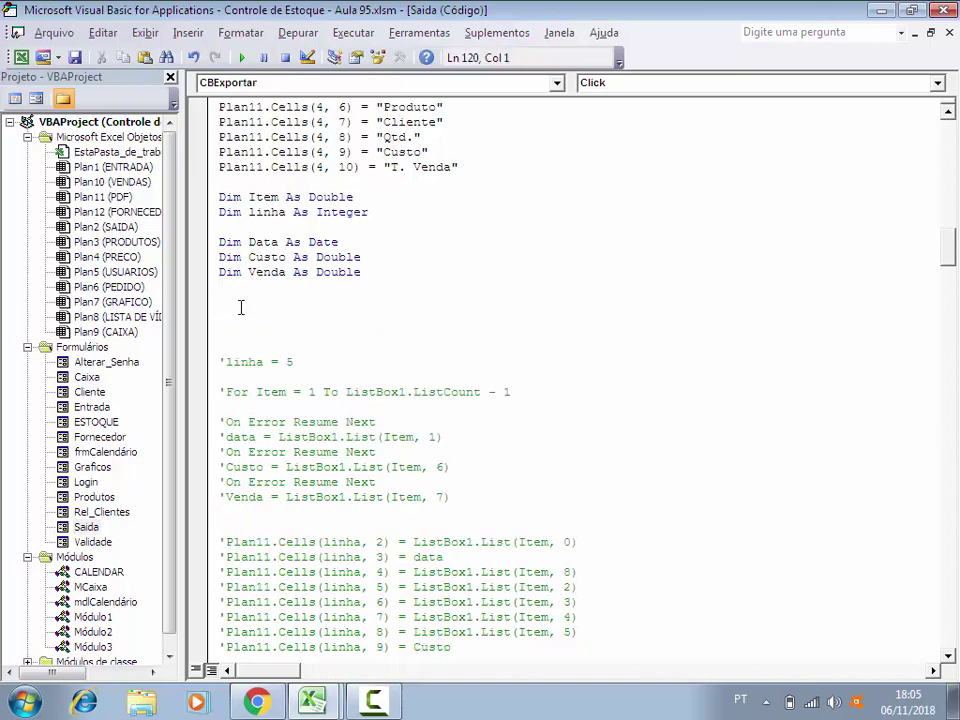
{"action": "key", "text": "alt+F11"}
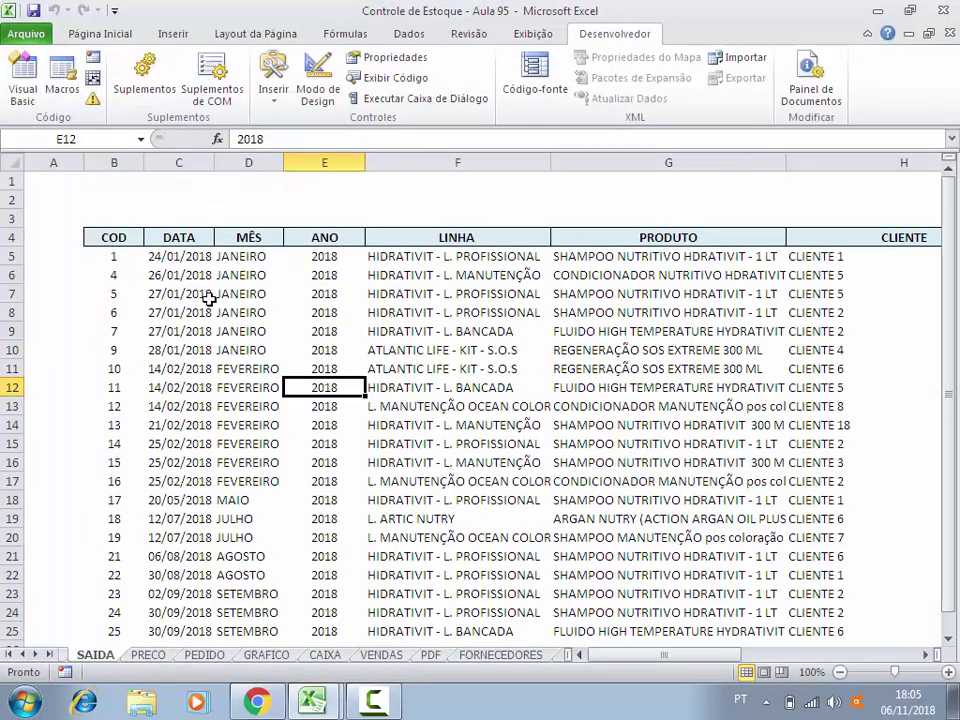
{"action": "left_click", "coordinate": [10, 256]}
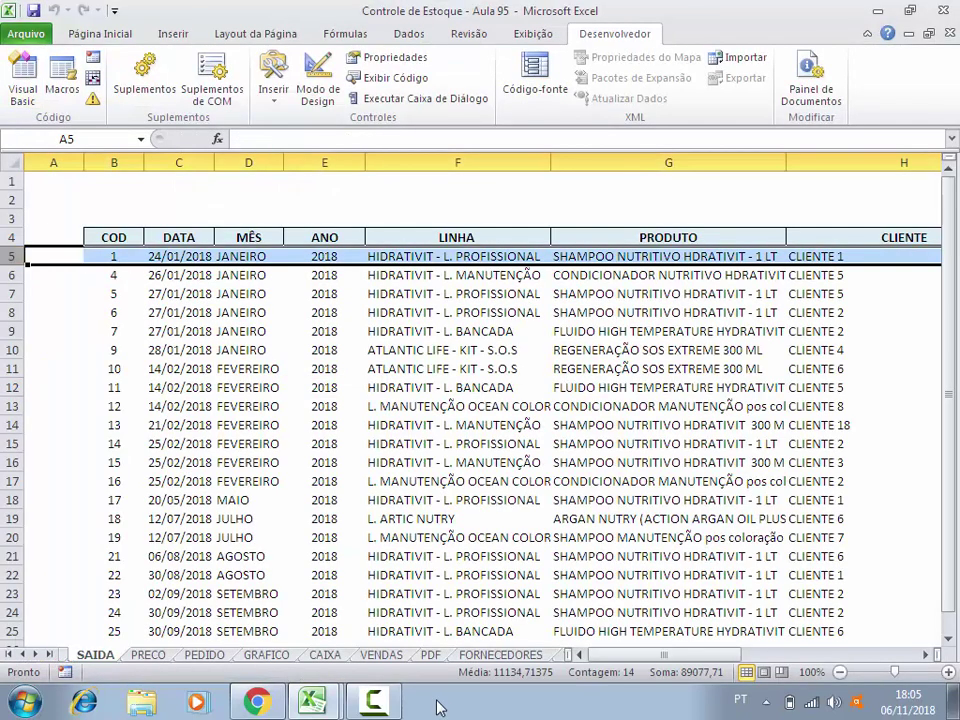
{"action": "left_click", "coordinate": [429, 655]}
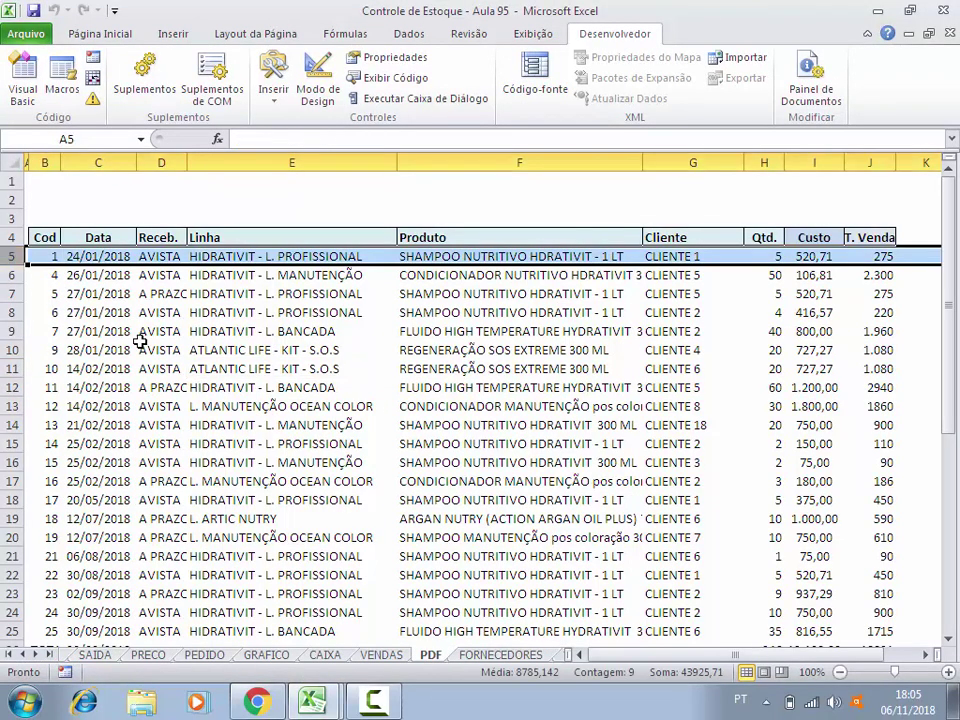
{"action": "key", "text": "alt+F11"}
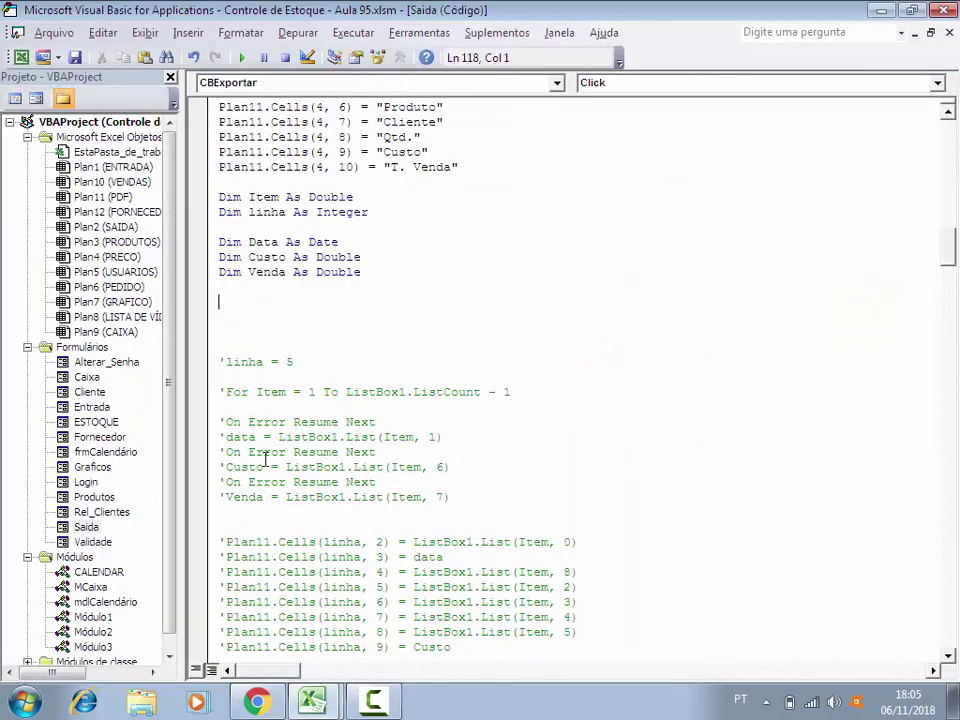
Step: Add linha = 5 and delete its commented original
{"action": "type", "text": "lin"}
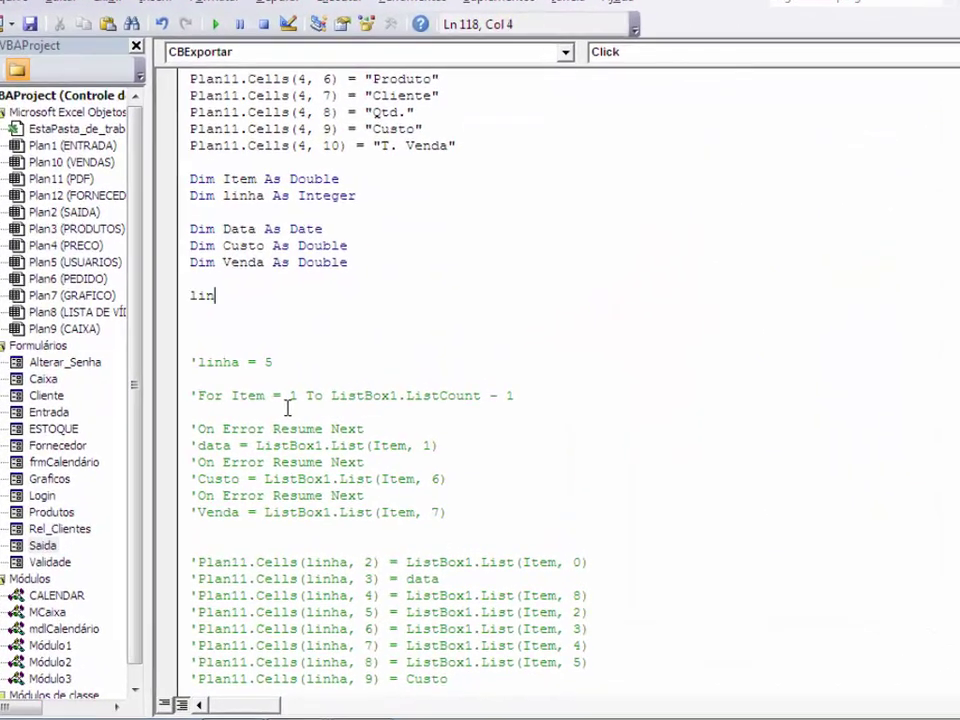
{"action": "type", "text": "ha = 5"}
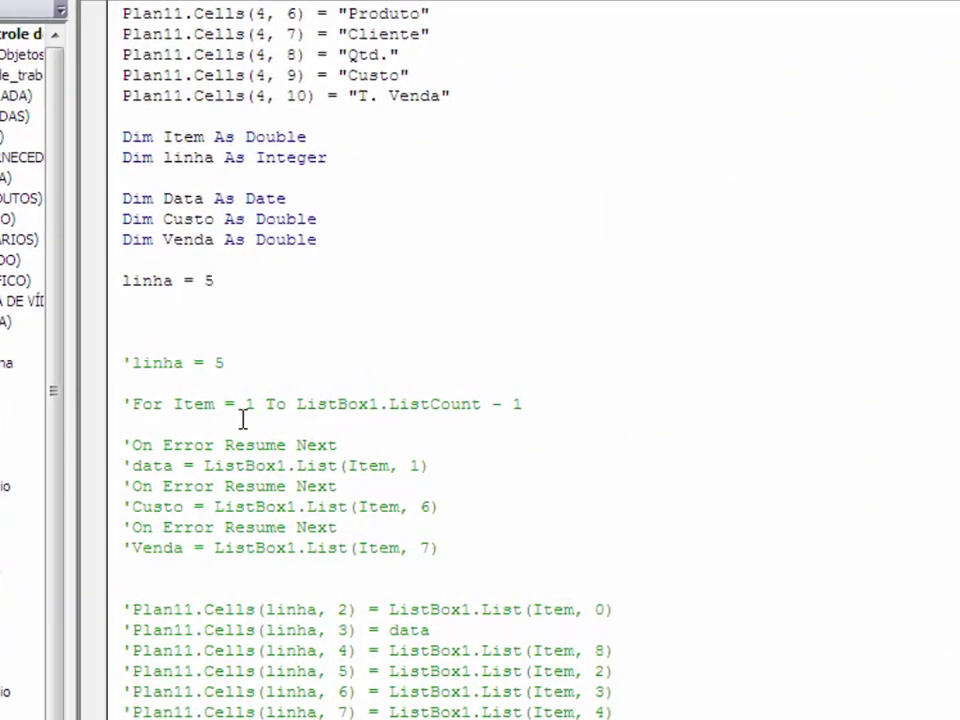
{"action": "key", "text": "Return"}
{"action": "key", "text": "Return"}
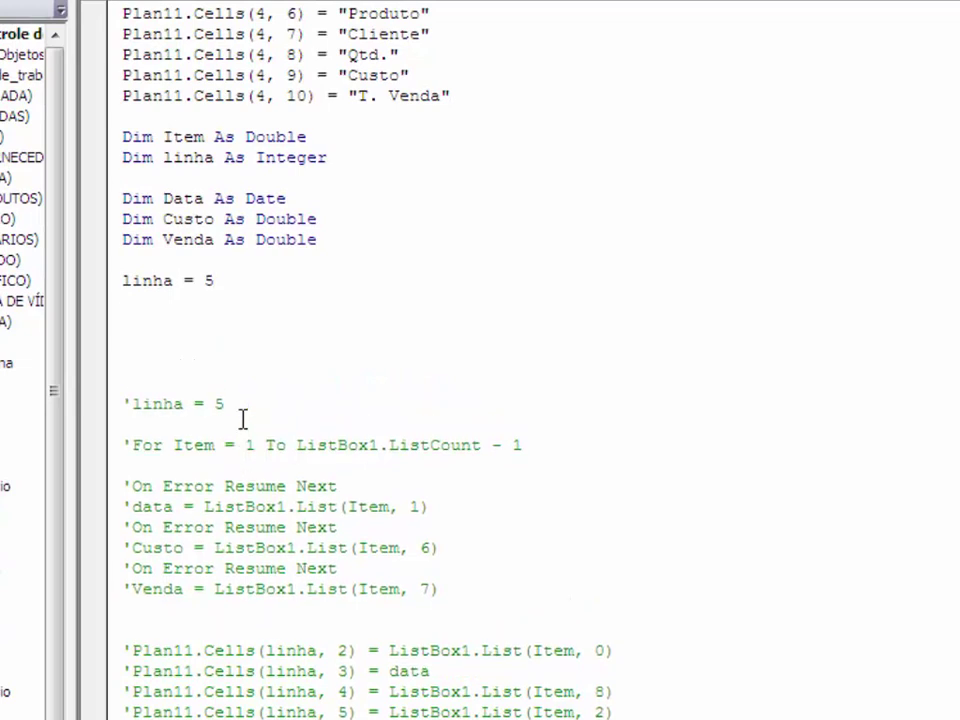
{"action": "left_click_drag", "start_coordinate": [236, 403], "coordinate": [30, 400]}
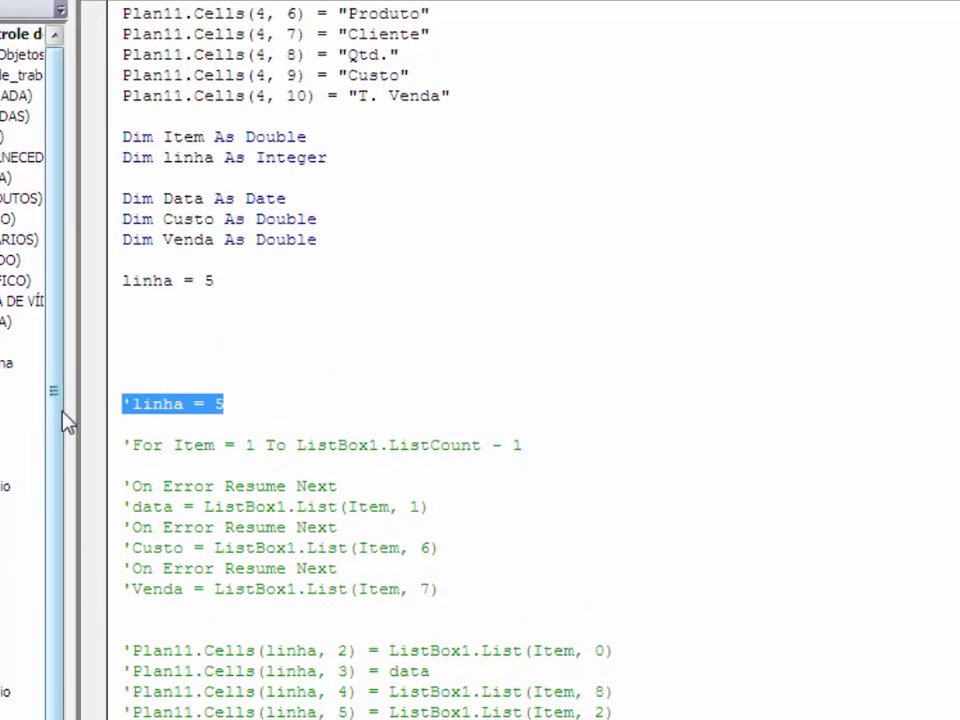
{"action": "key", "text": "Delete"}
Step: Write For Item = 1 To ListBox1.ListCount - 1 and delete the old commented For line
{"action": "left_click", "coordinate": [135, 321]}
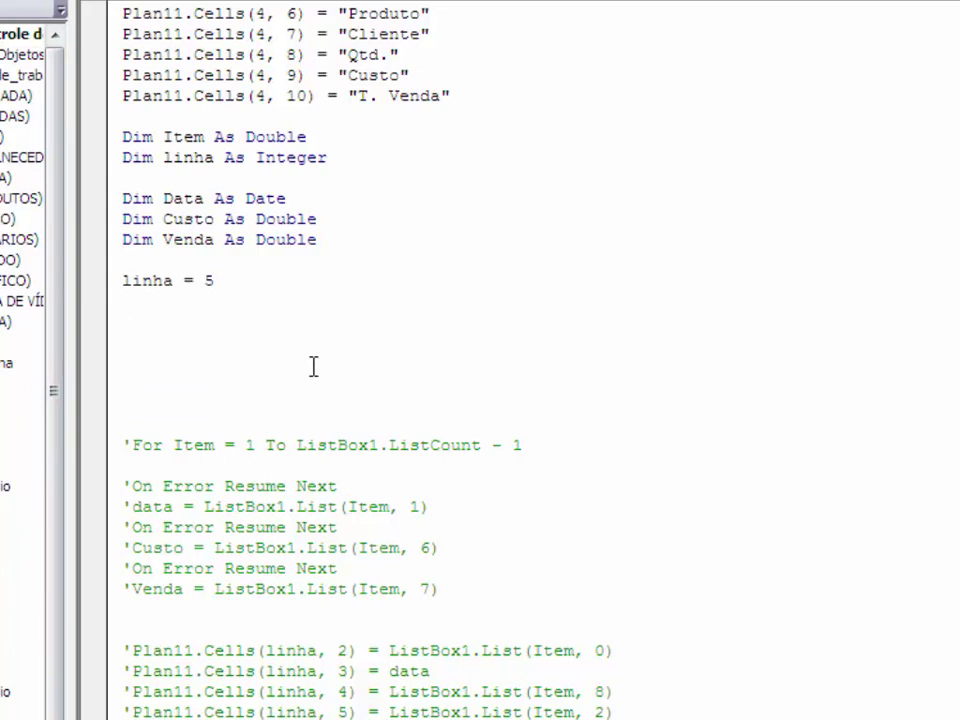
{"action": "type", "text": "For "}
{"action": "type", "text": "ITE"}
{"action": "key", "text": "BackSpace"}
{"action": "key", "text": "BackSpace"}
{"action": "type", "text": "tem "}
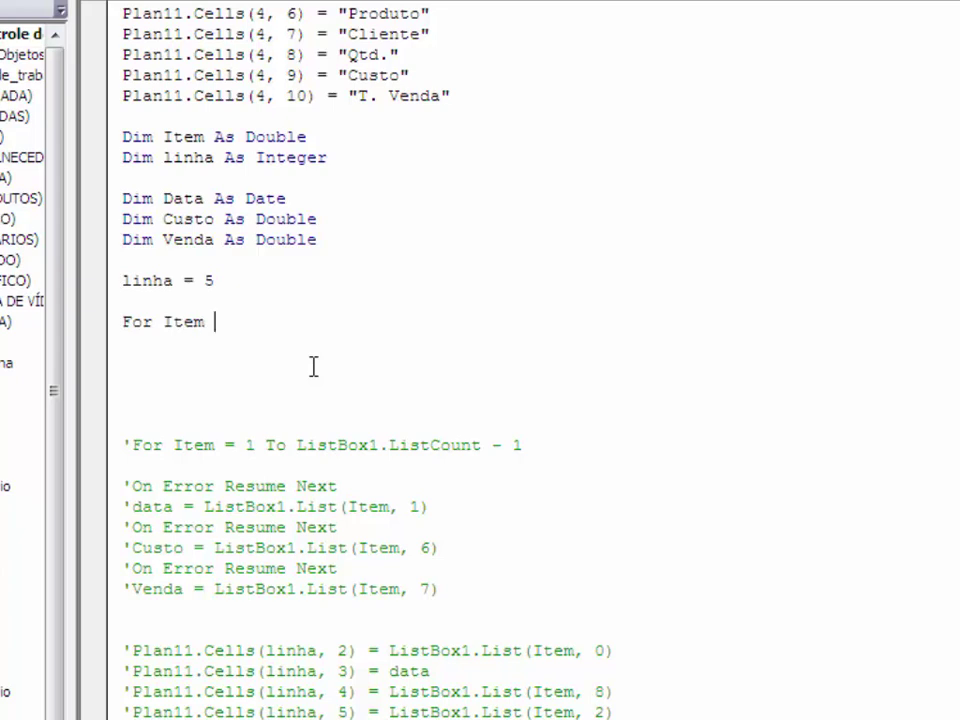
{"action": "type", "text": "= "}
{"action": "type", "text": "1 to L"}
{"action": "type", "text": "istbo"}
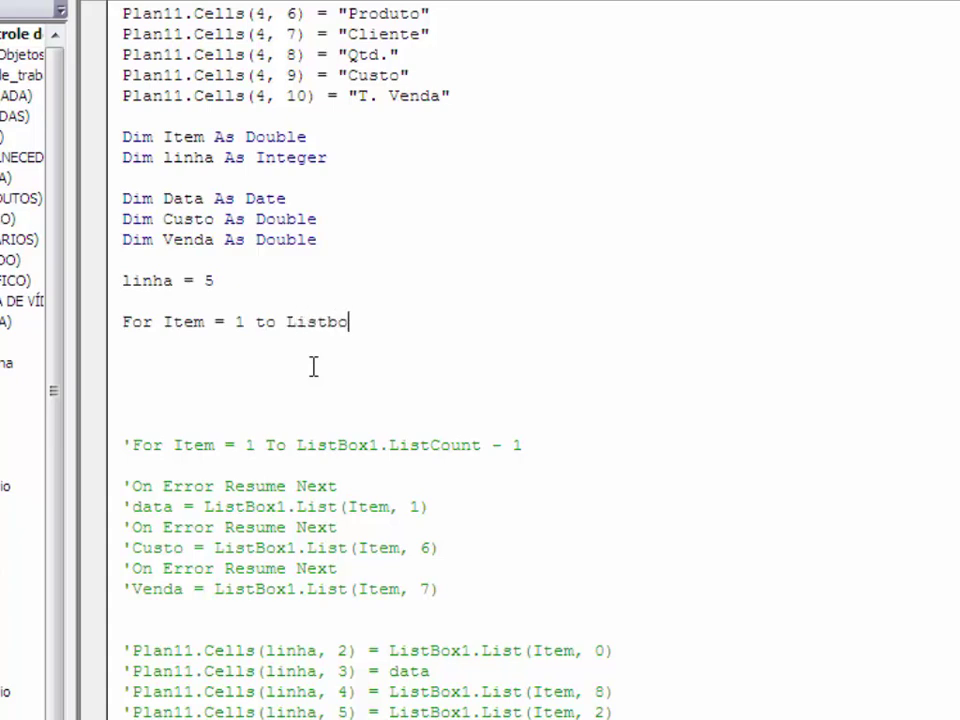
{"action": "type", "text": "x1."}
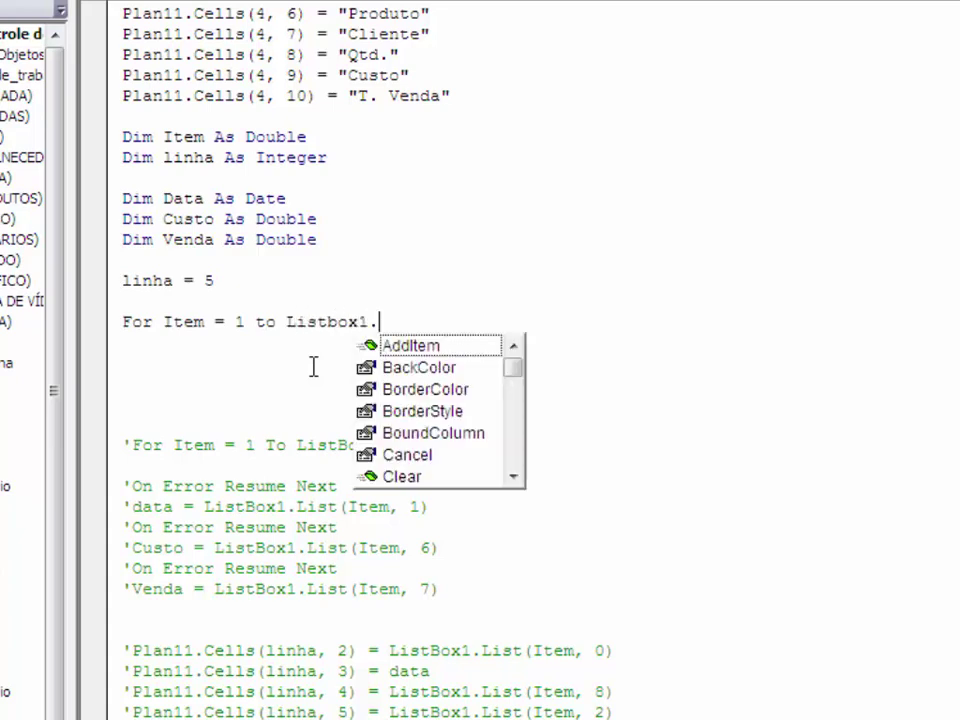
{"action": "type", "text": "list"}
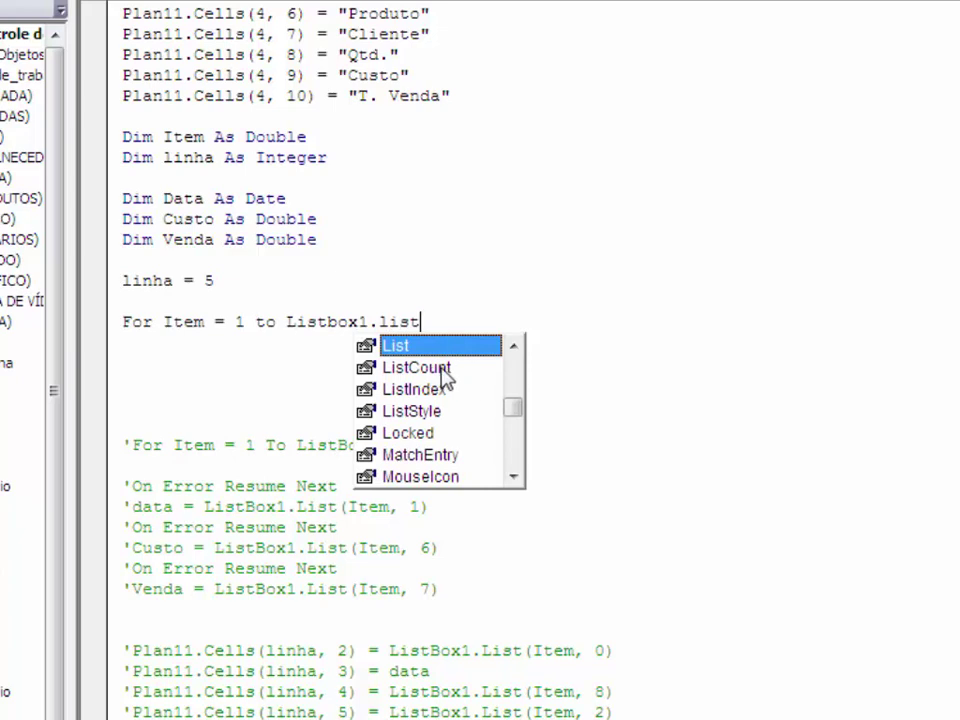
{"action": "double_click", "coordinate": [440, 370]}
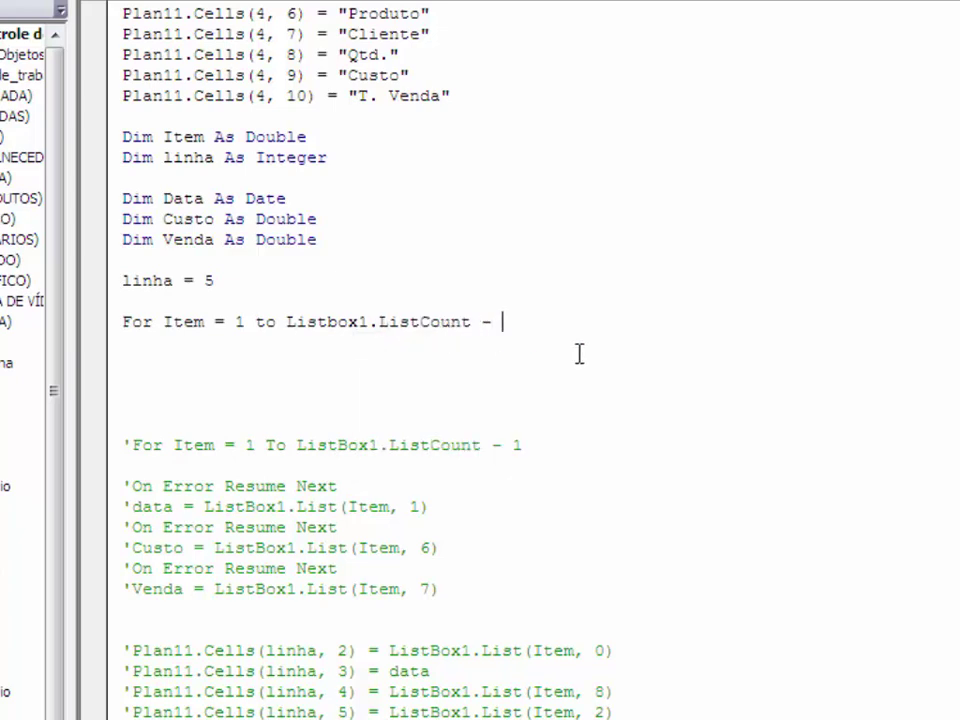
{"action": "type", "text": "1"}
{"action": "key", "text": "Return"}
{"action": "key", "text": "Return"}
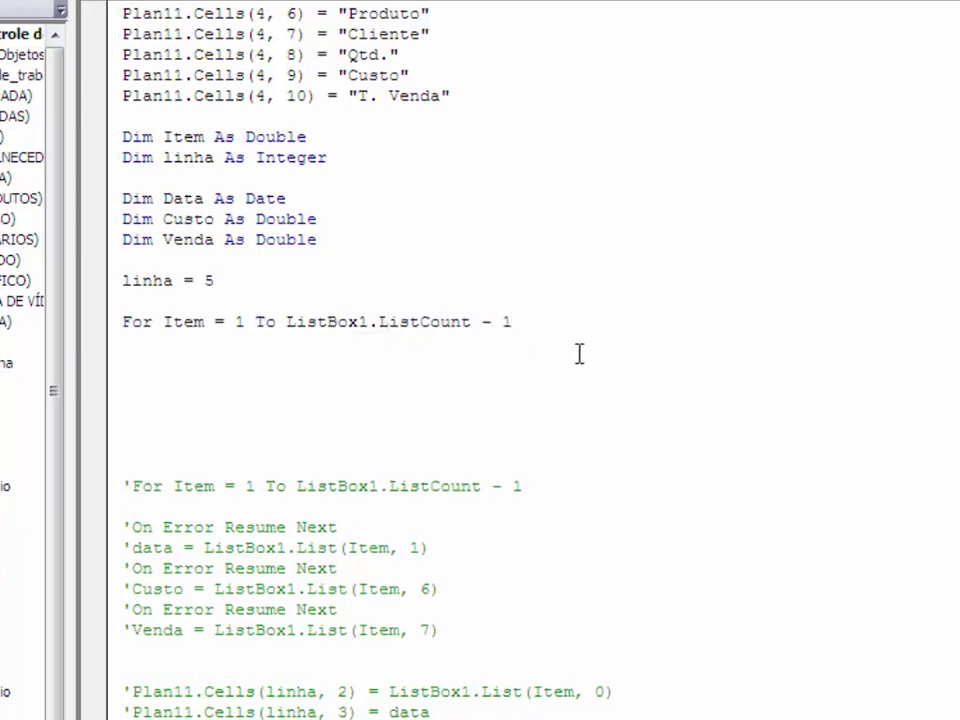
{"action": "left_click_drag", "start_coordinate": [523, 486], "coordinate": [90, 492]}
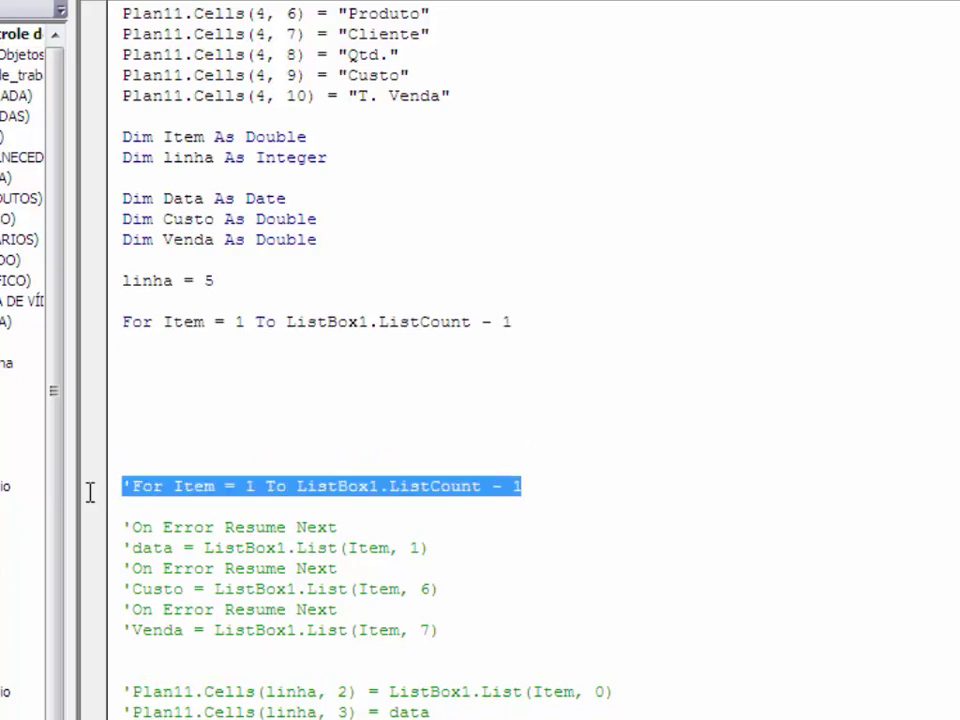
{"action": "key", "text": "Delete"}
{"action": "left_click", "coordinate": [137, 366]}
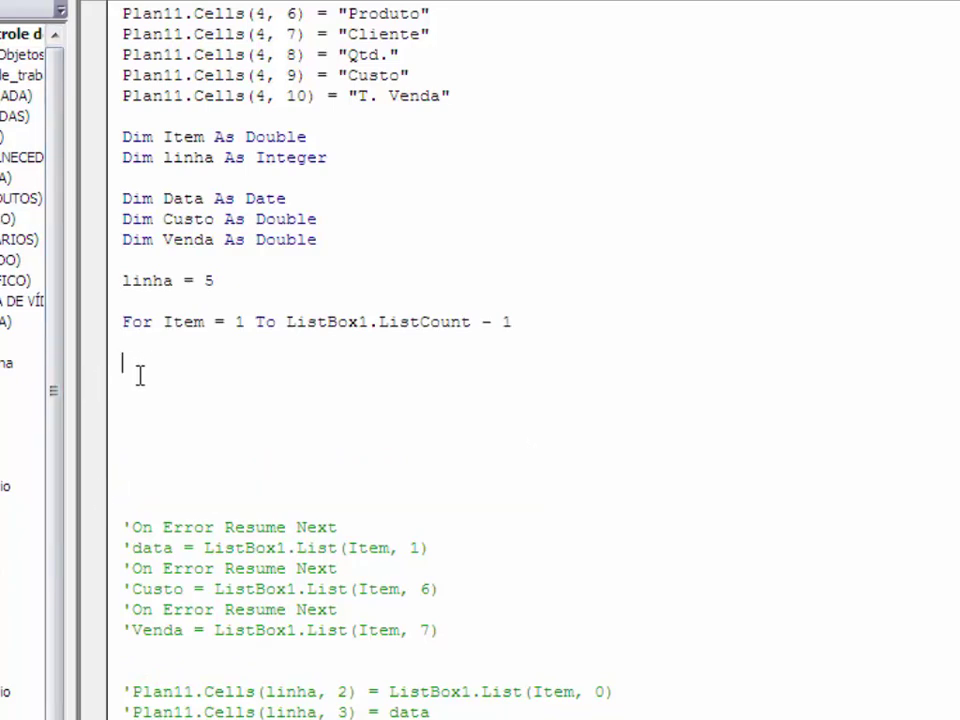
{"action": "scroll", "coordinate": [168, 360], "scroll_direction": "down", "scroll_amount": 1}
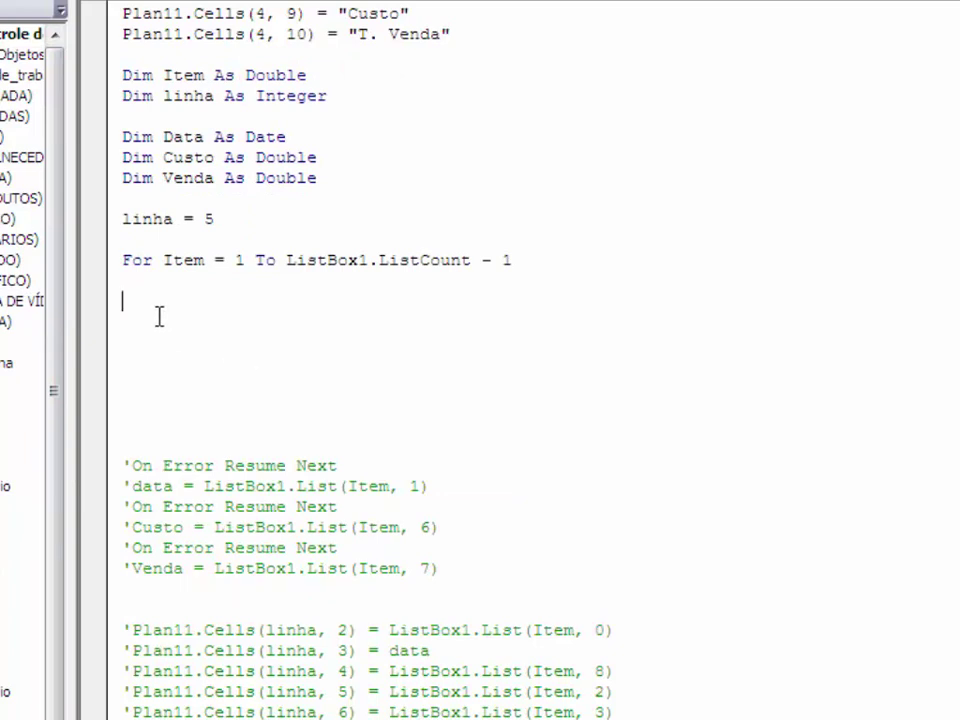
Step: Add On Error Resume Next and Data = ListBox1.List(Item, 1), deleting the commented data lines
{"action": "type", "text": "On error"}
{"action": "type", "text": " resume nex"}
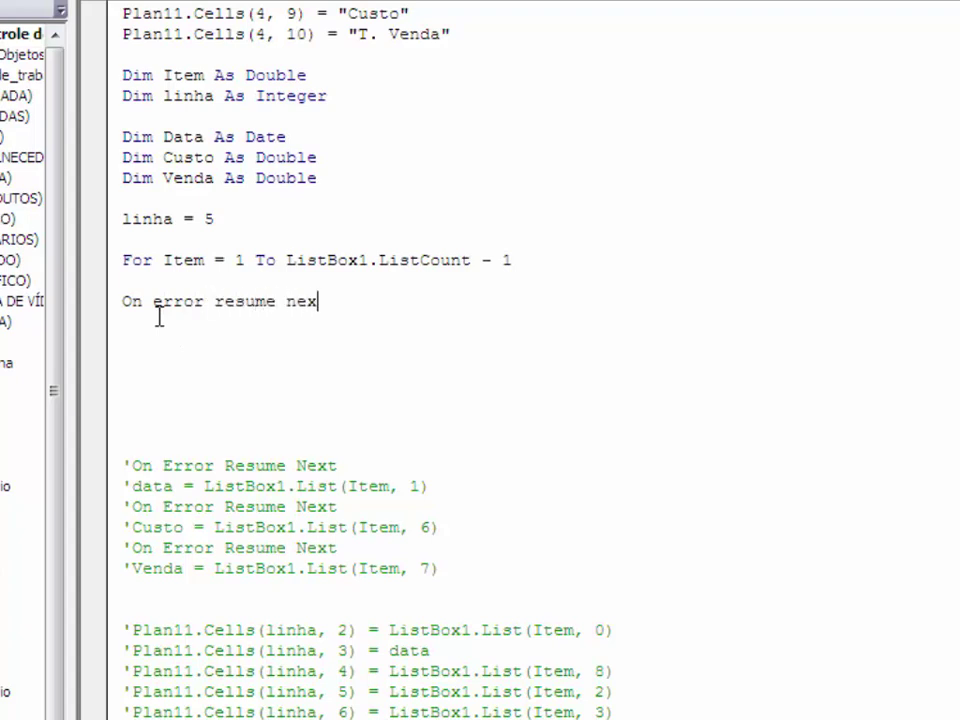
{"action": "type", "text": "t"}
{"action": "key", "text": "Return"}
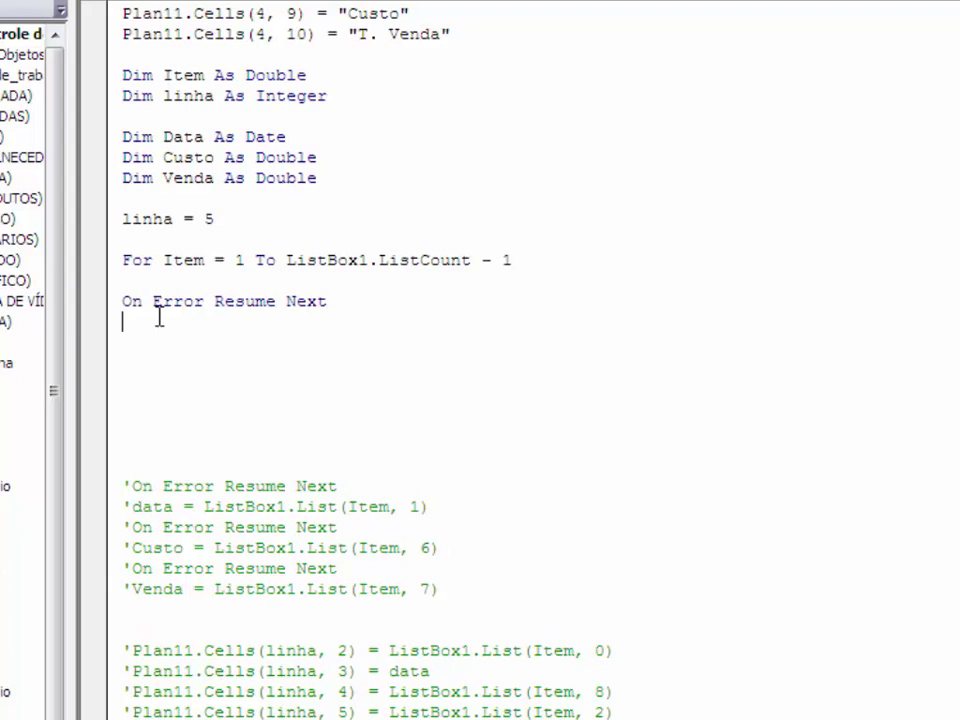
{"action": "type", "text": "Data"}
{"action": "type", "text": "="}
{"action": "type", "text": "Listbo"}
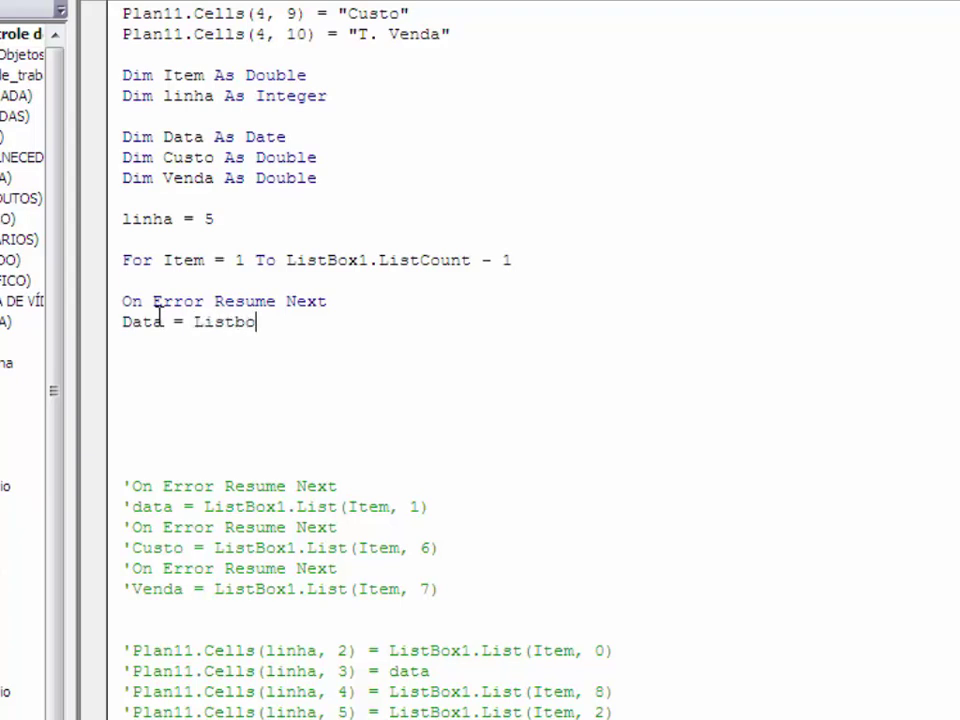
{"action": "type", "text": "x1.l"}
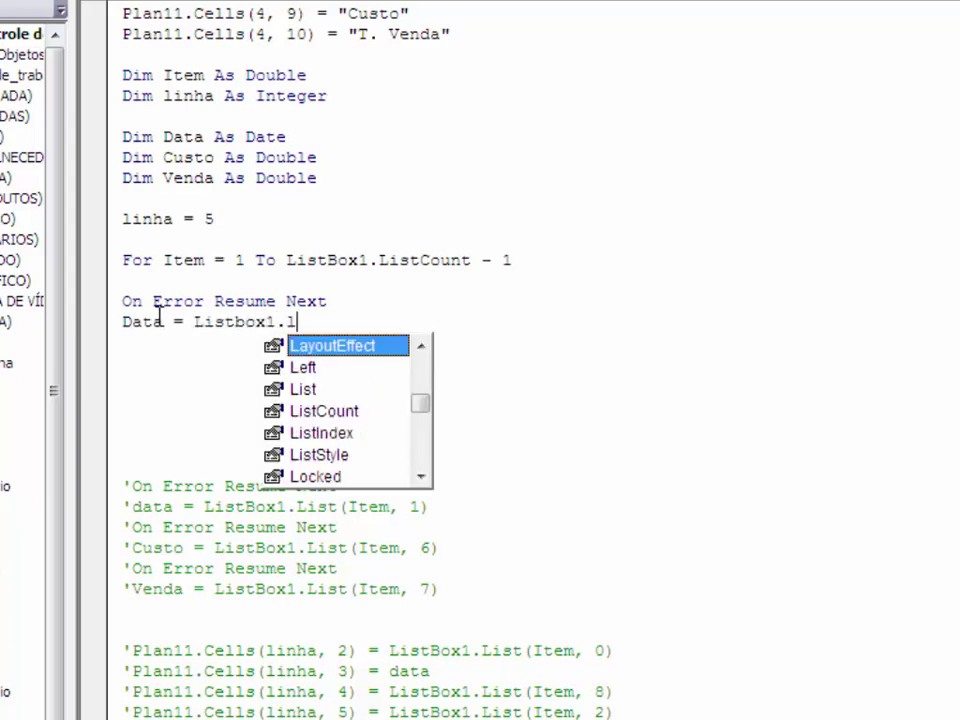
{"action": "type", "text": "is "}
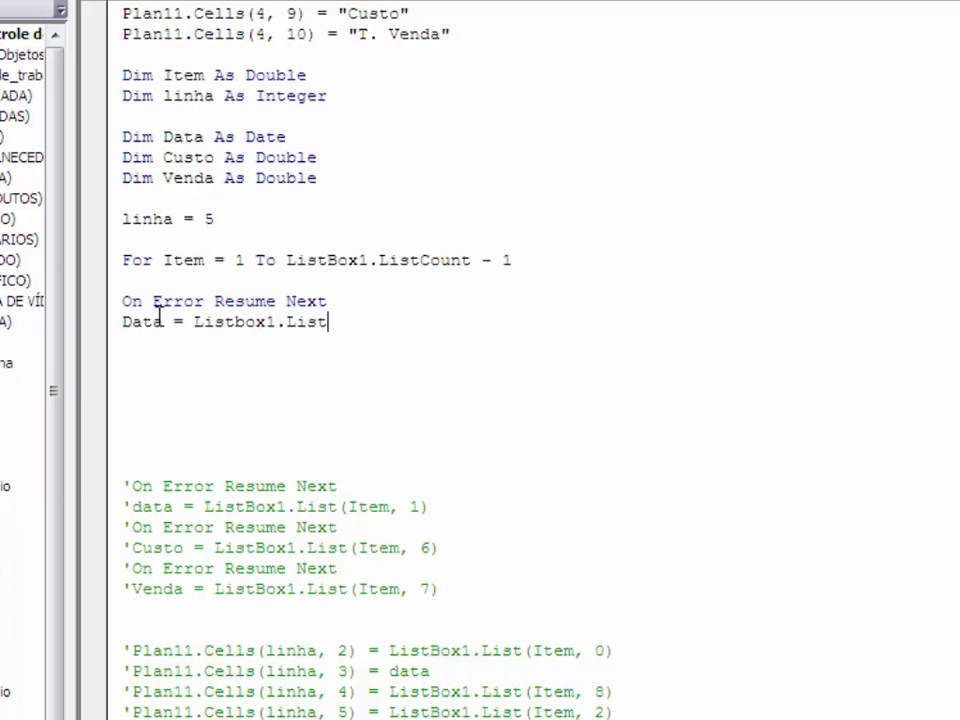
{"action": "type", "text": "("}
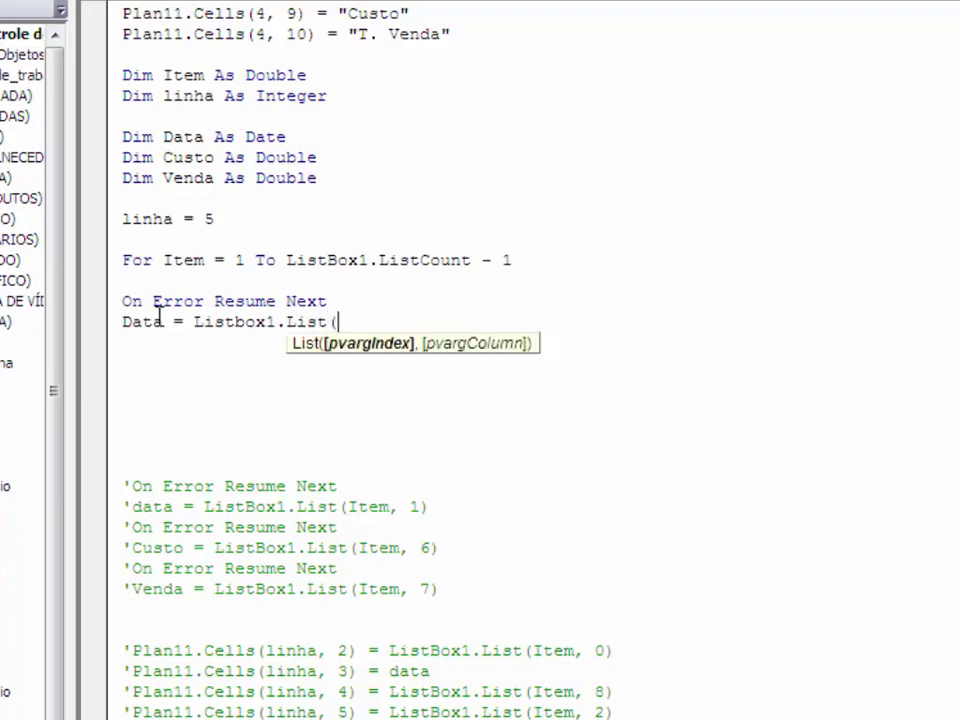
{"action": "type", "text": "Item"}
{"action": "type", "text": ",1"}
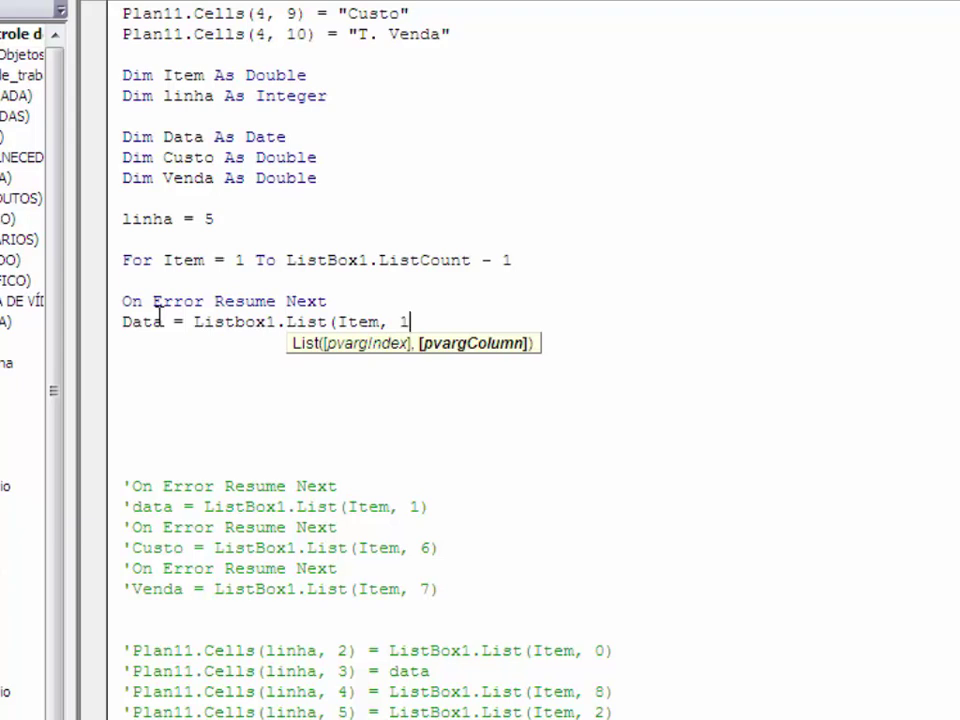
{"action": "type", "text": ")"}
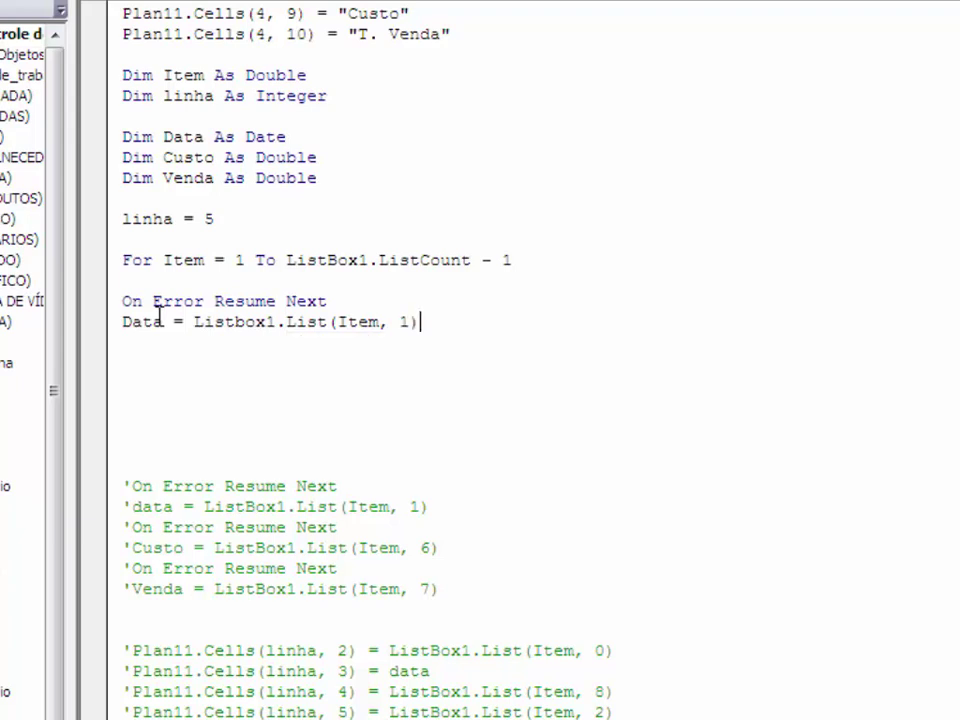
{"action": "key", "text": "Return"}
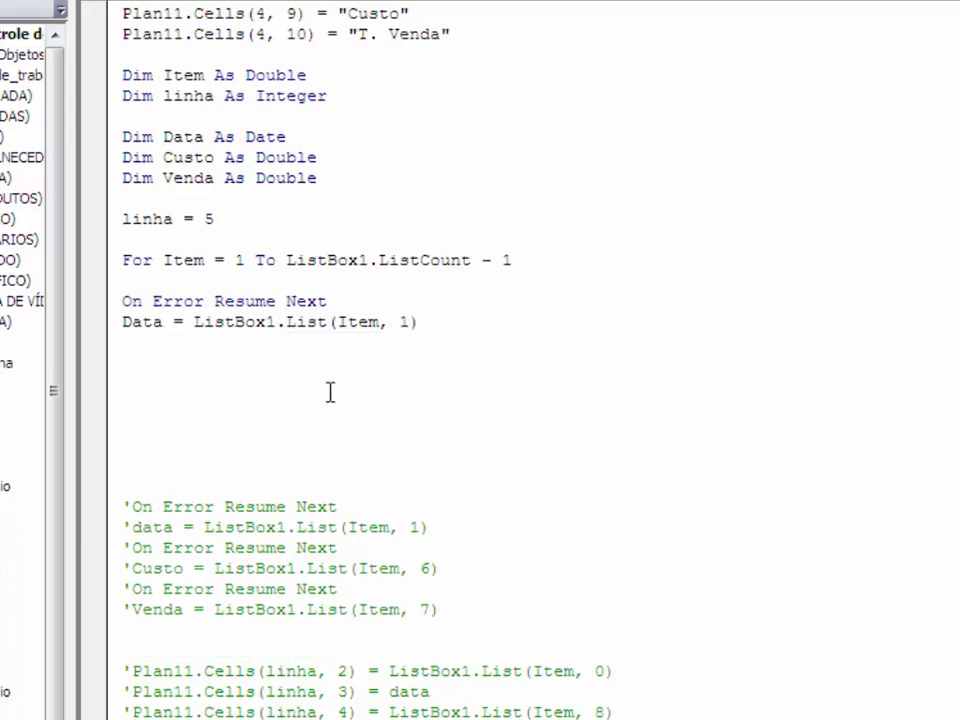
{"action": "left_click", "coordinate": [409, 321]}
{"action": "left_click_drag", "start_coordinate": [429, 527], "coordinate": [99, 508]}
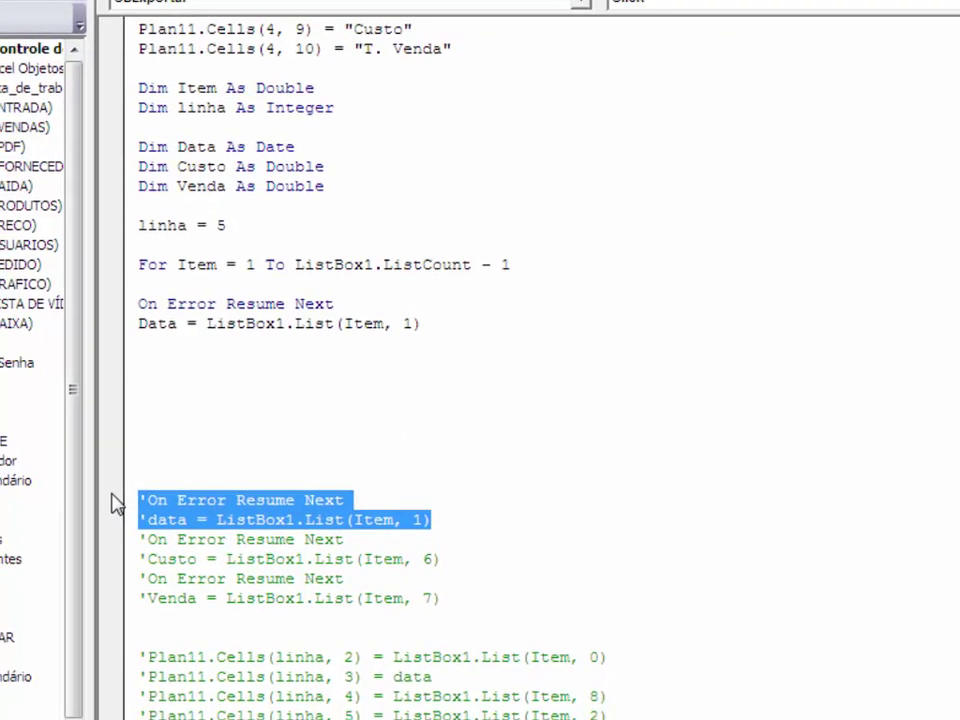
{"action": "key", "text": "Delete"}
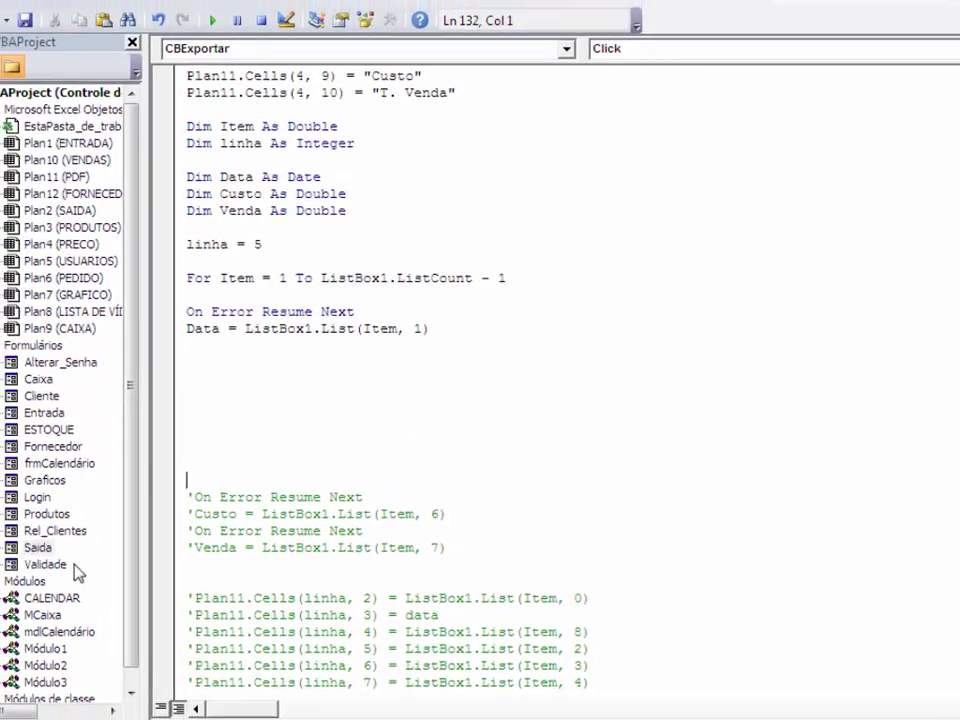
{"action": "double_click", "coordinate": [90, 527]}
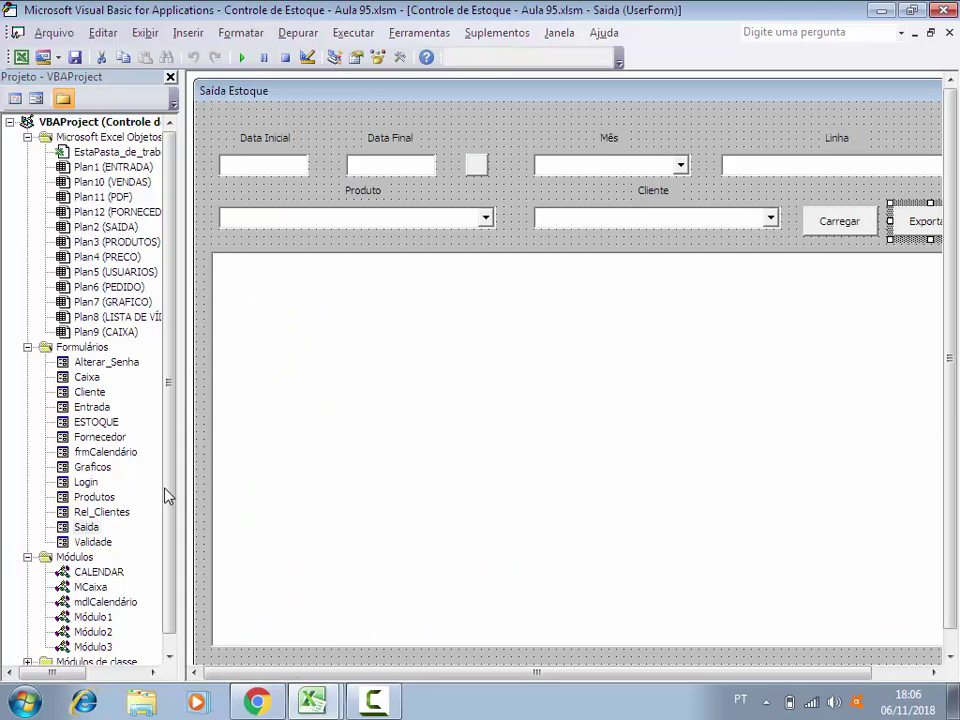
Step: Run Saída Estoque, load the stock-out records via Carregar, close it, and return to CBExportar_Click
{"action": "left_click", "coordinate": [241, 58]}
{"action": "left_click", "coordinate": [725, 185]}
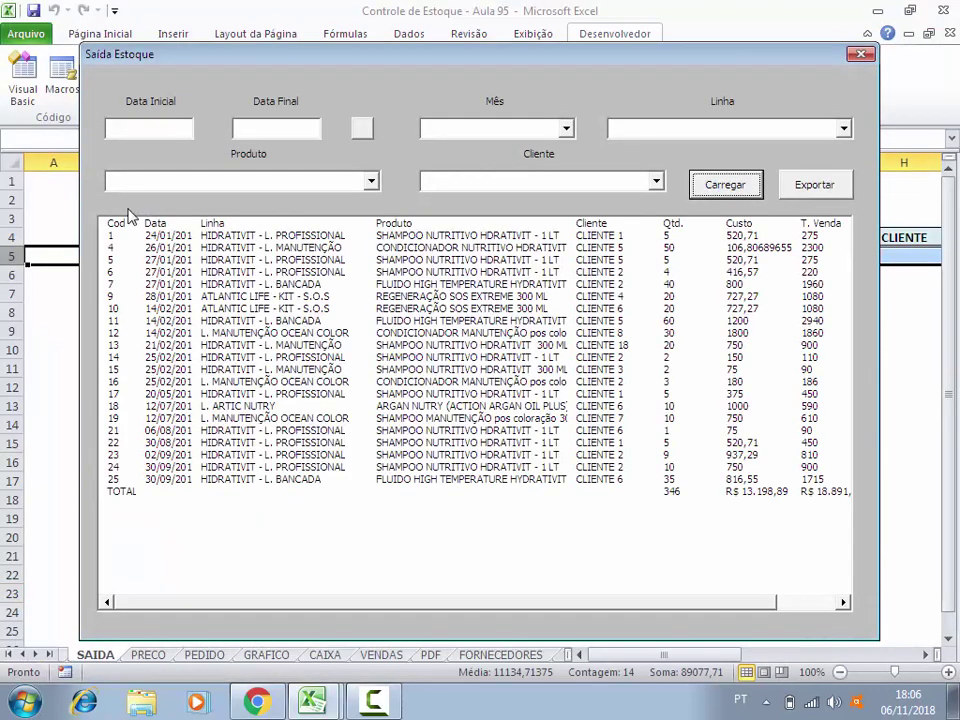
{"action": "left_click", "coordinate": [108, 224]}
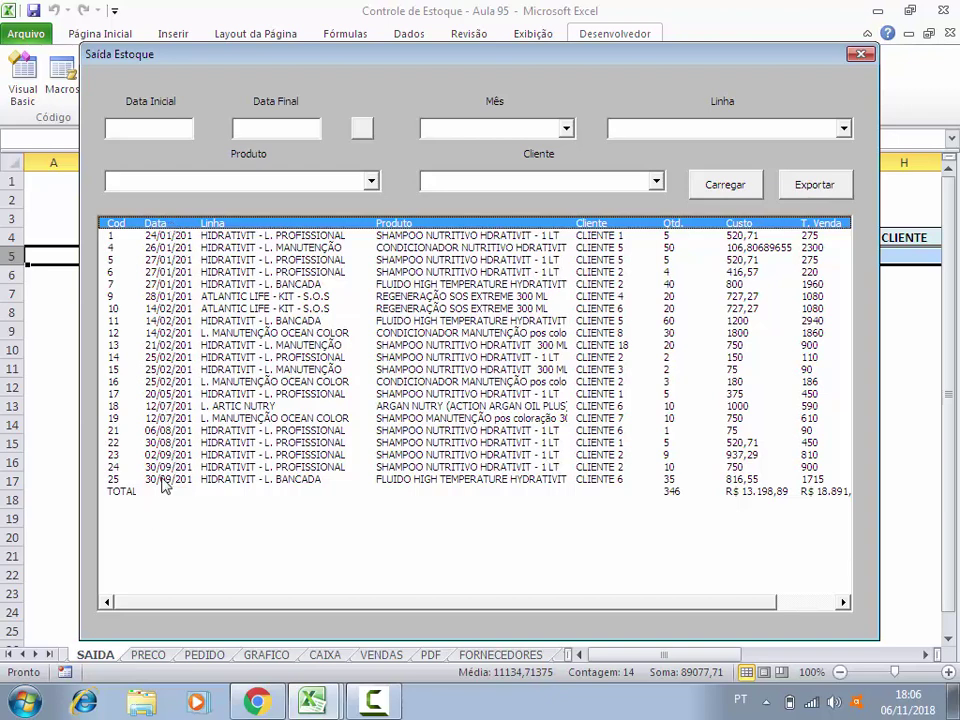
{"action": "left_click", "coordinate": [861, 54]}
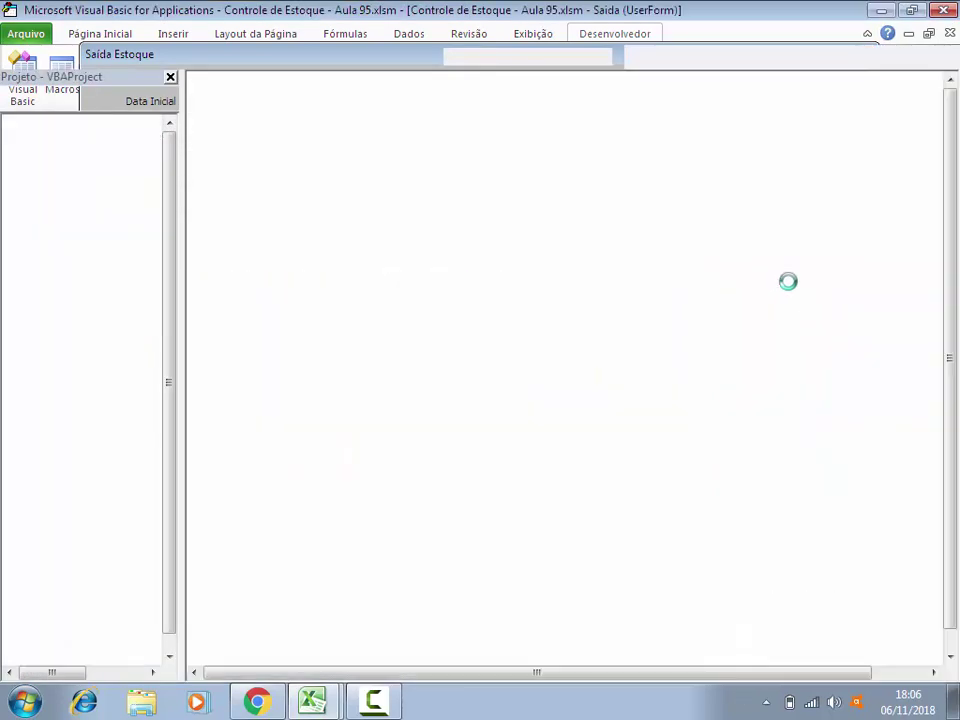
{"action": "left_click", "coordinate": [912, 228]}
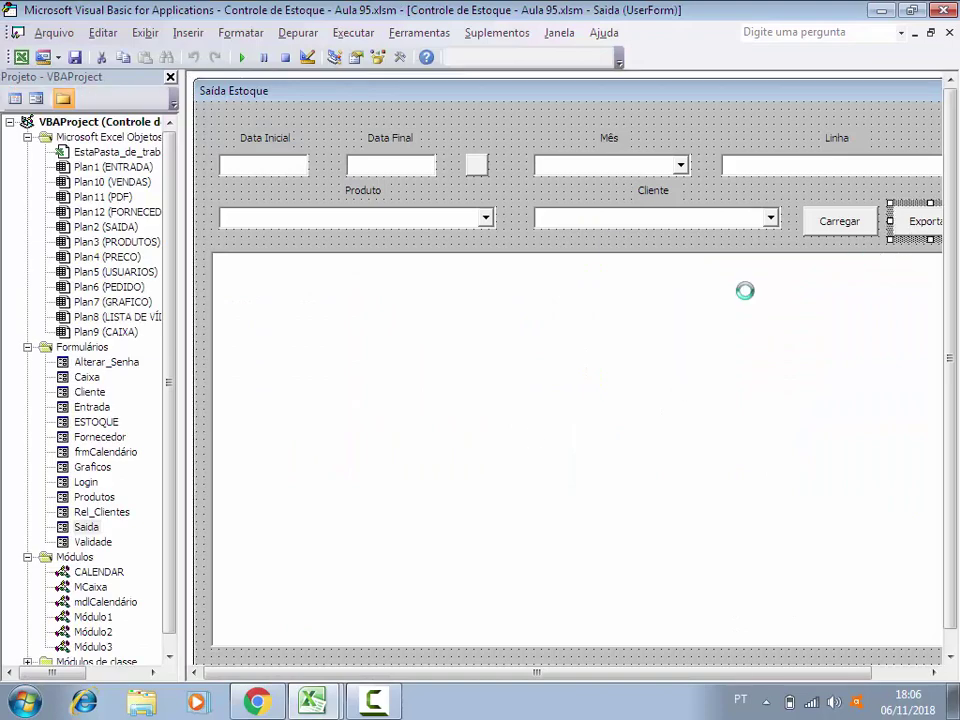
{"action": "scroll", "coordinate": [306, 360], "scroll_direction": "down", "scroll_amount": 4}
{"action": "scroll", "coordinate": [306, 360], "scroll_direction": "down", "scroll_amount": 2}
{"action": "scroll", "coordinate": [324, 468], "scroll_direction": "down", "scroll_amount": 2}
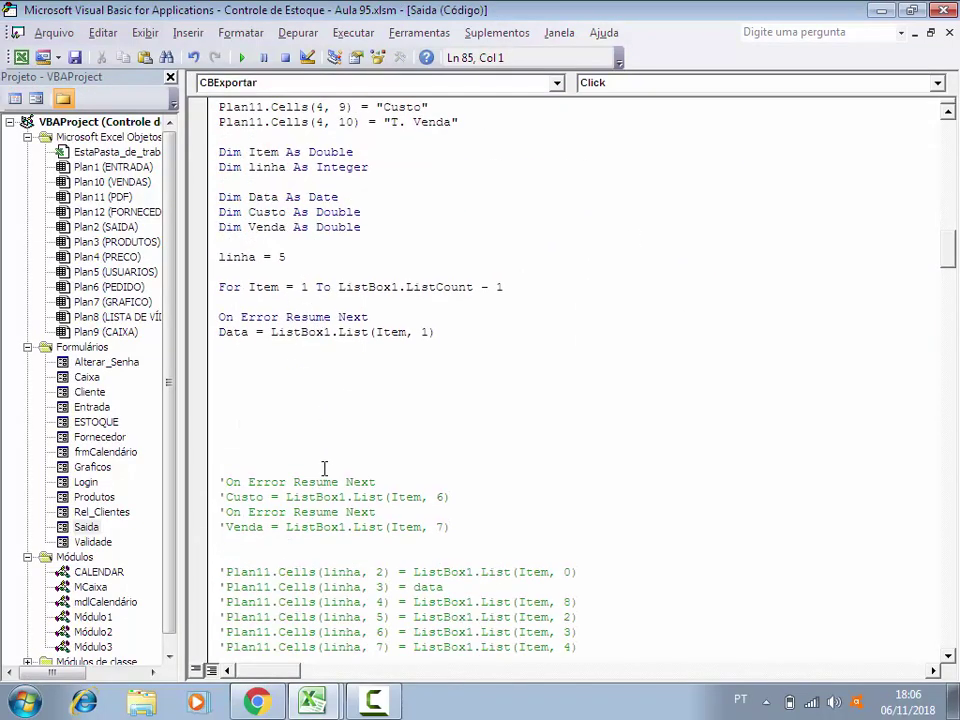
Step: Add On Error Resume Next and Custo = ListBox1.List(Item, 6) below the Data line
{"action": "left_click_drag", "start_coordinate": [369, 317], "coordinate": [218, 317]}
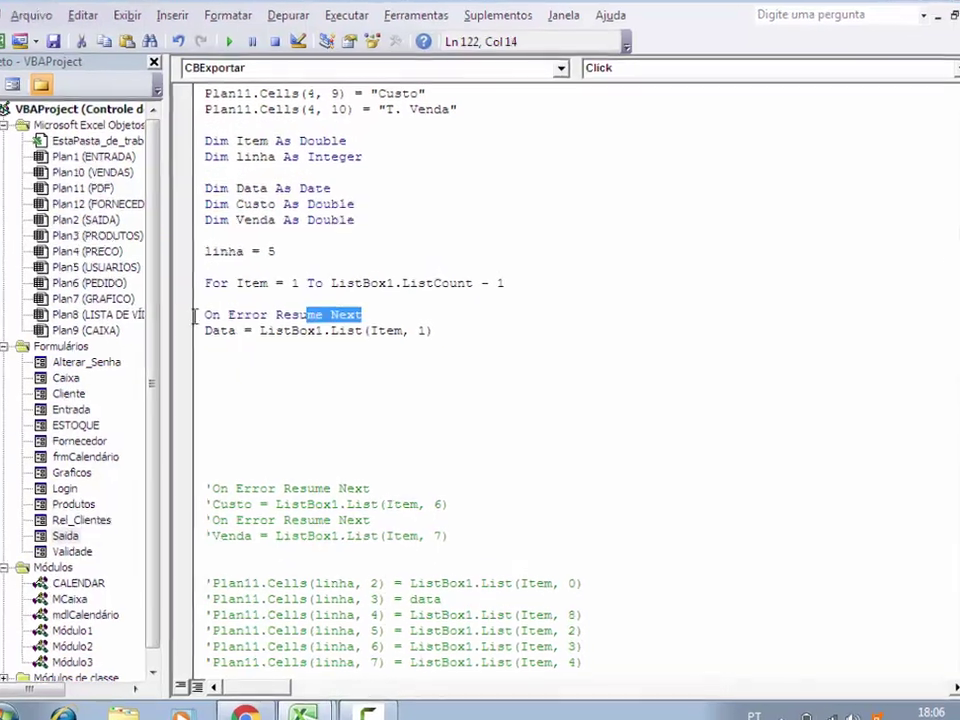
{"action": "key", "text": "ctrl+c"}
{"action": "left_click", "coordinate": [138, 356]}
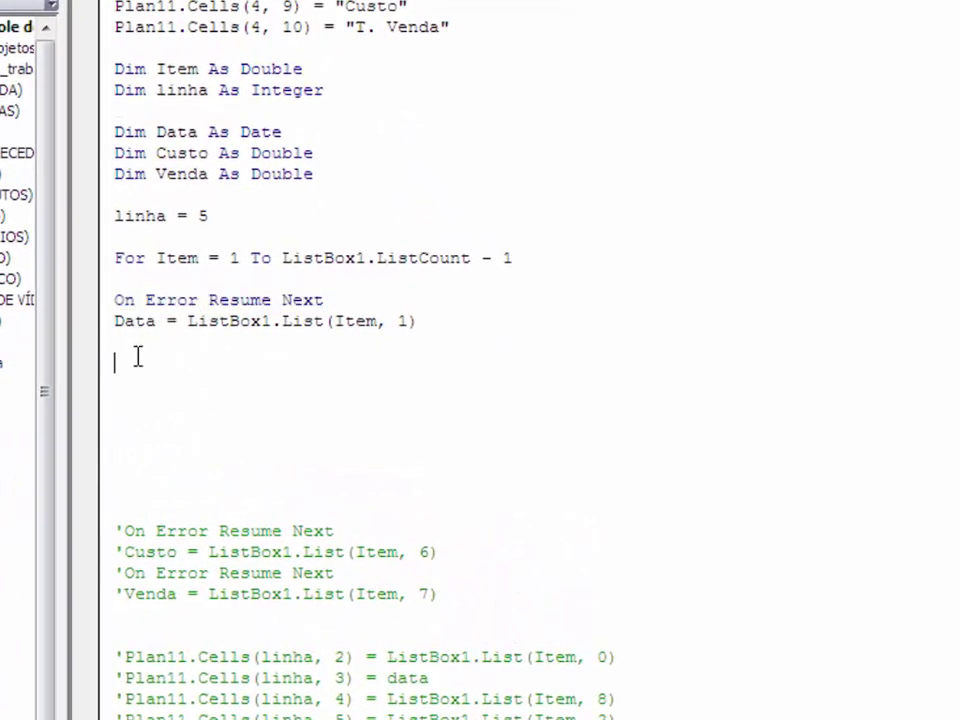
{"action": "key", "text": "ctrl+v"}
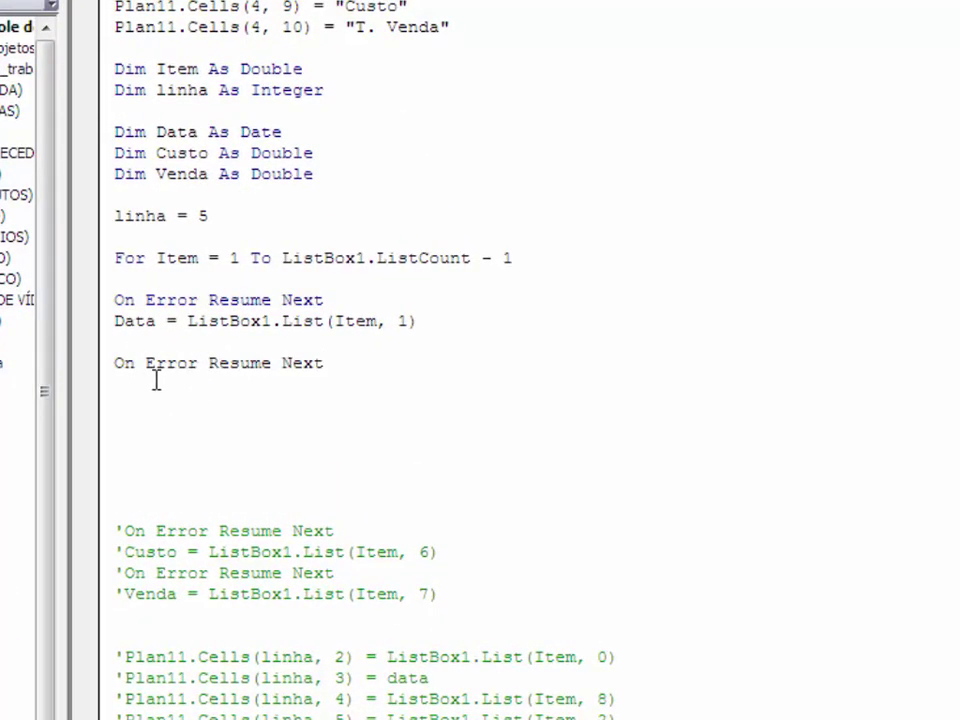
{"action": "left_click", "coordinate": [144, 384]}
{"action": "type", "text": "Custo"}
{"action": "type", "text": " = "}
{"action": "type", "text": "Listbox1"}
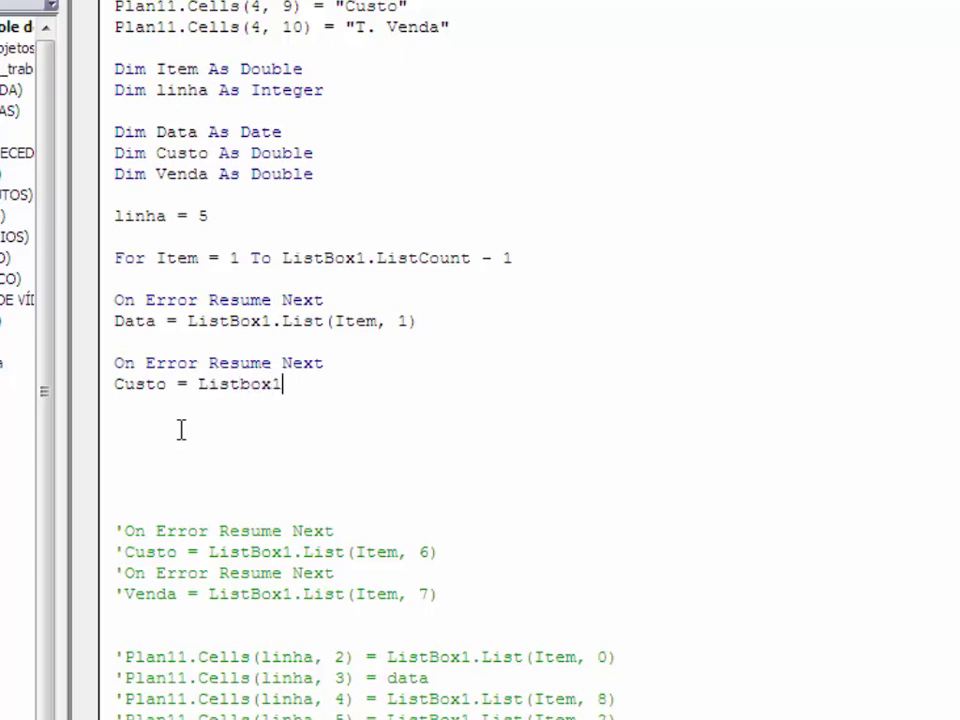
{"action": "type", "text": ".li"}
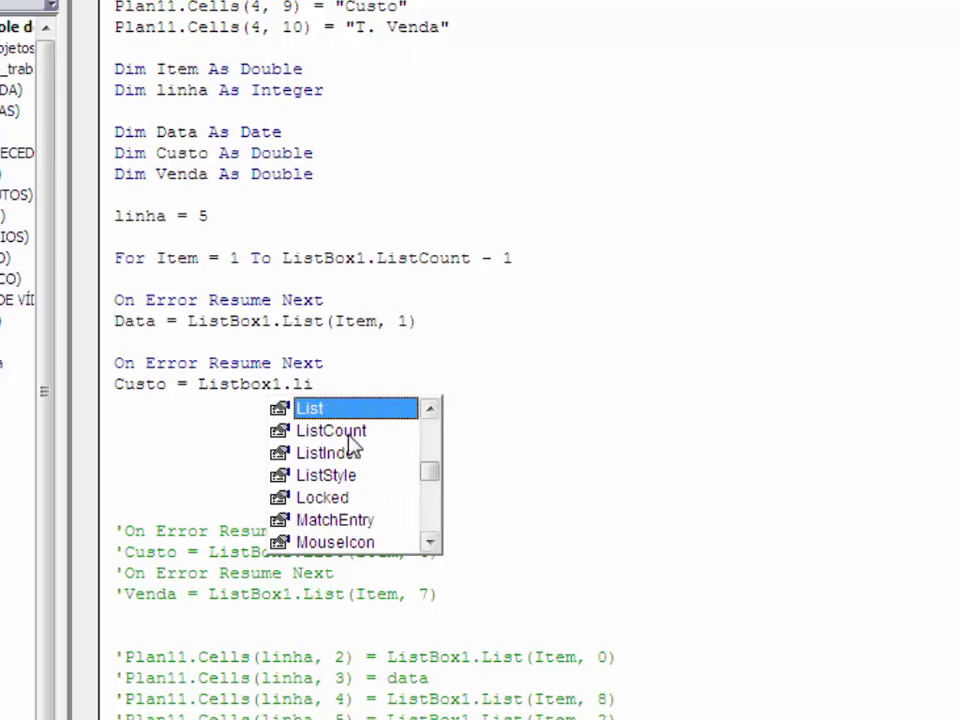
{"action": "double_click", "coordinate": [272, 409]}
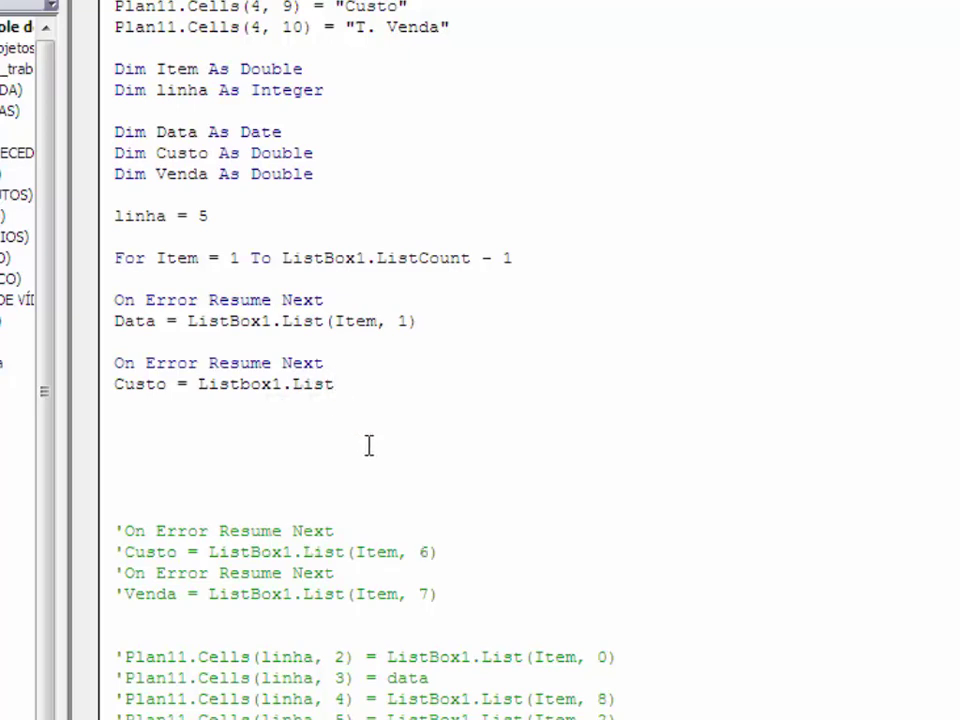
{"action": "type", "text": "(Ite"}
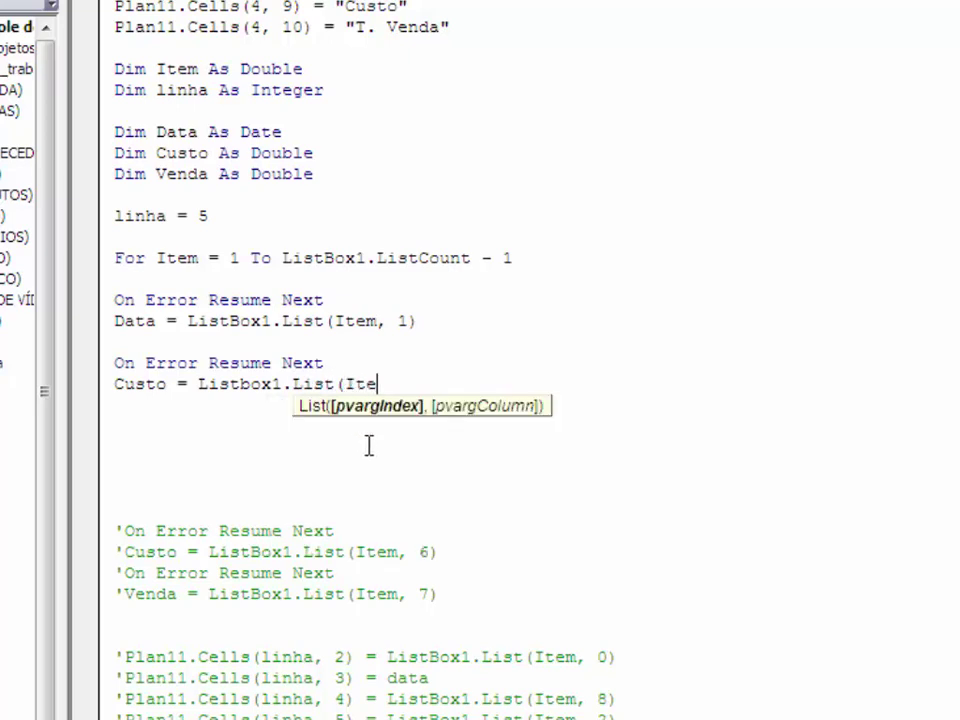
{"action": "type", "text": "m,"}
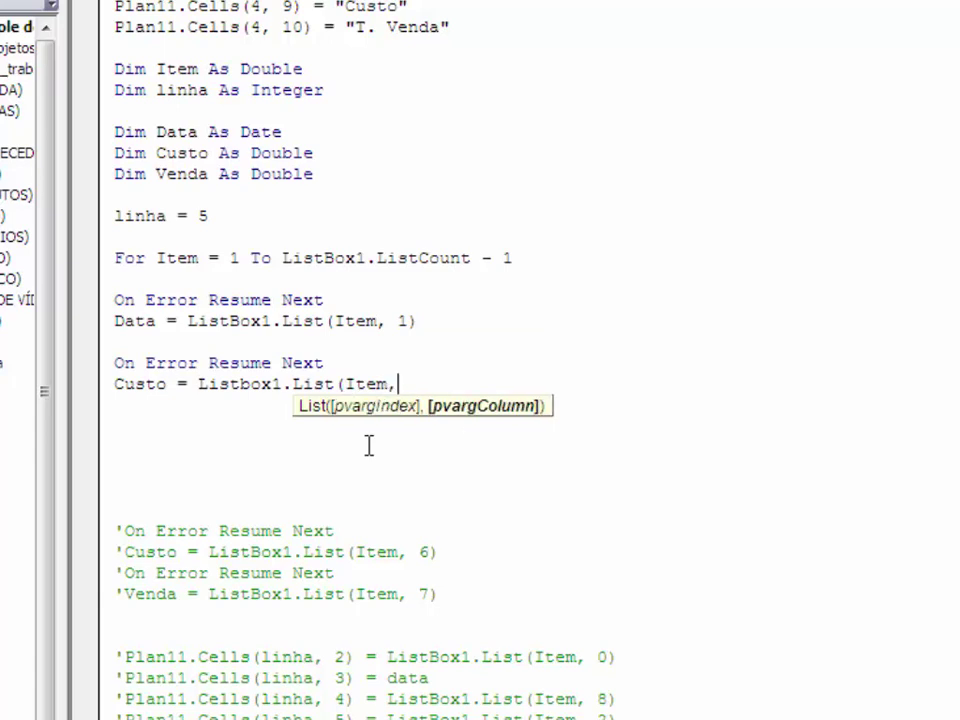
{"action": "type", "text": " 6"}
{"action": "type", "text": ")"}
{"action": "key", "text": "Return"}
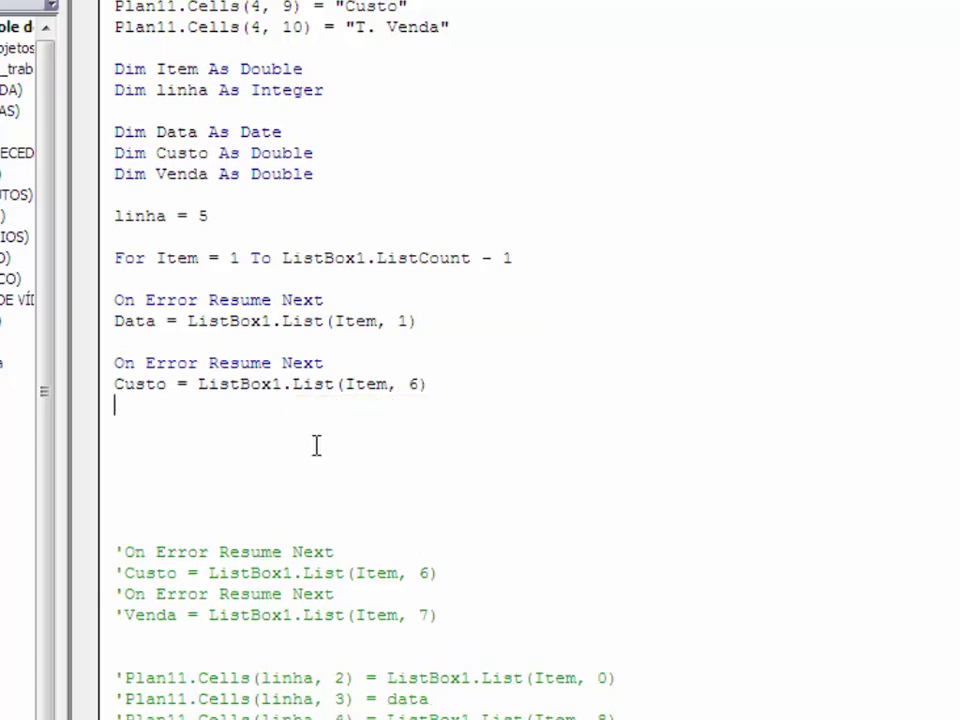
Step: Duplicate the Custo block as Venda = ListBox1.List(Item, 7) and remove the blank lines
{"action": "left_click_drag", "start_coordinate": [428, 386], "coordinate": [100, 380]}
{"action": "key", "text": "ctrl+c"}
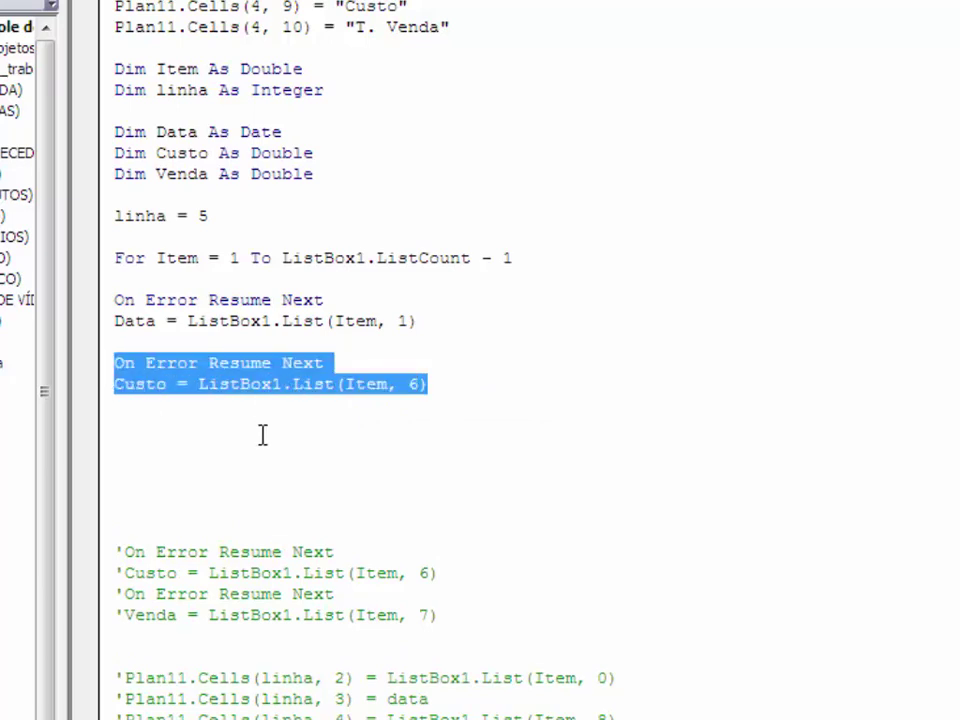
{"action": "left_click", "coordinate": [163, 430]}
{"action": "key", "text": "ctrl+v"}
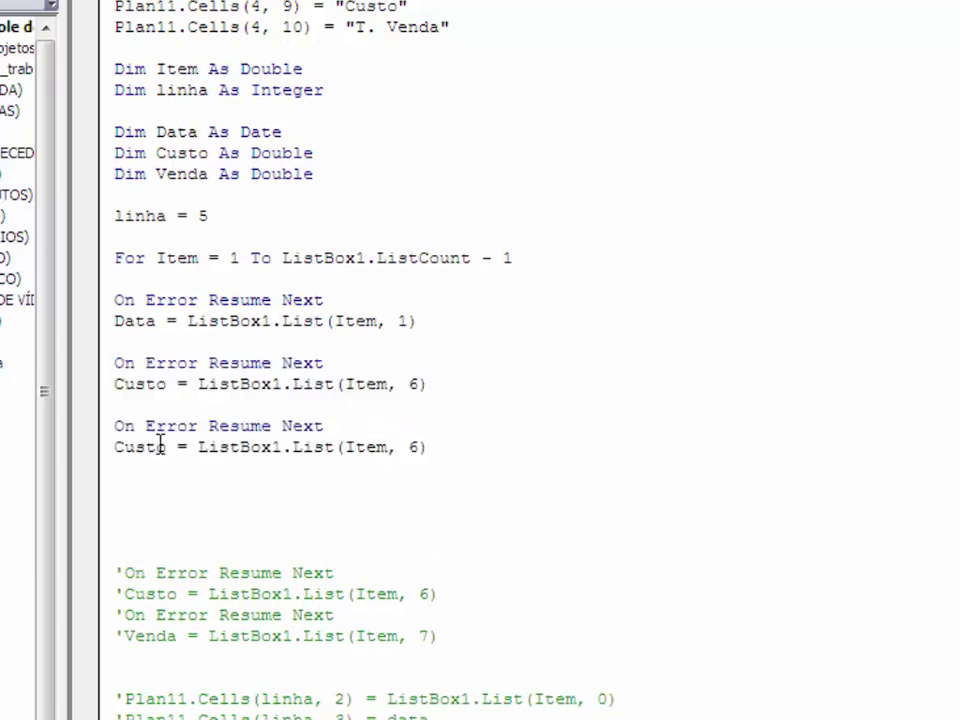
{"action": "left_click_drag", "start_coordinate": [165, 447], "coordinate": [86, 449]}
{"action": "type", "text": "V"}
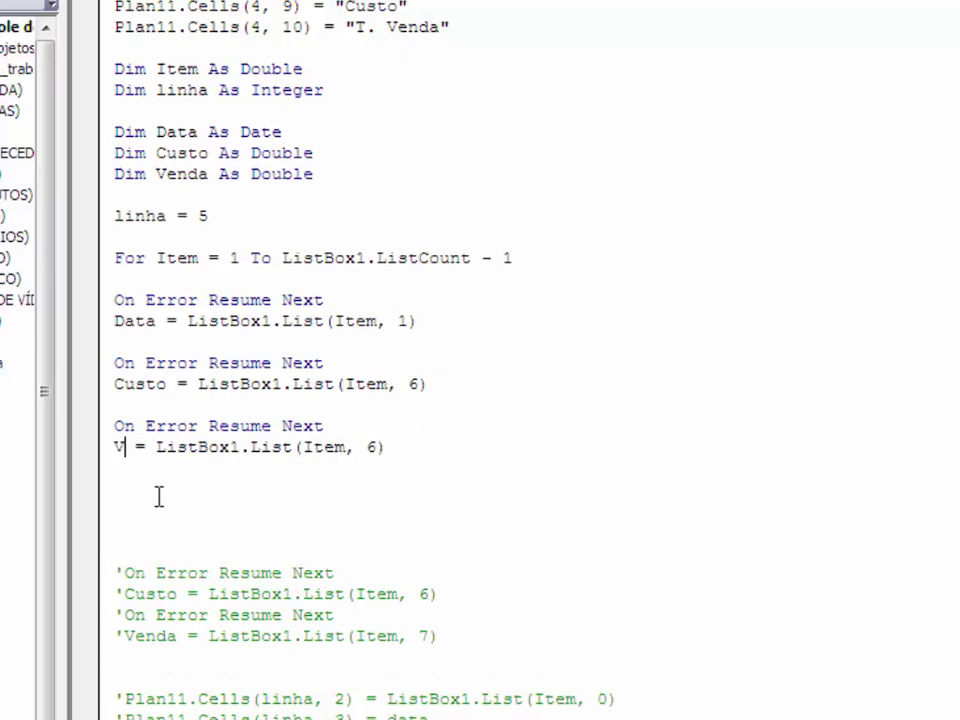
{"action": "type", "text": "enda"}
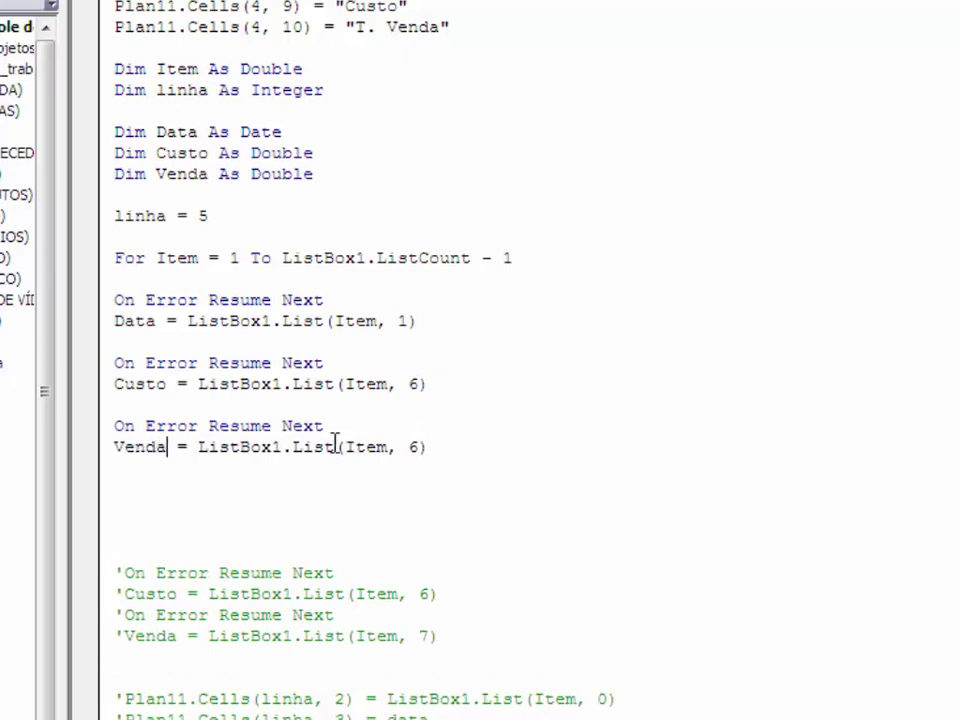
{"action": "left_click", "coordinate": [419, 447]}
{"action": "key", "text": "BackSpace"}
{"action": "type", "text": "7"}
{"action": "left_click", "coordinate": [155, 405]}
{"action": "key", "text": "Delete"}
{"action": "left_click", "coordinate": [156, 342]}
{"action": "key", "text": "Delete"}
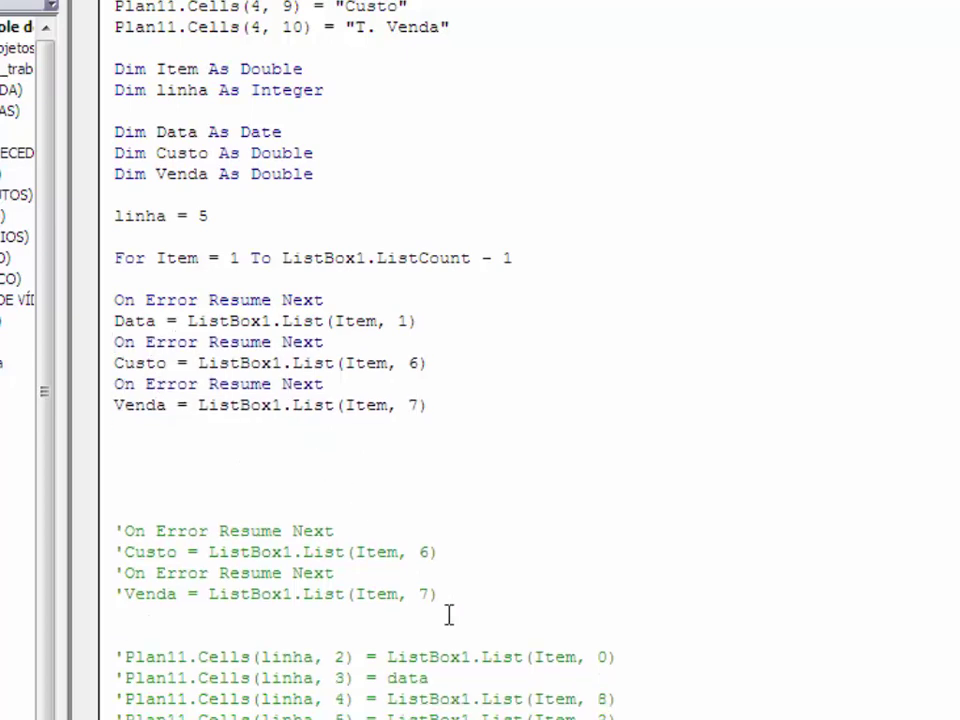
Step: Replace the commented Custo/Venda lines with Plan11.Cells(linha, 2) = ListBox1.List(Item, 0)
{"action": "left_click_drag", "start_coordinate": [448, 598], "coordinate": [118, 446]}
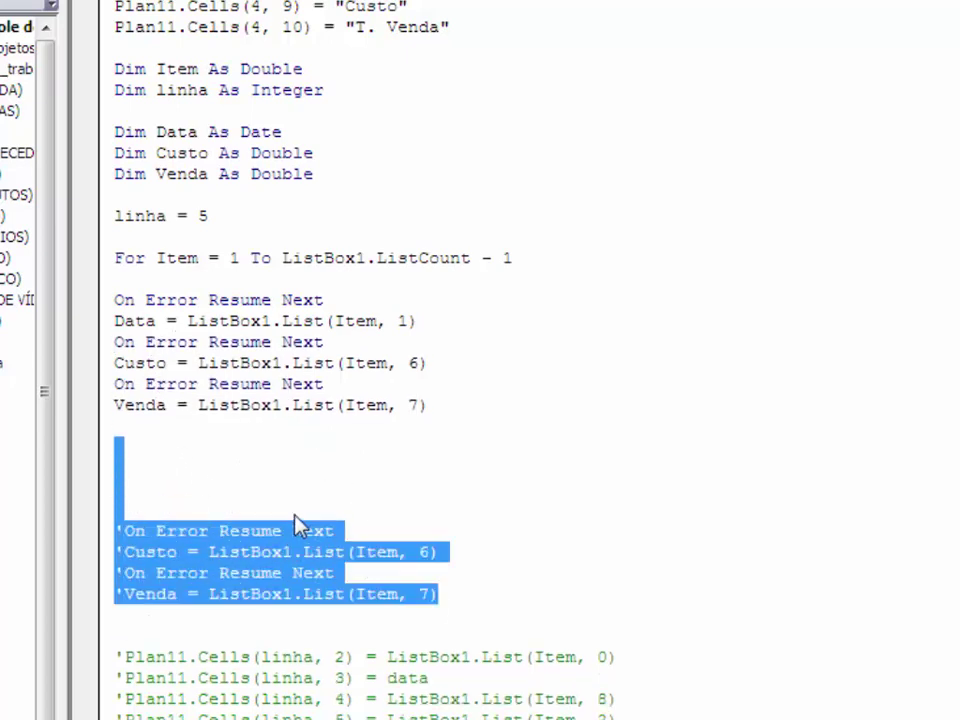
{"action": "key", "text": "Delete"}
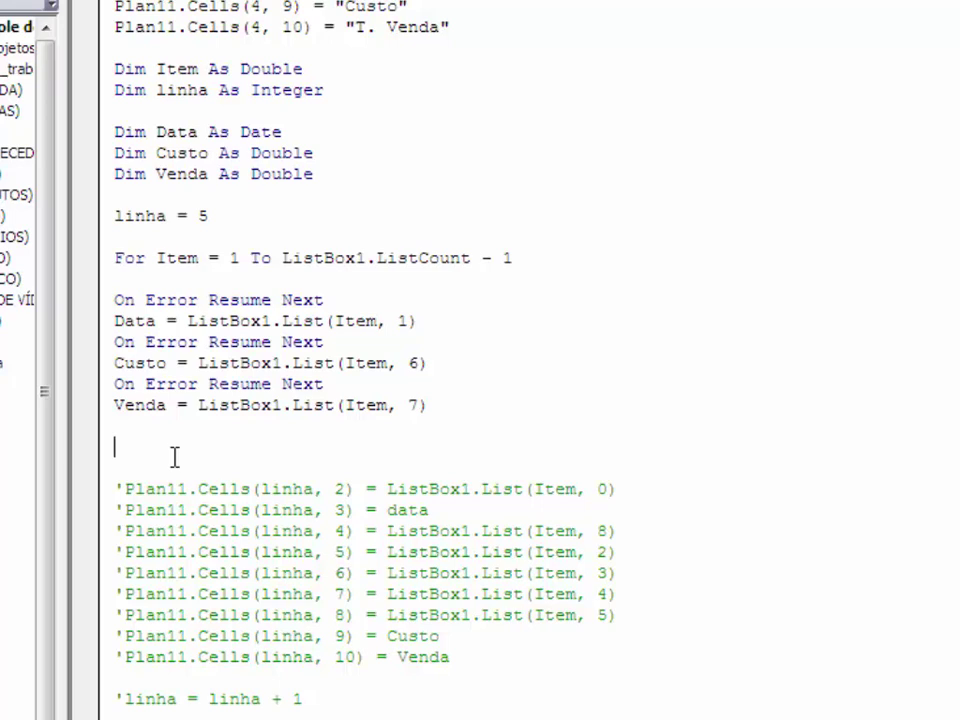
{"action": "type", "text": "Plan11"}
{"action": "type", "text": ".cel "}
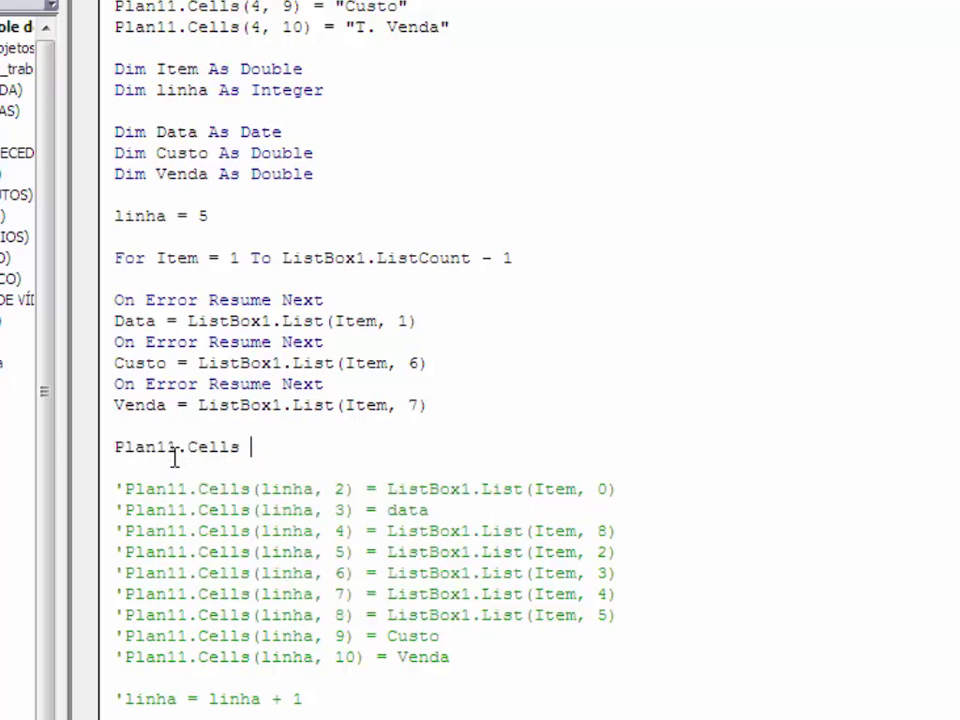
{"action": "type", "text": "("}
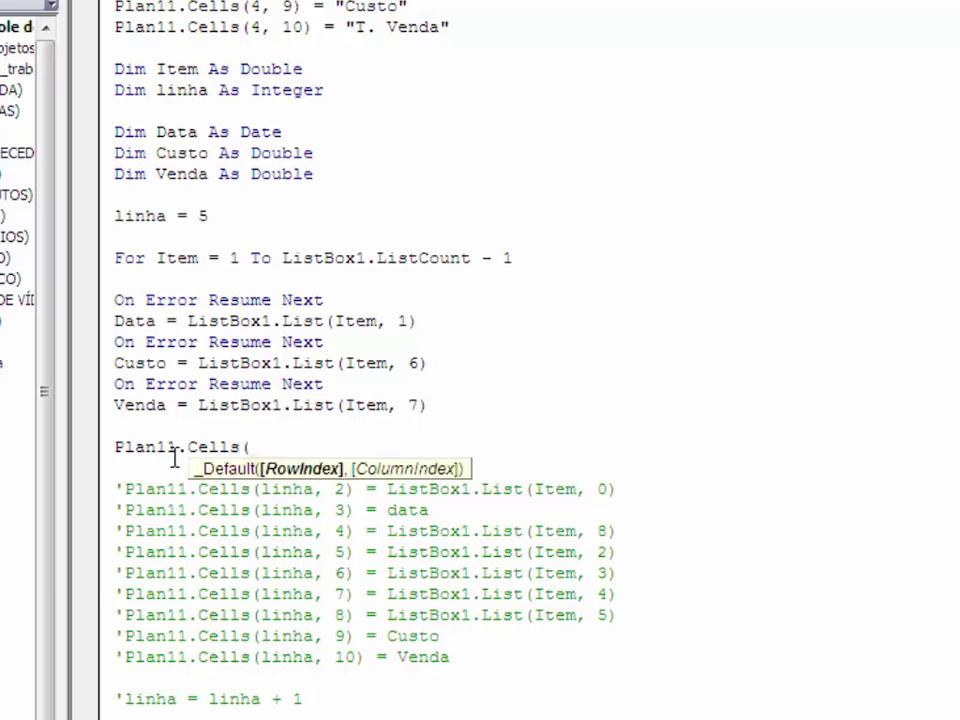
{"action": "type", "text": "linha"}
{"action": "type", "text": ","}
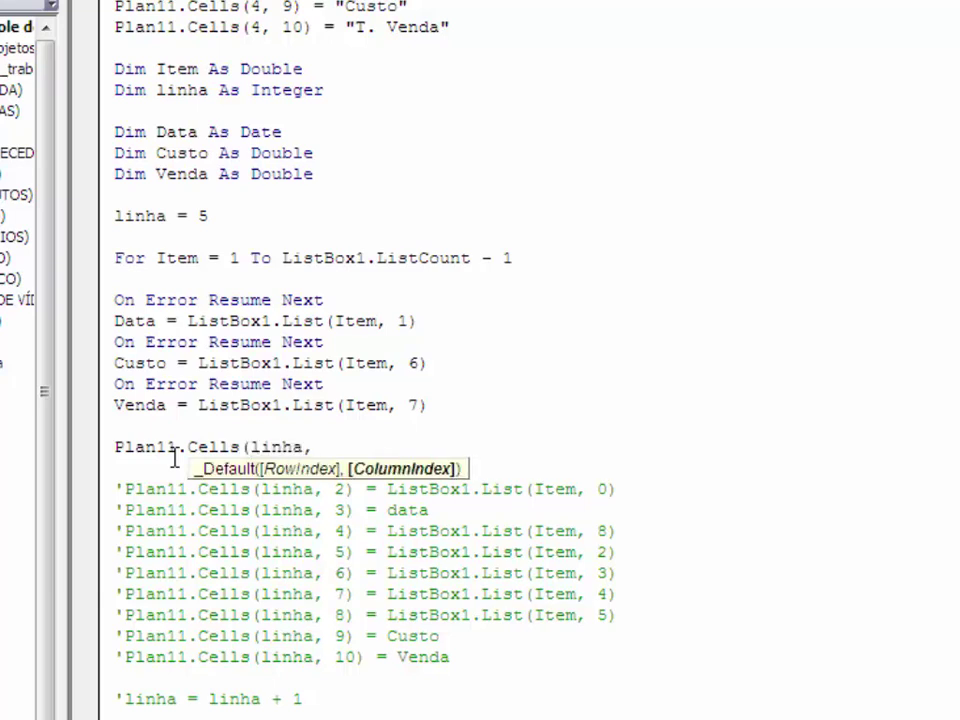
{"action": "type", "text": "2"}
{"action": "type", "text": ") = "}
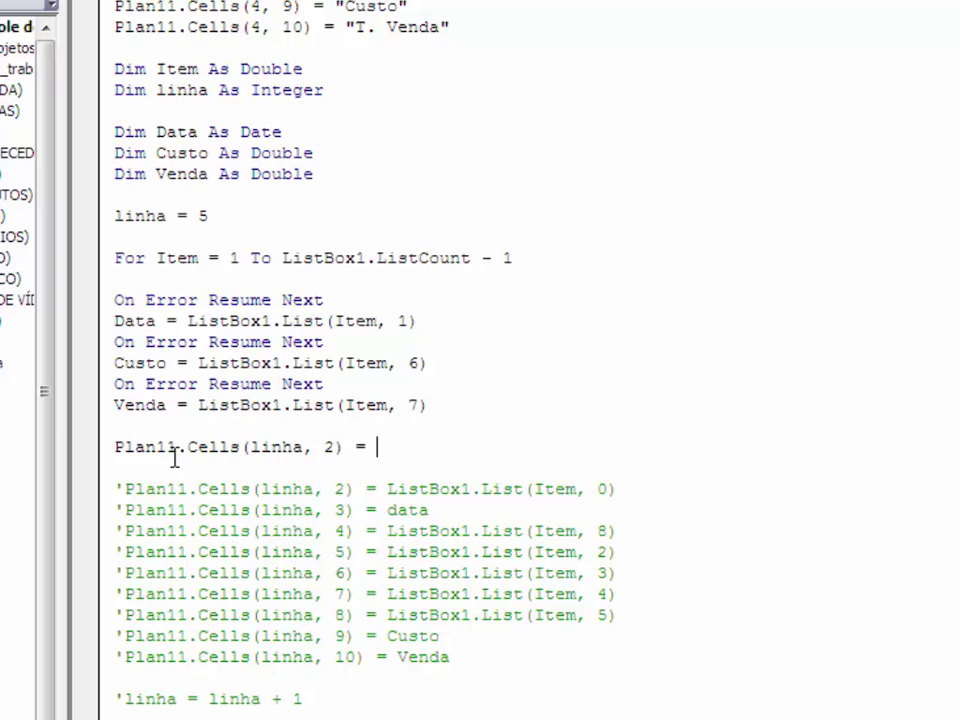
{"action": "type", "text": "Listbox1"}
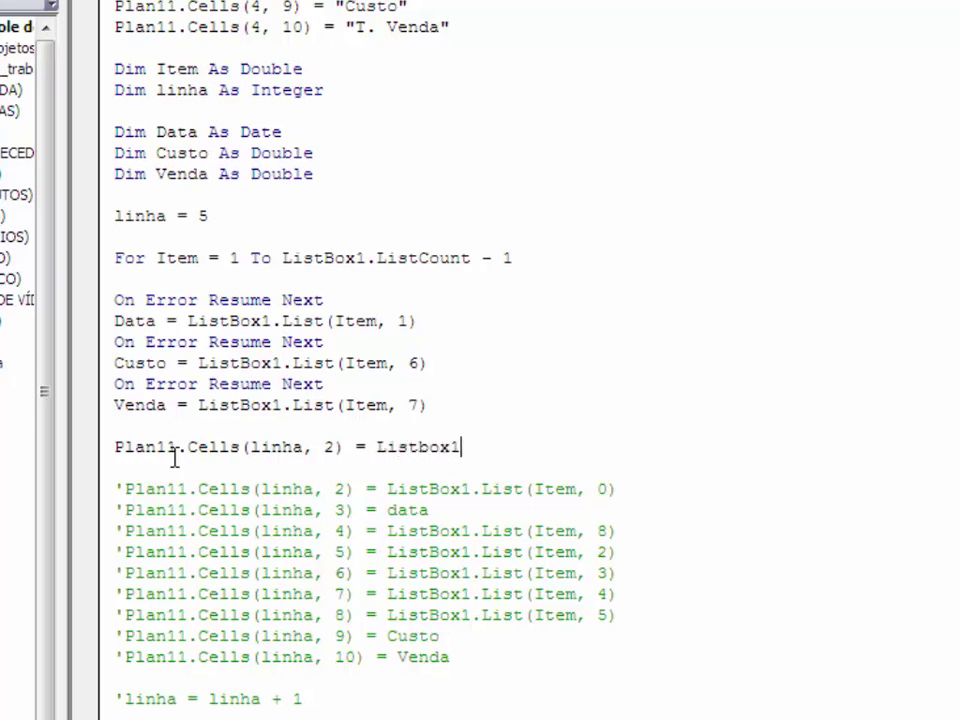
{"action": "type", "text": ".lis"}
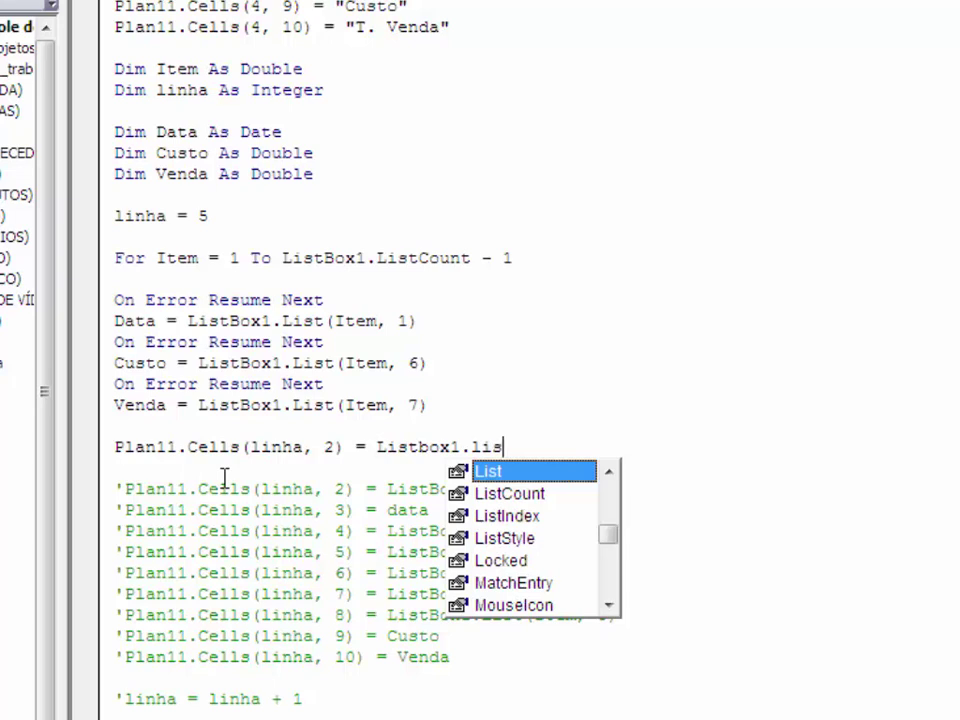
{"action": "type", "text": "ti"}
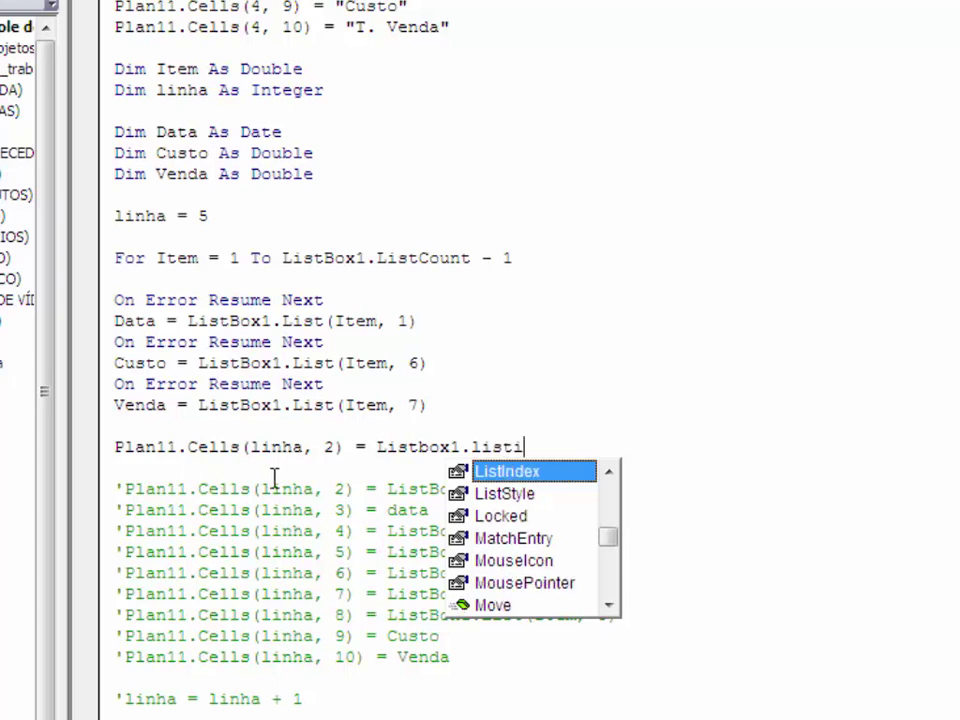
{"action": "left_click", "coordinate": [557, 364]}
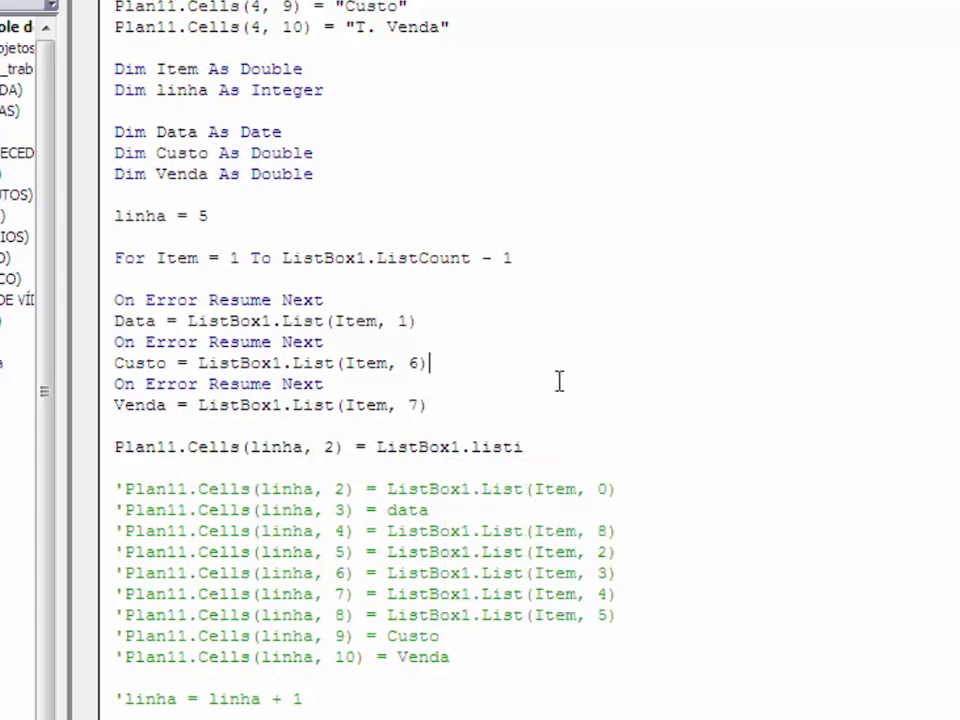
{"action": "left_click", "coordinate": [530, 447]}
{"action": "key", "text": "BackSpace"}
{"action": "type", "text": "t("}
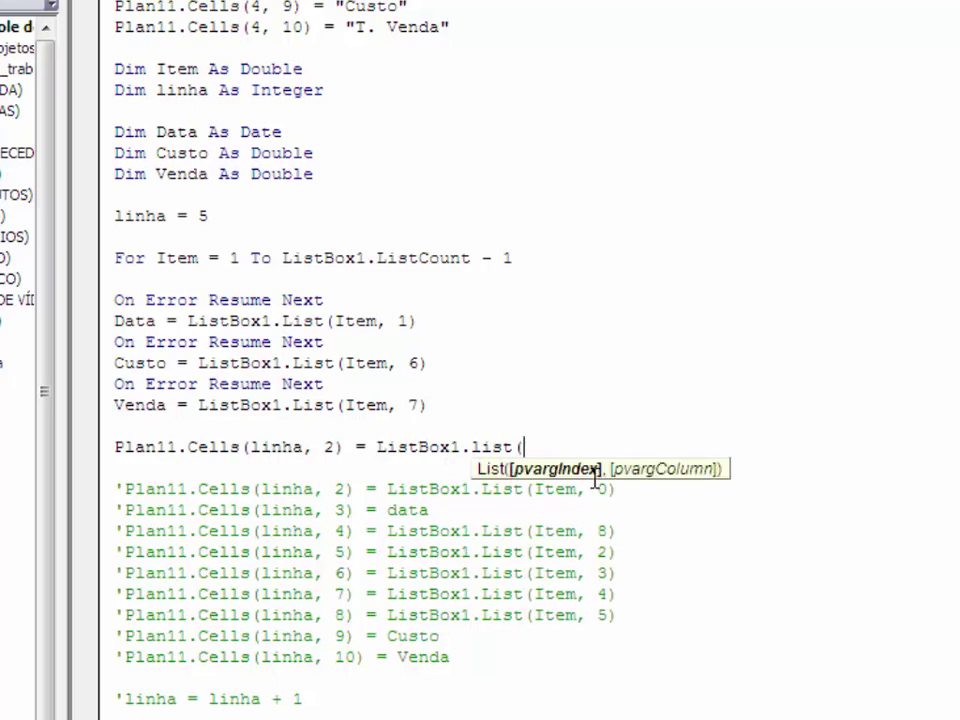
{"action": "type", "text": "Item"}
{"action": "type", "text": ", "}
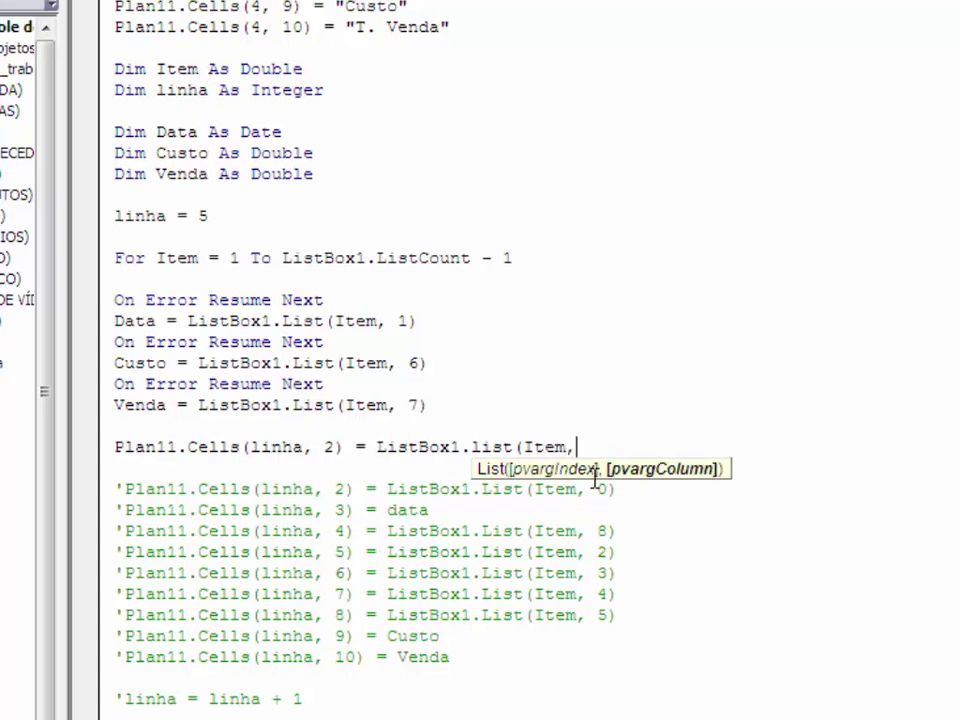
{"action": "type", "text": "0)"}
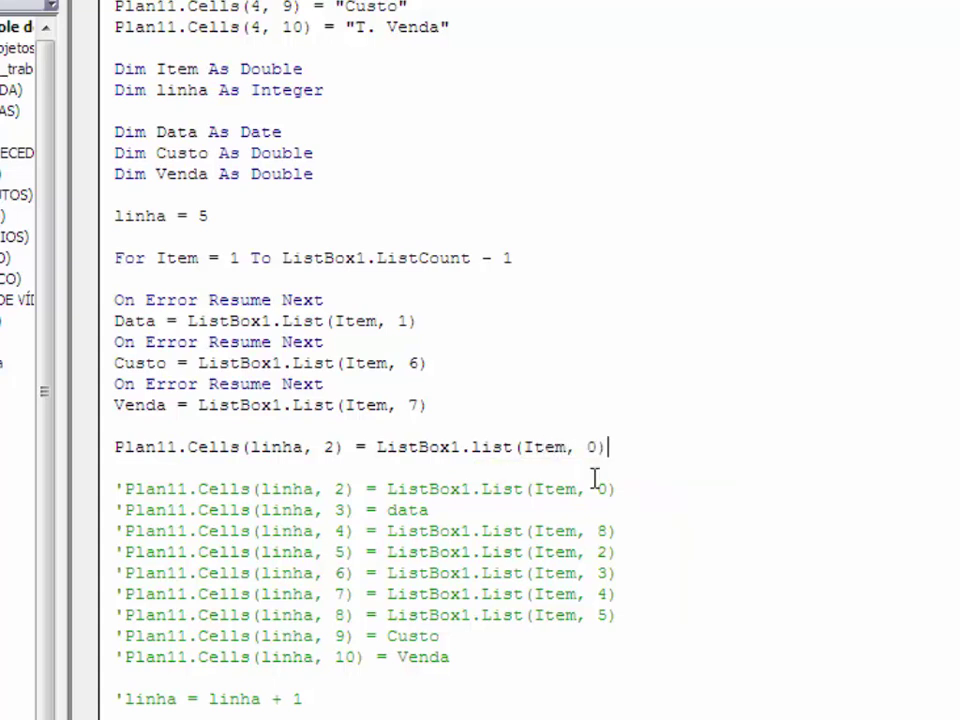
{"action": "key", "text": "Return"}
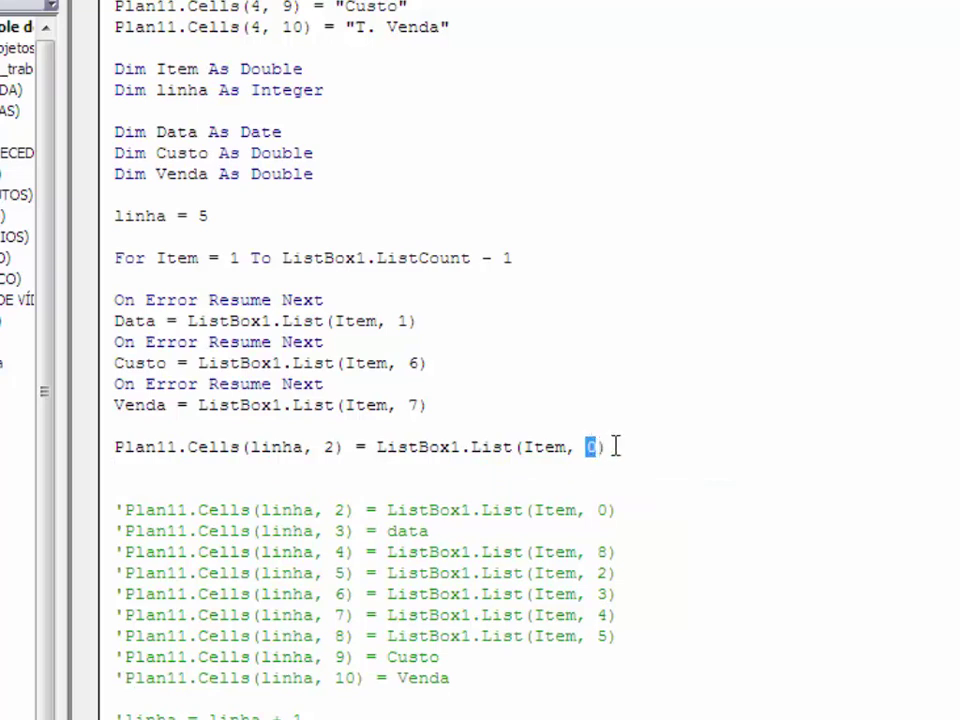
Step: Add a copied Cells line writing Data to column 3 in the export loop
{"action": "left_click_drag", "start_coordinate": [617, 447], "coordinate": [118, 447]}
{"action": "left_click", "coordinate": [134, 468]}
{"action": "left_click_drag", "start_coordinate": [608, 447], "coordinate": [377, 448]}
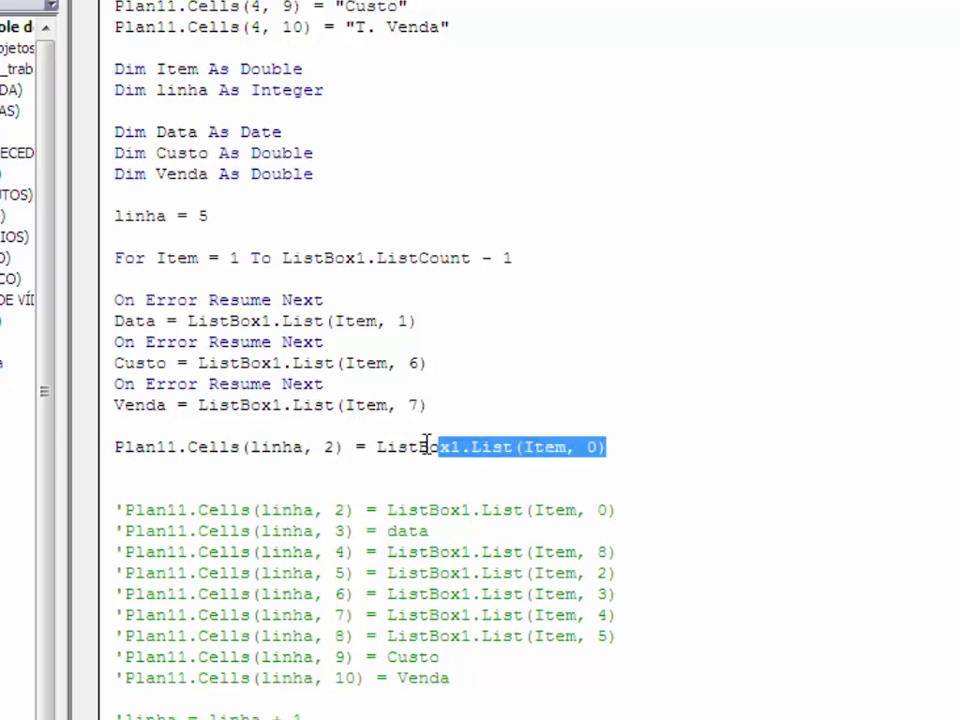
{"action": "left_click", "coordinate": [232, 476]}
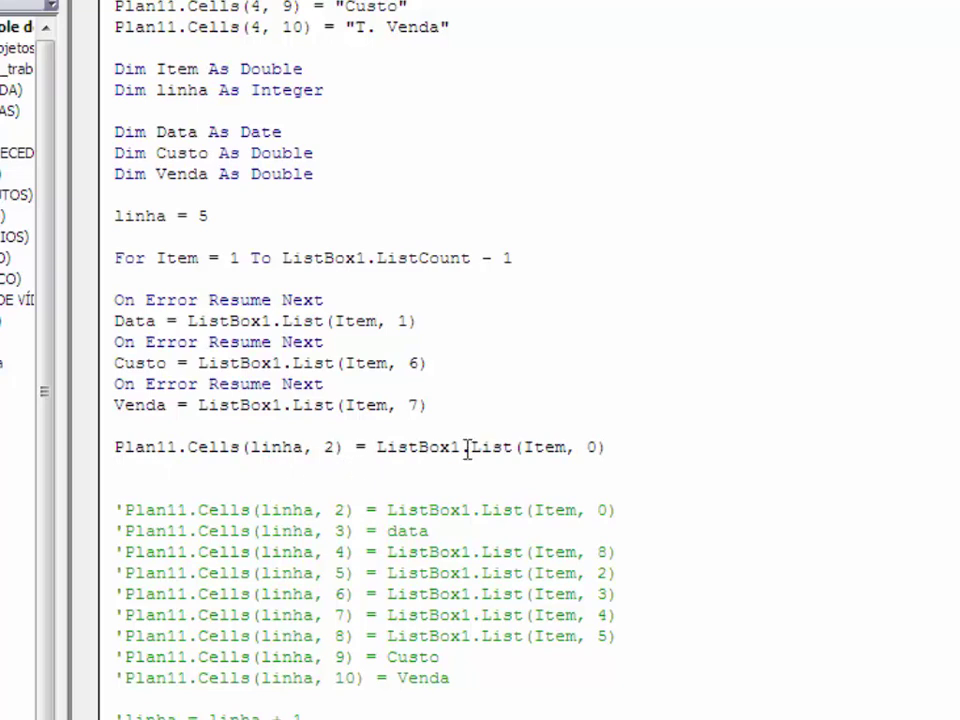
{"action": "left_click_drag", "start_coordinate": [609, 447], "coordinate": [70, 447]}
{"action": "key", "text": "ctrl+c"}
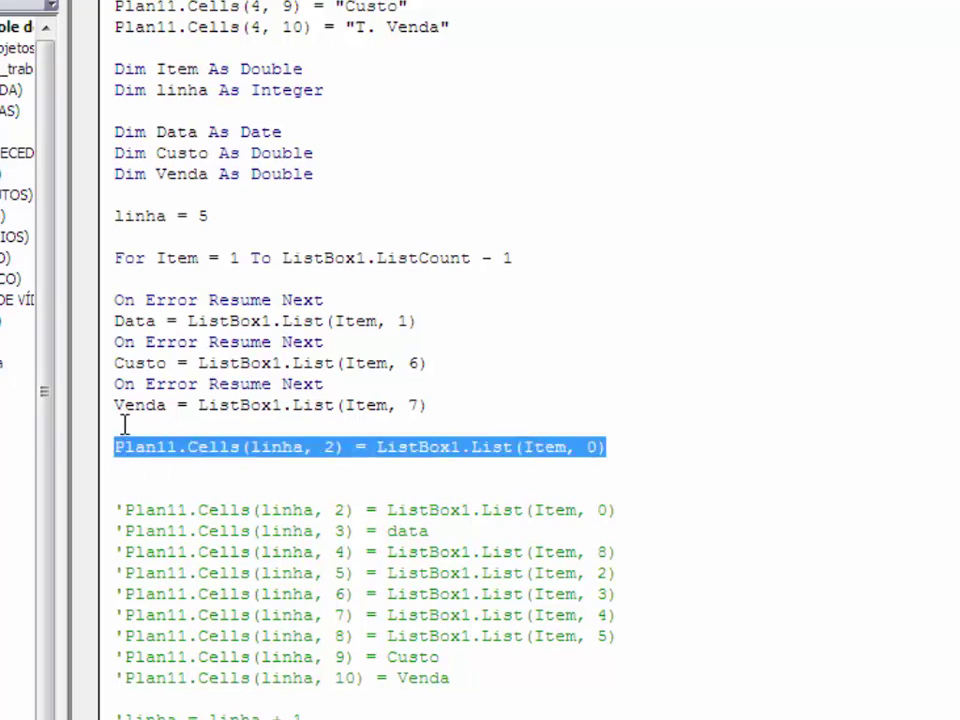
{"action": "left_click", "coordinate": [133, 462]}
{"action": "key", "text": "ctrl+v"}
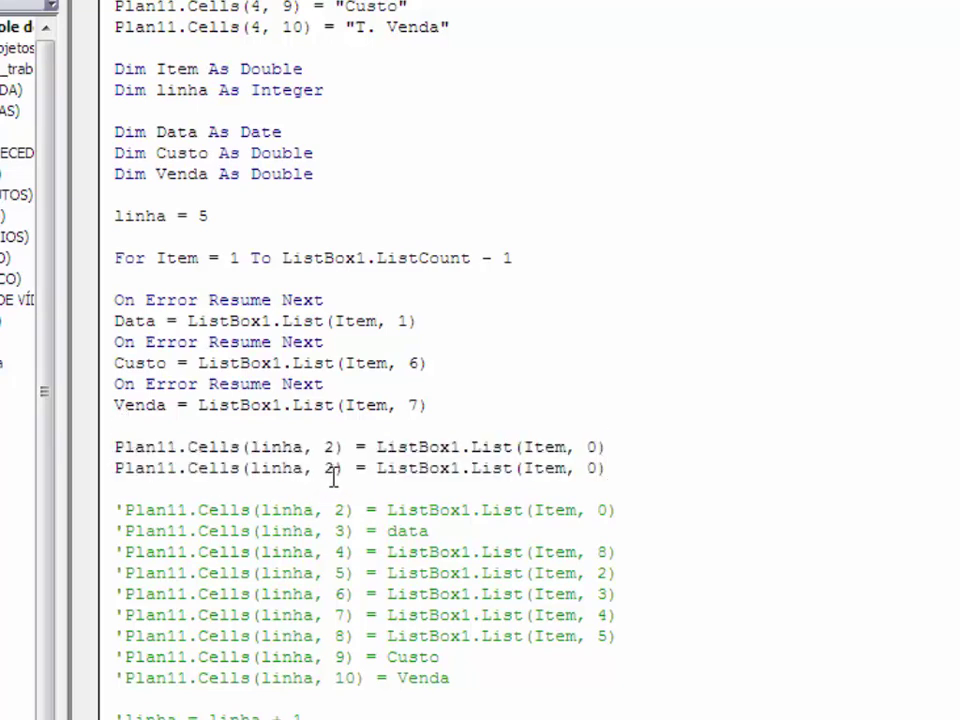
{"action": "left_click", "coordinate": [335, 472]}
{"action": "key", "text": "BackSpace"}
{"action": "type", "text": "3"}
{"action": "left_click_drag", "start_coordinate": [606, 468], "coordinate": [375, 470]}
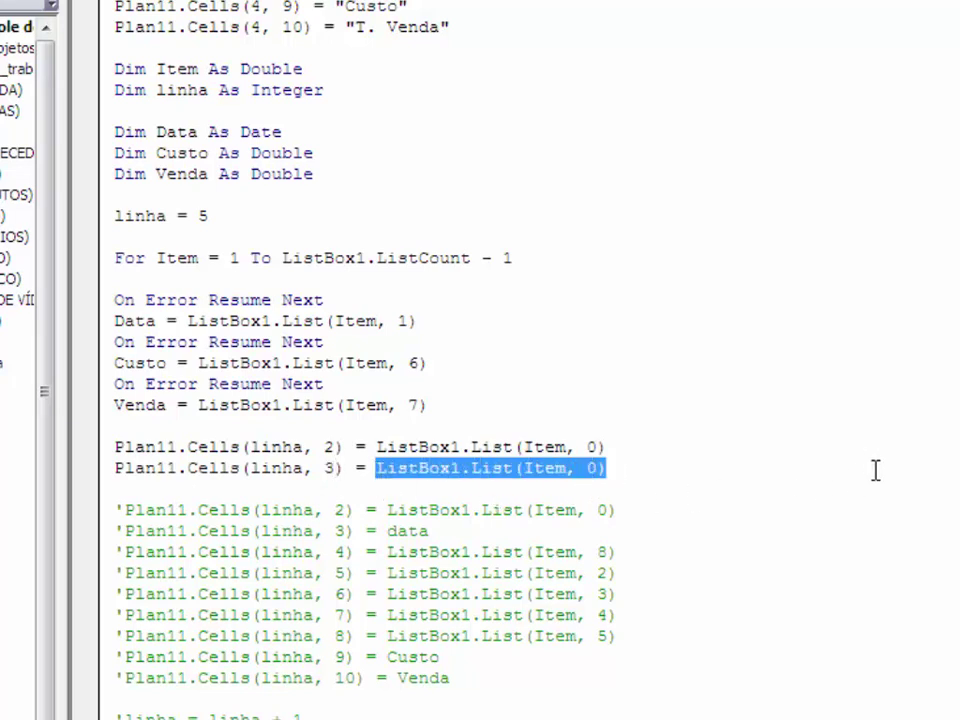
{"action": "type", "text": "Data"}
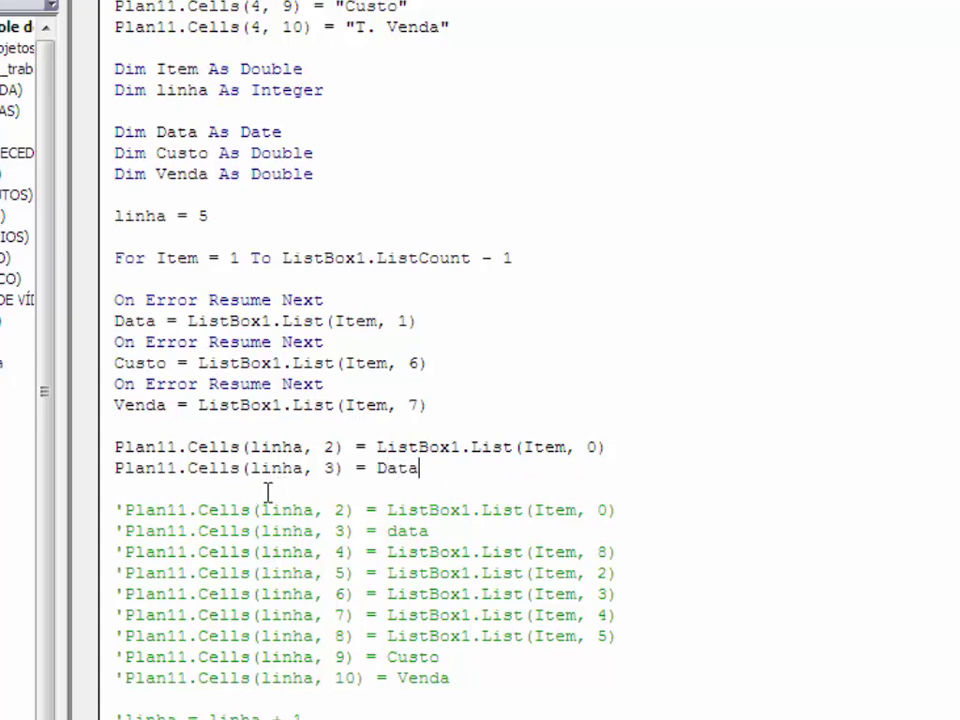
Step: Delete the two old commented lines and add a line writing ListBox1.List(Item, 8) to column 4
{"action": "left_click", "coordinate": [268, 490]}
{"action": "left_click_drag", "start_coordinate": [452, 533], "coordinate": [116, 508]}
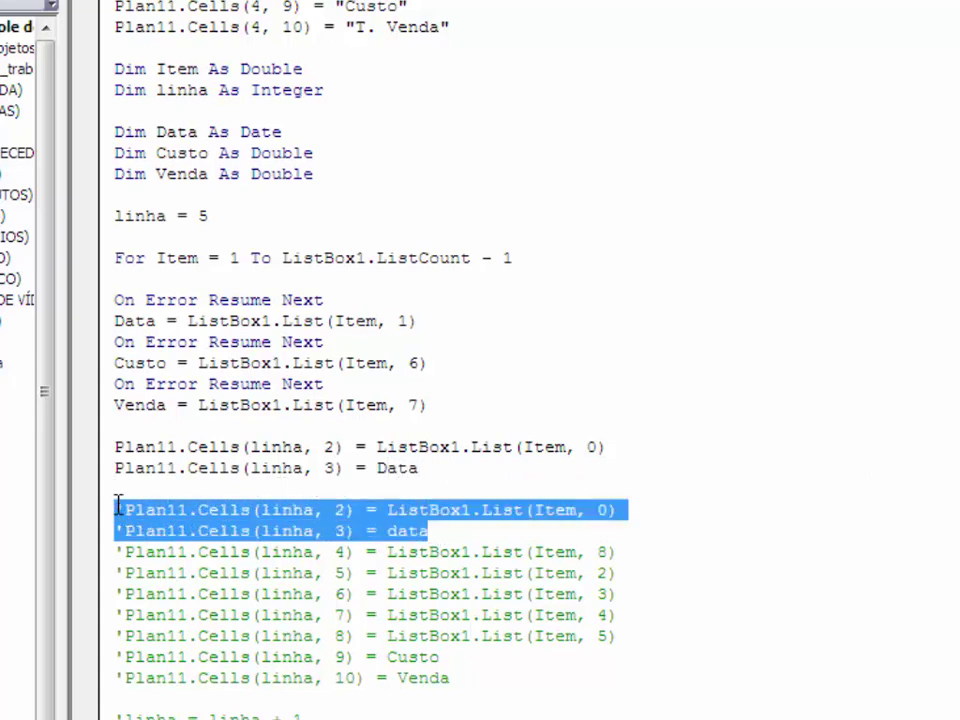
{"action": "key", "text": "Delete"}
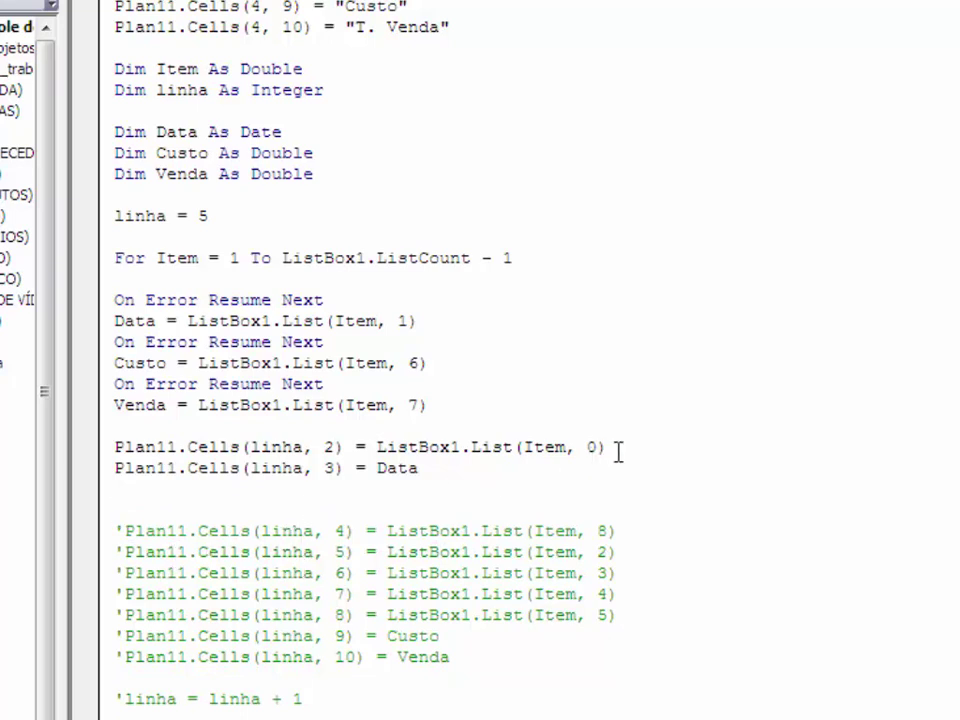
{"action": "left_click_drag", "start_coordinate": [610, 447], "coordinate": [110, 447]}
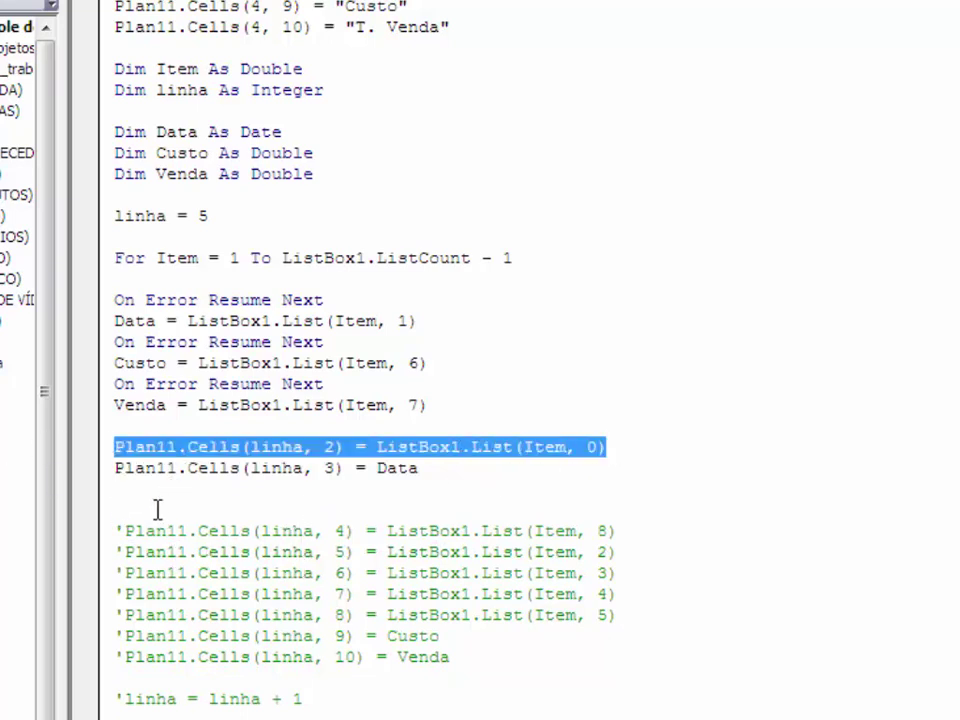
{"action": "left_click", "coordinate": [141, 490]}
{"action": "key", "text": "ctrl+v"}
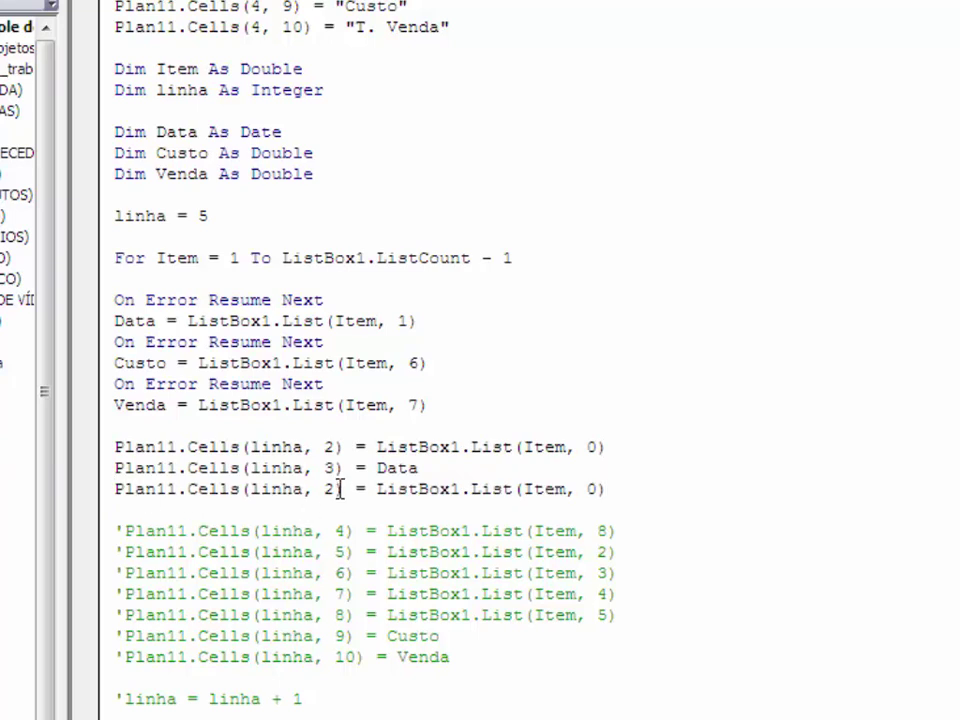
{"action": "left_click", "coordinate": [337, 489]}
{"action": "key", "text": "BackSpace"}
{"action": "type", "text": "4"}
{"action": "left_click", "coordinate": [598, 490]}
{"action": "type", "text": "8"}
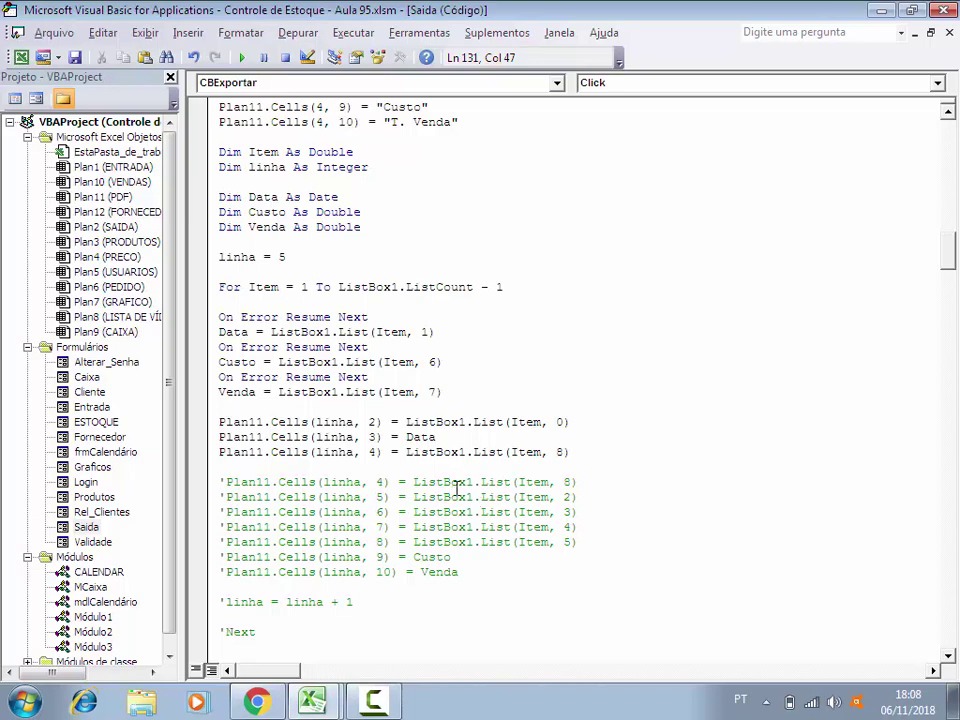
Step: Run the Saida UserForm, load the records with Carregar, and scroll the list sideways
{"action": "double_click", "coordinate": [90, 528]}
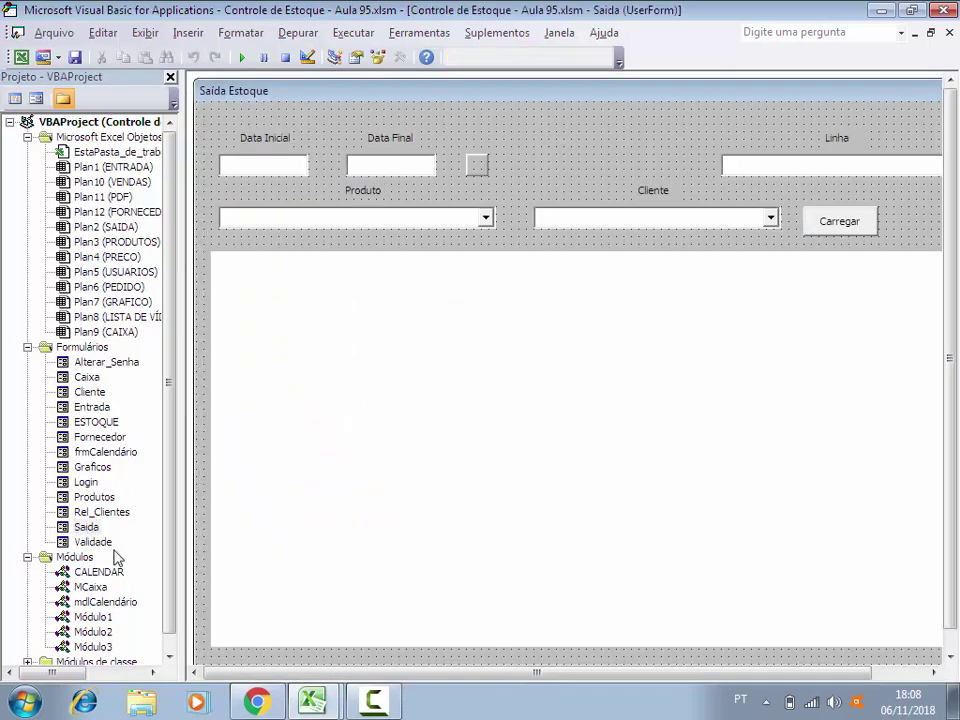
{"action": "left_click", "coordinate": [241, 58]}
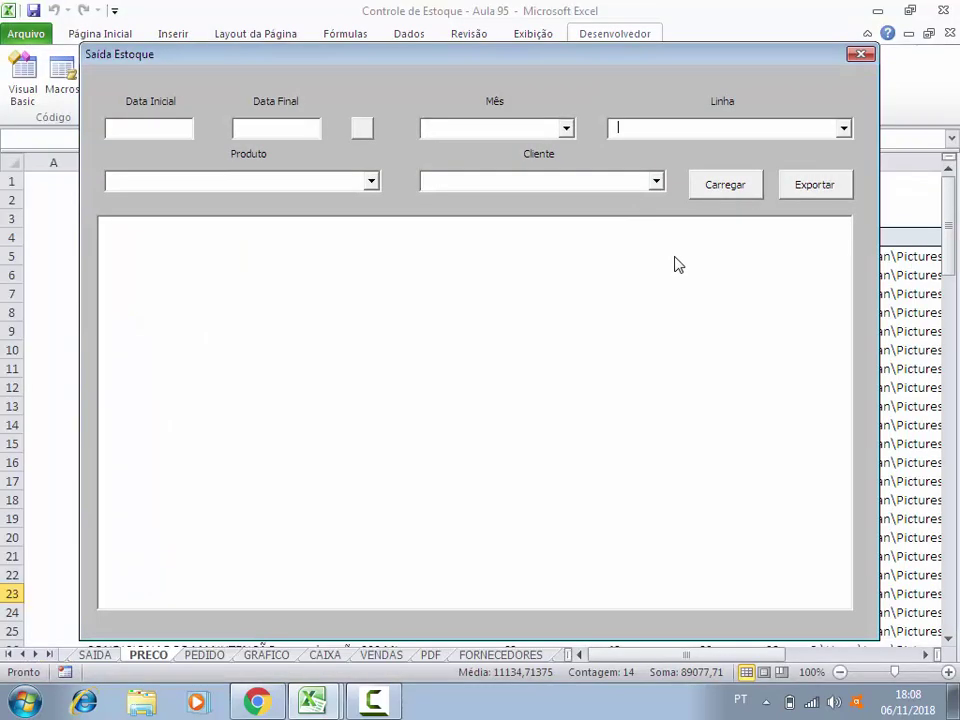
{"action": "left_click", "coordinate": [727, 187]}
{"action": "left_click_drag", "start_coordinate": [608, 602], "coordinate": [729, 602]}
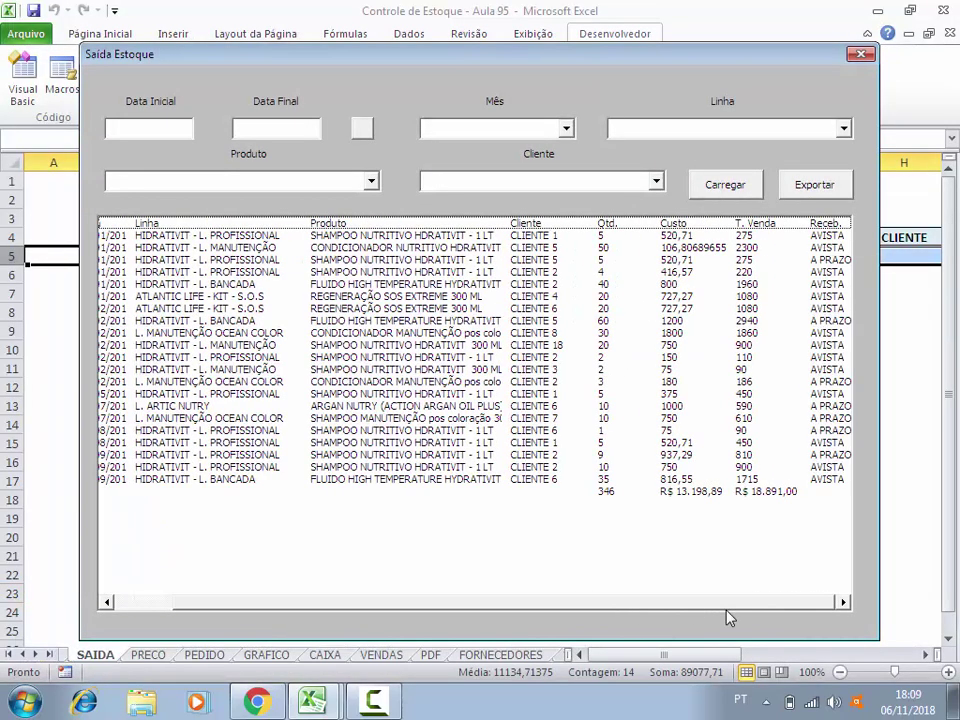
{"action": "left_click_drag", "start_coordinate": [814, 602], "coordinate": [740, 602]}
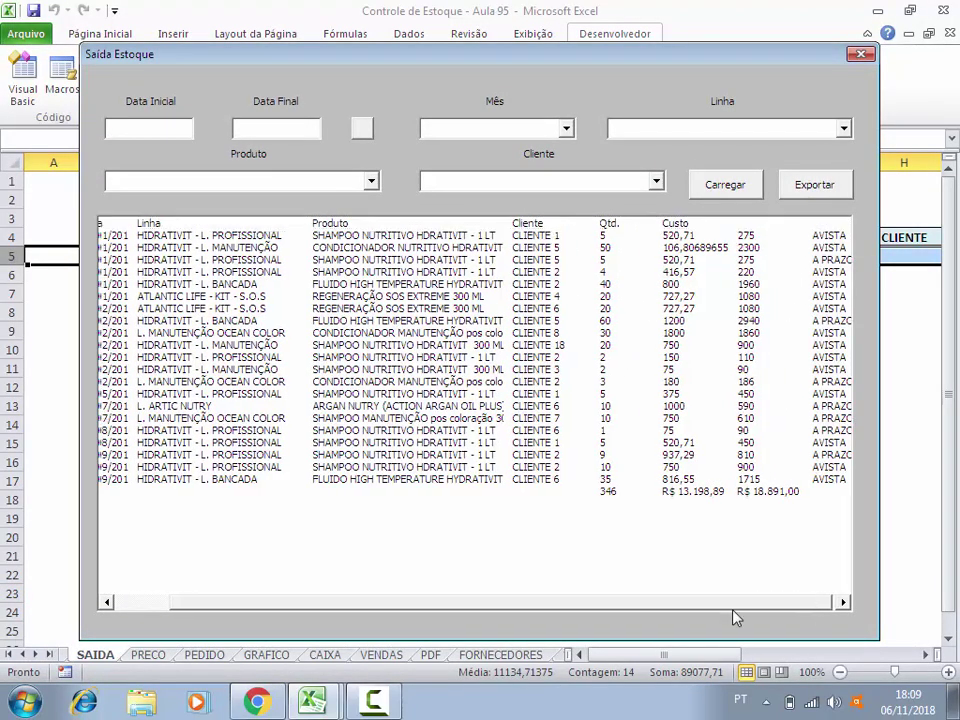
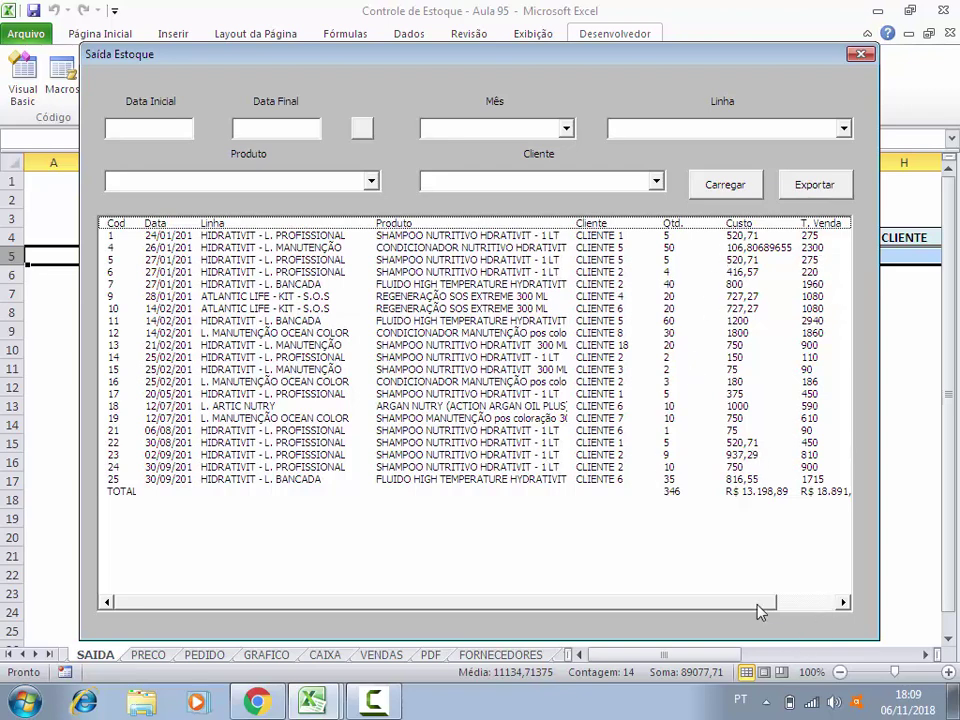
Step: Close the running Saída Estoque form to return to the Saida UserForm designer
{"action": "left_click_drag", "start_coordinate": [763, 604], "coordinate": [847, 608]}
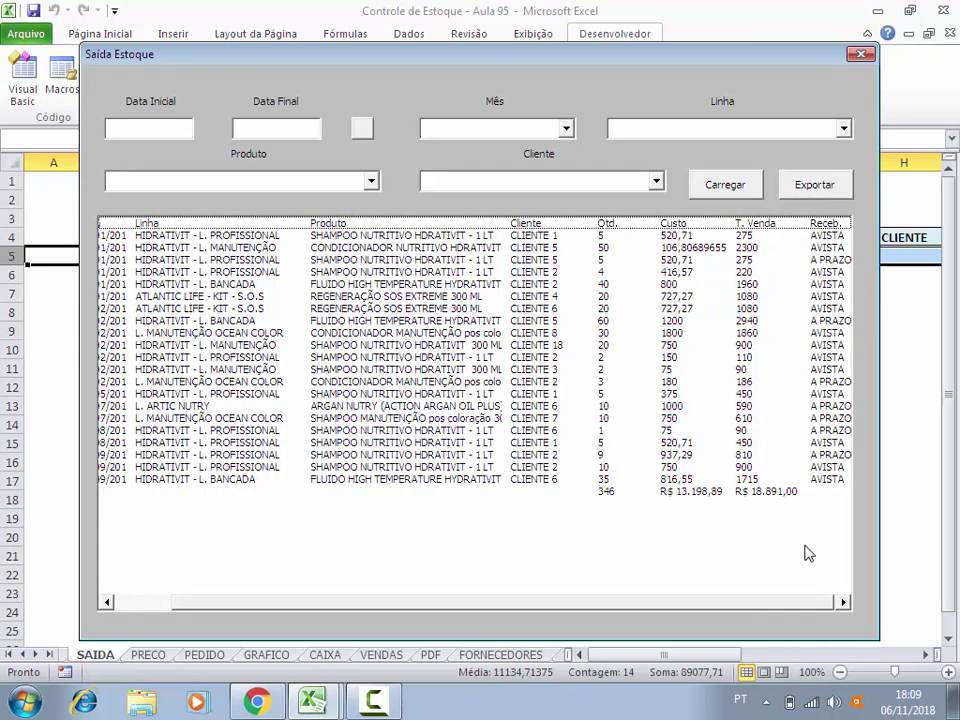
{"action": "left_click", "coordinate": [860, 55]}
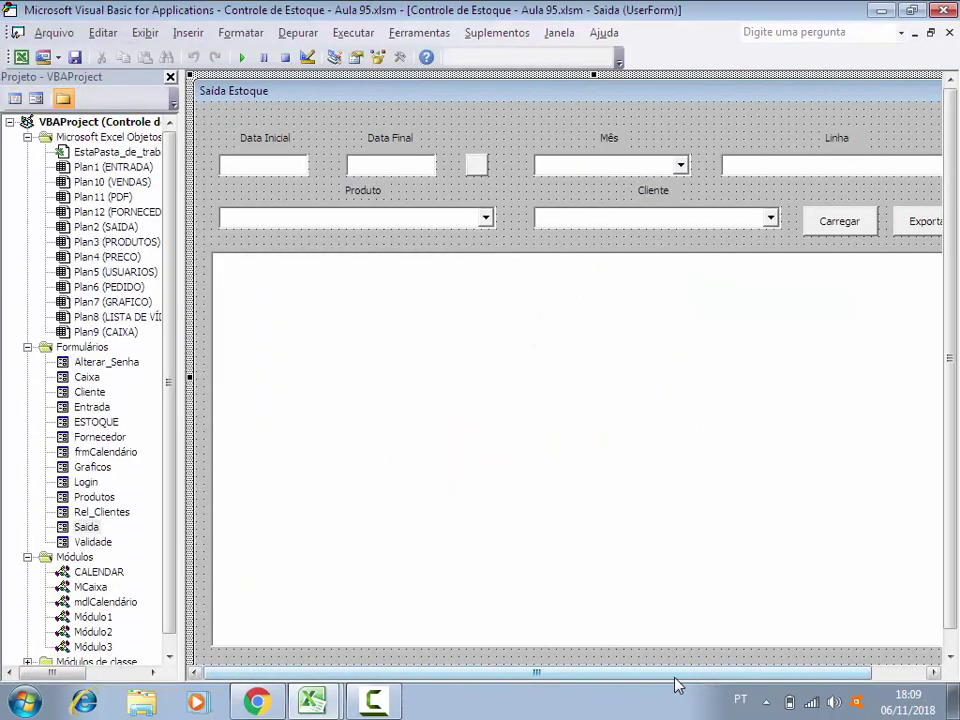
Step: Open the Exportar button's code and delete the old commented column-4 assignment line
{"action": "left_click_drag", "start_coordinate": [677, 673], "coordinate": [731, 673]}
{"action": "double_click", "coordinate": [872, 230]}
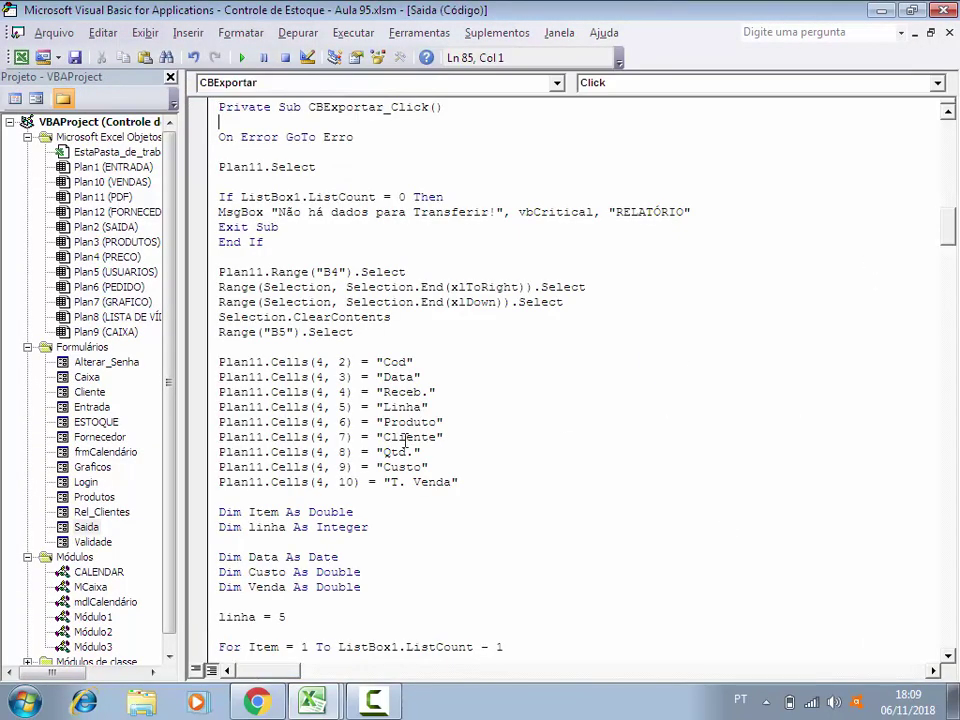
{"action": "scroll", "coordinate": [404, 527], "scroll_direction": "down", "scroll_amount": 5}
{"action": "scroll", "coordinate": [404, 527], "scroll_direction": "down", "scroll_amount": 2}
{"action": "left_click", "coordinate": [378, 500]}
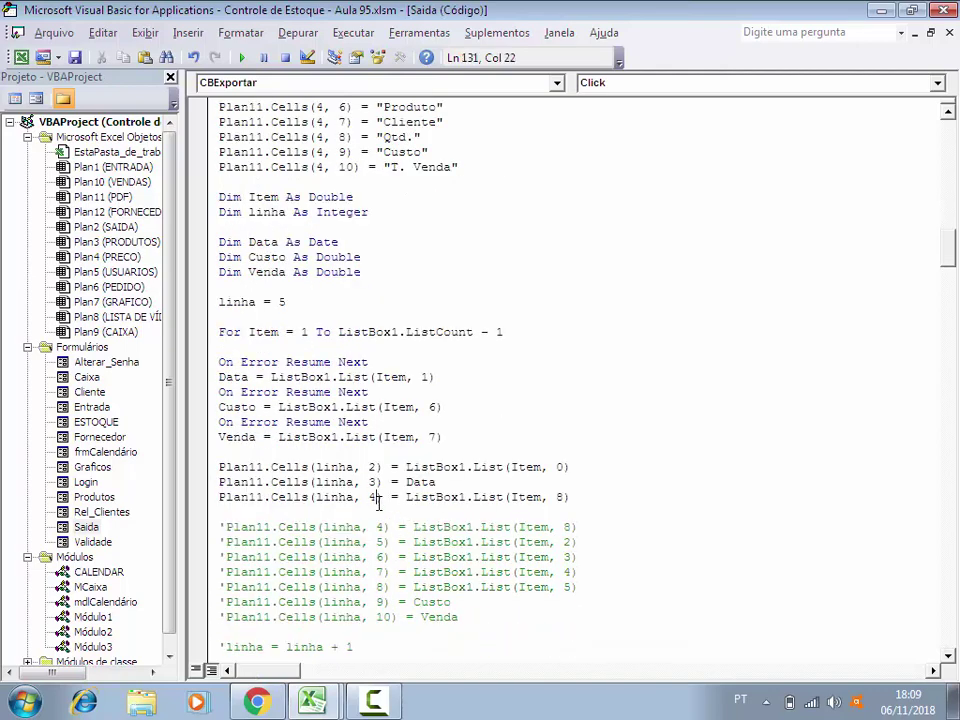
{"action": "double_click", "coordinate": [371, 497]}
{"action": "left_click_drag", "start_coordinate": [569, 497], "coordinate": [409, 497]}
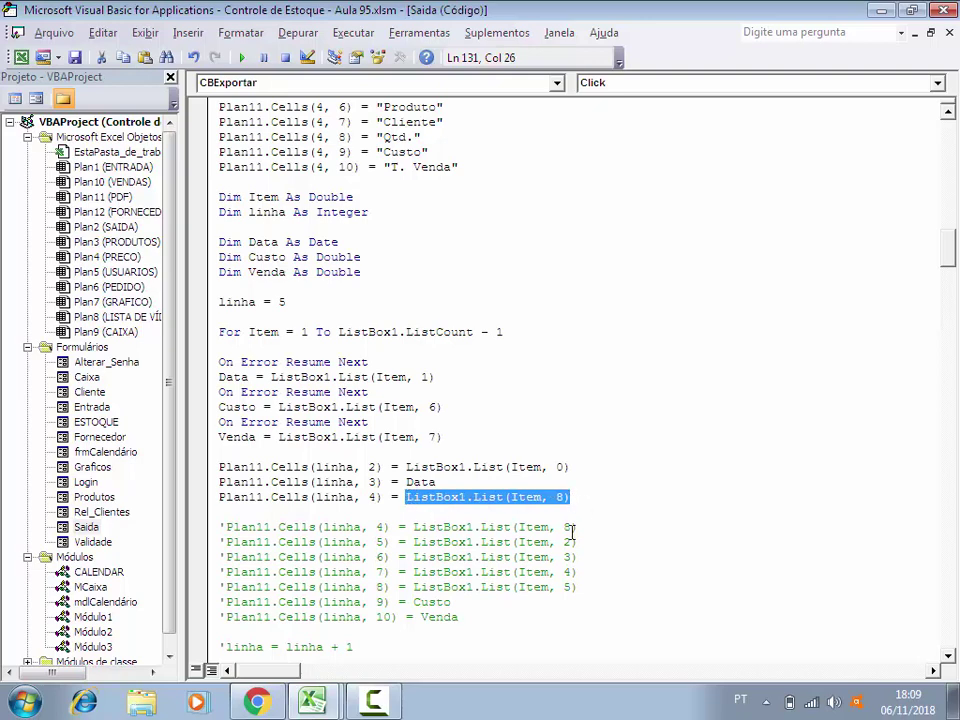
{"action": "left_click_drag", "start_coordinate": [578, 526], "coordinate": [212, 527]}
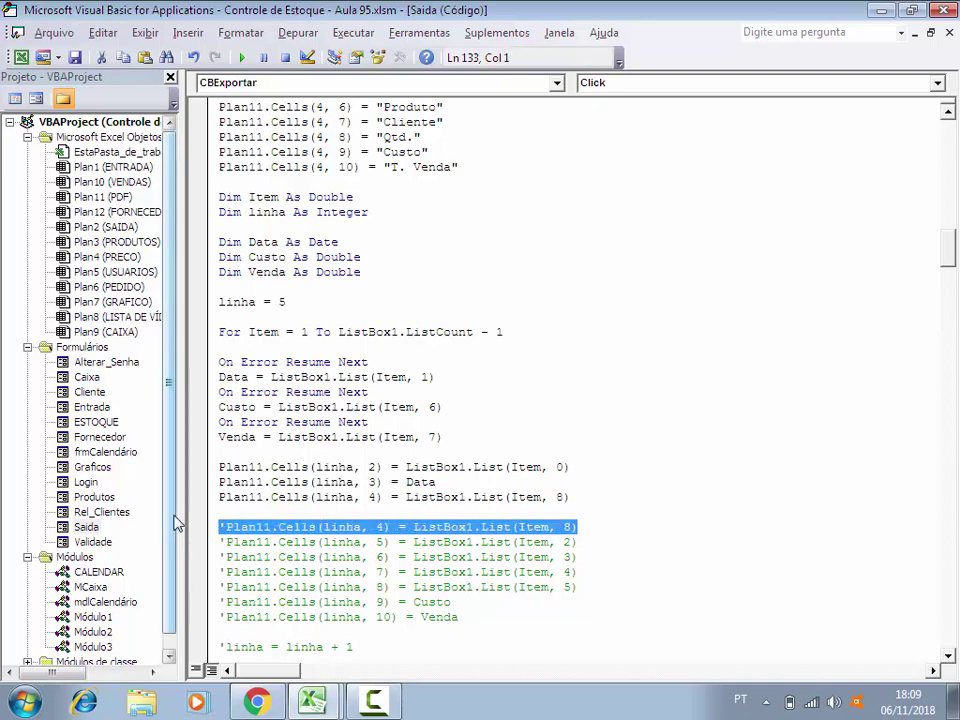
{"action": "key", "text": "Delete"}
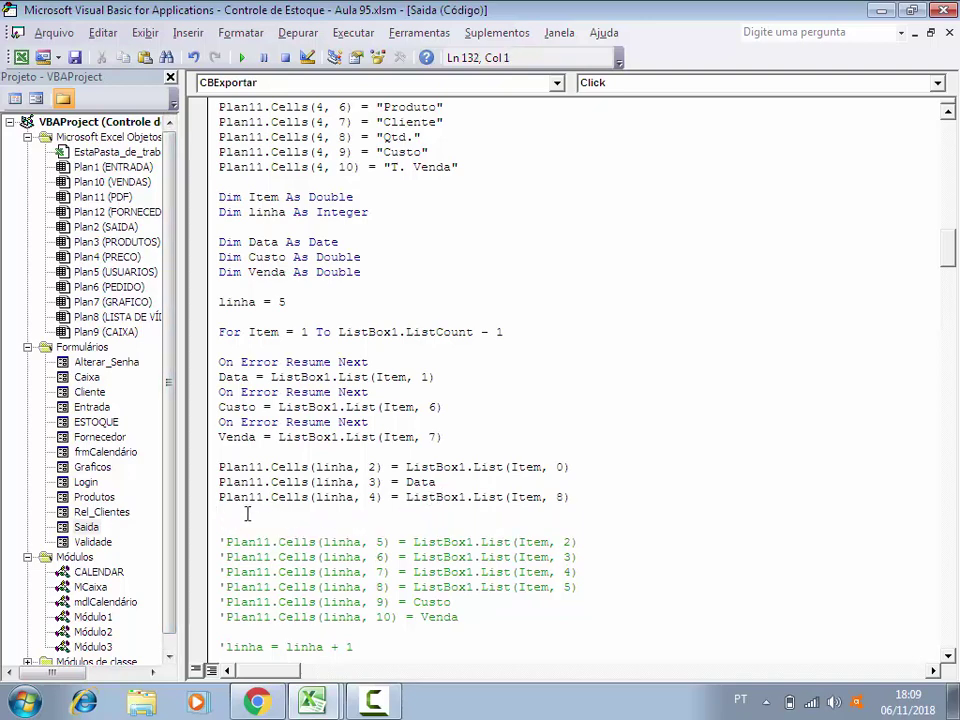
Step: Add the line Plan11.Cells(linha, 5) = ListBox1.List(Item, 2)
{"action": "type", "text": "Plan11.Cells(linha, 2) = ListBox1.List(Item, 0)"}
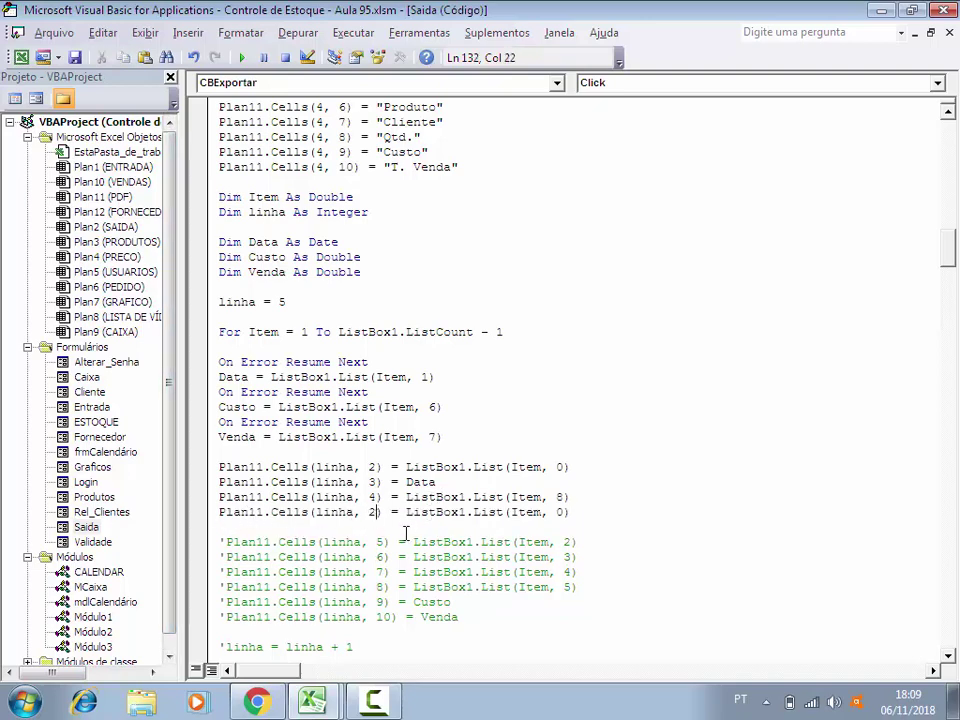
{"action": "key", "text": "BackSpace"}
{"action": "type", "text": "5"}
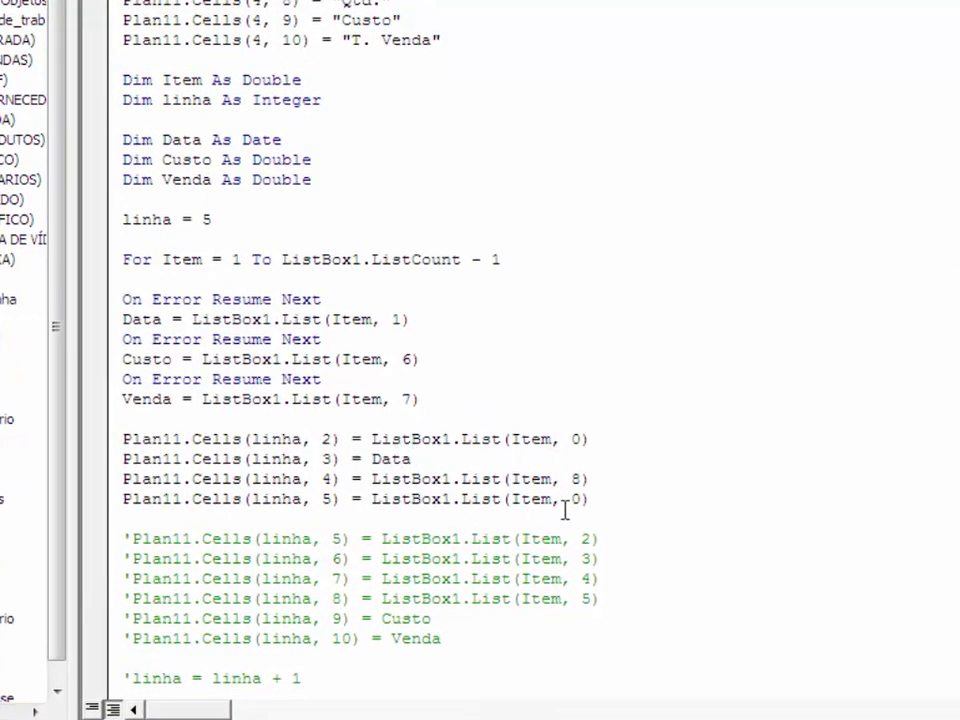
{"action": "left_click", "coordinate": [586, 504]}
{"action": "type", "text": "2"}
Step: Add Plan11.Cells(linha, 6) = ListBox1.List(Item, 3) below it
{"action": "left_click", "coordinate": [137, 517]}
{"action": "type", "text": "Plan11.Cells(linha, 2) = ListBox1.List(Item, 0)"}
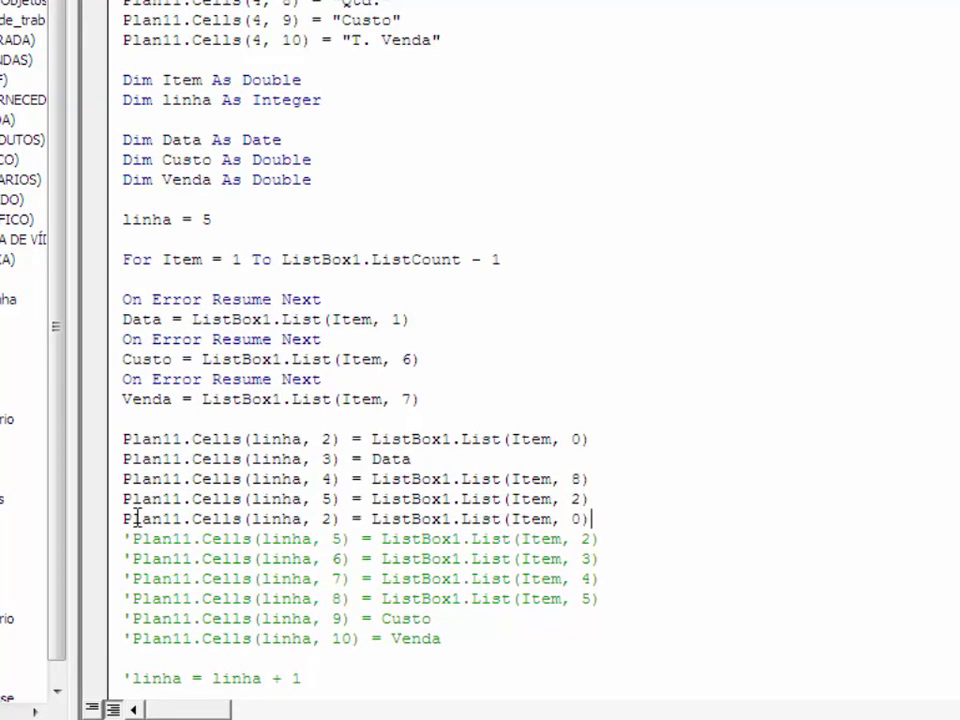
{"action": "key", "text": "Return"}
{"action": "key", "text": "Return"}
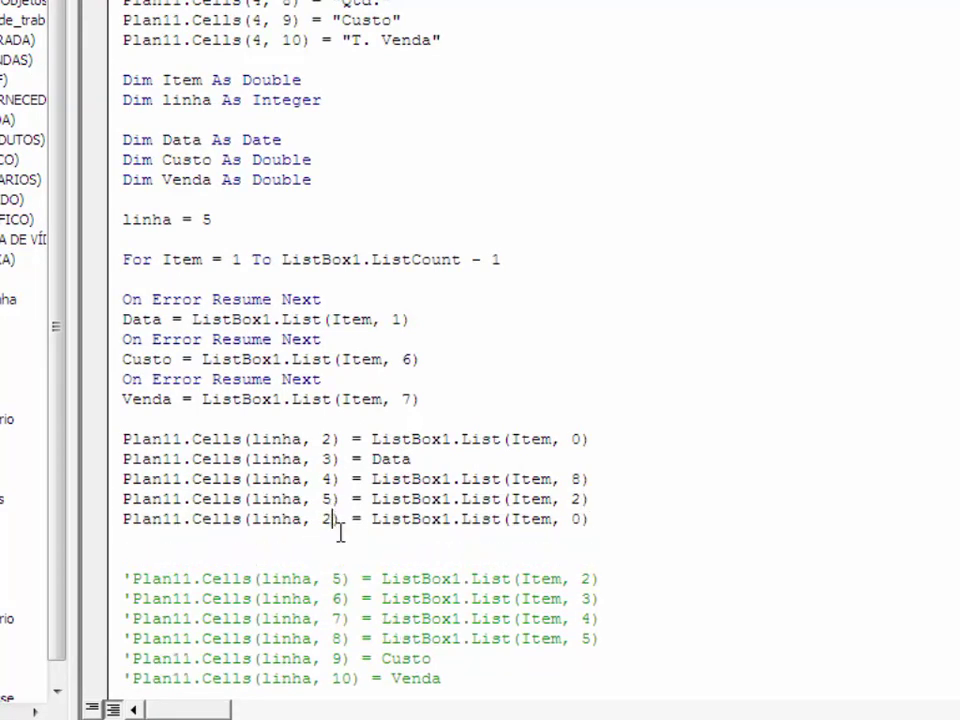
{"action": "key", "text": "BackSpace"}
{"action": "type", "text": "6"}
{"action": "left_click", "coordinate": [587, 519]}
{"action": "key", "text": "BackSpace"}
{"action": "type", "text": "3"}
Step: Add Plan11.Cells(linha, 7) = ListBox1.List(Item, 4) below it
{"action": "left_click", "coordinate": [157, 541]}
{"action": "type", "text": "Plan11.Cells(linha, 2) = ListBox1.List(Item, 0)"}
{"action": "left_click", "coordinate": [336, 540]}
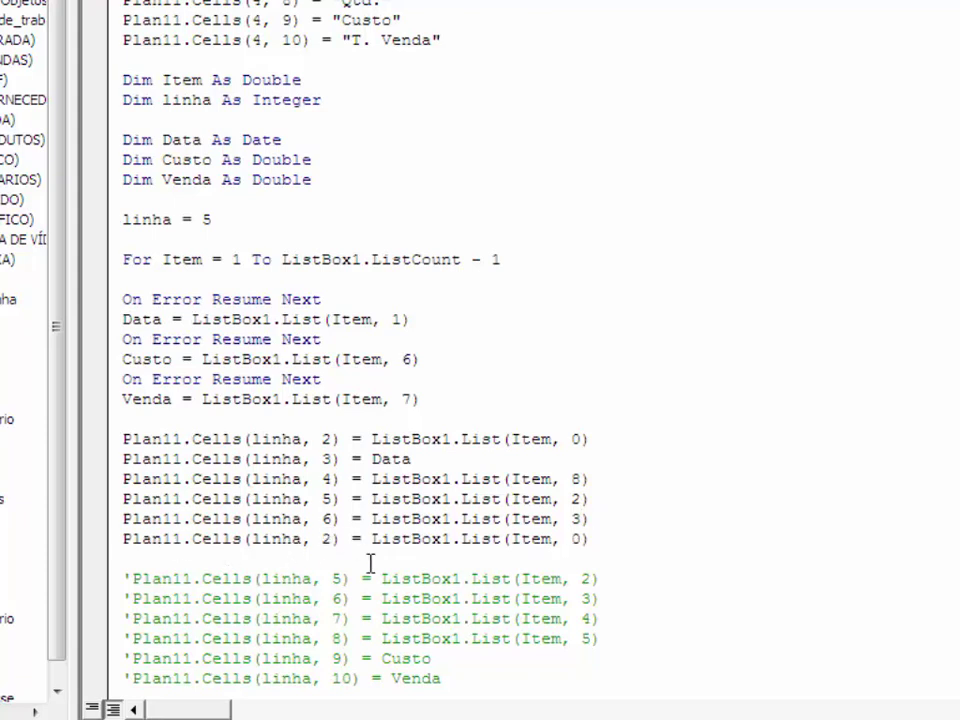
{"action": "key", "text": "BackSpace"}
{"action": "type", "text": "7"}
{"action": "left_click", "coordinate": [586, 540]}
{"action": "key", "text": "BackSpace"}
{"action": "type", "text": "4"}
Step: Add Plan11.Cells(linha, 8) = ListBox1.List(Item, 5) as the last column assignment
{"action": "left_click", "coordinate": [131, 556]}
{"action": "type", "text": "Plan11.Cells(linha, 2) = ListBox1.List(Item, 0)"}
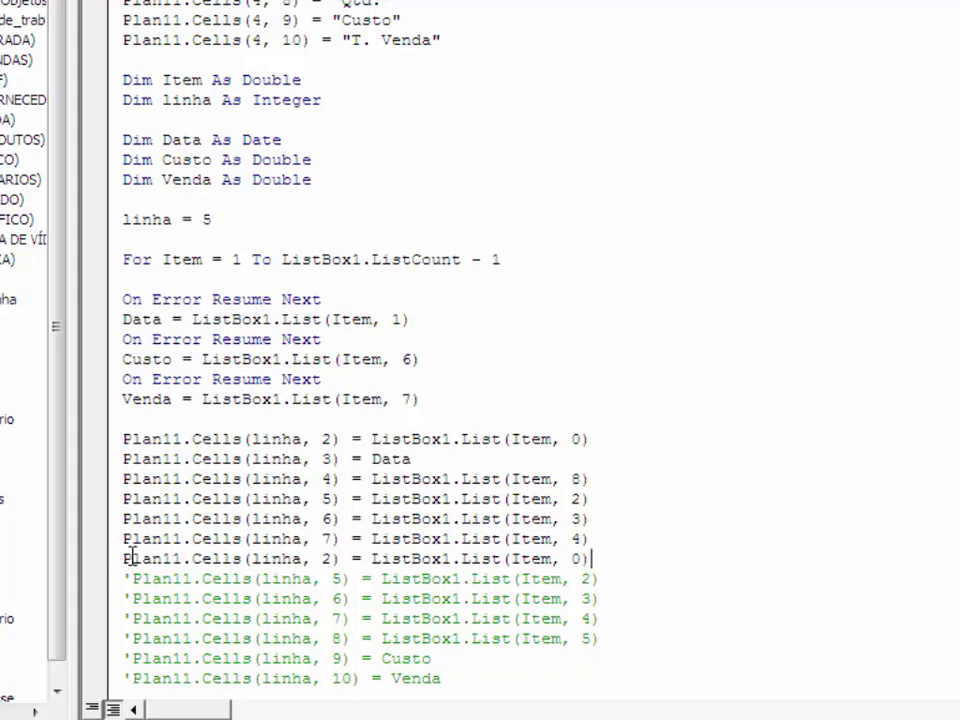
{"action": "key", "text": "Return"}
{"action": "key", "text": "Return"}
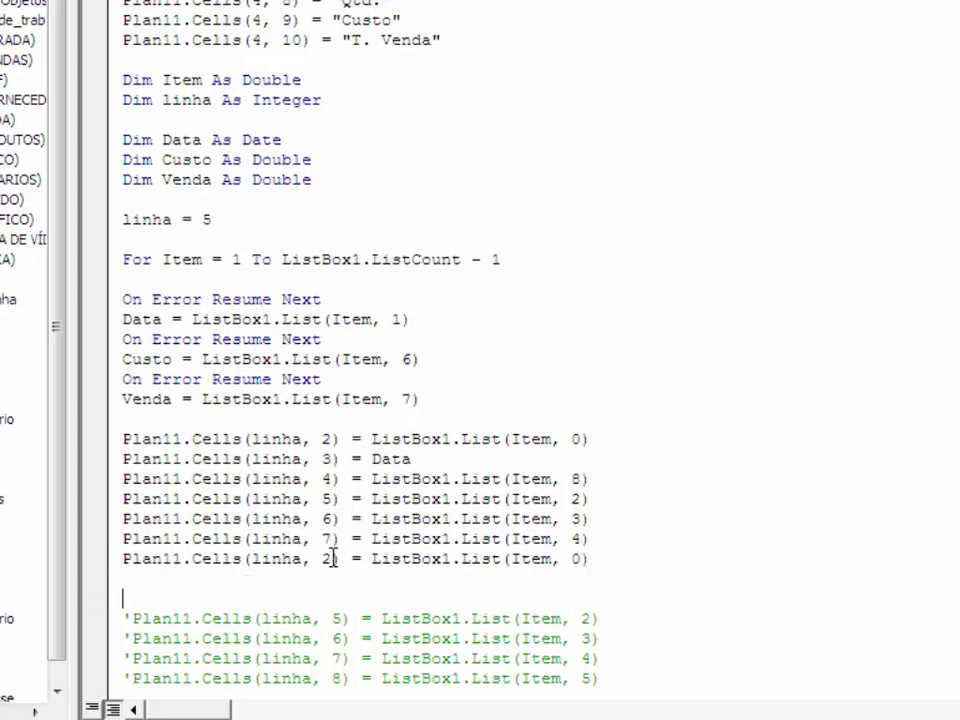
{"action": "left_click", "coordinate": [333, 558]}
{"action": "key", "text": "BackSpace"}
{"action": "type", "text": "8"}
{"action": "left_click", "coordinate": [582, 556]}
Step: Add a Plan11.Cells(linha, 9) = Custo line after the column 8 assignment
{"action": "scroll", "coordinate": [622, 580], "scroll_direction": "down", "scroll_amount": 3}
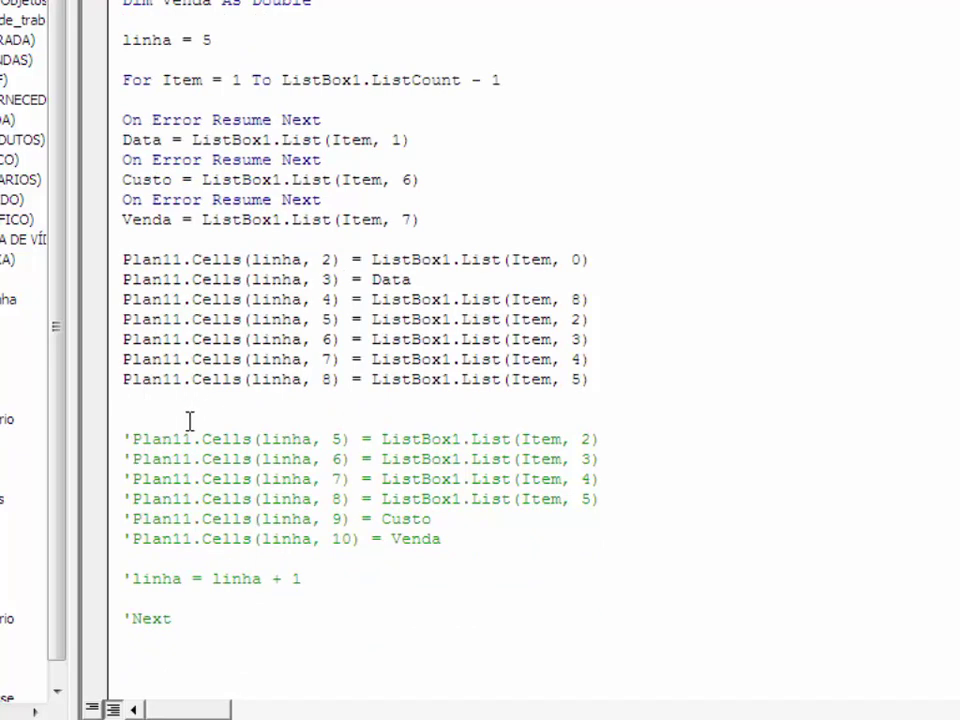
{"action": "type", "text": "Plan11.Cells(linha, 2) = ListBox1.List(Item, 0)"}
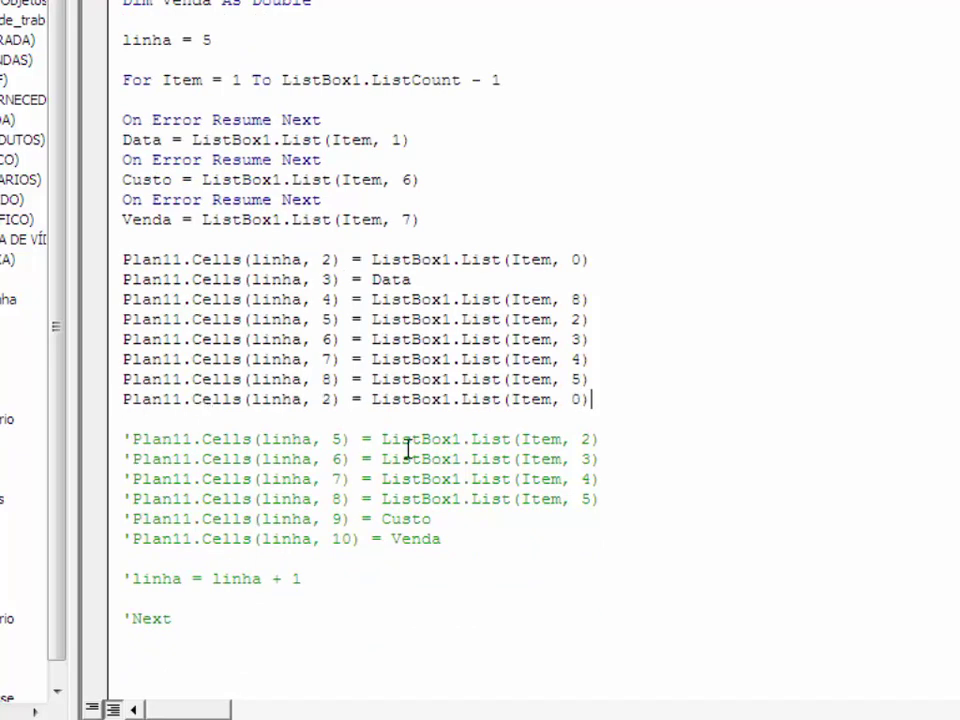
{"action": "left_click", "coordinate": [334, 399]}
{"action": "key", "text": "BackSpace"}
{"action": "type", "text": "9"}
{"action": "left_click_drag", "start_coordinate": [591, 399], "coordinate": [371, 399]}
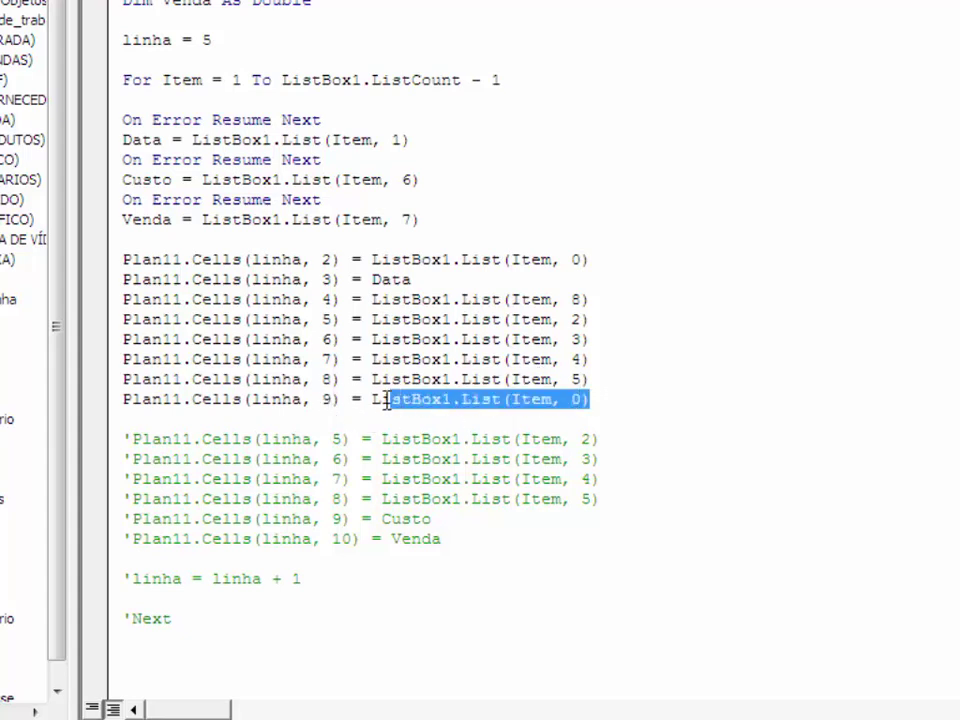
{"action": "type", "text": "Cu"}
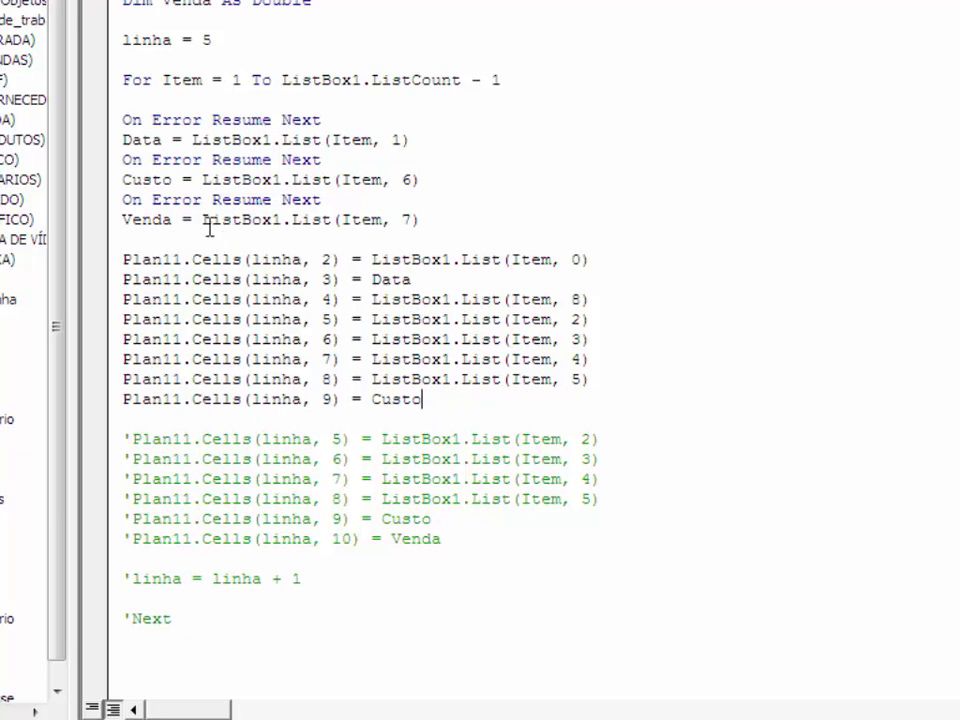
{"action": "mouse_move", "coordinate": [421, 180]}
{"action": "left_mouse_down"}
{"action": "mouse_move", "coordinate": [195, 179]}
{"action": "mouse_move", "coordinate": [203, 179]}
{"action": "left_mouse_up"}
{"action": "left_click", "coordinate": [433, 399]}
Step: Duplicate it as Plan11.Cells(linha, 10) = Venda, then select the old commented block
{"action": "left_click_drag", "start_coordinate": [425, 400], "coordinate": [84, 395]}
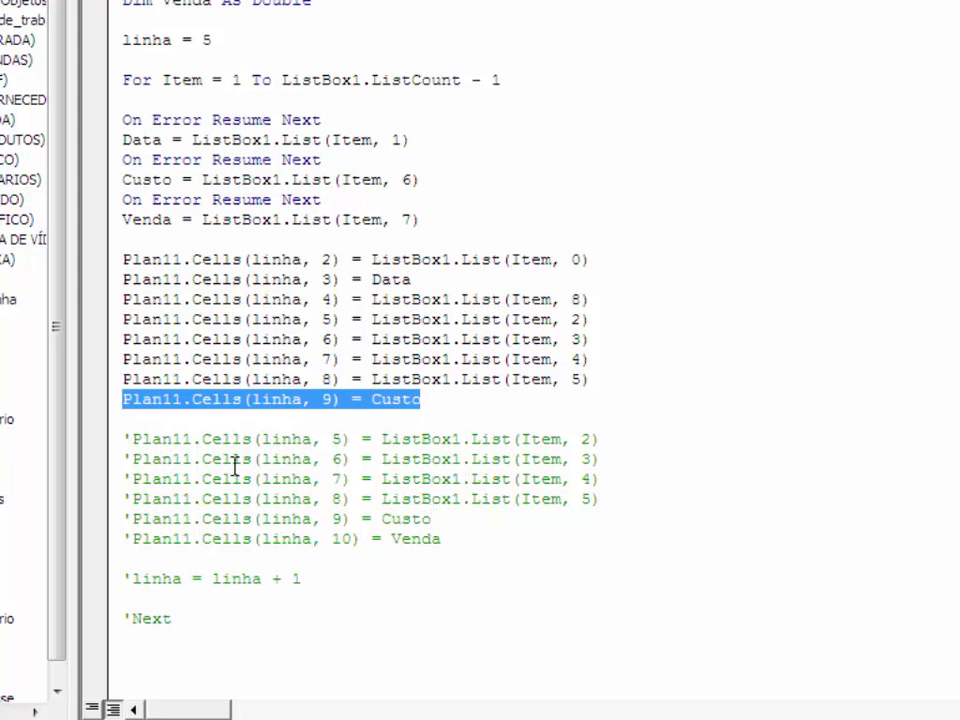
{"action": "key", "text": "ctrl+c"}
{"action": "left_click", "coordinate": [150, 418]}
{"action": "key", "text": "ctrl+v"}
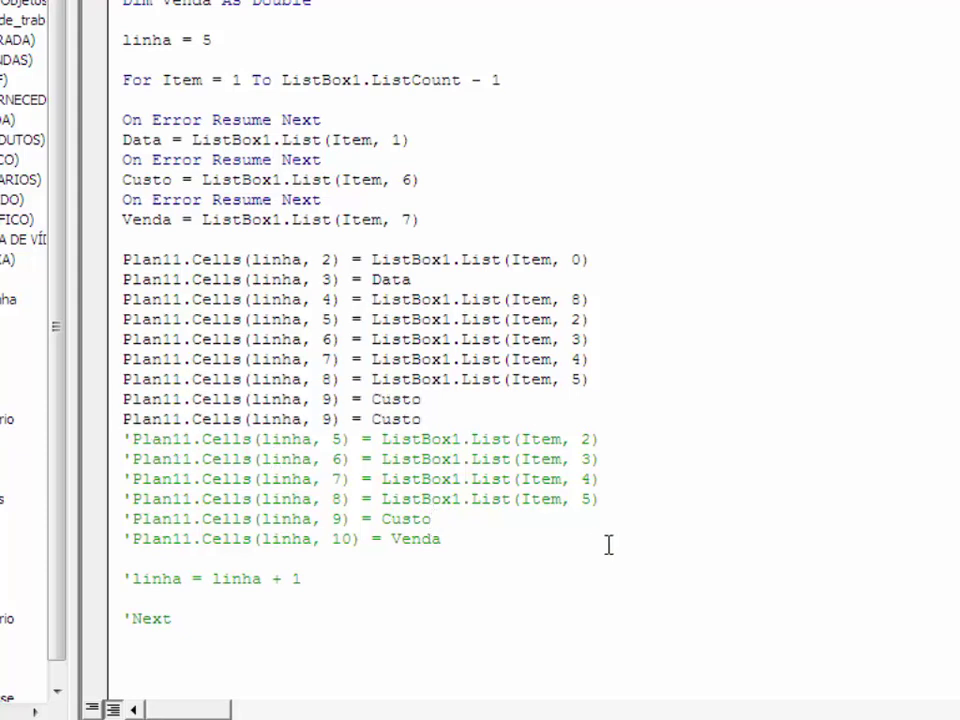
{"action": "key", "text": "Return"}
{"action": "key", "text": "Return"}
{"action": "left_click", "coordinate": [338, 419]}
{"action": "key", "text": "BackSpace"}
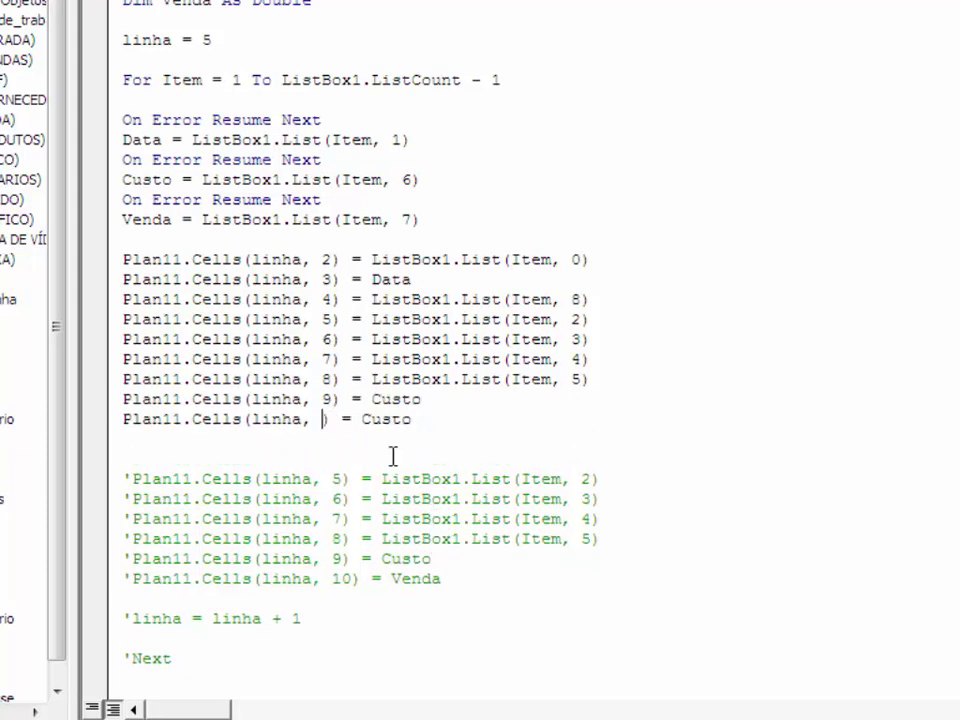
{"action": "type", "text": "10"}
{"action": "left_click", "coordinate": [446, 417]}
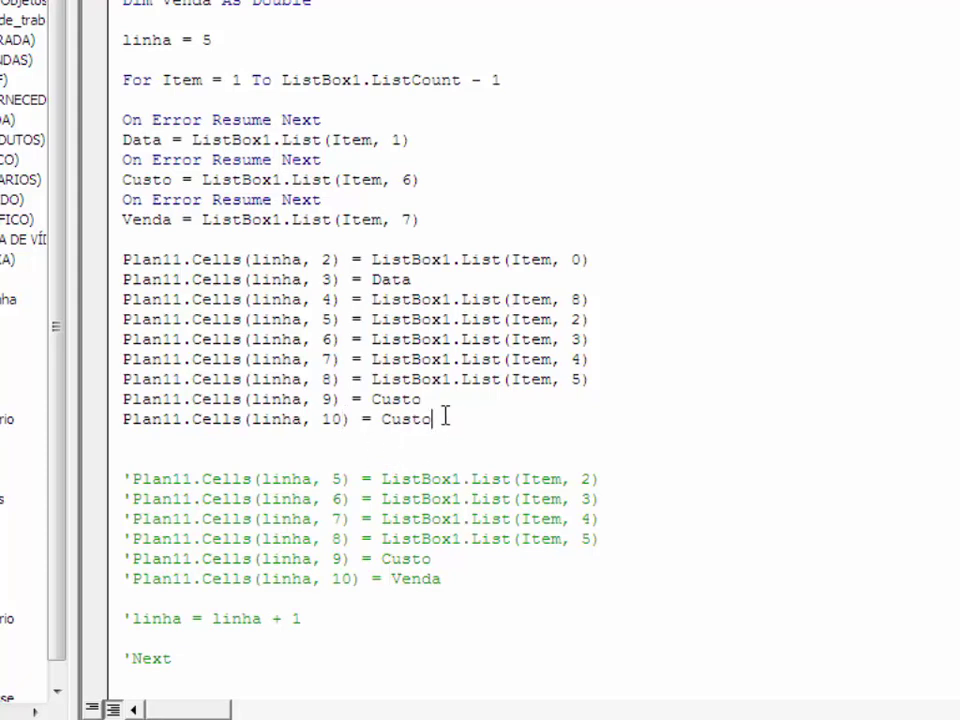
{"action": "key", "text": "BackSpace"}
{"action": "key", "text": "BackSpace"}
{"action": "key", "text": "BackSpace"}
{"action": "type", "text": "nda"}
{"action": "left_click", "coordinate": [195, 456]}
{"action": "left_click_drag", "start_coordinate": [442, 580], "coordinate": [140, 470]}
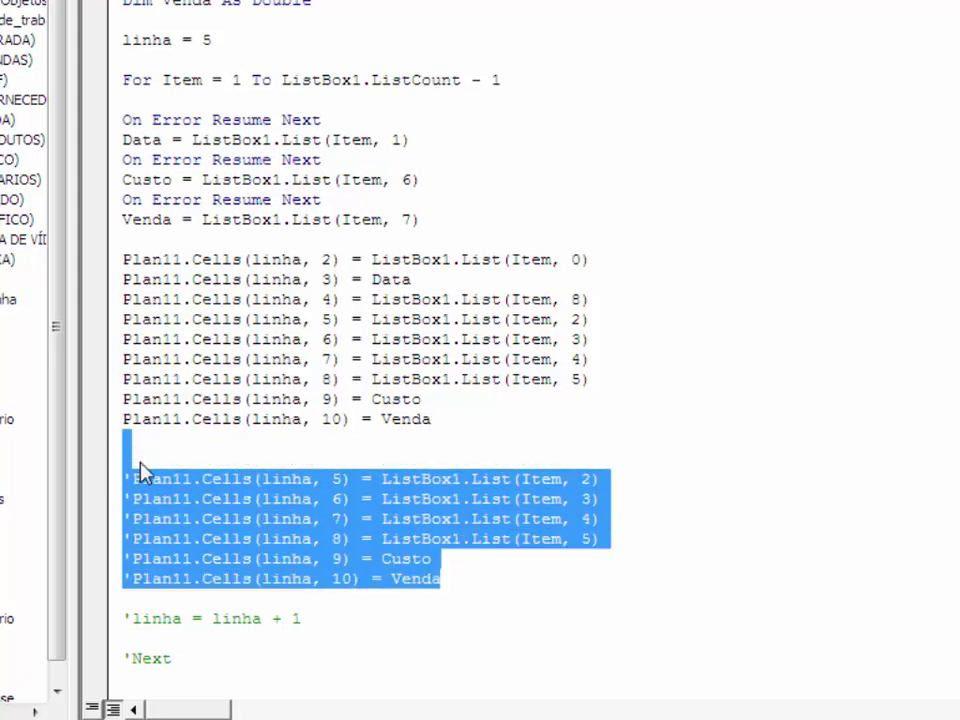
Step: Add an active linha = linha + 1 line and delete the commented increment and Next lines
{"action": "key", "text": "Delete"}
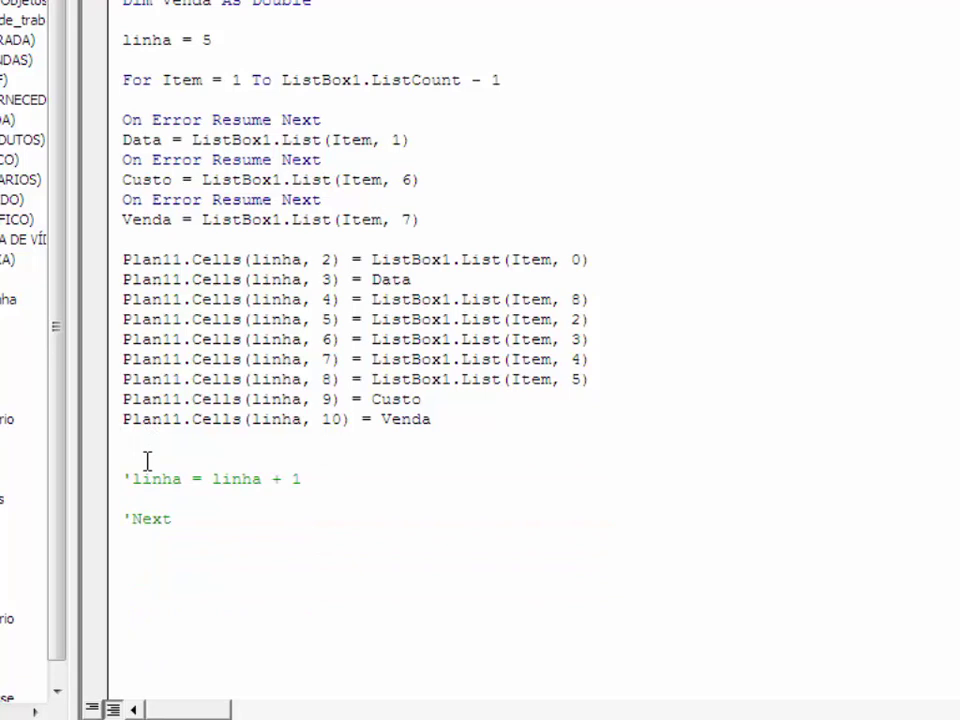
{"action": "key", "text": "Return"}
{"action": "type", "text": "l"}
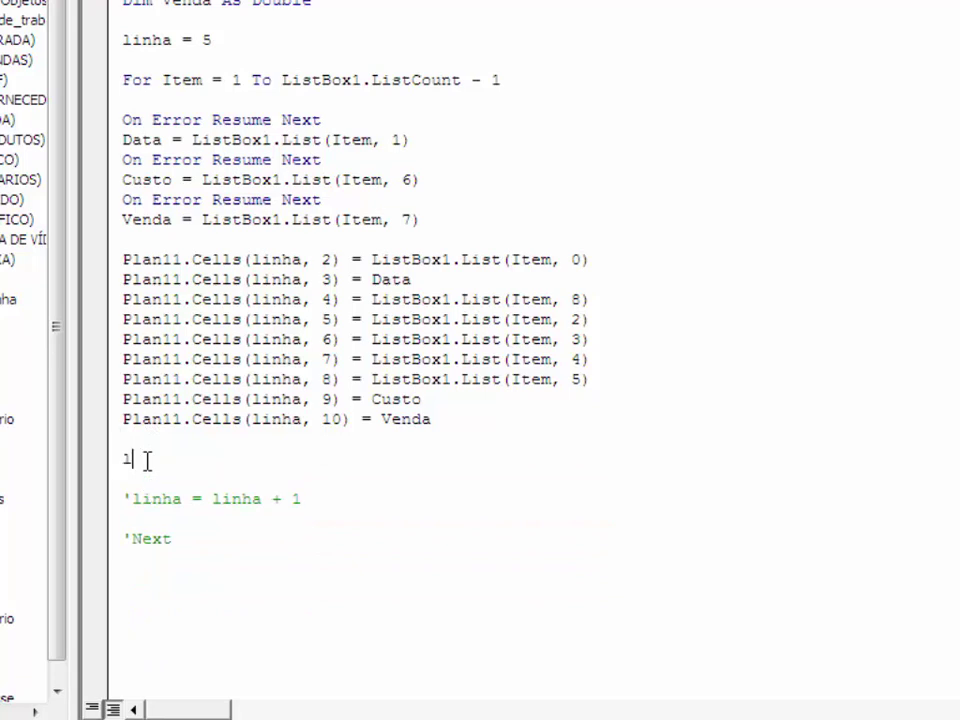
{"action": "type", "text": "inha = "}
{"action": "type", "text": "linha + 1"}
{"action": "key", "text": "Return"}
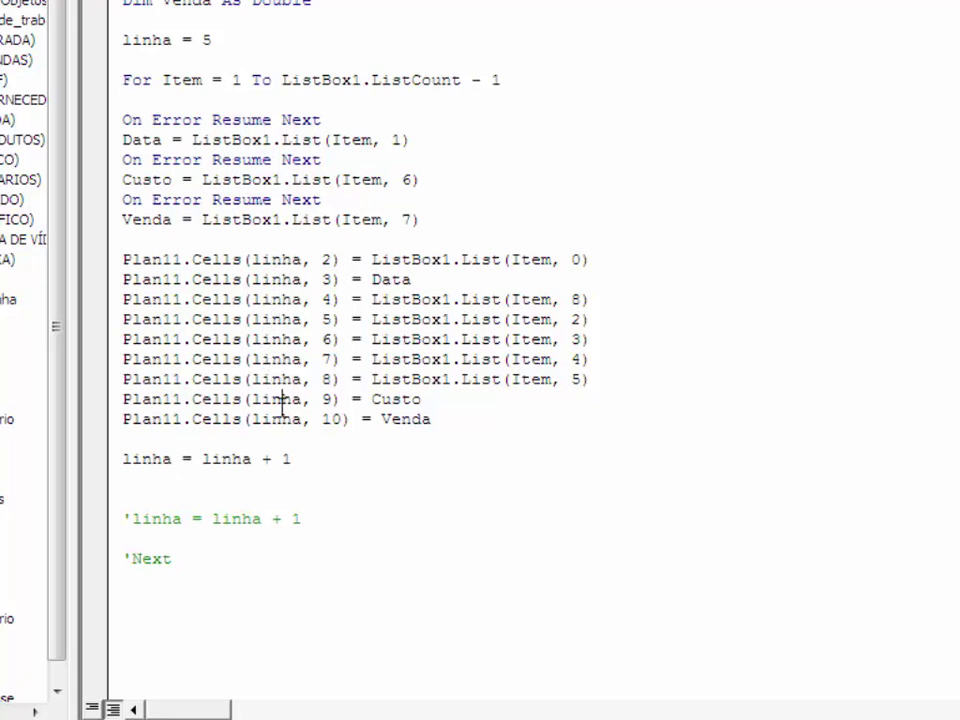
{"action": "left_click_drag", "start_coordinate": [302, 517], "coordinate": [154, 499]}
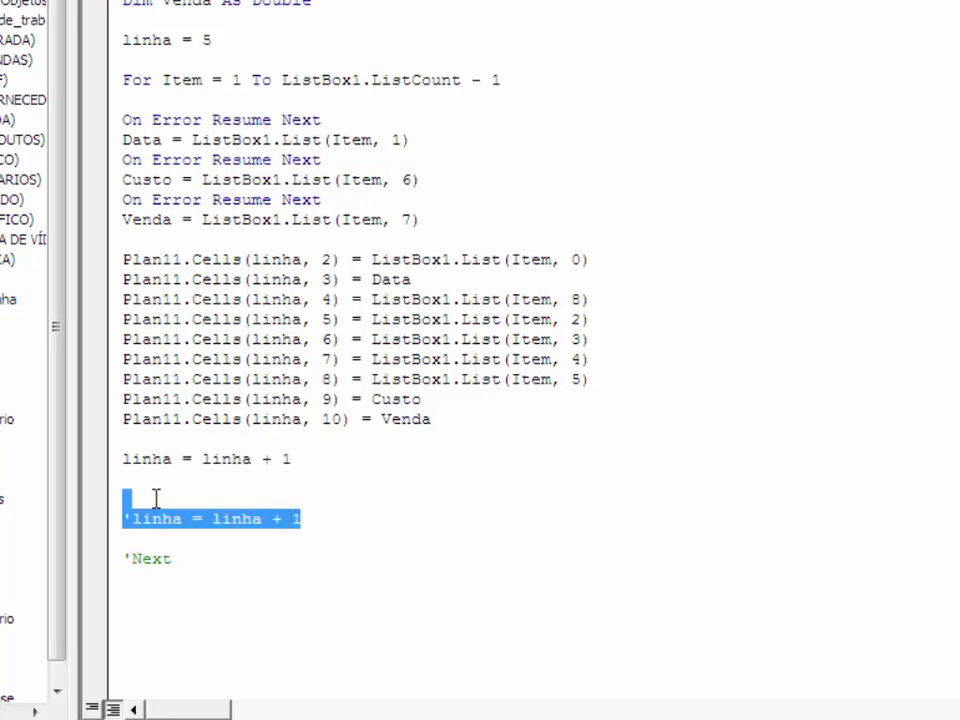
{"action": "key", "text": "Delete"}
{"action": "type", "text": "Next"}
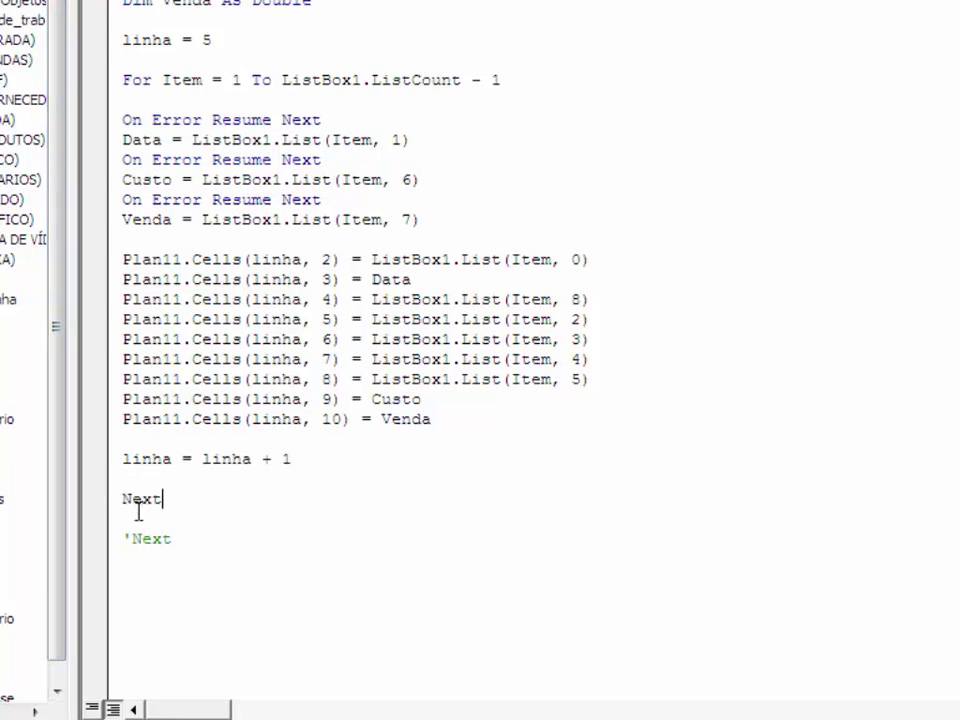
{"action": "left_click", "coordinate": [173, 556]}
{"action": "left_click_drag", "start_coordinate": [183, 546], "coordinate": [36, 534]}
{"action": "key", "text": "Delete"}
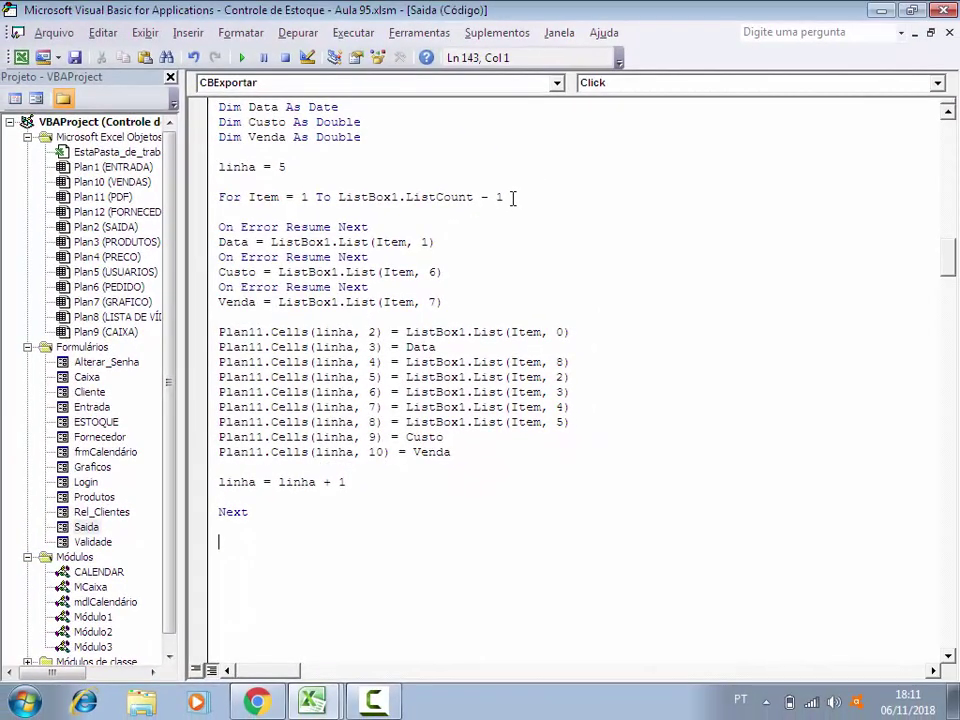
Step: Check the For Item loop line and delete the blank lines after Next
{"action": "double_click", "coordinate": [503, 197]}
{"action": "left_click", "coordinate": [211, 199]}
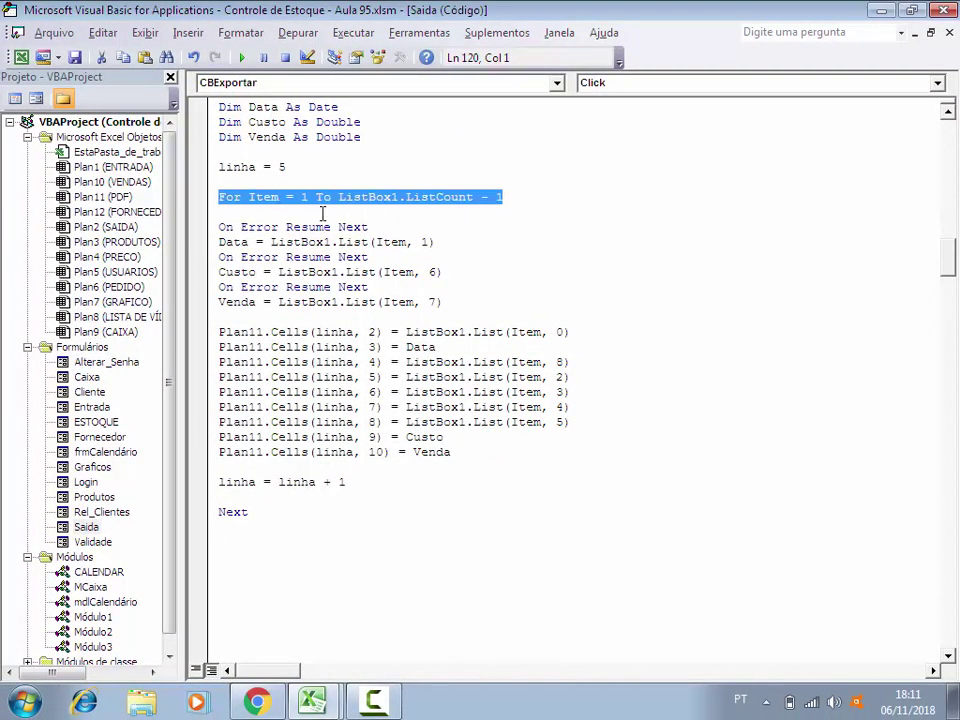
{"action": "left_click", "coordinate": [479, 211]}
{"action": "scroll", "coordinate": [589, 285], "scroll_direction": "down", "scroll_amount": 2}
{"action": "scroll", "coordinate": [604, 285], "scroll_direction": "down", "scroll_amount": 3}
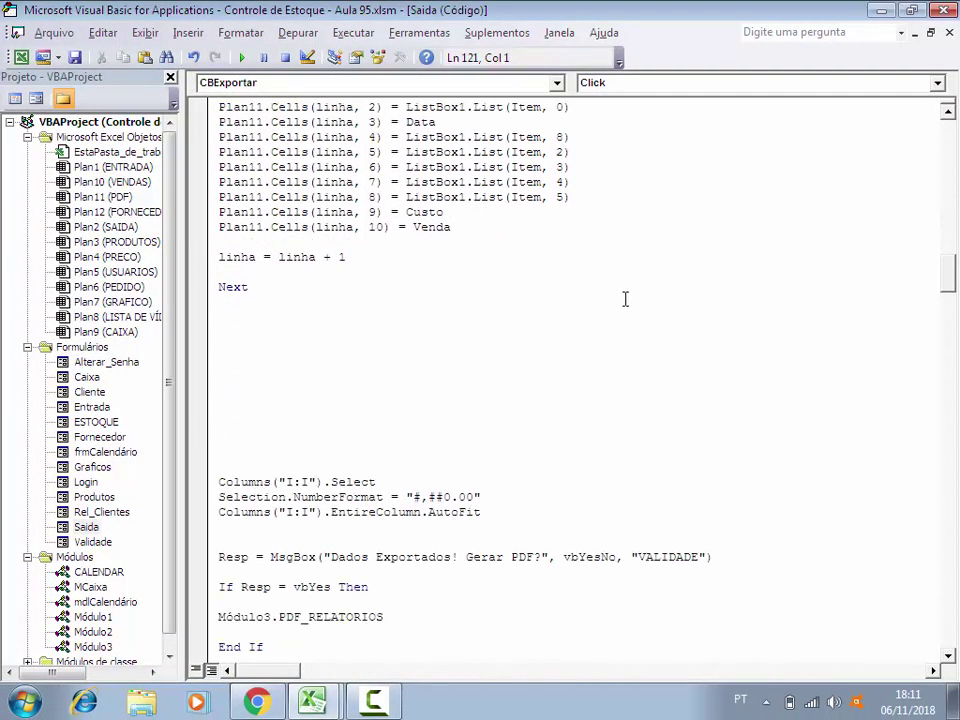
{"action": "left_click", "coordinate": [242, 322]}
{"action": "key", "text": "Delete"}
{"action": "key", "text": "Delete"}
{"action": "key", "text": "Delete"}
{"action": "key", "text": "Delete"}
{"action": "key", "text": "Delete"}
{"action": "key", "text": "Delete"}
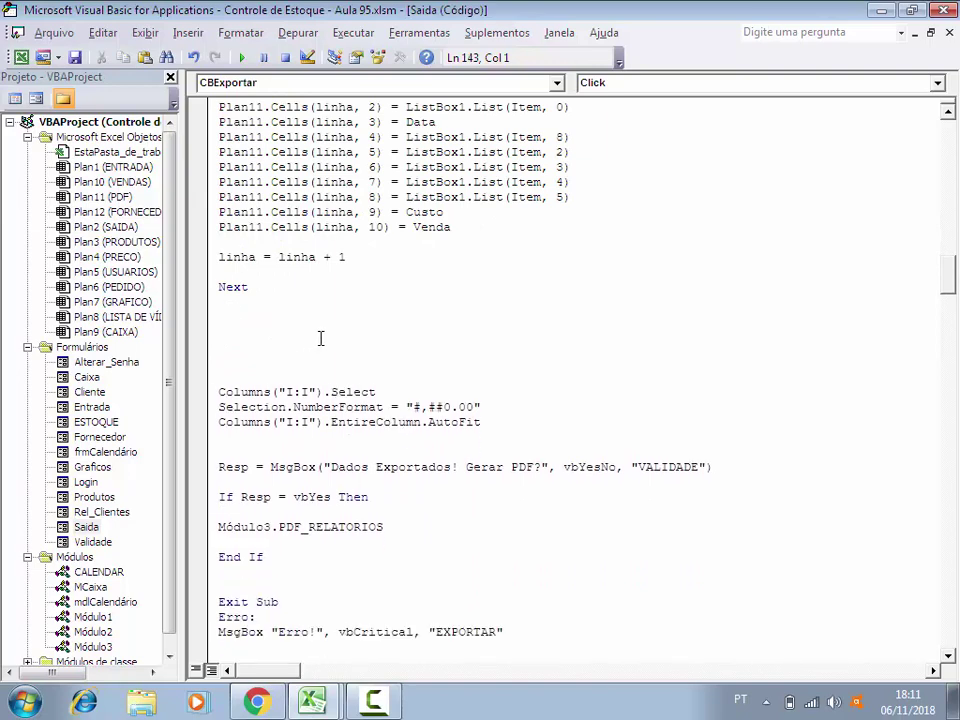
{"action": "key", "text": "Delete"}
{"action": "key", "text": "Delete"}
{"action": "key", "text": "Delete"}
{"action": "key", "text": "Delete"}
Step: Open the Saida form in design view
{"action": "scroll", "coordinate": [565, 369], "scroll_direction": "up", "scroll_amount": 2}
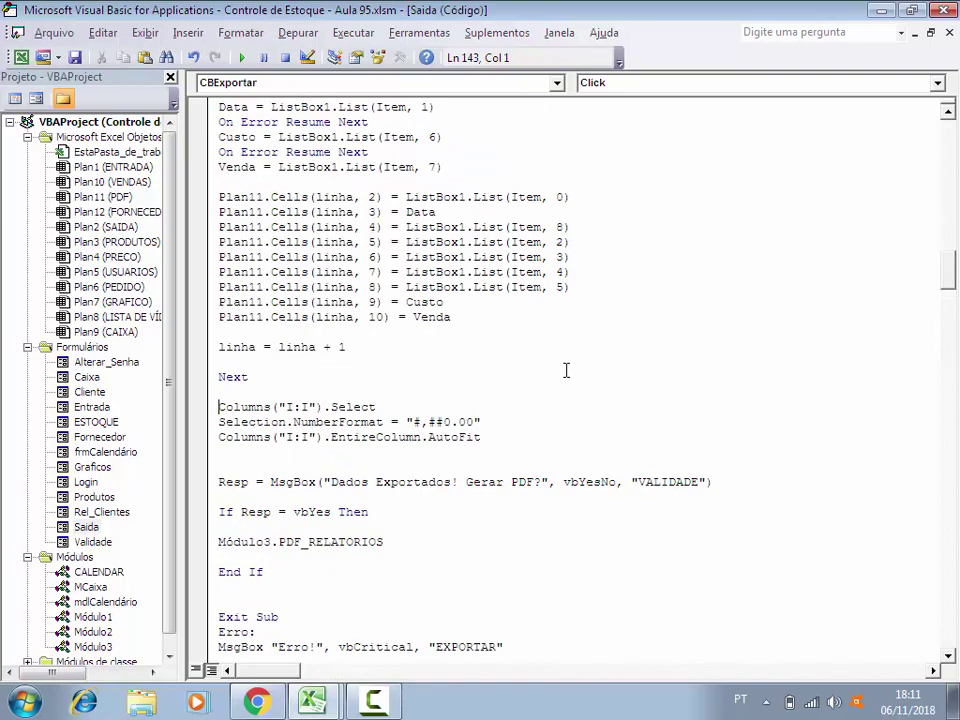
{"action": "scroll", "coordinate": [580, 365], "scroll_direction": "up", "scroll_amount": 4}
{"action": "scroll", "coordinate": [591, 362], "scroll_direction": "up", "scroll_amount": 2}
{"action": "scroll", "coordinate": [600, 360], "scroll_direction": "up", "scroll_amount": 4}
{"action": "scroll", "coordinate": [636, 354], "scroll_direction": "up", "scroll_amount": 2}
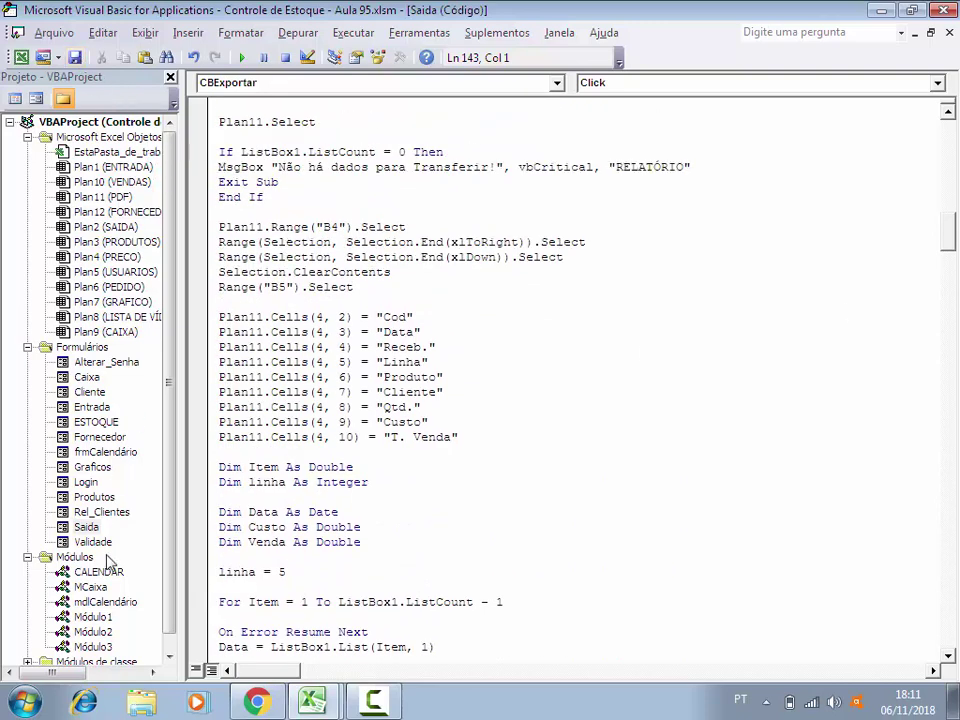
{"action": "double_click", "coordinate": [86, 527]}
Step: Run the form, load records with Carregar, export them, answer Não to the PDF, and close it
{"action": "left_click", "coordinate": [242, 57]}
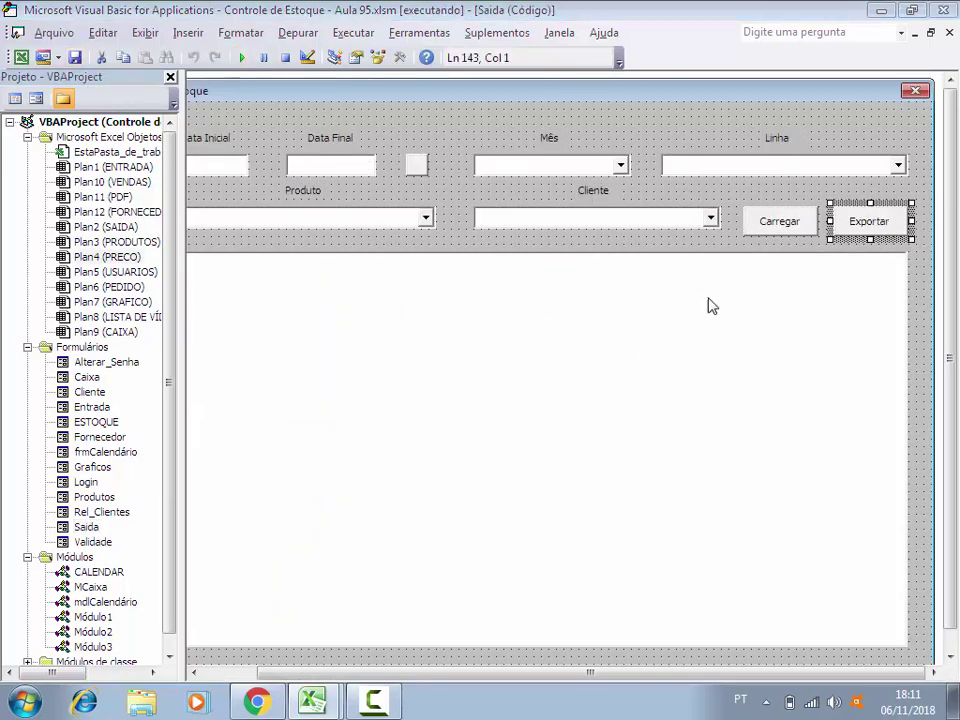
{"action": "left_click", "coordinate": [728, 196]}
{"action": "left_click", "coordinate": [812, 186]}
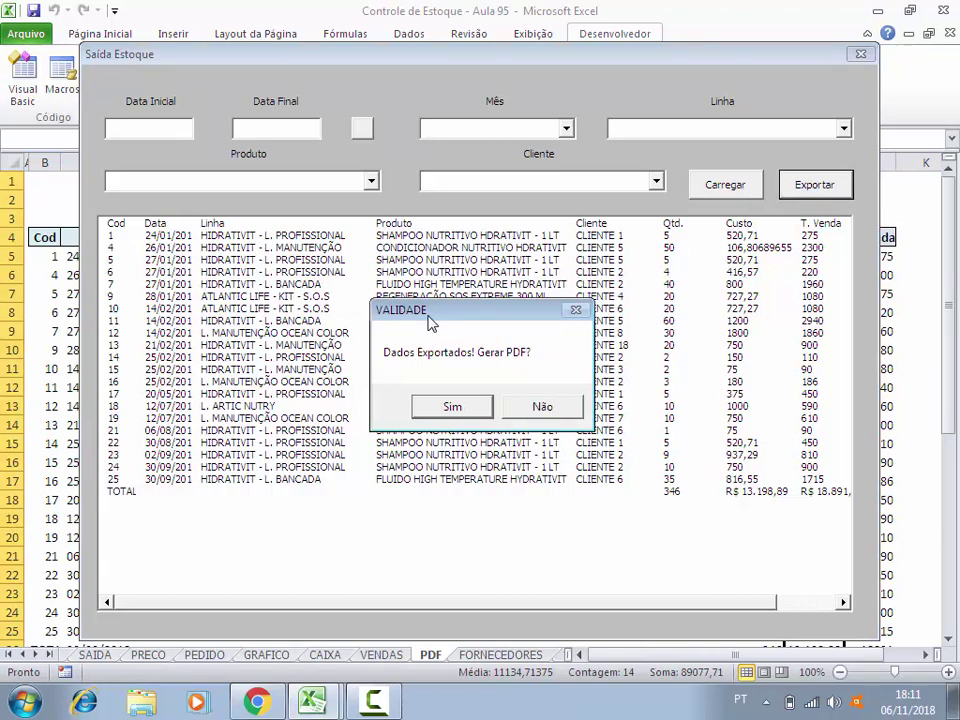
{"action": "left_click", "coordinate": [543, 407]}
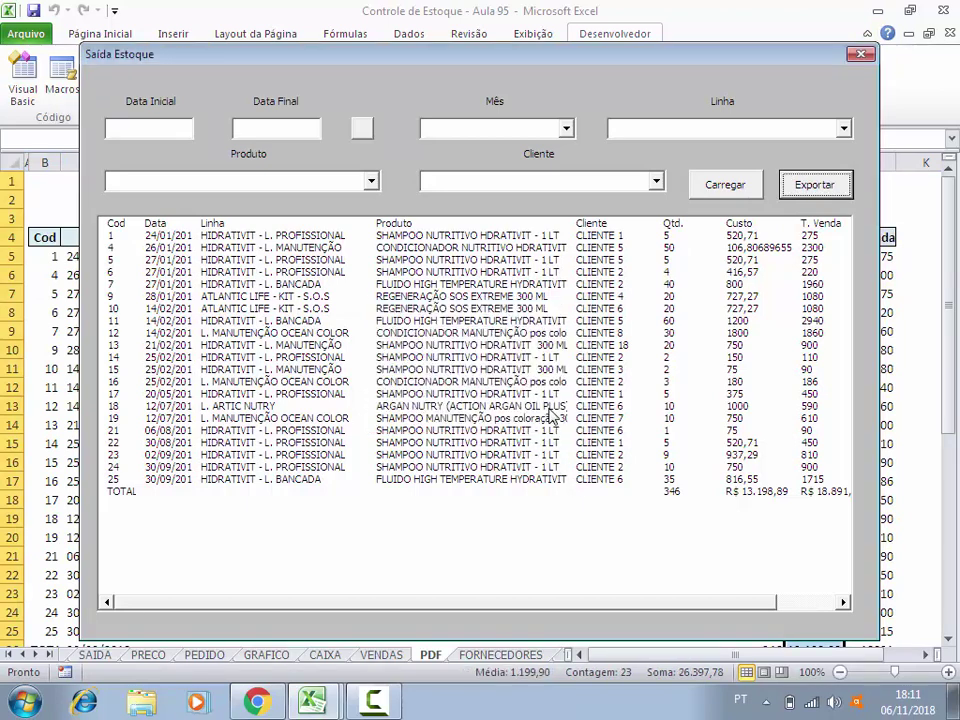
{"action": "left_click", "coordinate": [860, 57]}
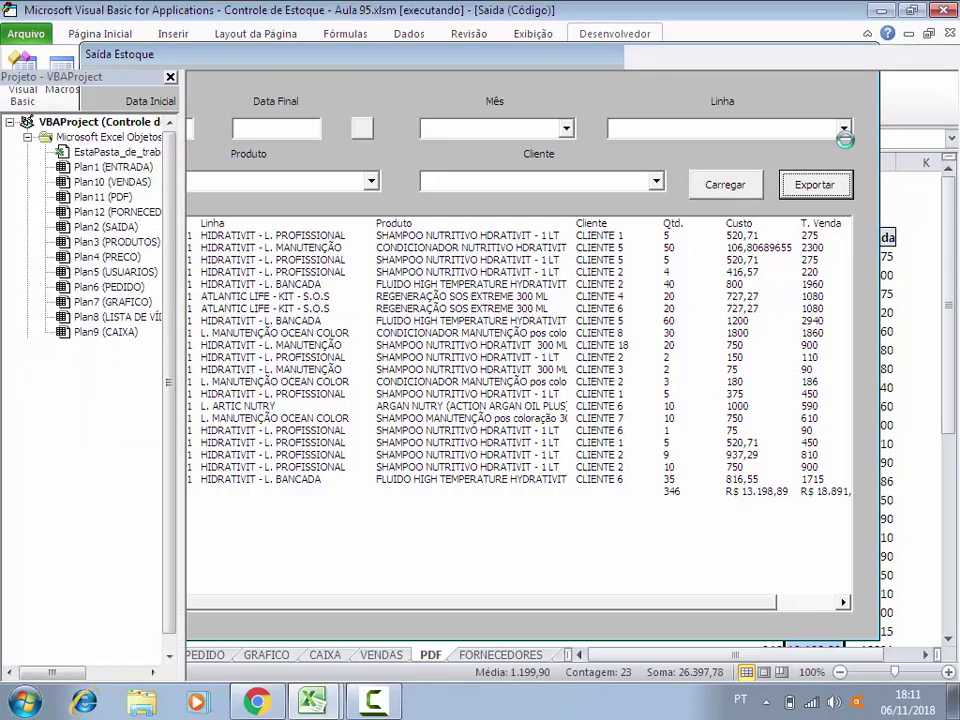
Step: Review the PDF sheet's exported rows, checking the H26 quantity and J26 sales totals
{"action": "left_click", "coordinate": [19, 58]}
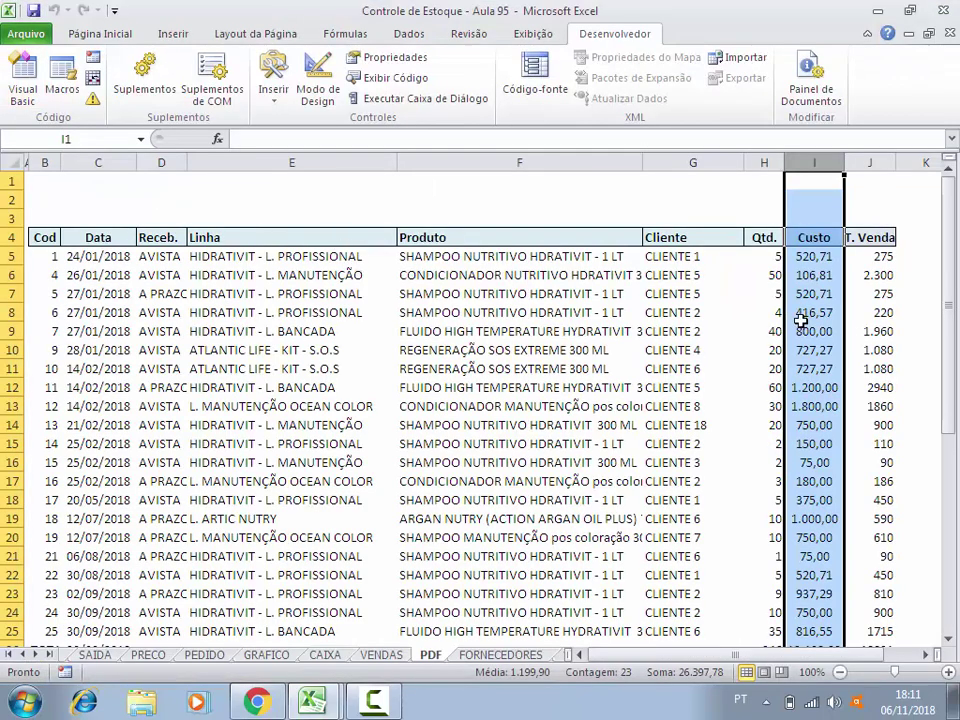
{"action": "scroll", "coordinate": [800, 318], "scroll_direction": "down", "scroll_amount": 4}
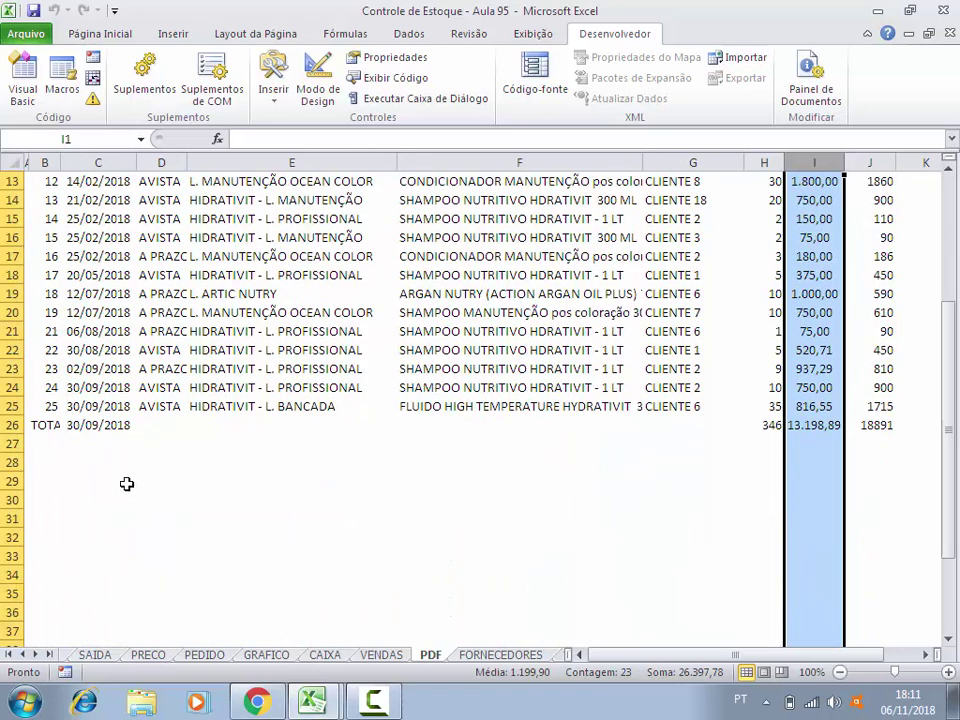
{"action": "left_click", "coordinate": [762, 482]}
{"action": "left_click", "coordinate": [750, 427]}
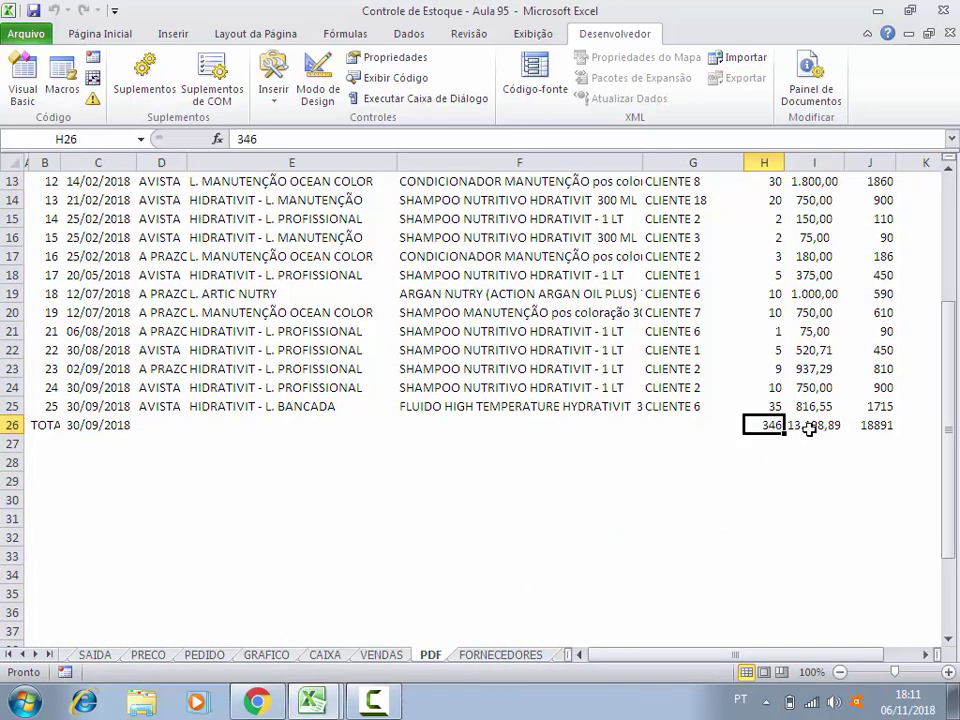
{"action": "left_click", "coordinate": [870, 425]}
{"action": "scroll", "coordinate": [726, 600], "scroll_direction": "up", "scroll_amount": 4}
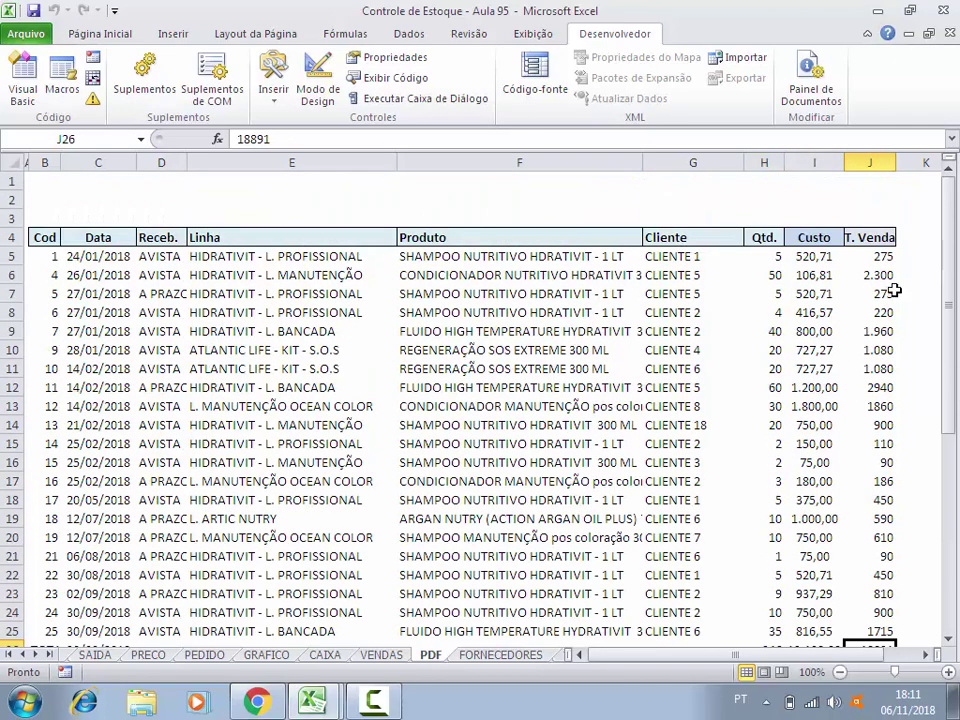
{"action": "scroll", "coordinate": [850, 290], "scroll_direction": "down", "scroll_amount": 3}
{"action": "scroll", "coordinate": [840, 332], "scroll_direction": "up", "scroll_amount": 2}
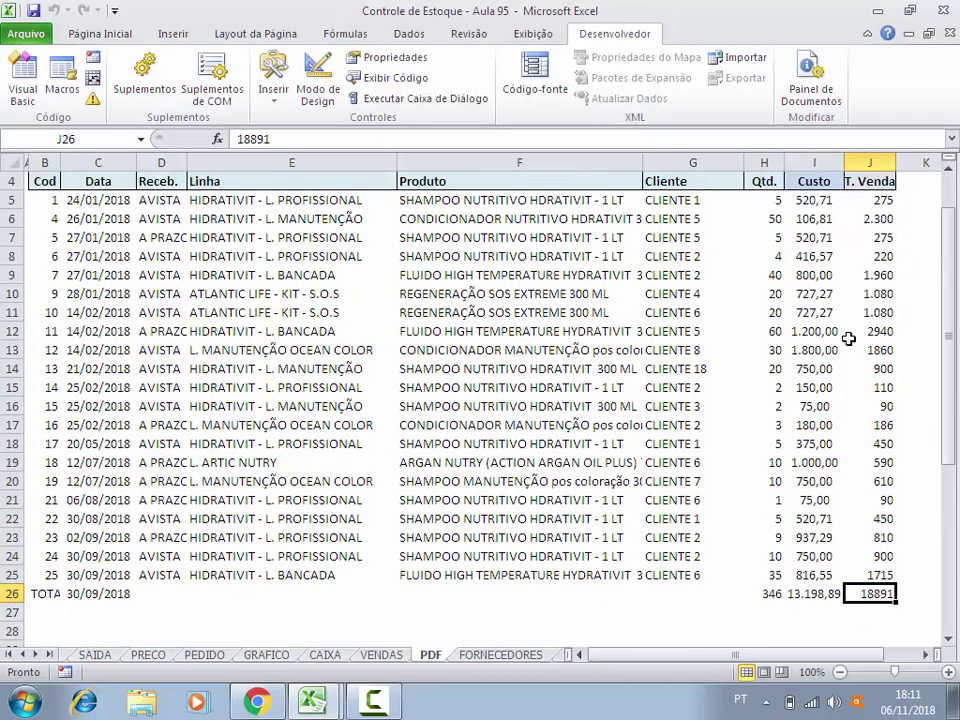
{"action": "scroll", "coordinate": [838, 331], "scroll_direction": "up", "scroll_amount": 1}
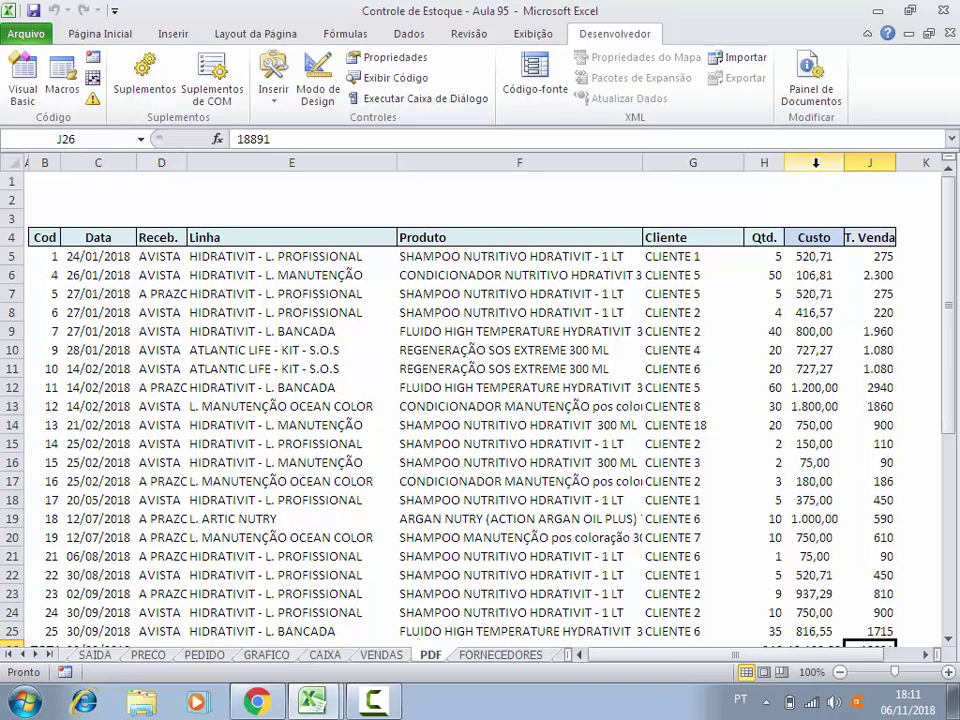
Step: Inspect the T. Venda column J, then return to the VBA editor
{"action": "left_click", "coordinate": [870, 162]}
{"action": "scroll", "coordinate": [874, 157], "scroll_direction": "down", "scroll_amount": 1}
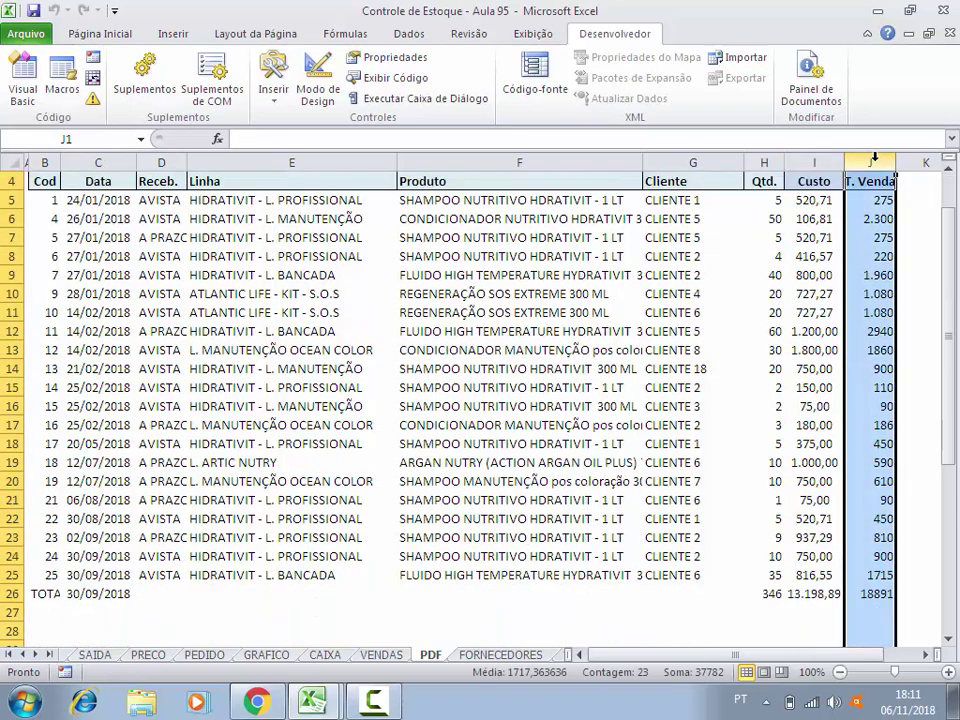
{"action": "scroll", "coordinate": [874, 157], "scroll_direction": "down", "scroll_amount": 1}
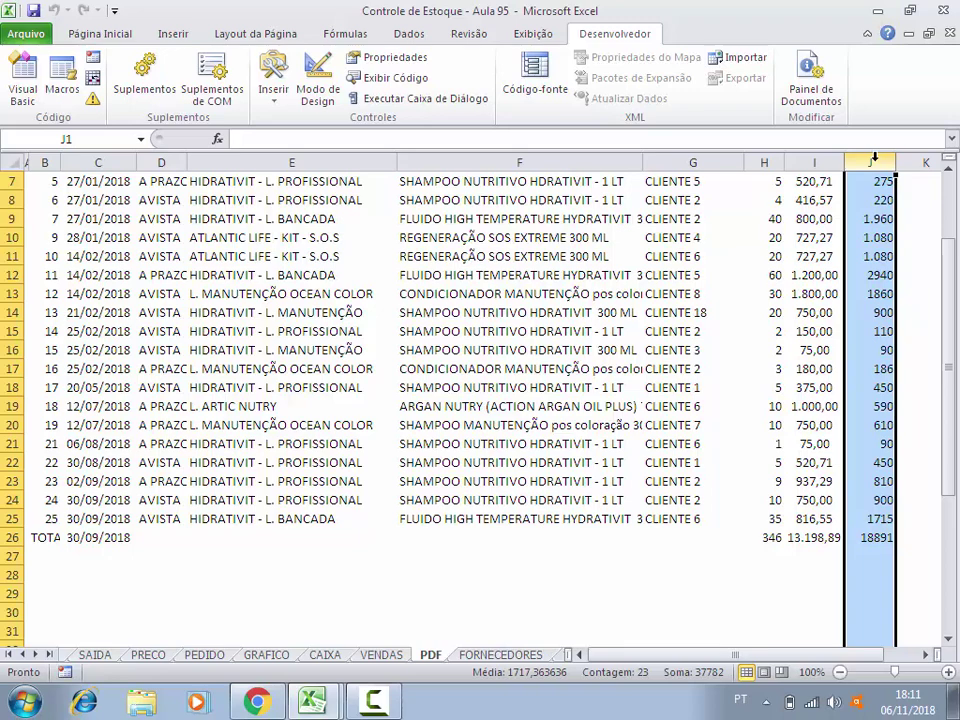
{"action": "scroll", "coordinate": [874, 157], "scroll_direction": "up", "scroll_amount": 2}
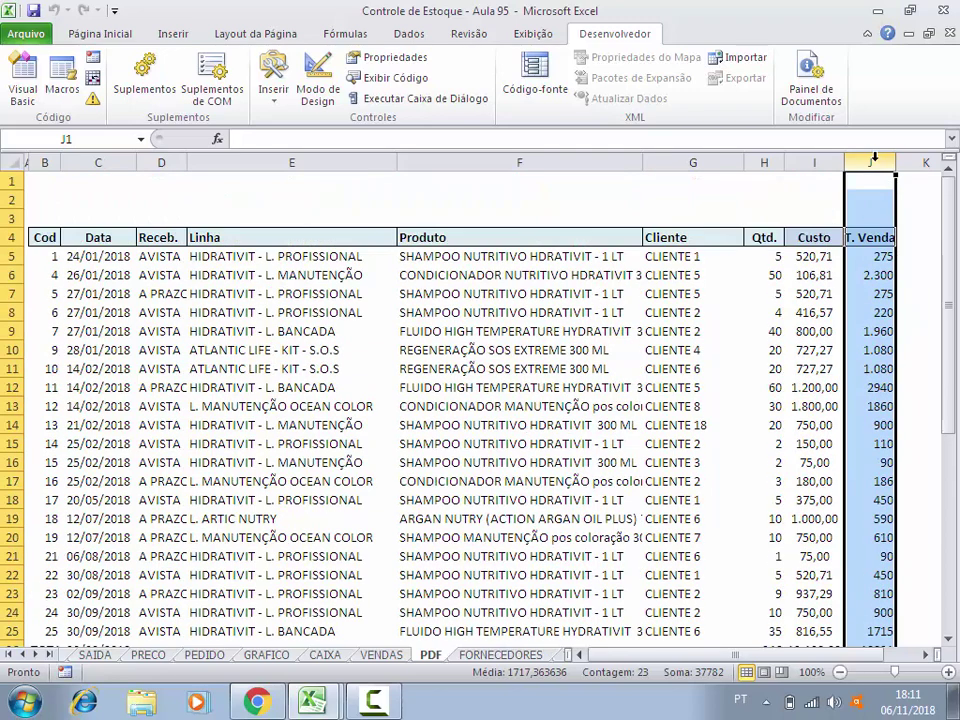
{"action": "mouse_move", "coordinate": [330, 710]}
{"action": "left_click", "coordinate": [315, 655]}
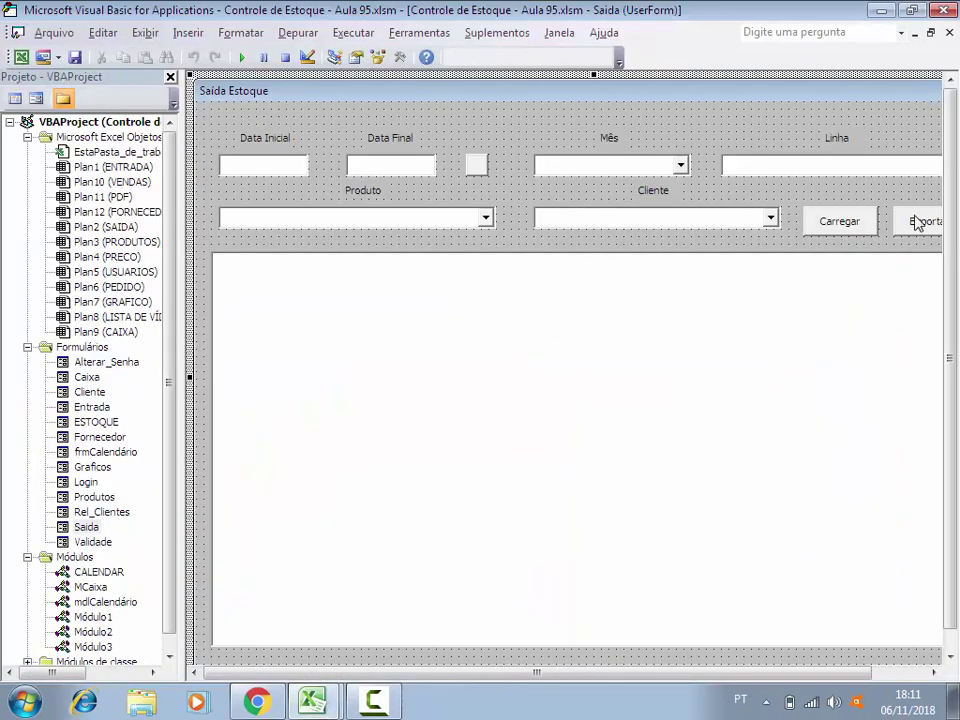
Step: In the Exportar code, duplicate the three Columns("I:I") formatting lines below themselves
{"action": "double_click", "coordinate": [915, 222]}
{"action": "scroll", "coordinate": [403, 380], "scroll_direction": "down", "scroll_amount": 5}
{"action": "scroll", "coordinate": [403, 380], "scroll_direction": "down", "scroll_amount": 2}
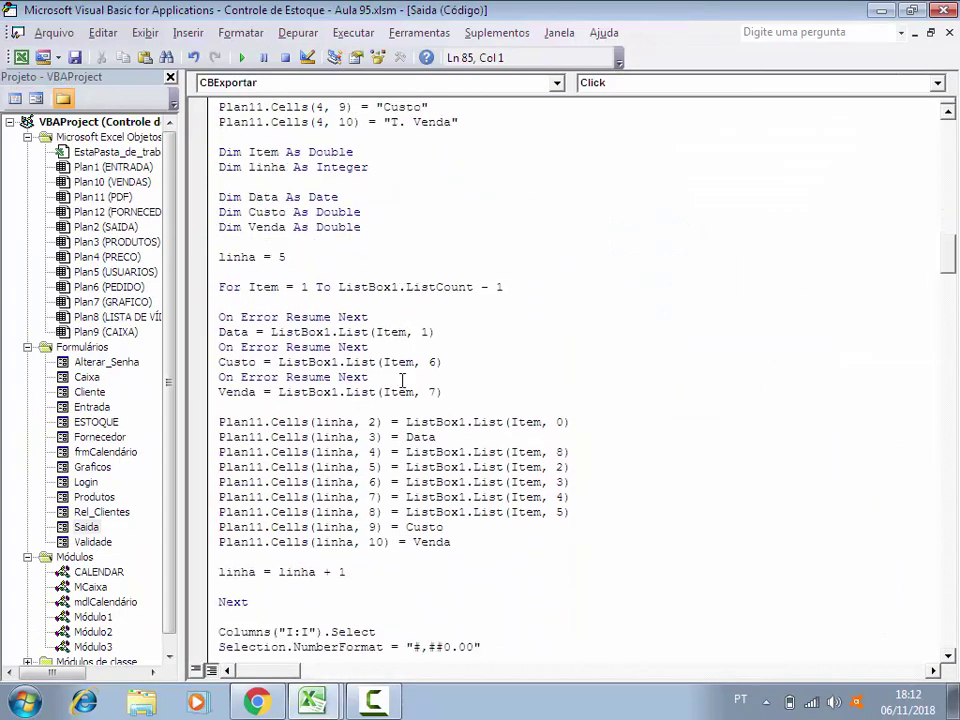
{"action": "scroll", "coordinate": [392, 551], "scroll_direction": "down", "scroll_amount": 4}
{"action": "left_click_drag", "start_coordinate": [484, 481], "coordinate": [198, 453]}
{"action": "key", "text": "ctrl+c"}
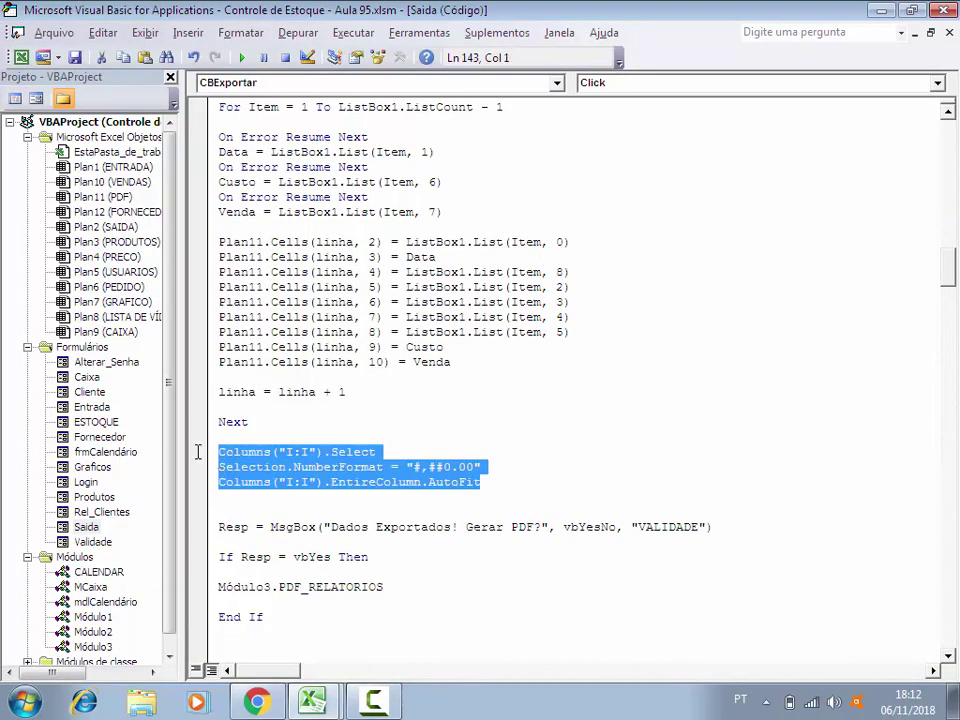
{"action": "left_click", "coordinate": [235, 500]}
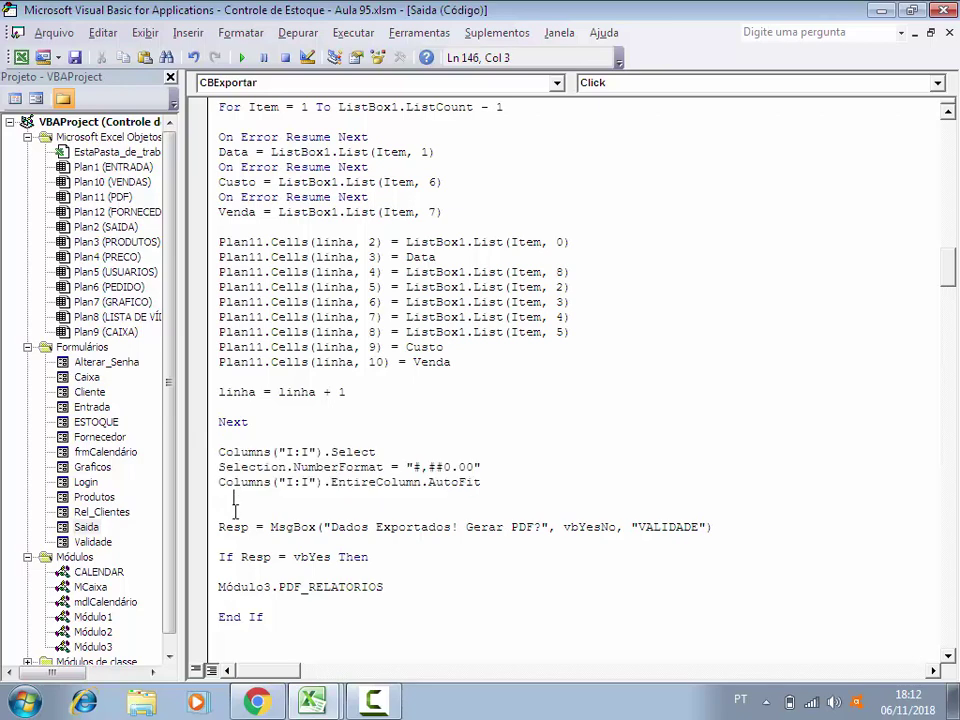
{"action": "key", "text": "Return"}
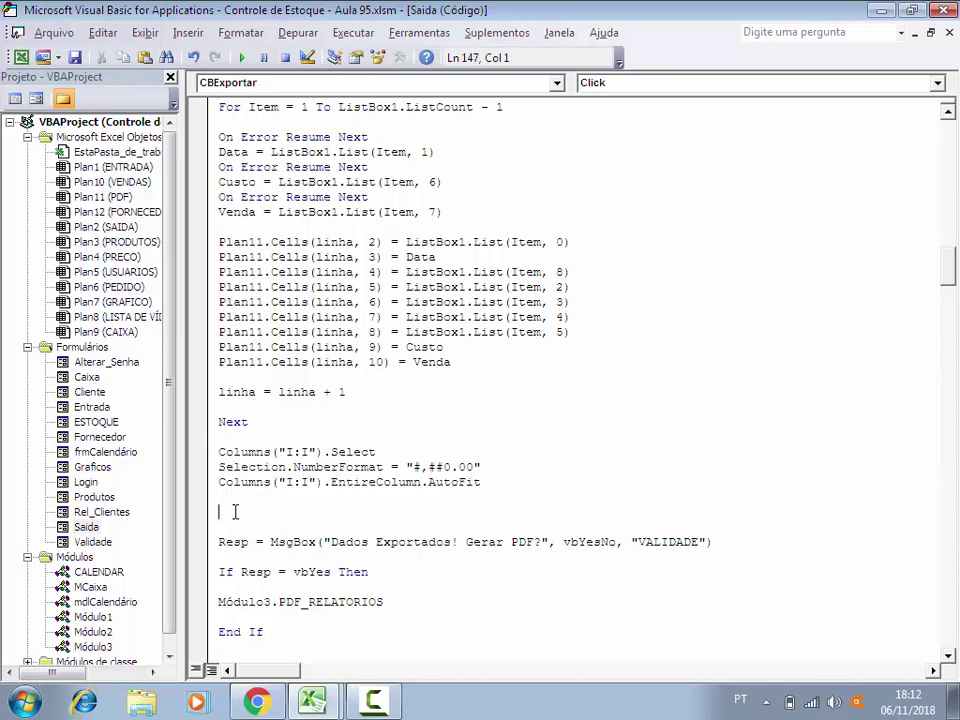
{"action": "key", "text": "ctrl+v"}
{"action": "key", "text": "Return"}
{"action": "key", "text": "Return"}
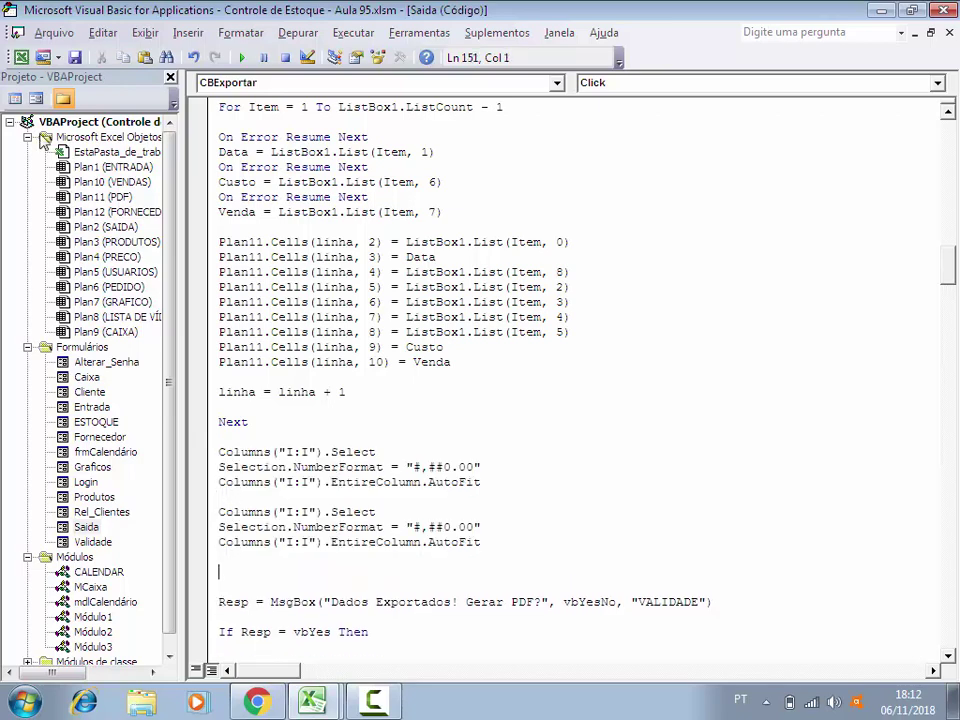
Step: Change the copied NumberFormat line's column reference from I:I to J:J
{"action": "left_click", "coordinate": [20, 57]}
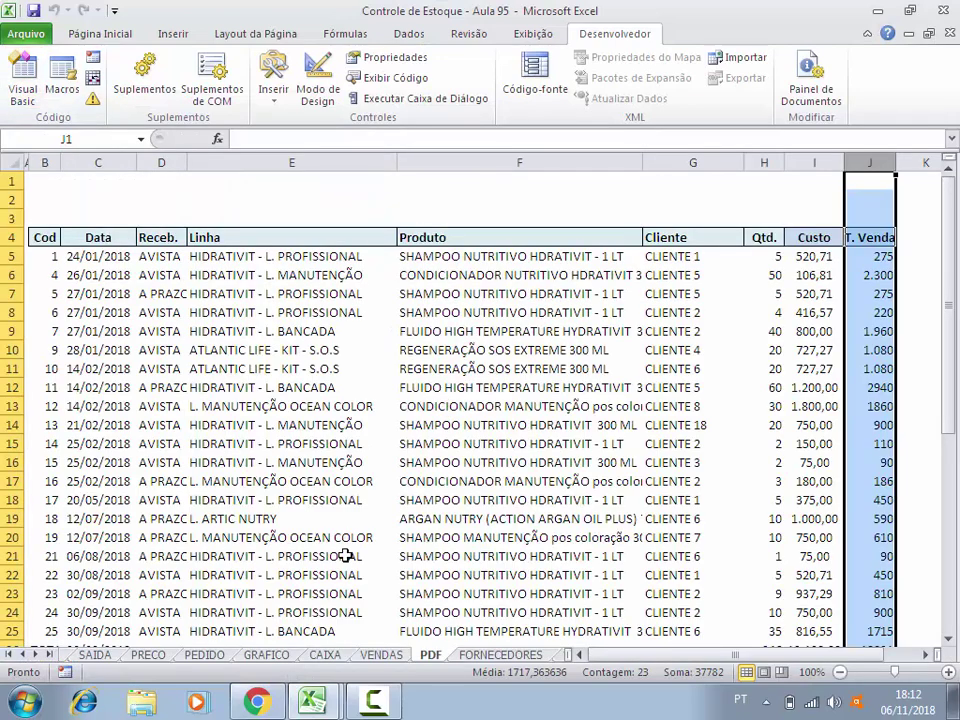
{"action": "left_click", "coordinate": [313, 700]}
{"action": "left_click", "coordinate": [235, 658]}
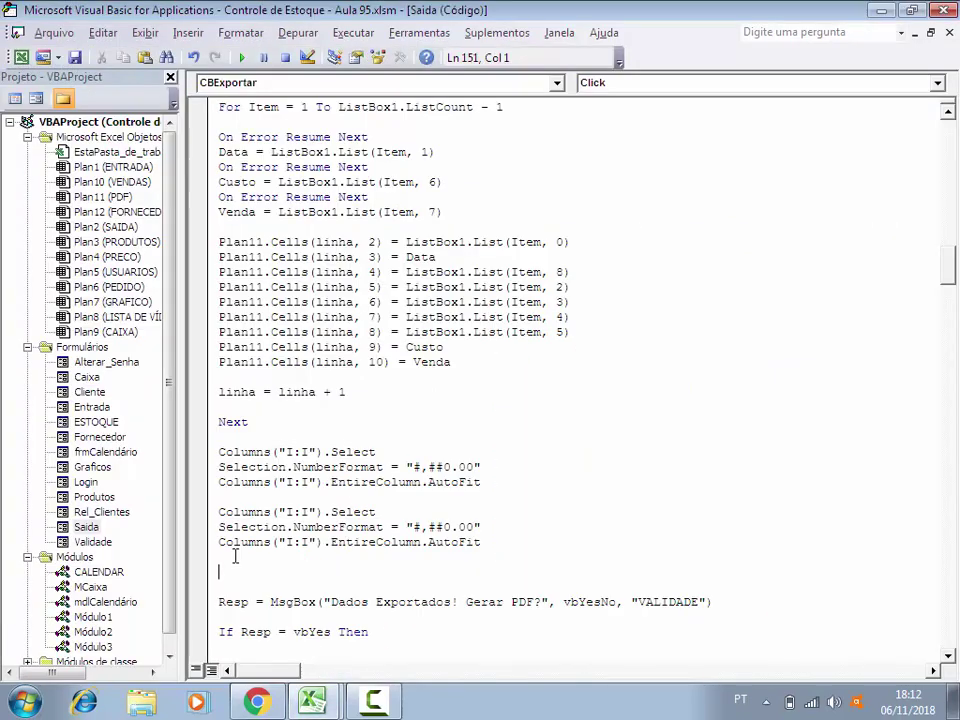
{"action": "left_click", "coordinate": [284, 512]}
{"action": "key", "text": "BackSpace"}
{"action": "type", "text": "J"}
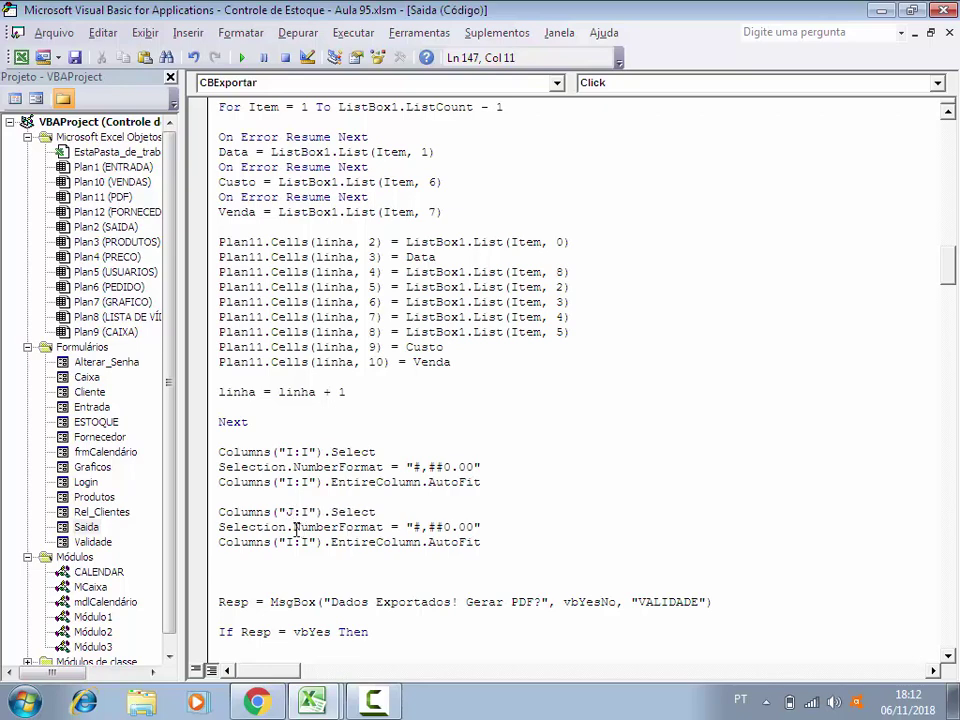
{"action": "key", "text": "BackSpace"}
{"action": "type", "text": "J"}
Step: Change the copied AutoFit line to J:J and remove the surplus blank line
{"action": "left_click", "coordinate": [294, 541]}
{"action": "key", "text": "BackSpace"}
{"action": "type", "text": "J"}
{"action": "key", "text": "BackSpace"}
{"action": "type", "text": "J"}
{"action": "left_click", "coordinate": [264, 555]}
{"action": "key", "text": "Delete"}
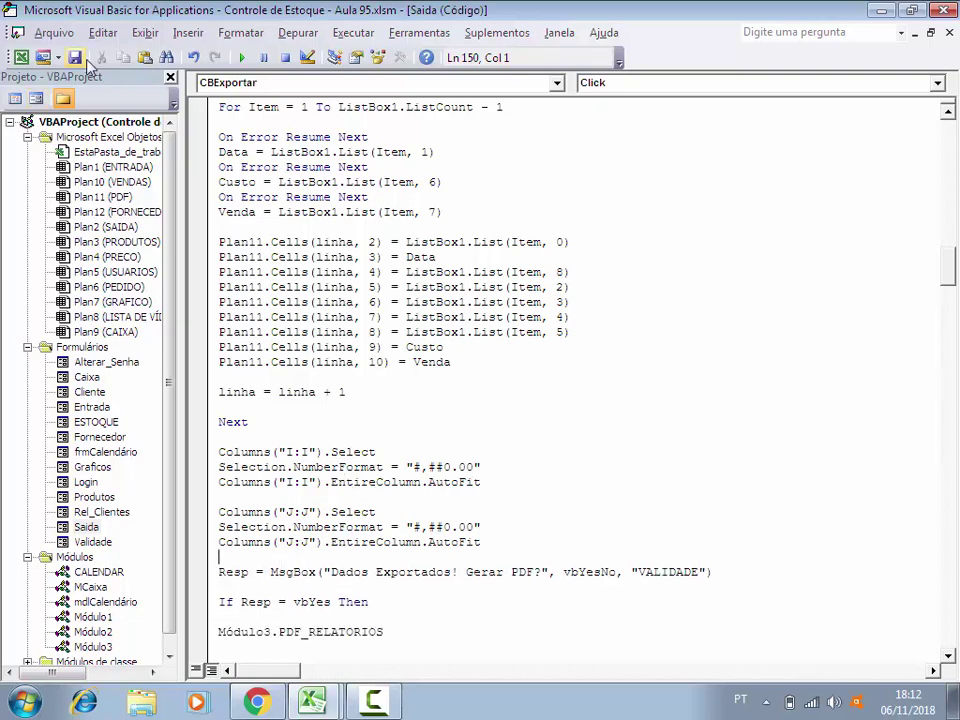
Step: Run the Saída Estoque form, load and export its rows, decline the PDF, and close it
{"action": "double_click", "coordinate": [88, 527]}
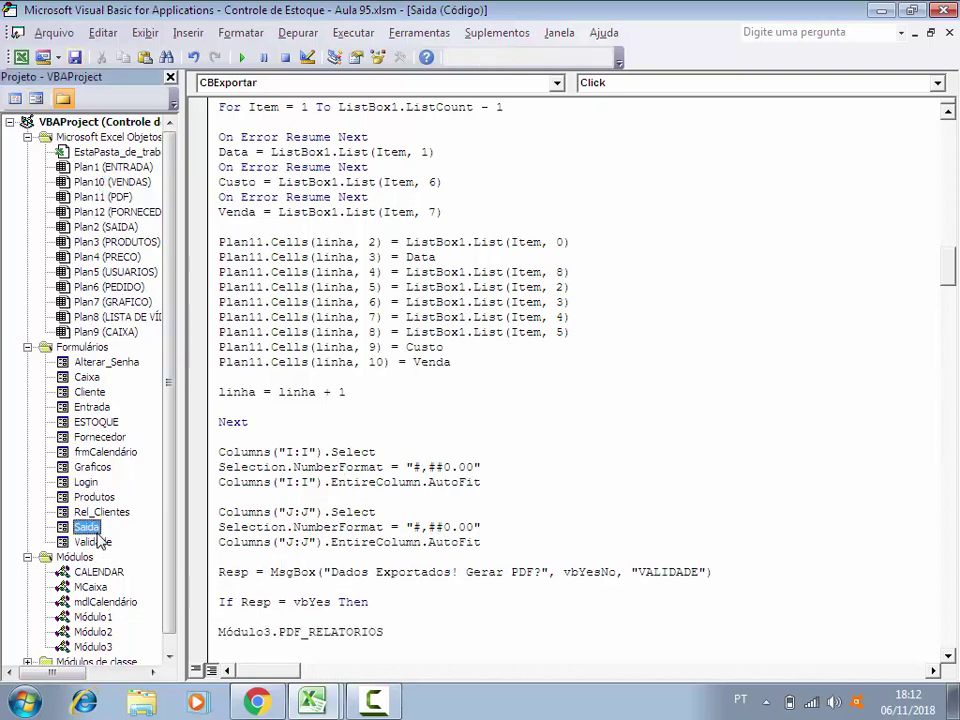
{"action": "left_click", "coordinate": [244, 58]}
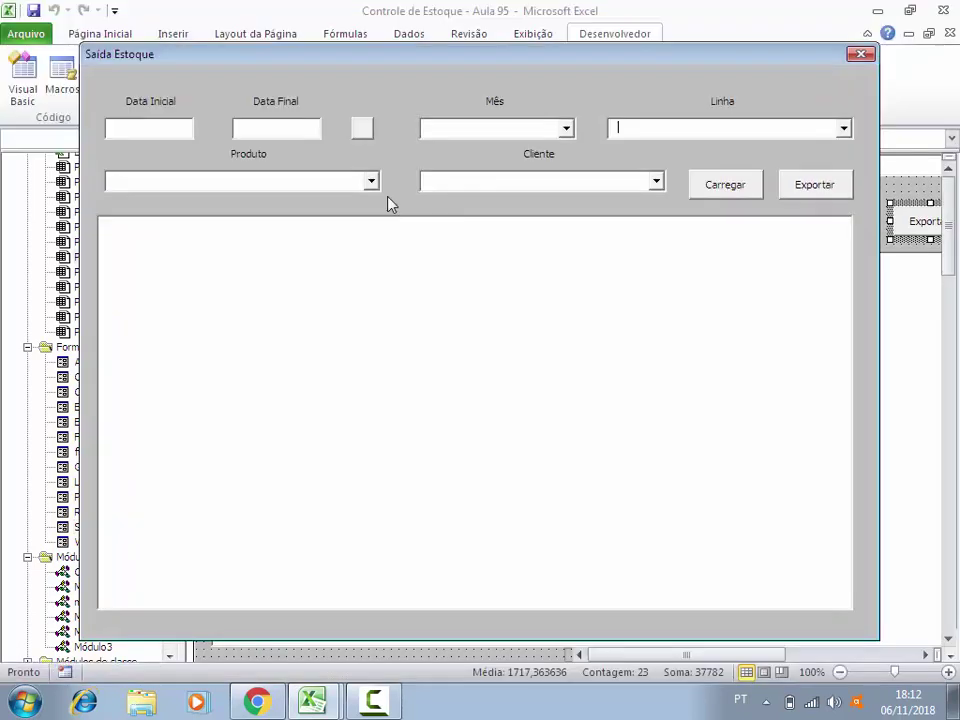
{"action": "left_click", "coordinate": [730, 186]}
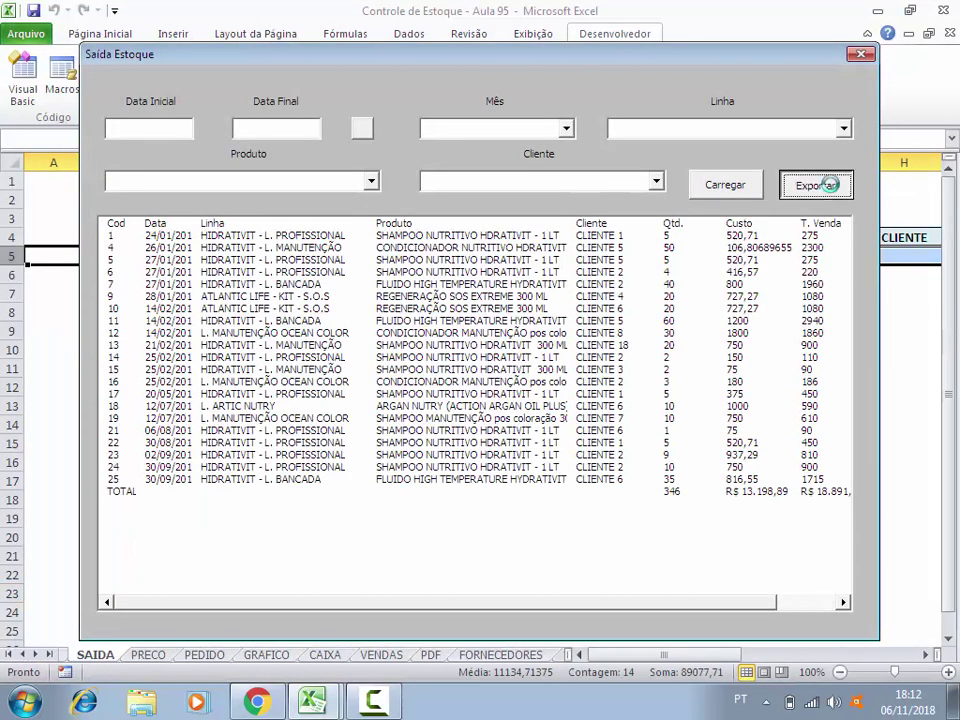
{"action": "left_click", "coordinate": [820, 184]}
{"action": "left_click", "coordinate": [542, 409]}
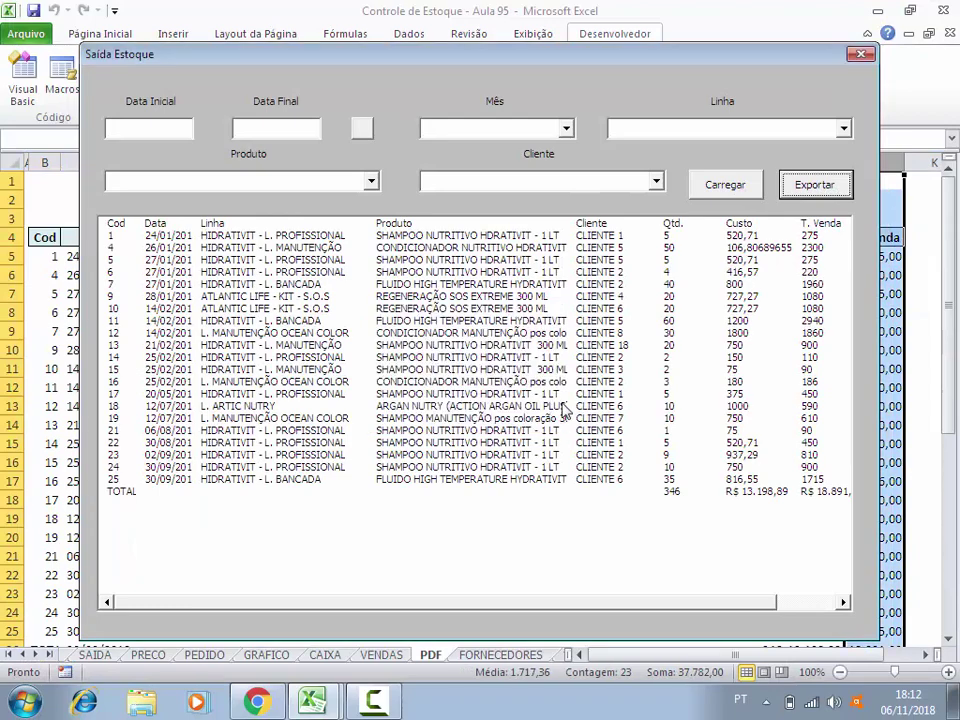
{"action": "left_click", "coordinate": [859, 54]}
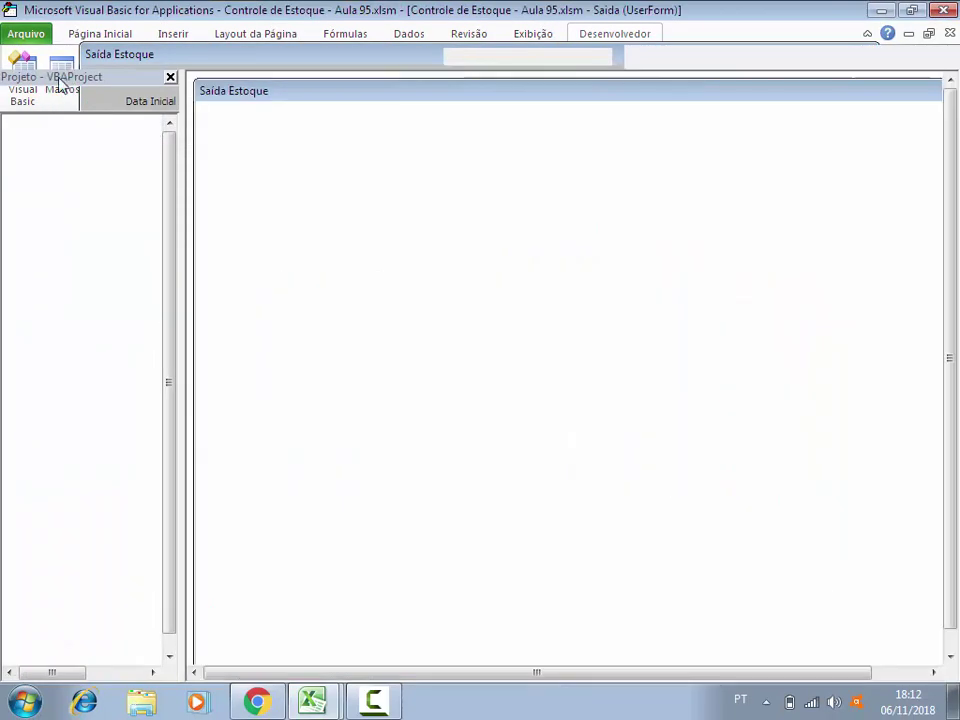
Step: Check the PDF sheet's T. Venda and Custo totals in J26 and I26 show two decimals
{"action": "key", "text": "alt+F11"}
{"action": "scroll", "coordinate": [773, 388], "scroll_direction": "down", "scroll_amount": 4}
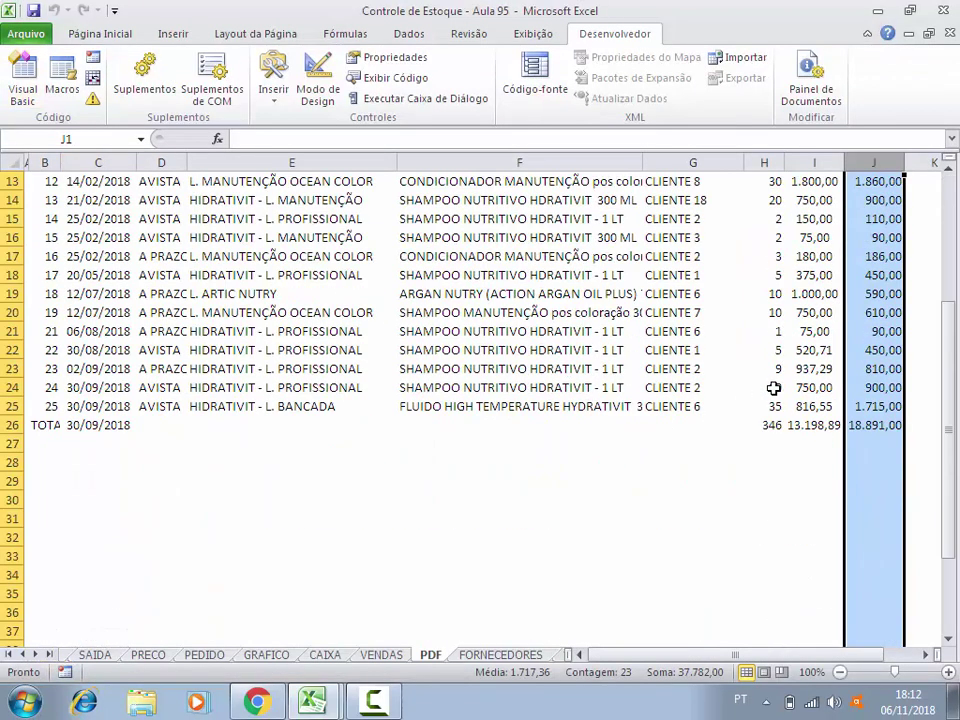
{"action": "left_click", "coordinate": [863, 486]}
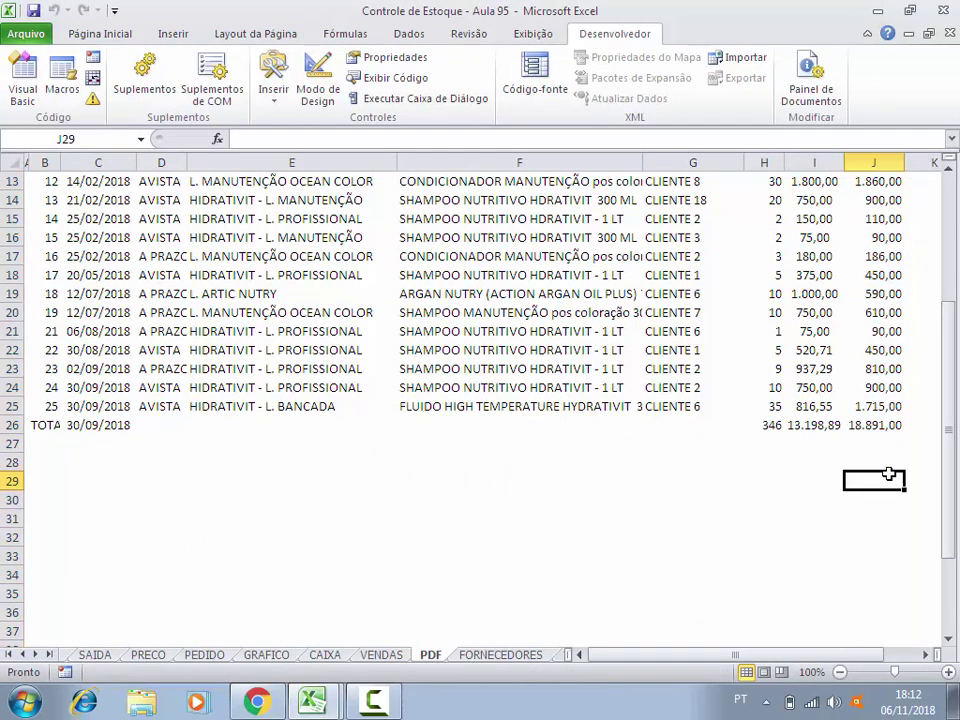
{"action": "left_click", "coordinate": [870, 424]}
{"action": "left_click", "coordinate": [822, 426]}
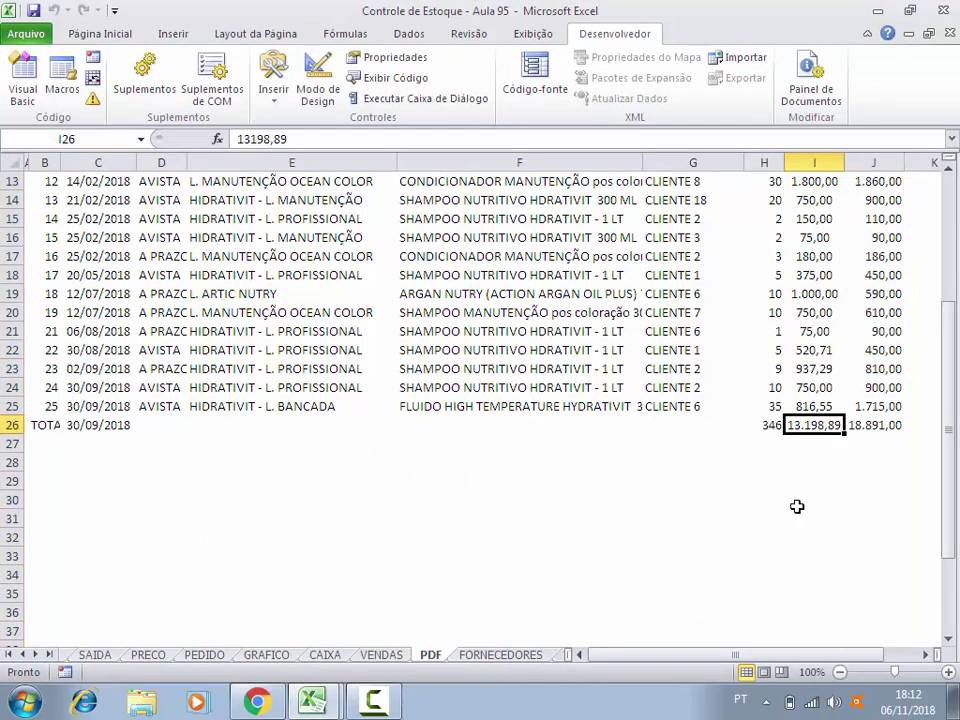
{"action": "scroll", "coordinate": [797, 508], "scroll_direction": "up", "scroll_amount": 3}
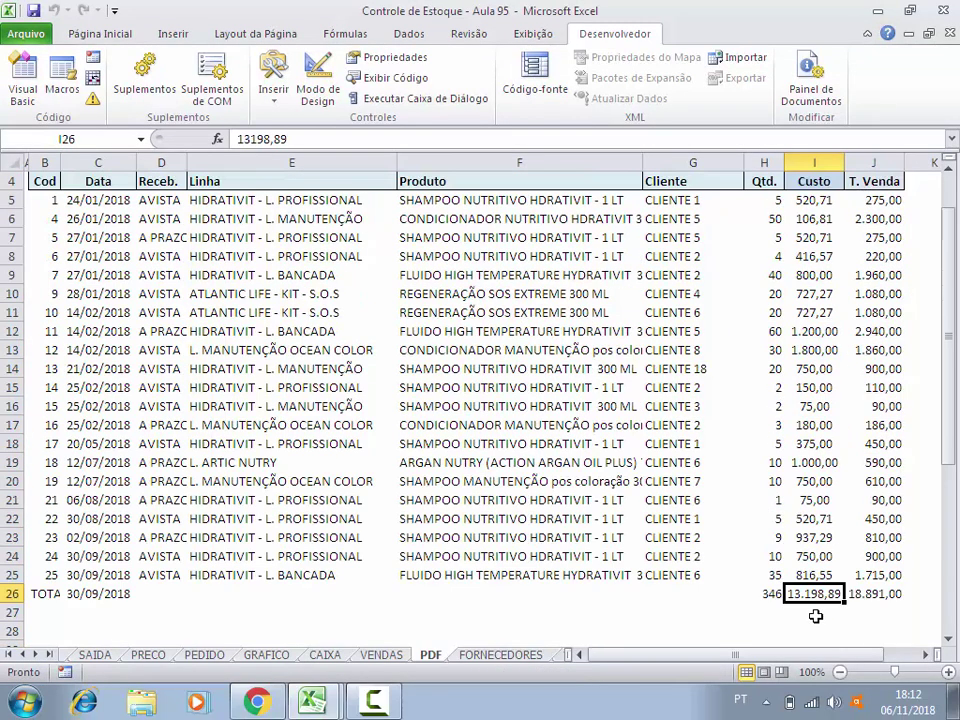
{"action": "left_click", "coordinate": [874, 181]}
{"action": "left_click", "coordinate": [880, 593]}
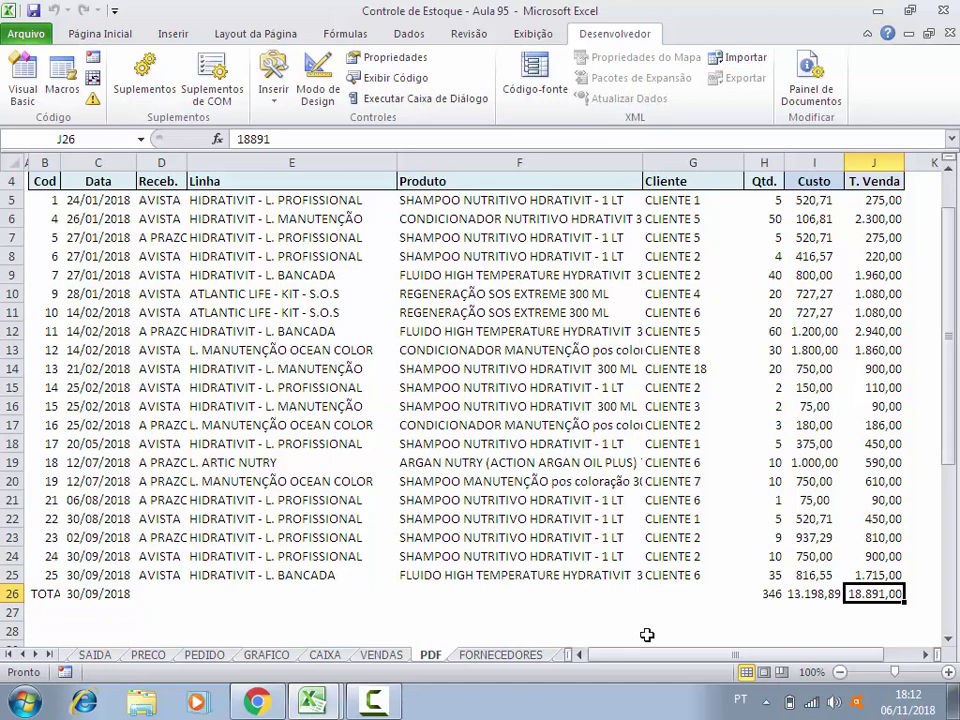
Step: Clear the 30/09/2018 date from cell C26 in the PDF sheet's TOTAL row
{"action": "left_click", "coordinate": [80, 595]}
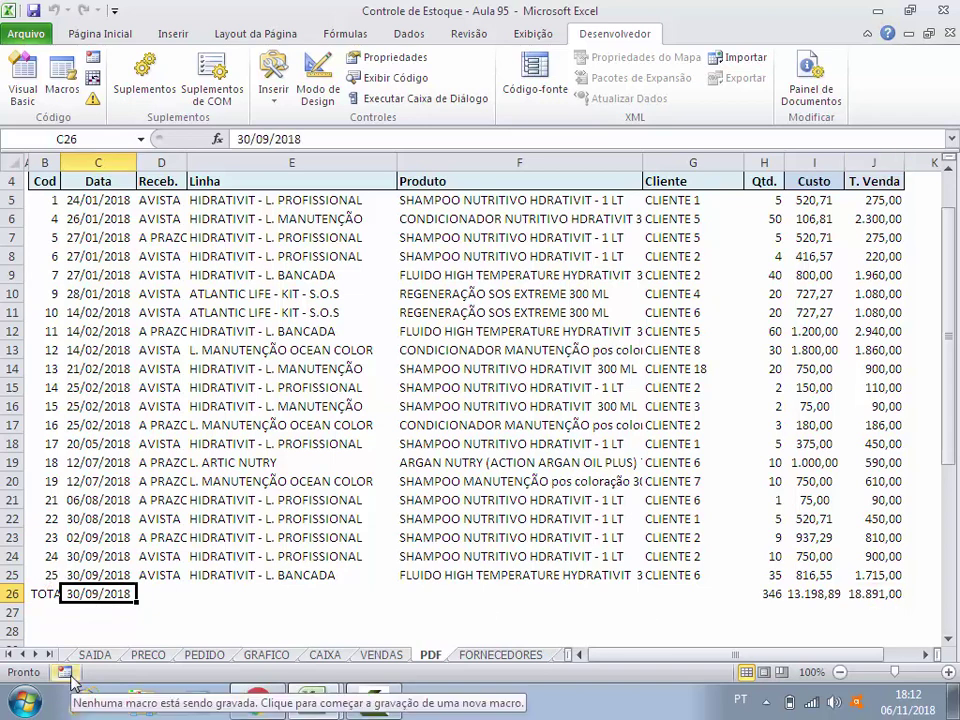
{"action": "key", "text": "BackSpace"}
{"action": "key", "text": "Return"}
{"action": "left_click", "coordinate": [170, 614]}
{"action": "left_click", "coordinate": [110, 597]}
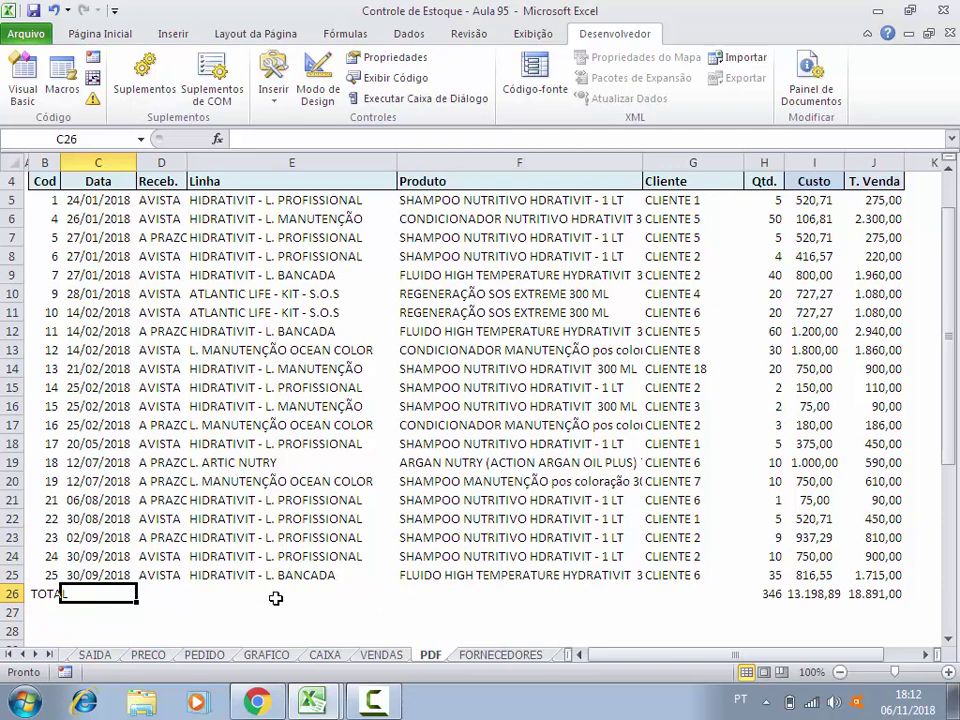
{"action": "scroll", "coordinate": [524, 596], "scroll_direction": "up", "scroll_amount": 1}
{"action": "scroll", "coordinate": [522, 596], "scroll_direction": "down", "scroll_amount": 1}
Step: Review the PDF_RELATORIOS procedure in Módulo3
{"action": "mouse_move", "coordinate": [310, 700]}
{"action": "left_click", "coordinate": [300, 664]}
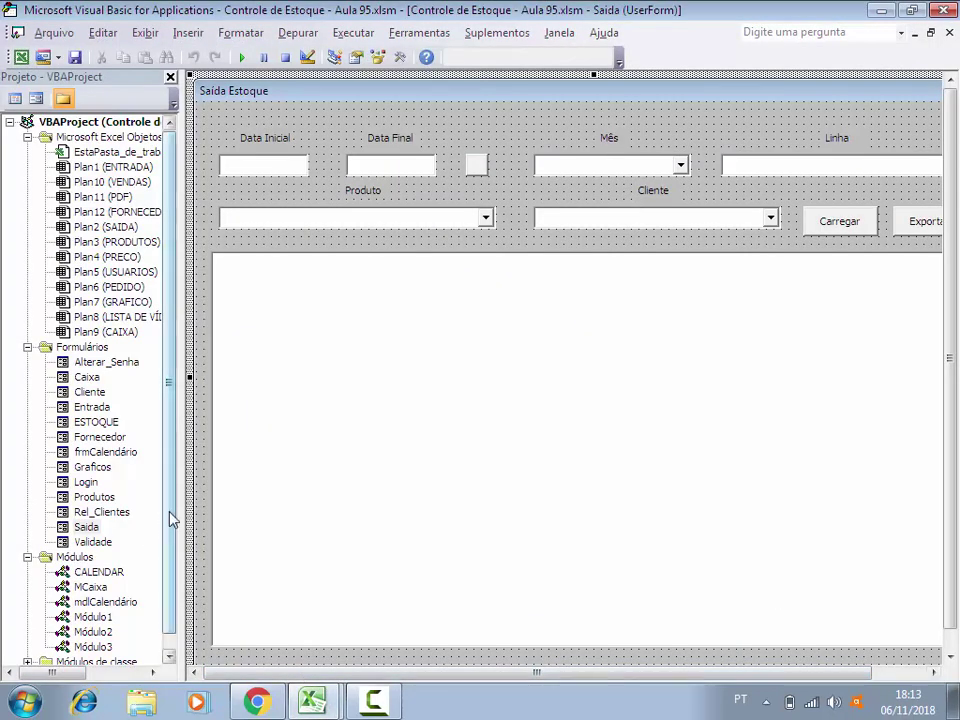
{"action": "scroll", "coordinate": [128, 600], "scroll_direction": "down", "scroll_amount": 1}
{"action": "double_click", "coordinate": [100, 632]}
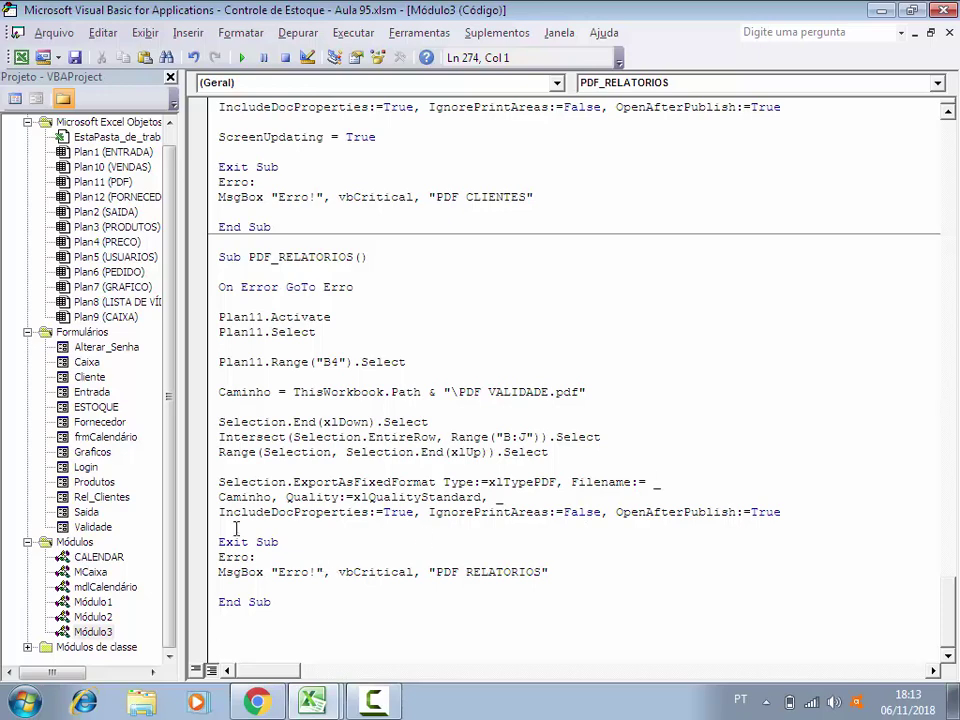
Step: In Saida's CBExportar_Click, change the MsgBox title from 'VALIDADE' to 'SAÍDA ESTOQUE'
{"action": "double_click", "coordinate": [88, 512]}
{"action": "double_click", "coordinate": [922, 228]}
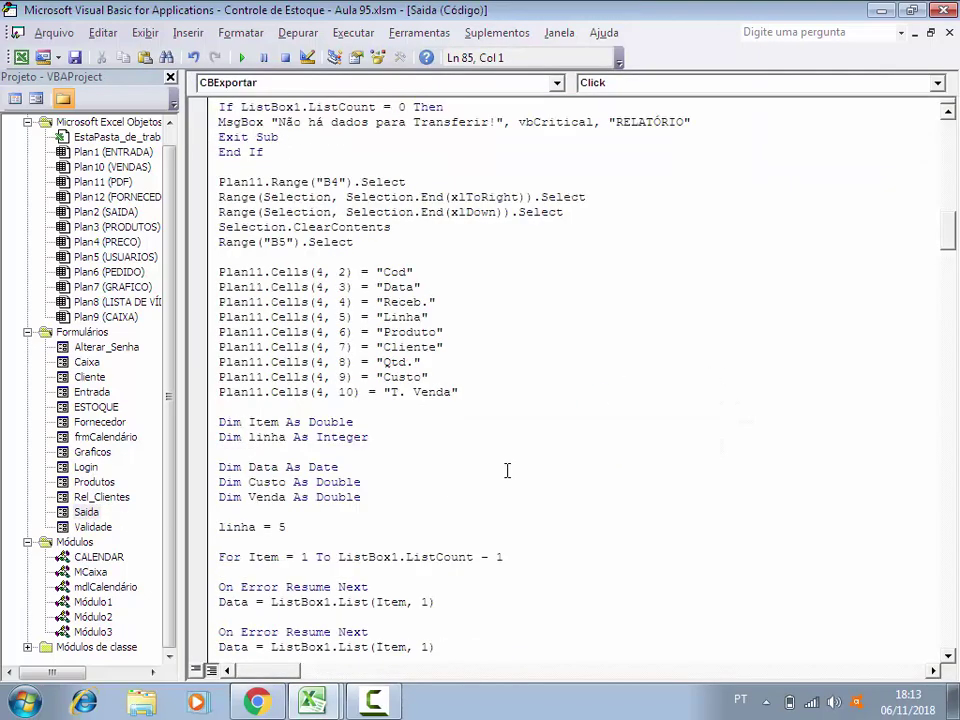
{"action": "scroll", "coordinate": [507, 470], "scroll_direction": "down", "scroll_amount": 10}
{"action": "scroll", "coordinate": [505, 465], "scroll_direction": "down", "scroll_amount": 5}
{"action": "left_click", "coordinate": [701, 392]}
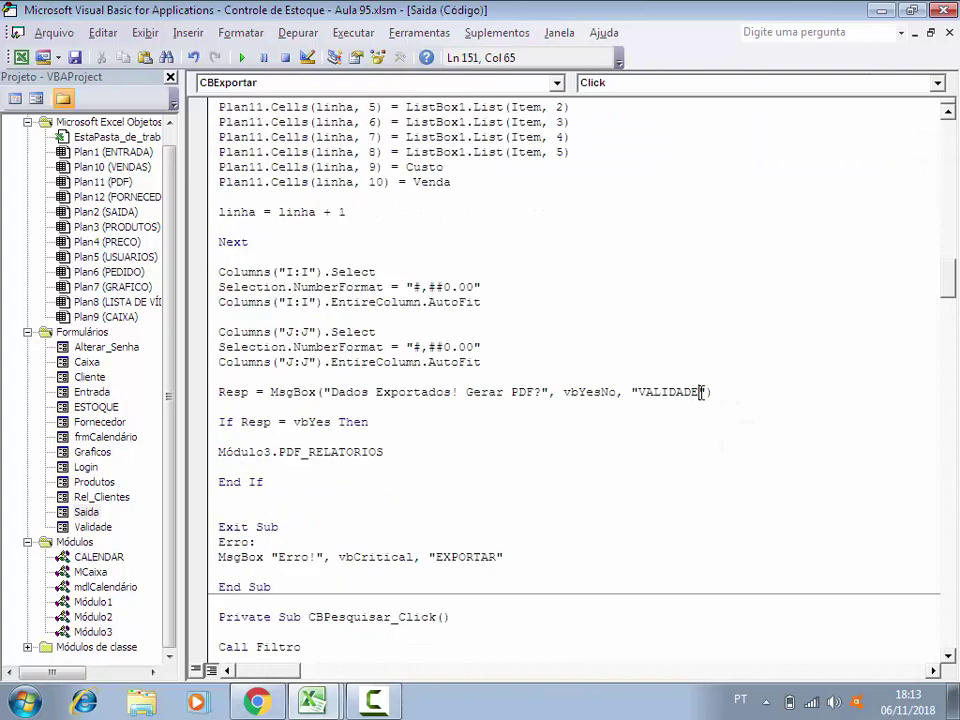
{"action": "key", "text": "BackSpace"}
{"action": "key", "text": "BackSpace"}
{"action": "key", "text": "BackSpace"}
{"action": "key", "text": "BackSpace"}
{"action": "key", "text": "BackSpace"}
{"action": "key", "text": "BackSpace"}
{"action": "key", "text": "BackSpace"}
{"action": "type", "text": "SAÍD"}
{"action": "type", "text": "A ESTOQUE"}
Step: In Entrada's CBExportar_Click, change the MsgBox title from 'VALIDADE' to 'ENTRADA ESTOQUE'
{"action": "double_click", "coordinate": [92, 392]}
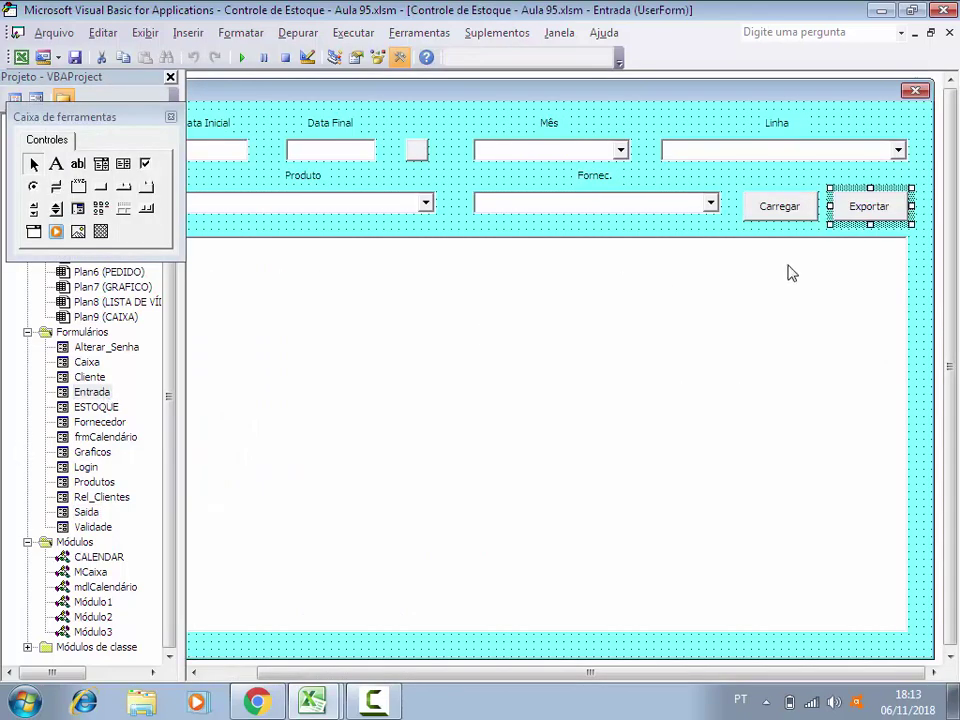
{"action": "double_click", "coordinate": [868, 199]}
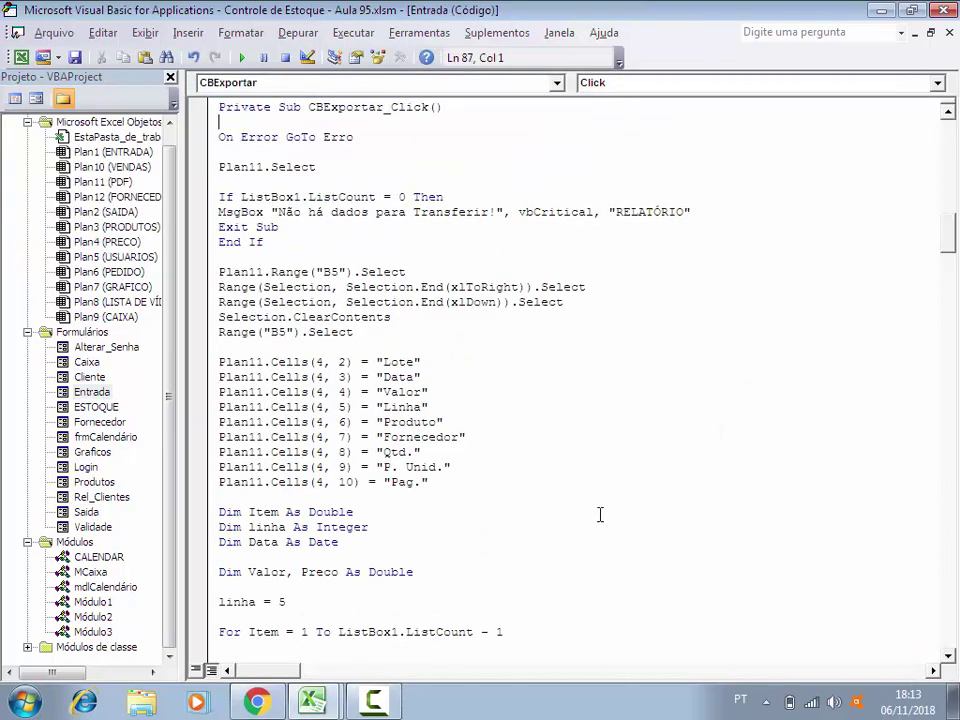
{"action": "scroll", "coordinate": [600, 514], "scroll_direction": "down", "scroll_amount": 5}
{"action": "scroll", "coordinate": [540, 521], "scroll_direction": "down", "scroll_amount": 5}
{"action": "scroll", "coordinate": [722, 514], "scroll_direction": "down", "scroll_amount": 3}
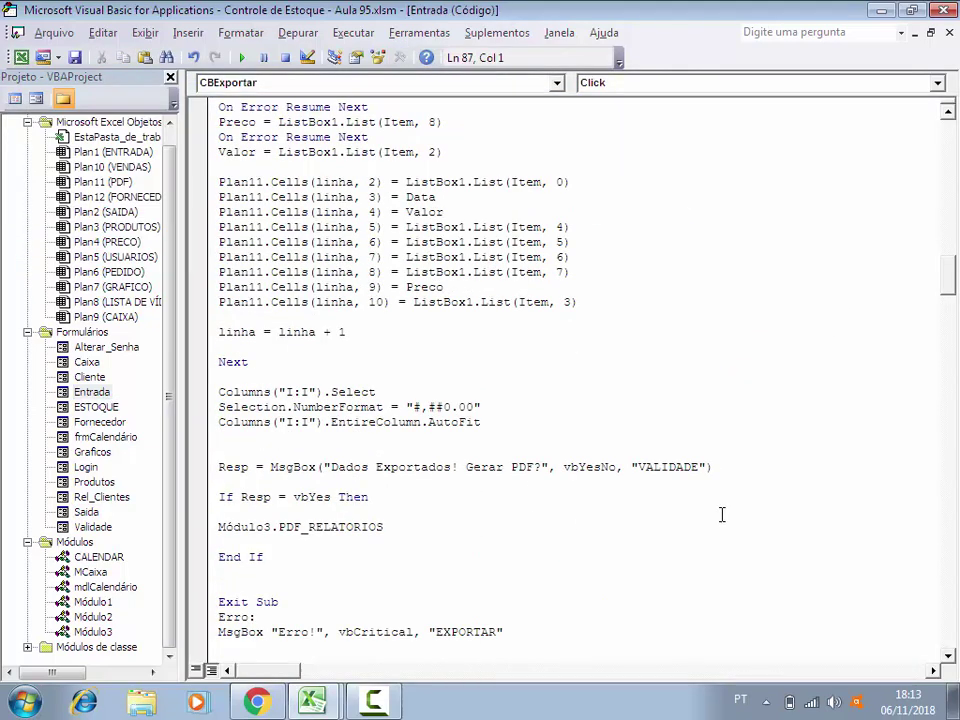
{"action": "left_click", "coordinate": [702, 466]}
{"action": "key", "text": "BackSpace"}
{"action": "key", "text": "BackSpace"}
{"action": "key", "text": "BackSpace"}
{"action": "key", "text": "BackSpace"}
{"action": "key", "text": "BackSpace"}
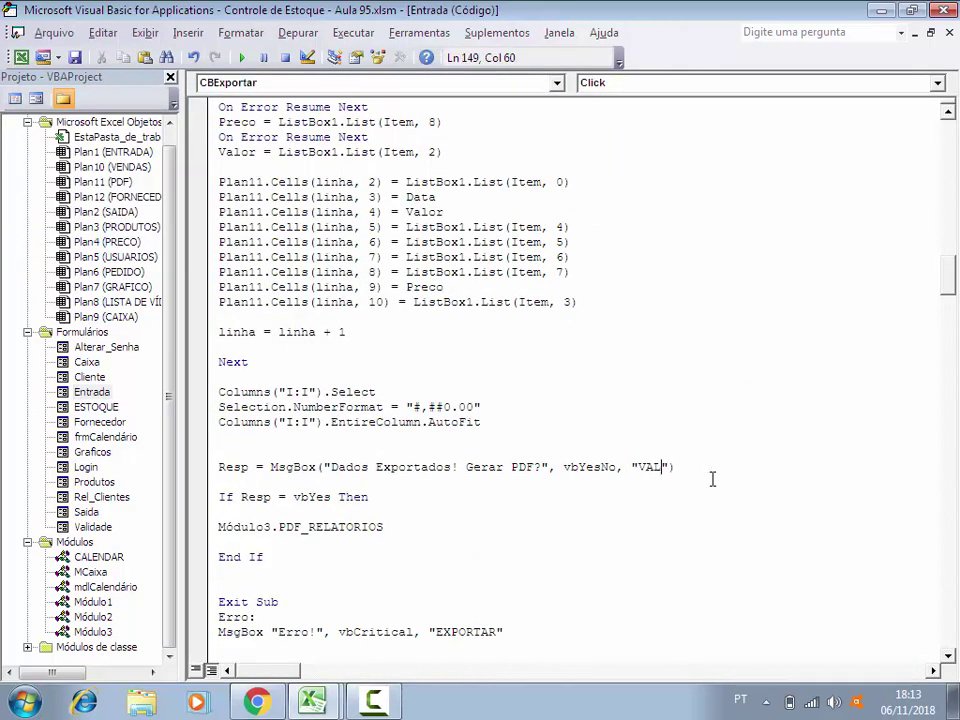
{"action": "key", "text": "BackSpace"}
{"action": "key", "text": "BackSpace"}
{"action": "type", "text": "ENTRADA E"}
{"action": "type", "text": "STOQUE"}
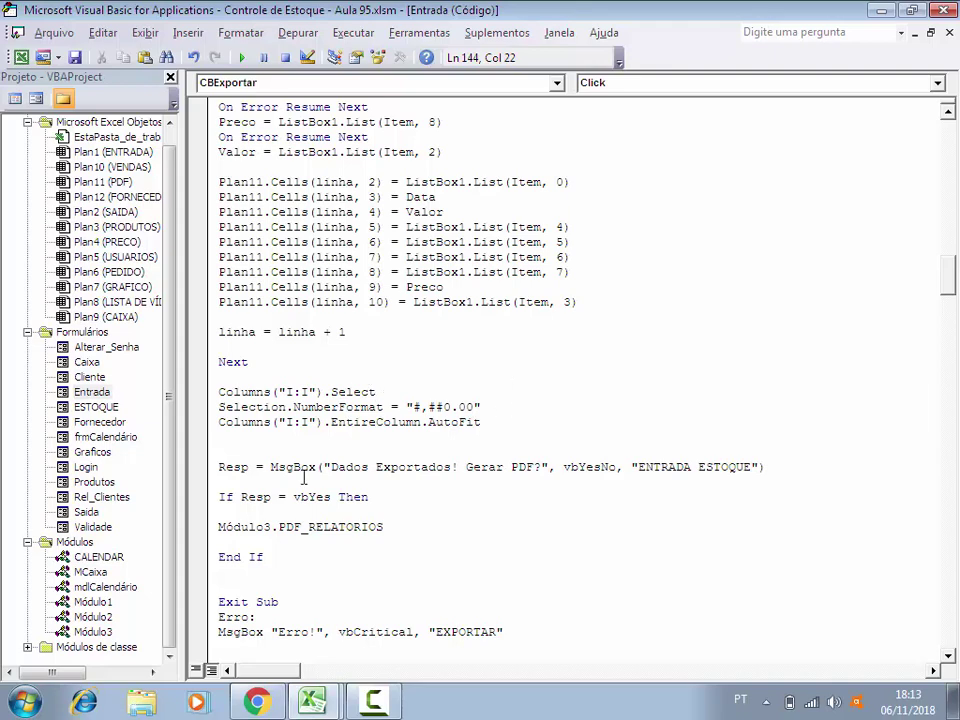
{"action": "left_click", "coordinate": [88, 515]}
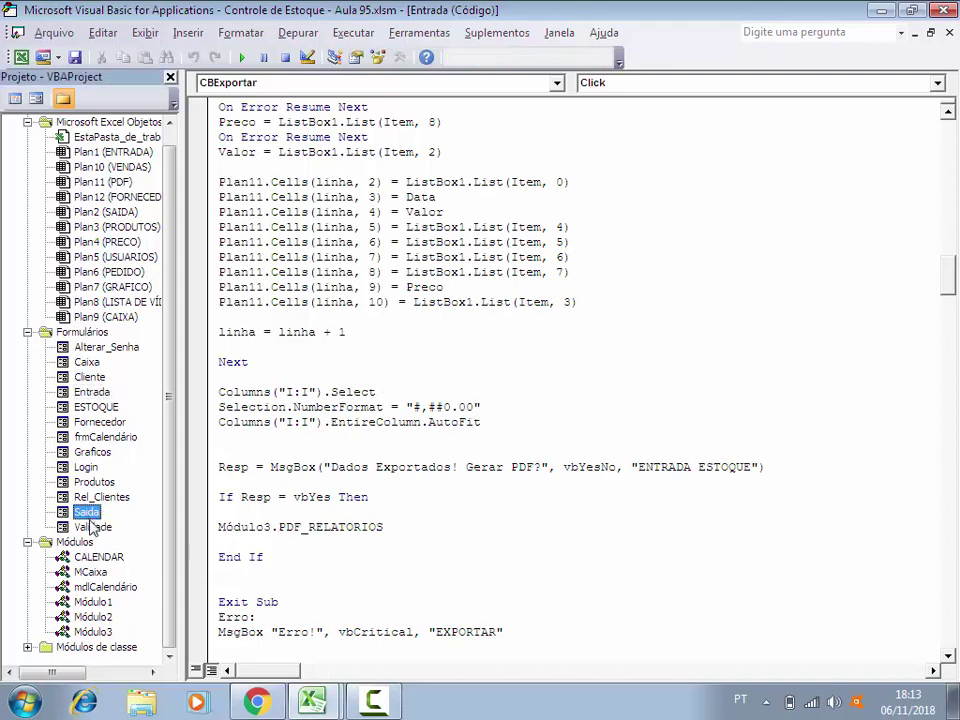
Step: Run the Saida form, load and export all outgoing stock rows, and confirm generating the PDF
{"action": "double_click", "coordinate": [92, 519]}
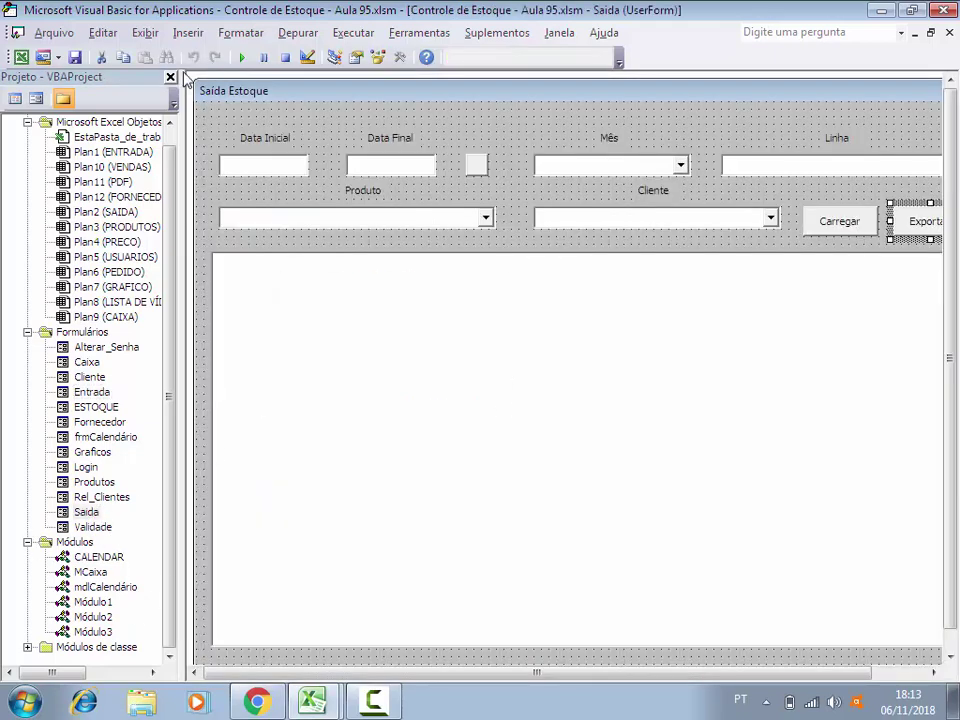
{"action": "left_click", "coordinate": [241, 58]}
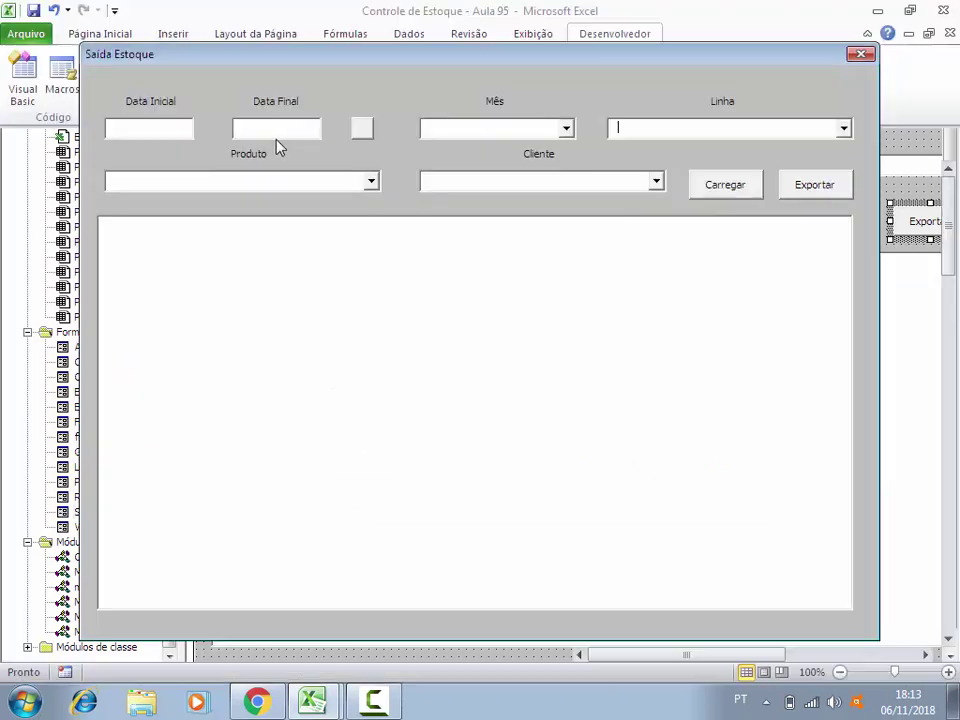
{"action": "left_click", "coordinate": [722, 188]}
{"action": "left_click", "coordinate": [812, 185]}
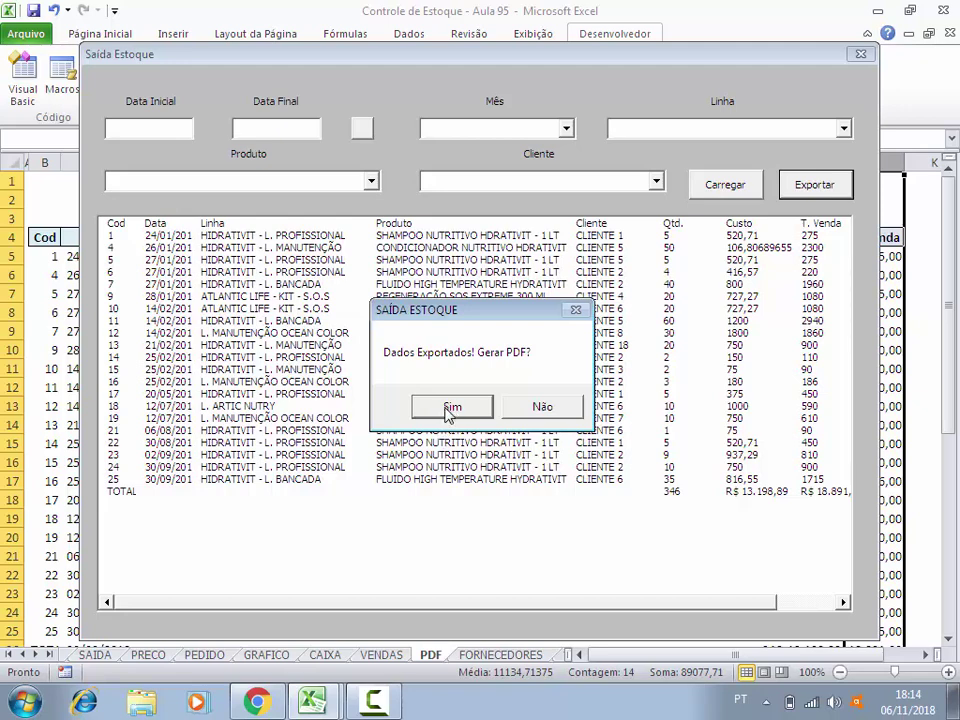
{"action": "left_click", "coordinate": [449, 409]}
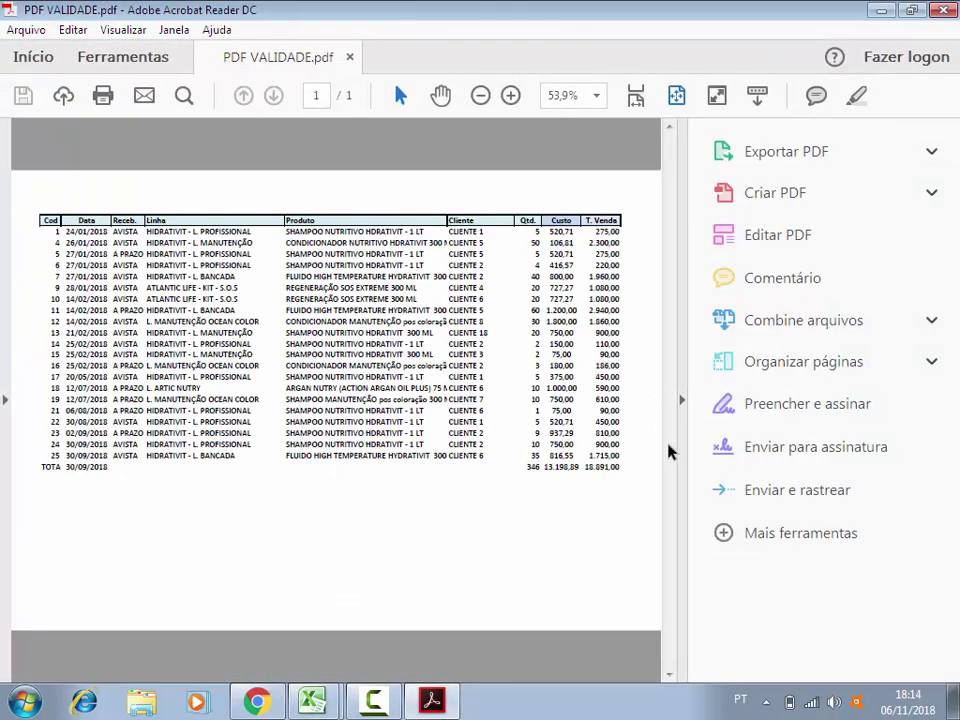
Step: Collapse the Tools pane to enlarge the generated stock-exit report
{"action": "left_click", "coordinate": [681, 405]}
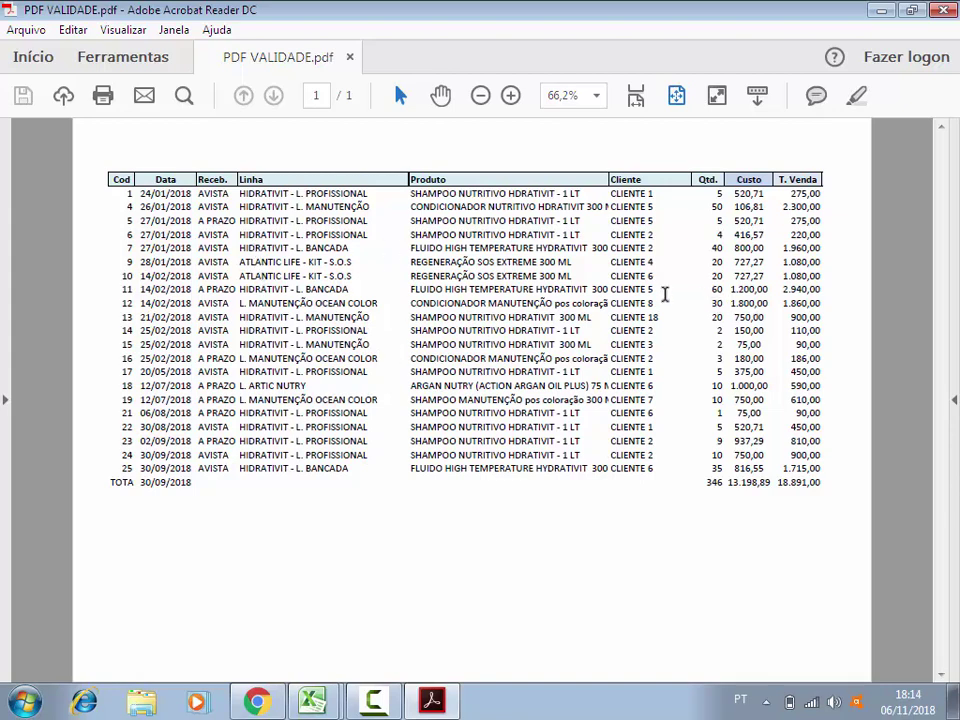
Step: Close the full report and return to the Visual Basic editor
{"action": "left_click", "coordinate": [943, 10]}
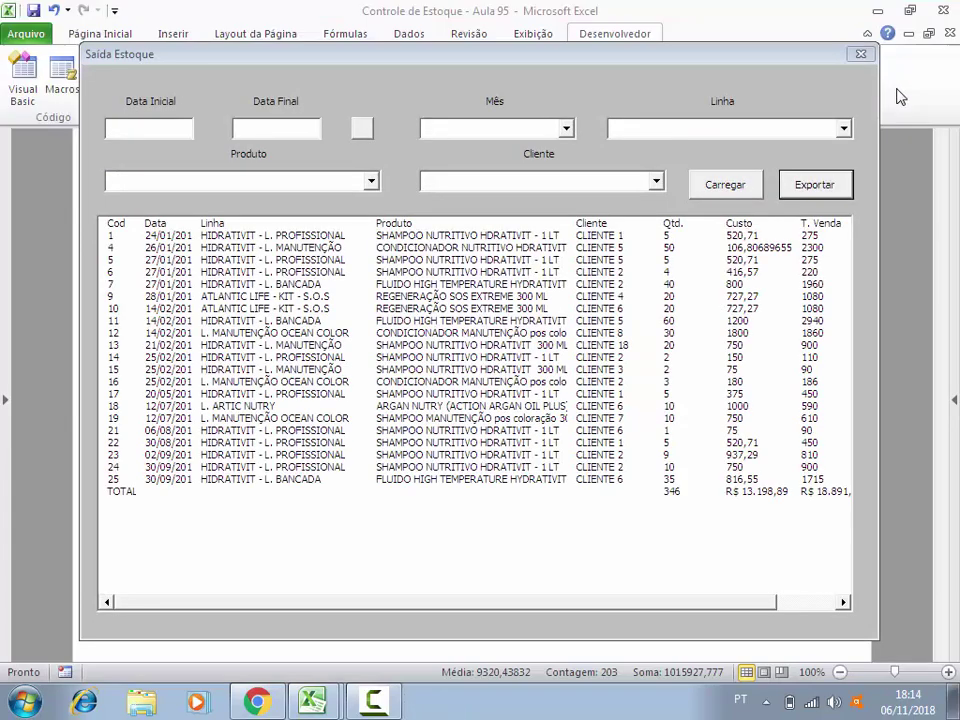
{"action": "key", "text": "alt+F11"}
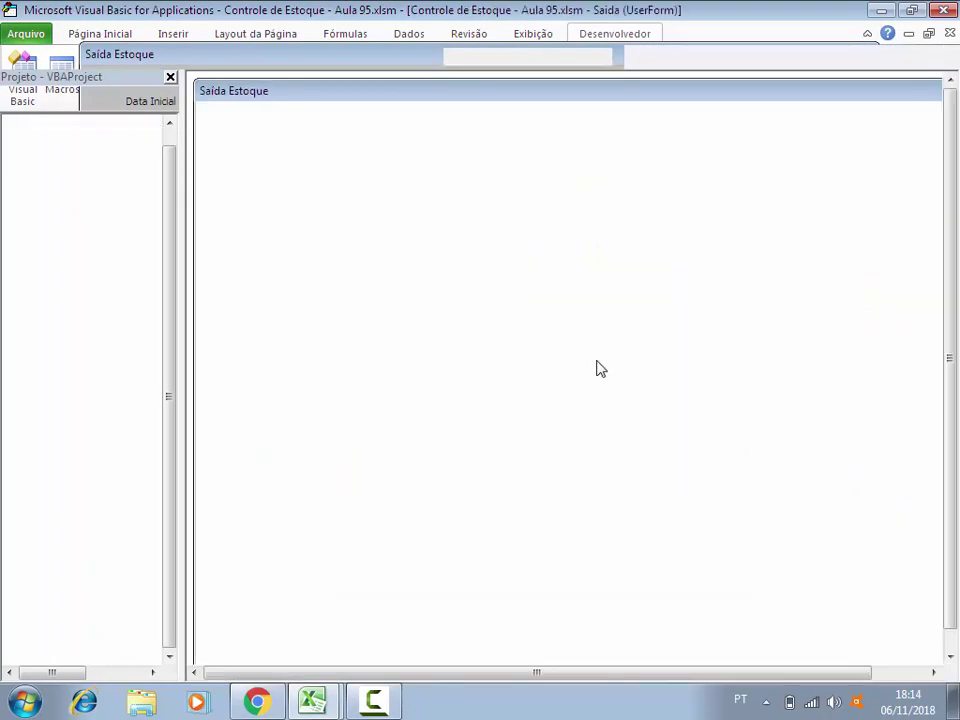
{"action": "left_click_drag", "start_coordinate": [500, 672], "coordinate": [655, 672]}
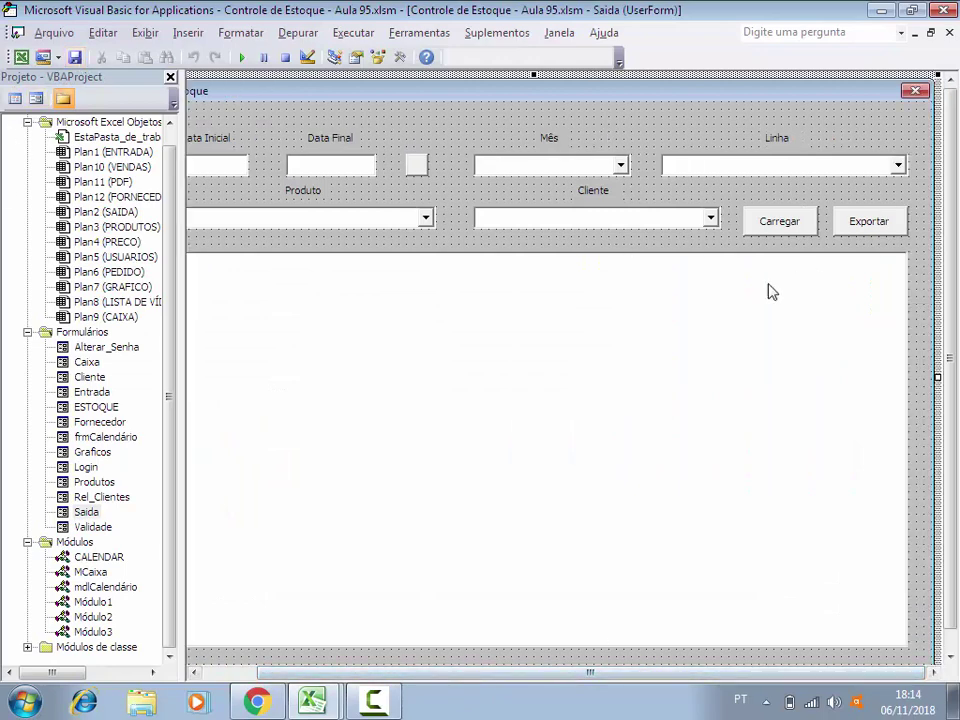
Step: Rerun Saída Estoque filtered to CLIENTE 1, export those rows, and generate the PDF
{"action": "left_click", "coordinate": [241, 57]}
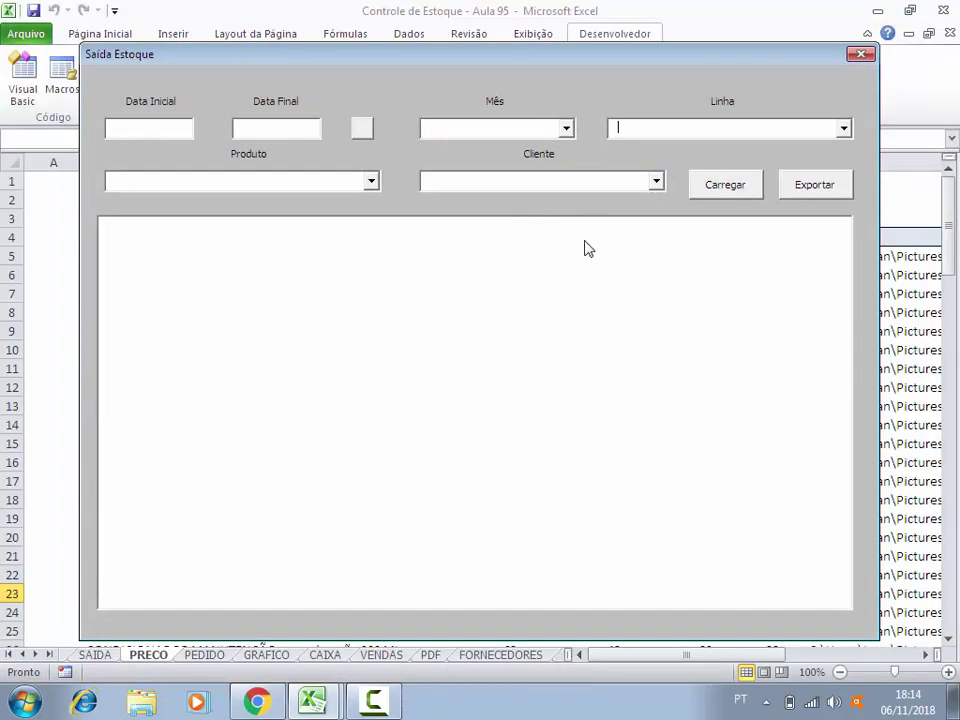
{"action": "left_click", "coordinate": [656, 182]}
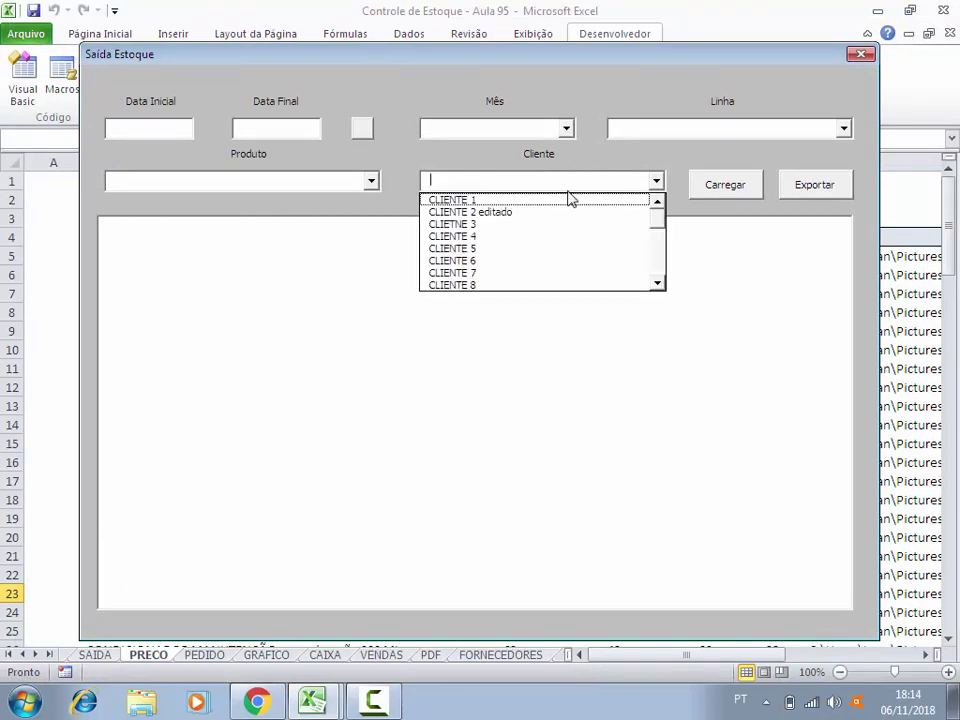
{"action": "left_click", "coordinate": [725, 185]}
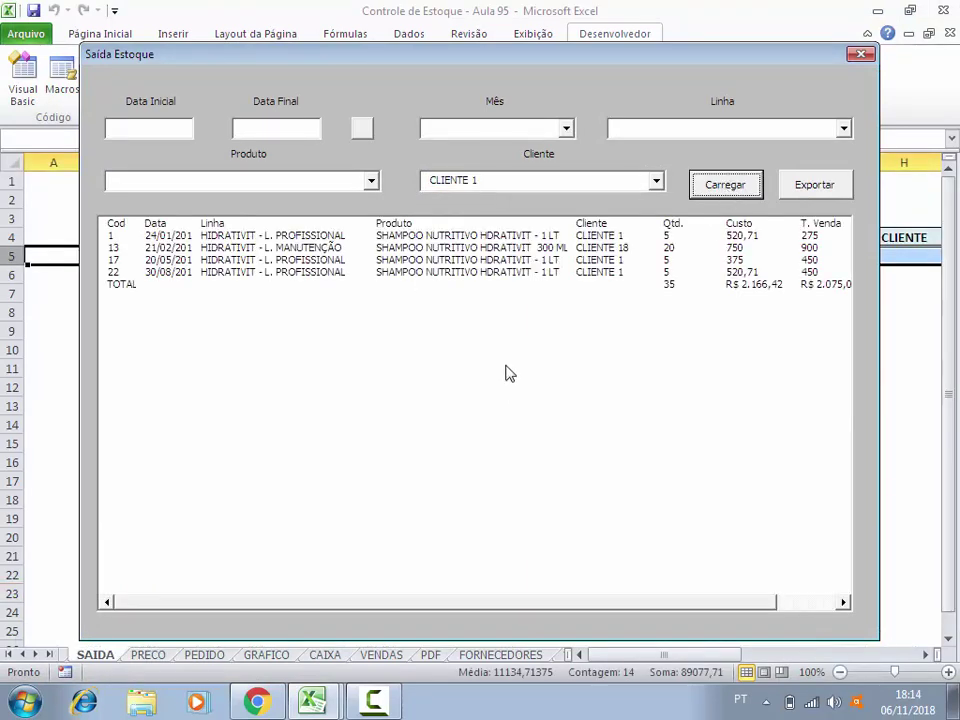
{"action": "left_click", "coordinate": [822, 193]}
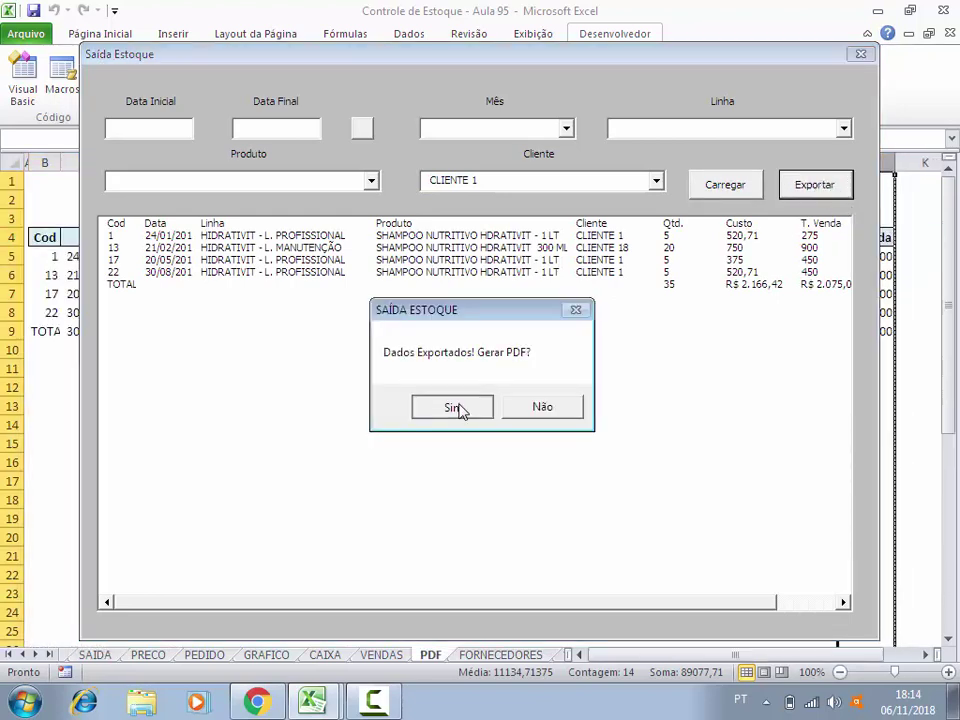
{"action": "left_click", "coordinate": [458, 408]}
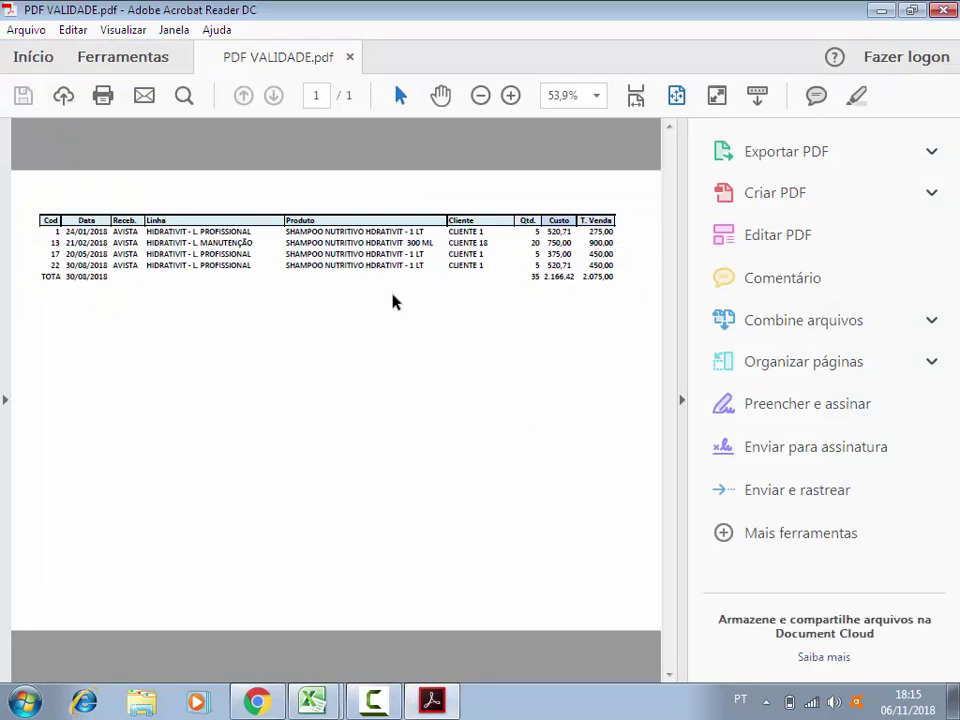
Step: Enlarge the CLIENTE 1 report, check its TOTAL row and Cliente column values, then close it
{"action": "left_click", "coordinate": [683, 400]}
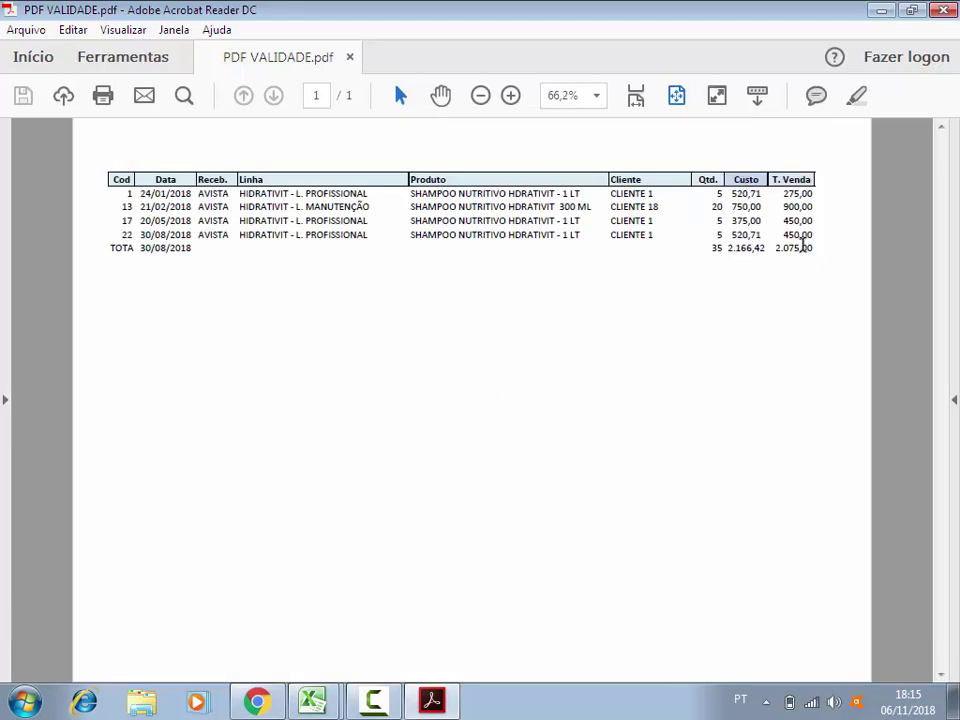
{"action": "mouse_move", "coordinate": [803, 245]}
{"action": "left_mouse_down"}
{"action": "mouse_move", "coordinate": [714, 257]}
{"action": "mouse_move", "coordinate": [776, 251]}
{"action": "left_mouse_up"}
{"action": "left_click", "coordinate": [724, 261]}
{"action": "left_click", "coordinate": [814, 248]}
{"action": "mouse_move", "coordinate": [660, 208]}
{"action": "left_mouse_down"}
{"action": "mouse_move", "coordinate": [608, 208]}
{"action": "mouse_move", "coordinate": [626, 212]}
{"action": "left_mouse_up"}
{"action": "left_click", "coordinate": [655, 221]}
{"action": "left_click", "coordinate": [661, 221]}
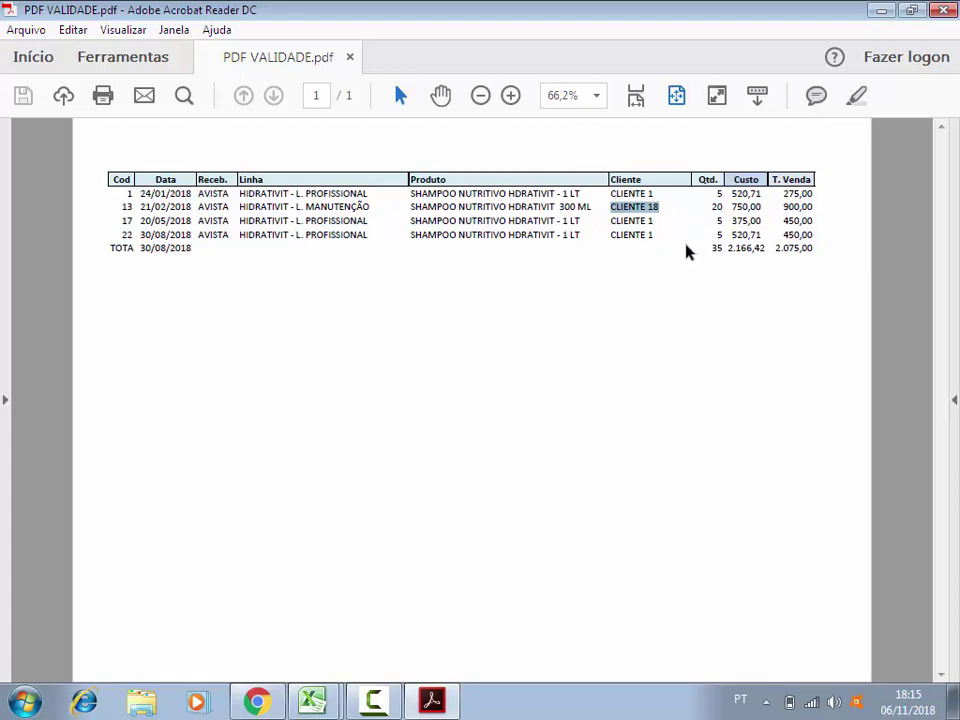
{"action": "key", "text": "Right"}
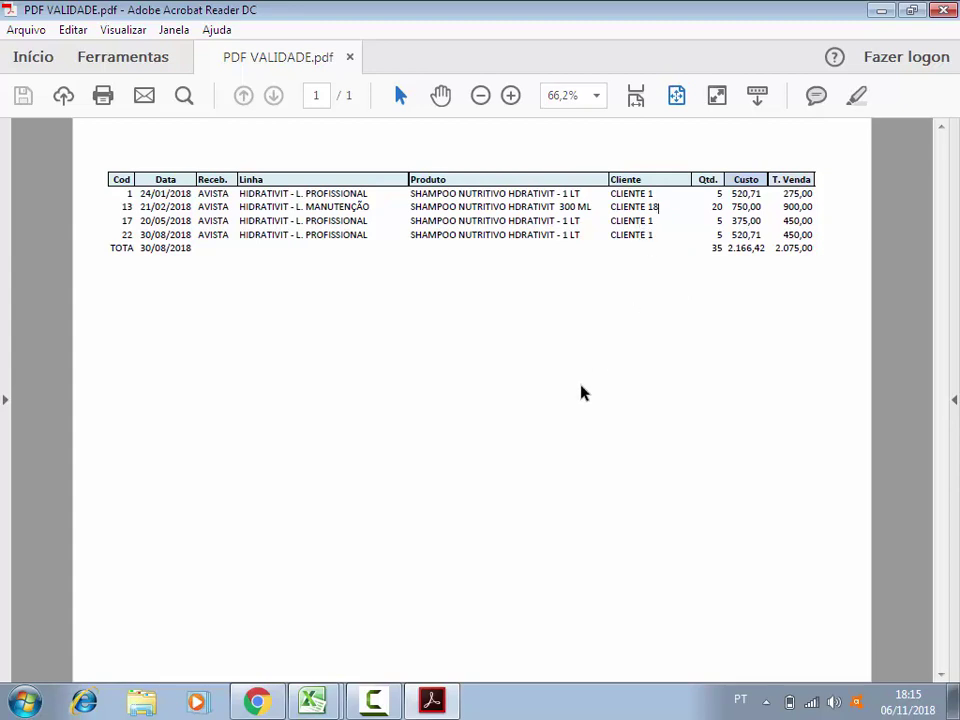
{"action": "left_click", "coordinate": [652, 193], "text": "shift"}
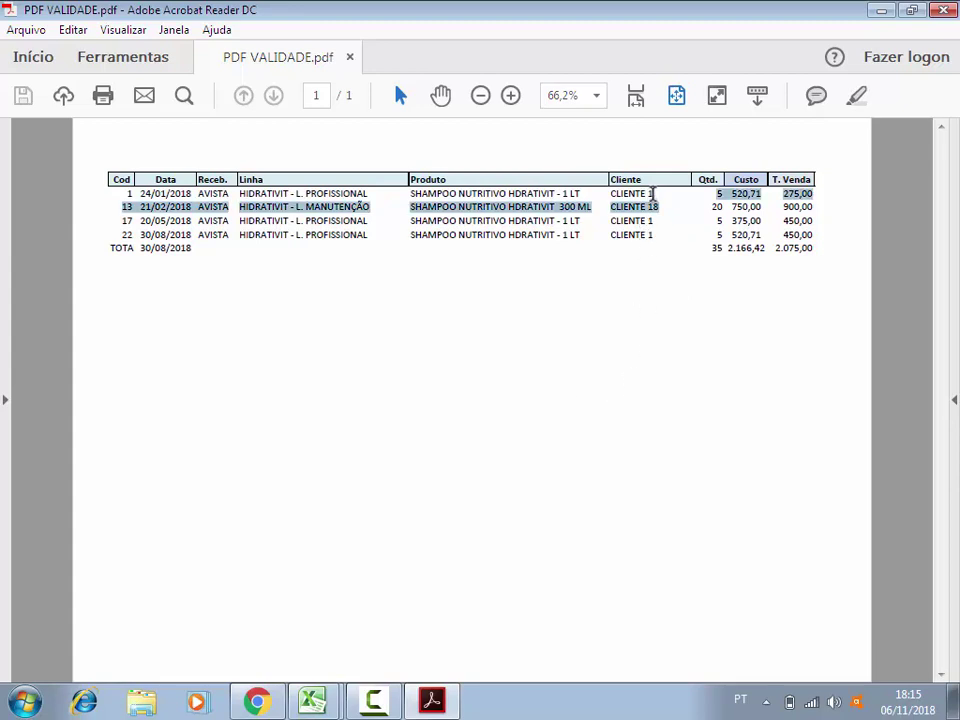
{"action": "left_click", "coordinate": [645, 238]}
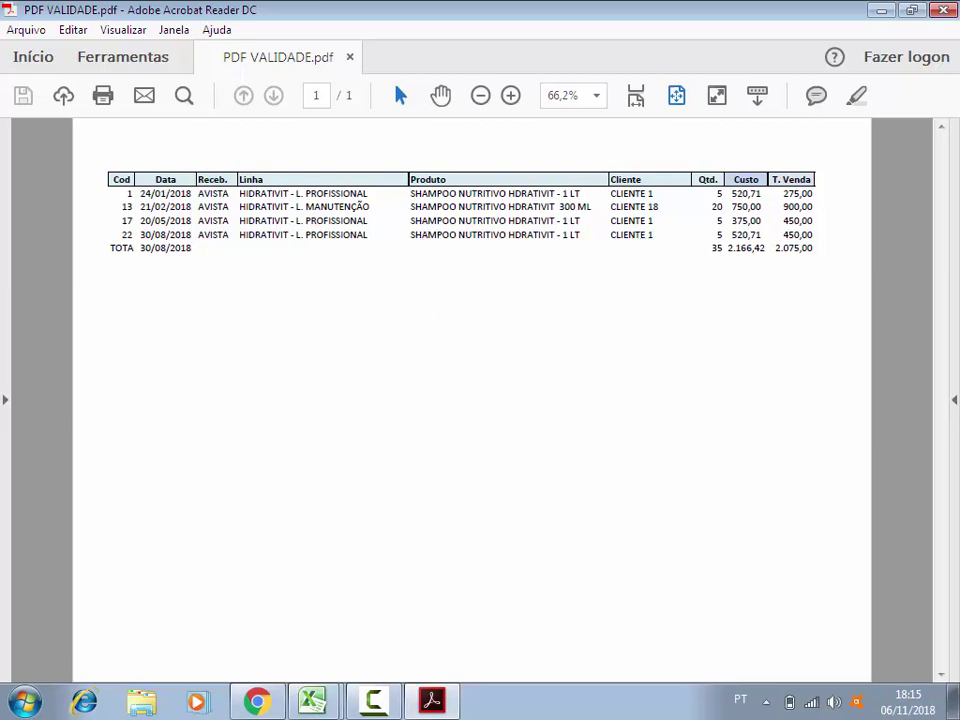
{"action": "left_click", "coordinate": [943, 10]}
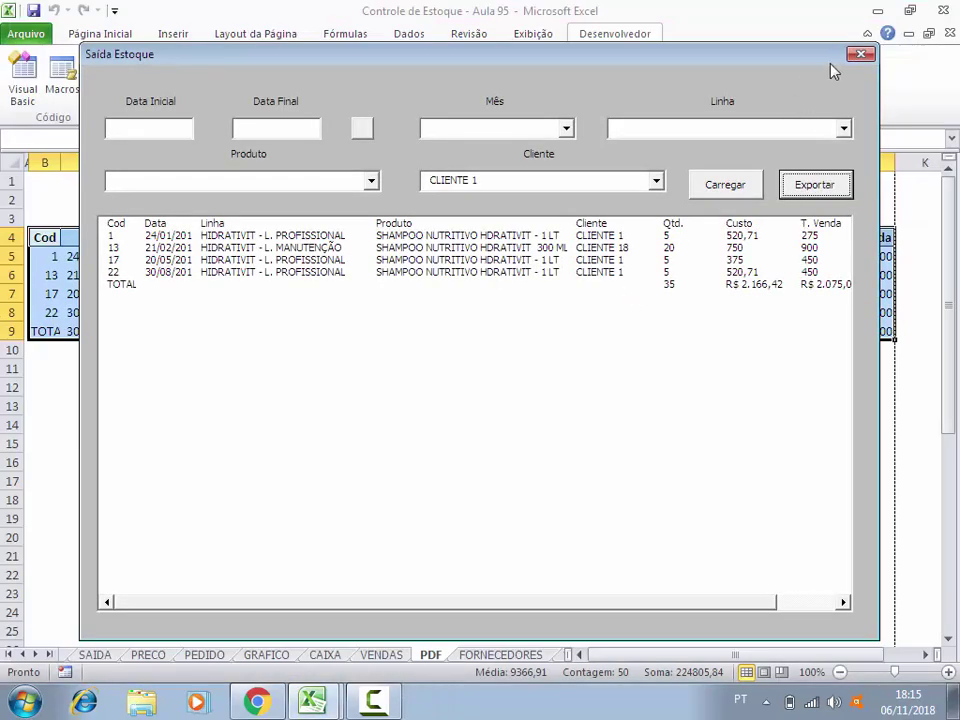
Step: Stop the running Saída Estoque form to get back to the Saida UserForm designer
{"action": "left_click", "coordinate": [860, 54]}
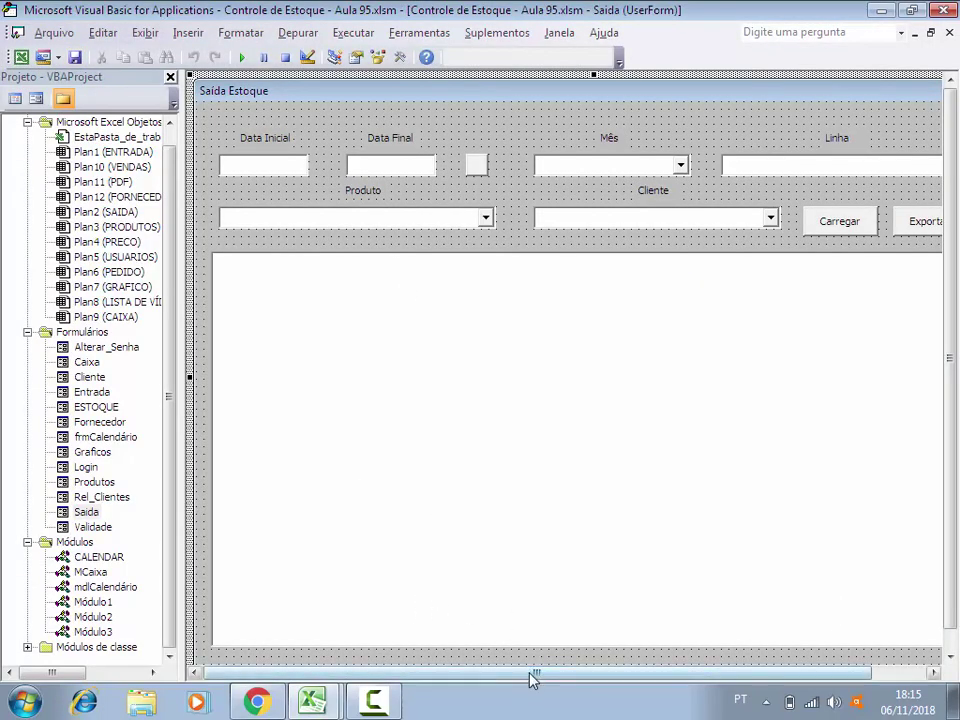
{"action": "left_click_drag", "start_coordinate": [722, 677], "coordinate": [548, 693]}
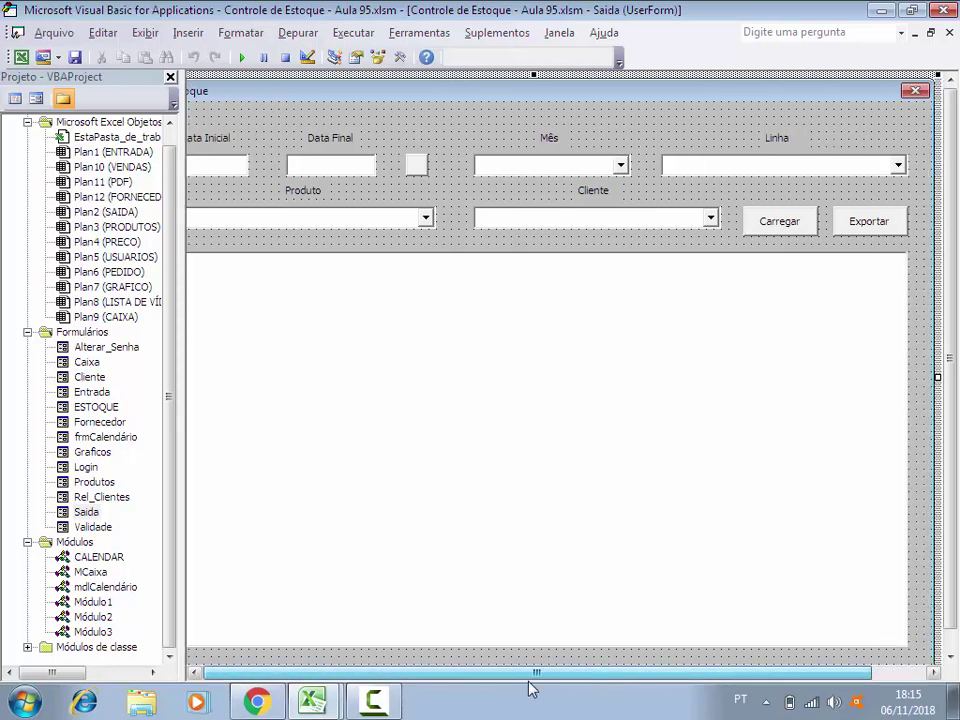